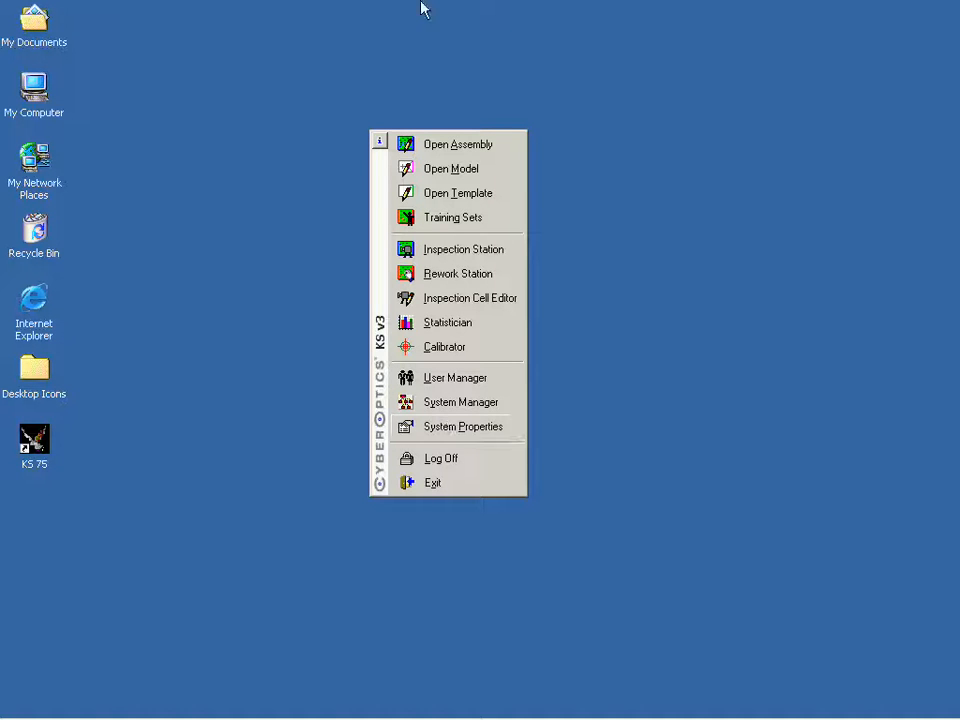
Create a new assembly named Video in the Training library and open it.
left_click(450, 147)
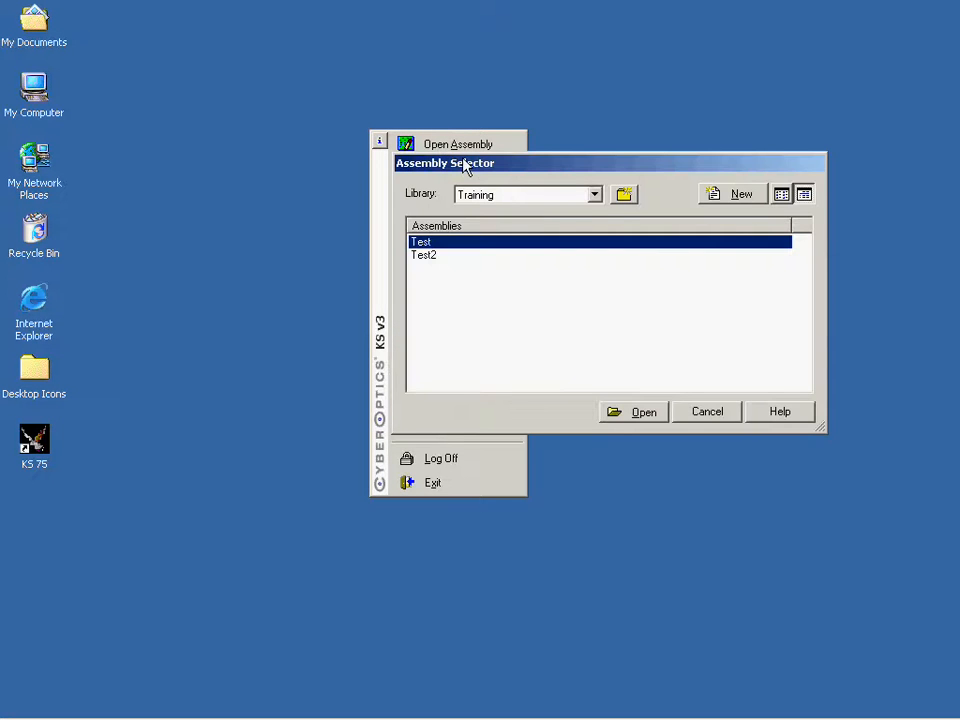
left_click(592, 197)
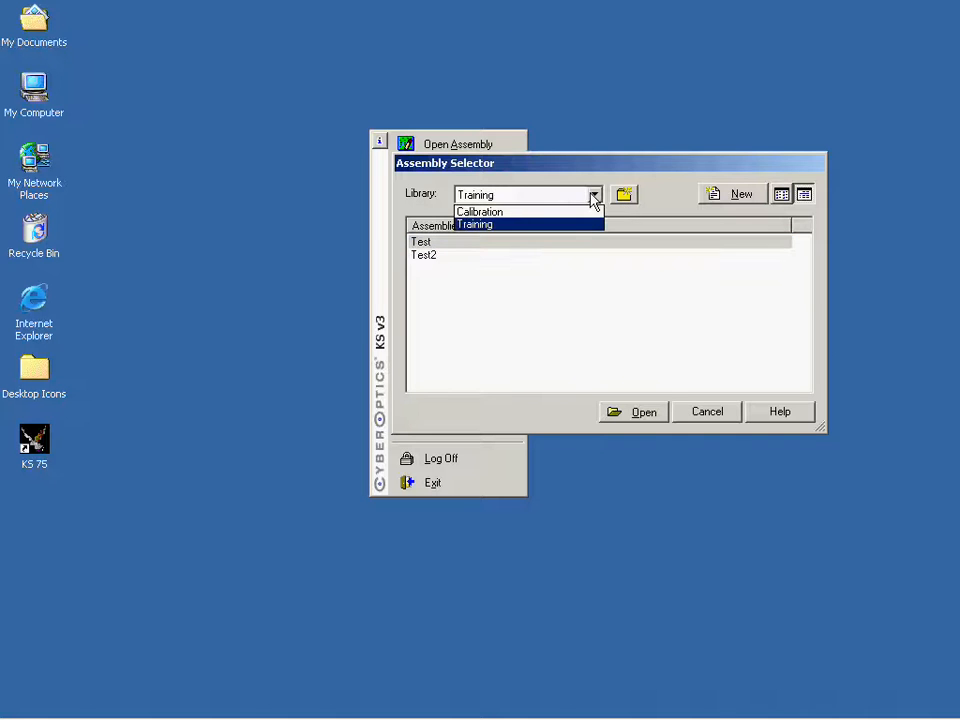
left_click(592, 199)
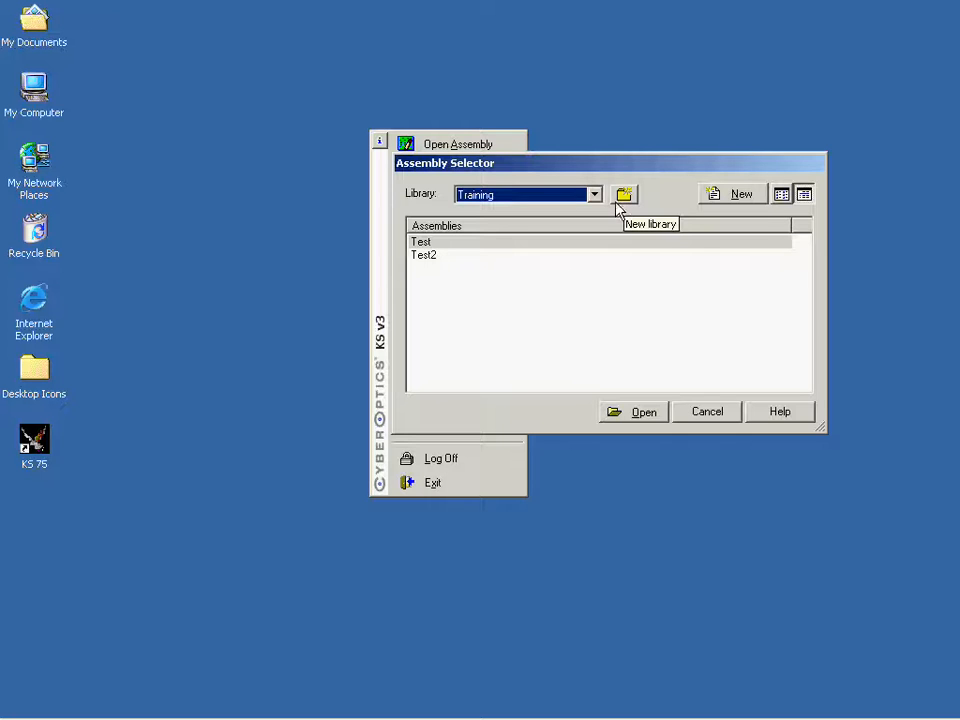
left_click(743, 196)
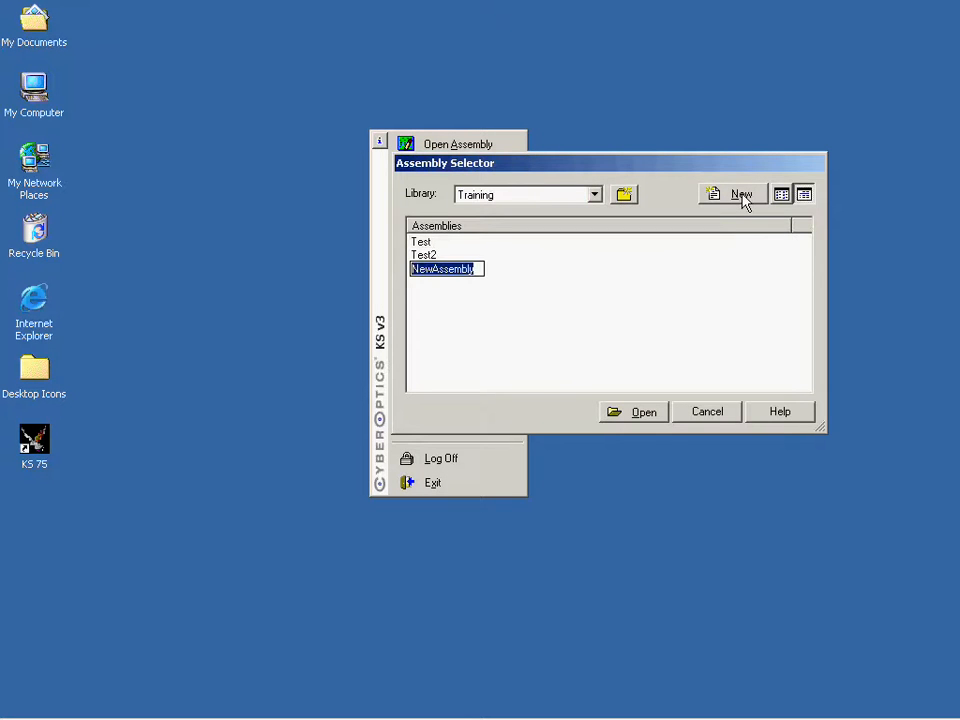
type("Video")
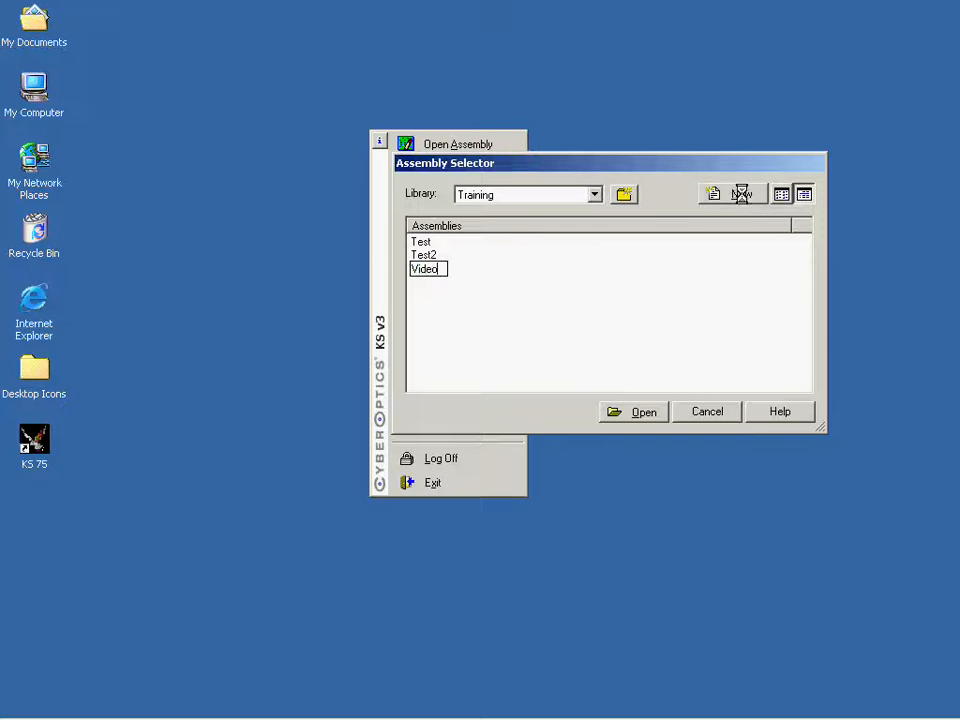
left_click(623, 419)
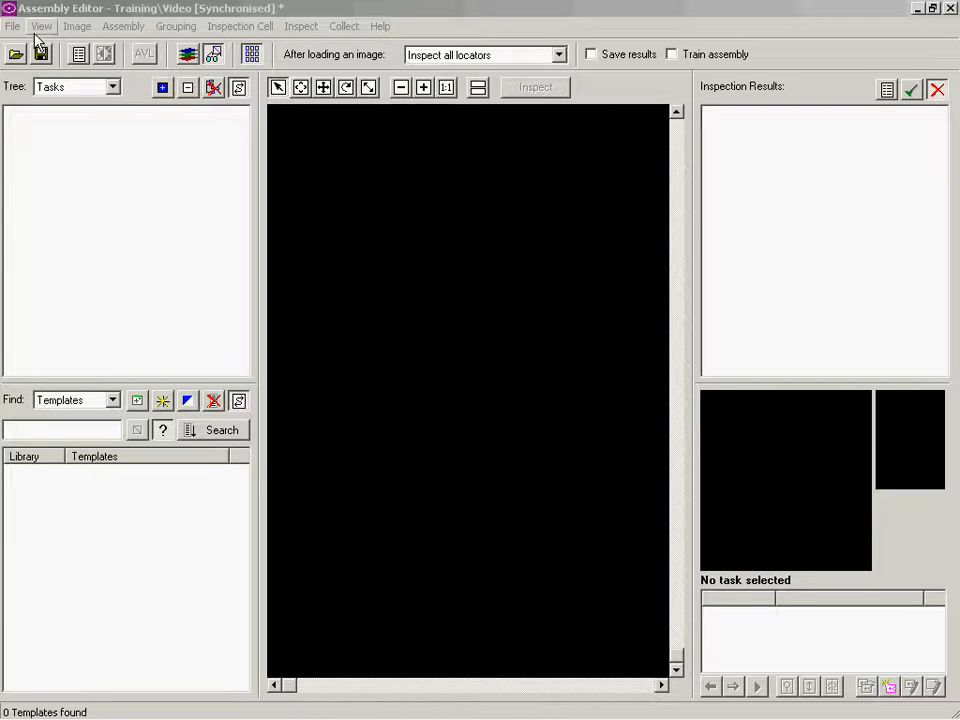
Set the assembly's image area to 268 wide and 157 high in the Image Positions Editor and accept the tiling.
left_click(103, 28)
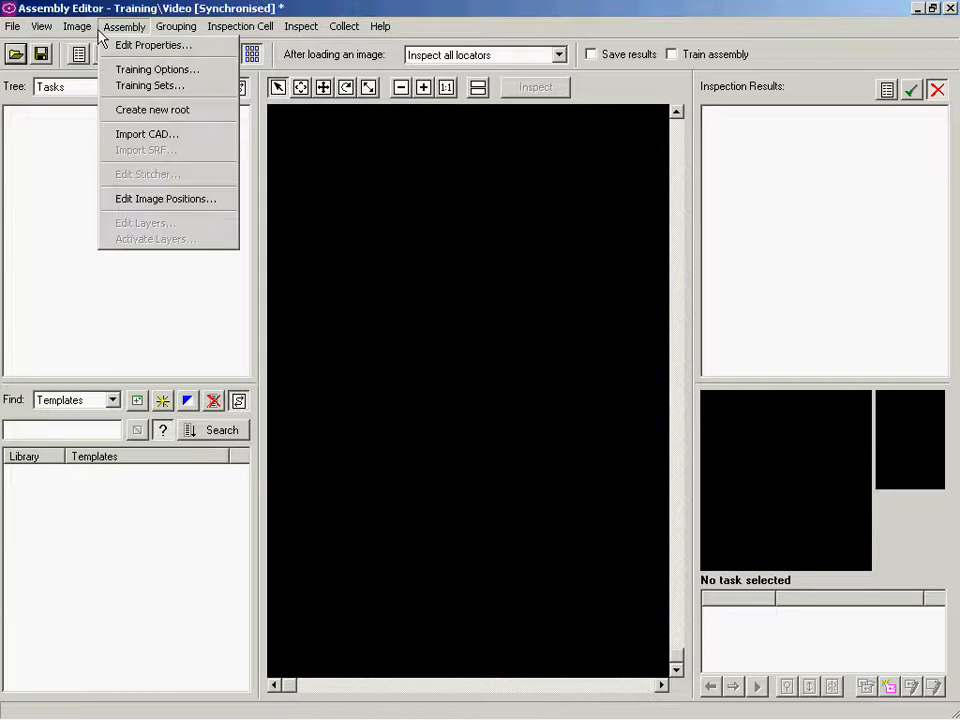
left_click(148, 199)
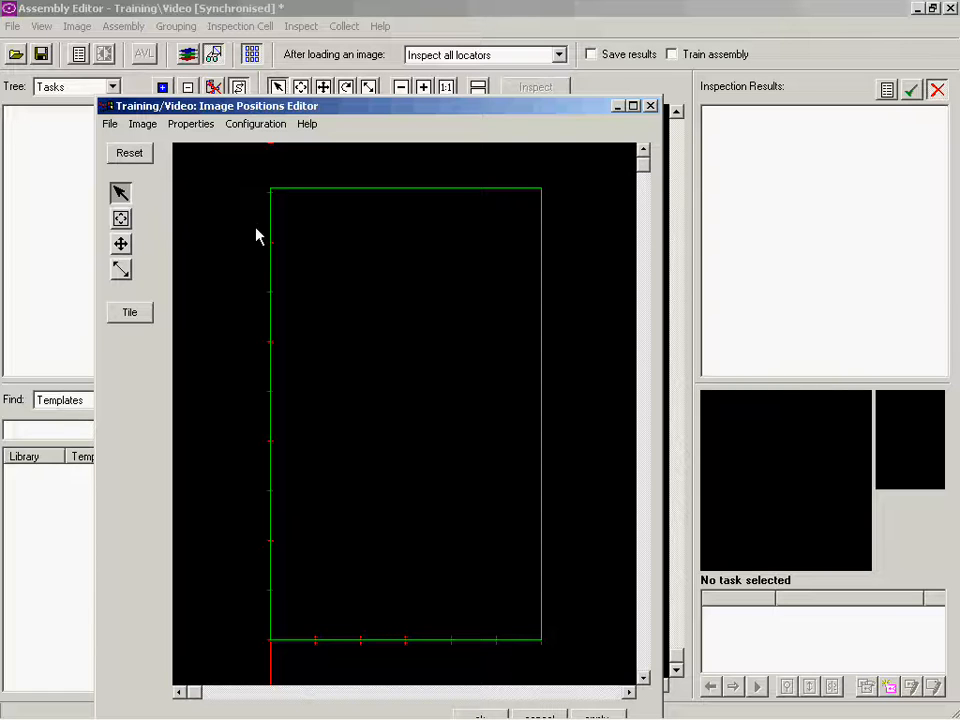
double_click(419, 188)
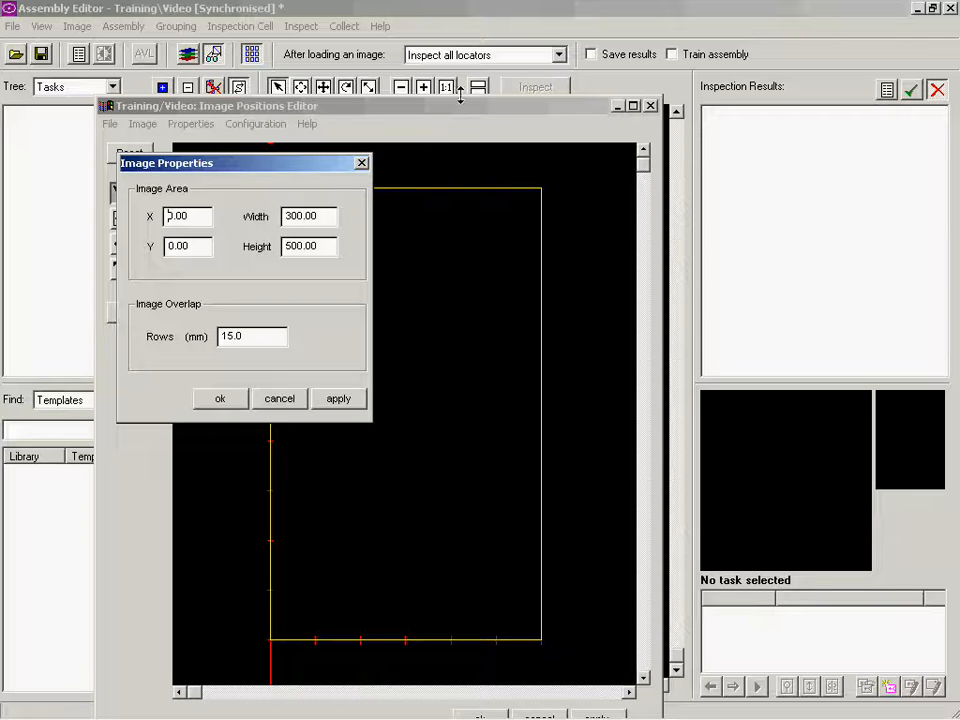
left_click_drag(324, 216, 243, 225)
type("268")
left_click_drag(326, 246, 276, 250)
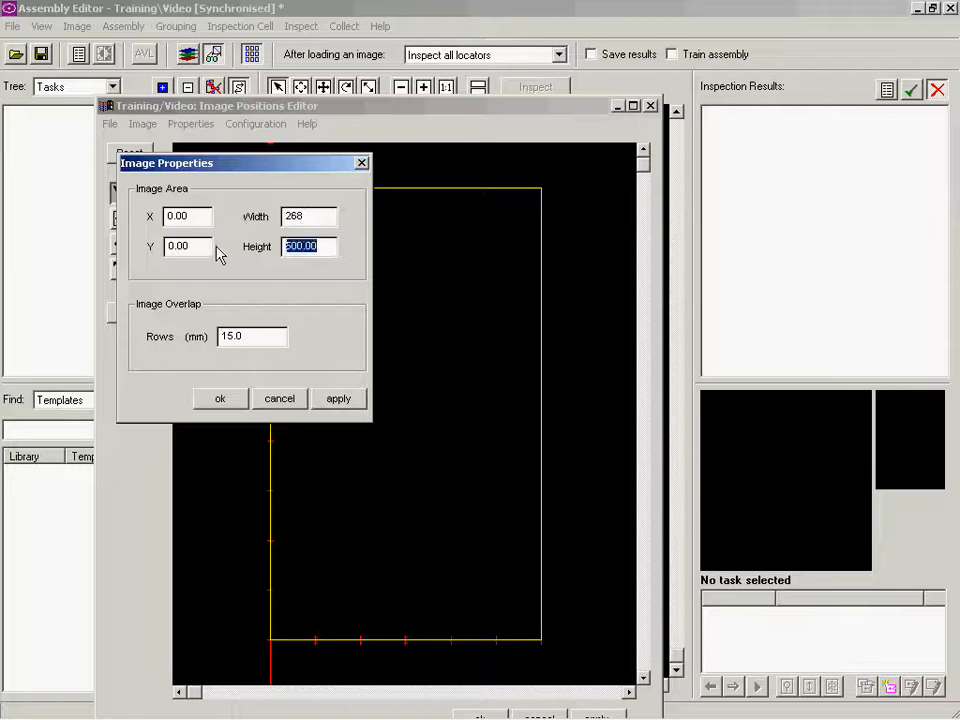
type("157")
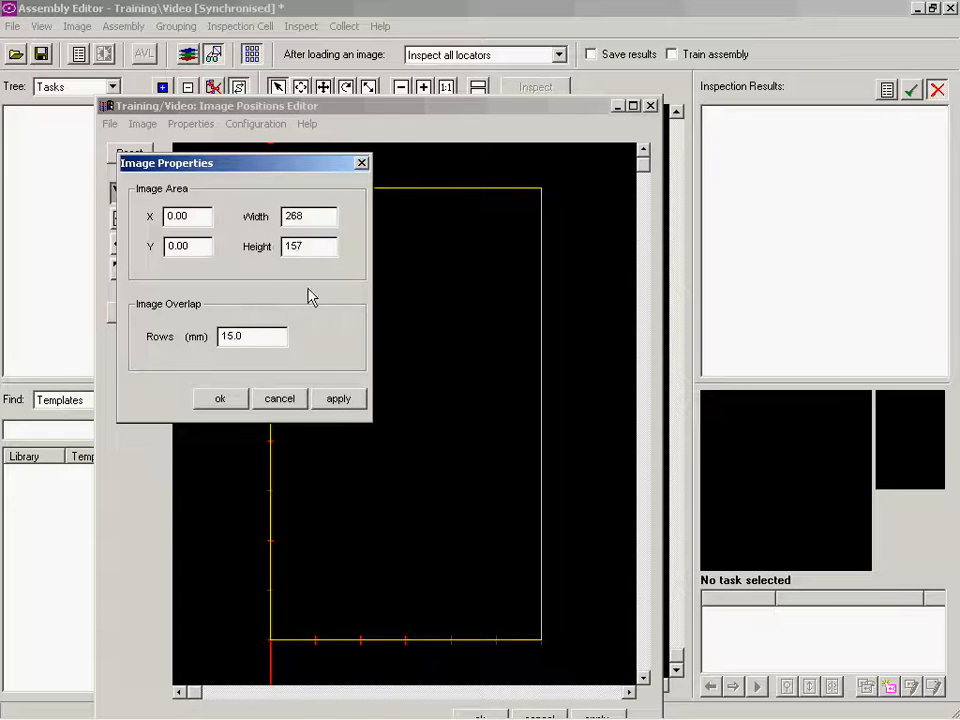
left_click(221, 399)
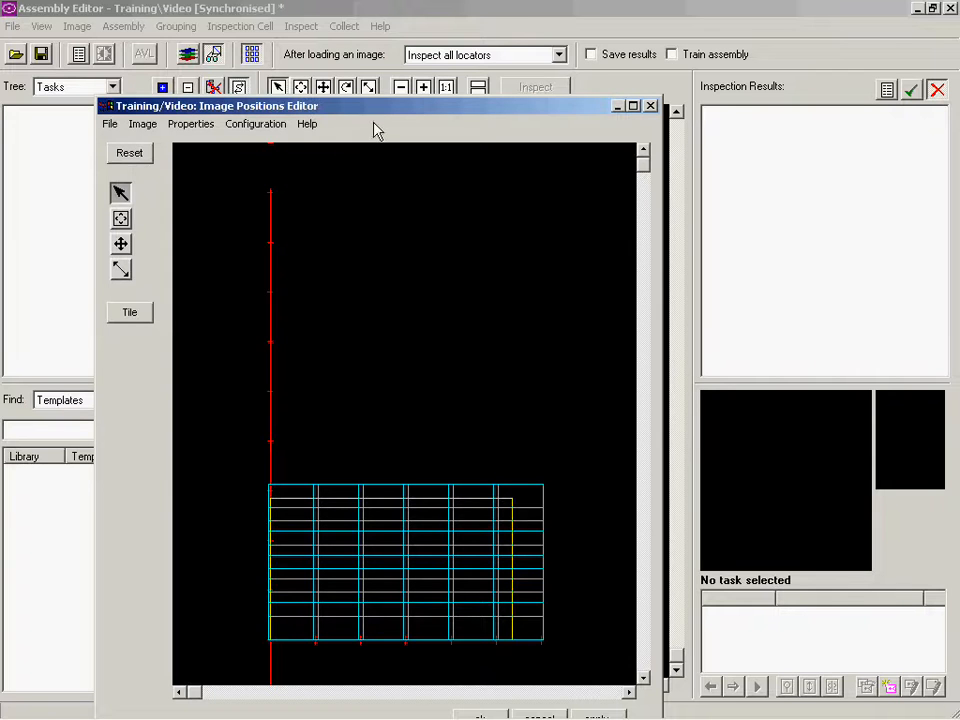
left_click_drag(373, 113, 367, 59)
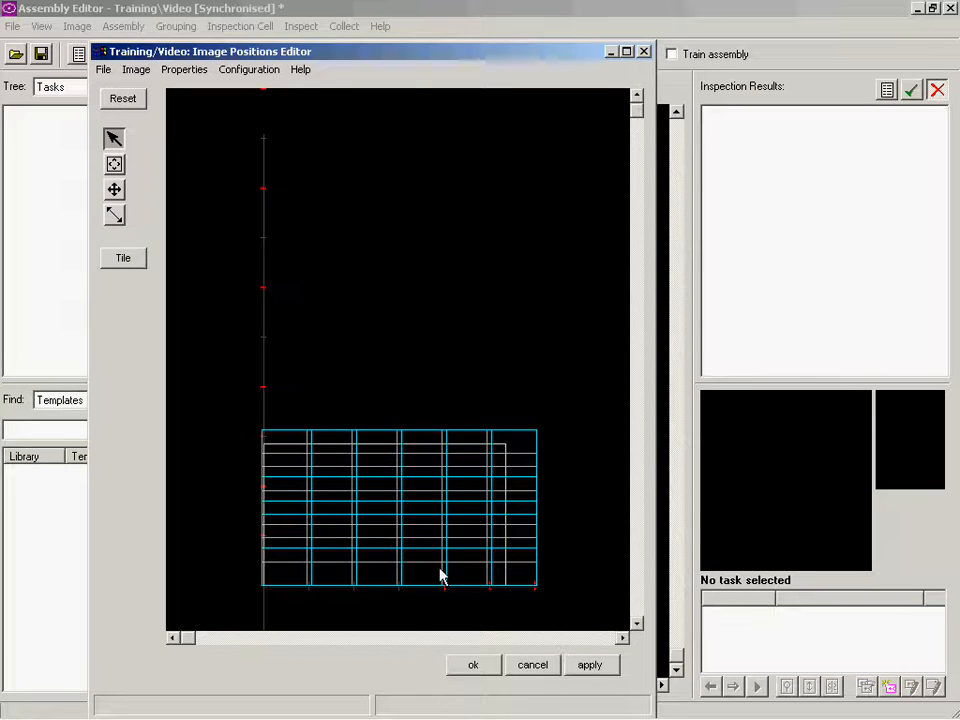
left_click(475, 670)
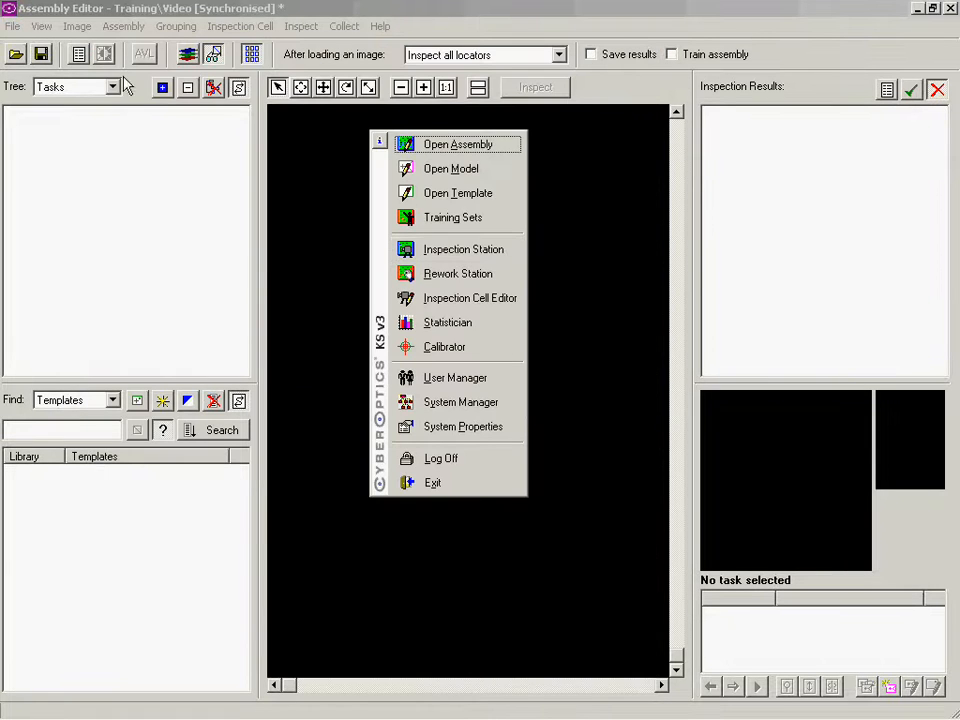
Load the stored image Training.1 from the Images folder, overwriting the assembly's image capture setup with the image's.
left_click(124, 26)
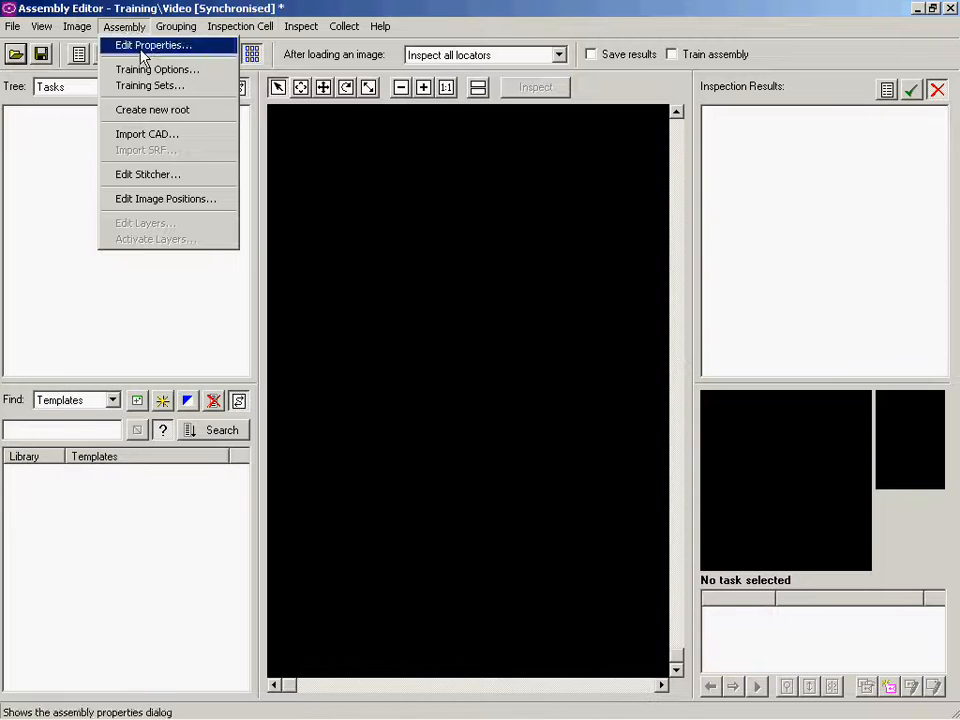
mouse_move(76, 32)
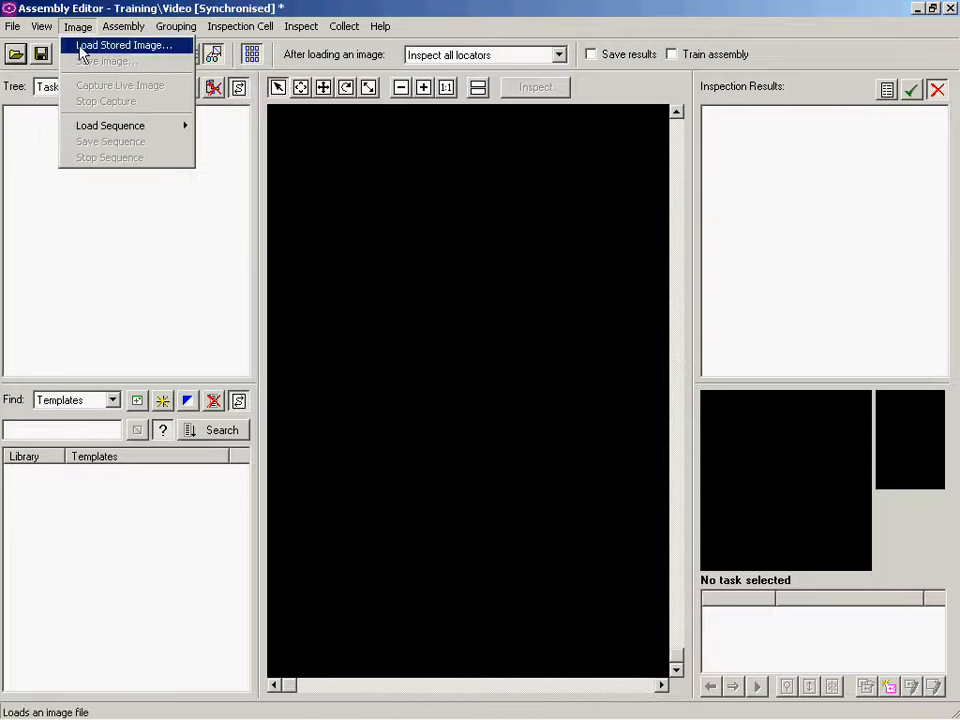
left_click(82, 47)
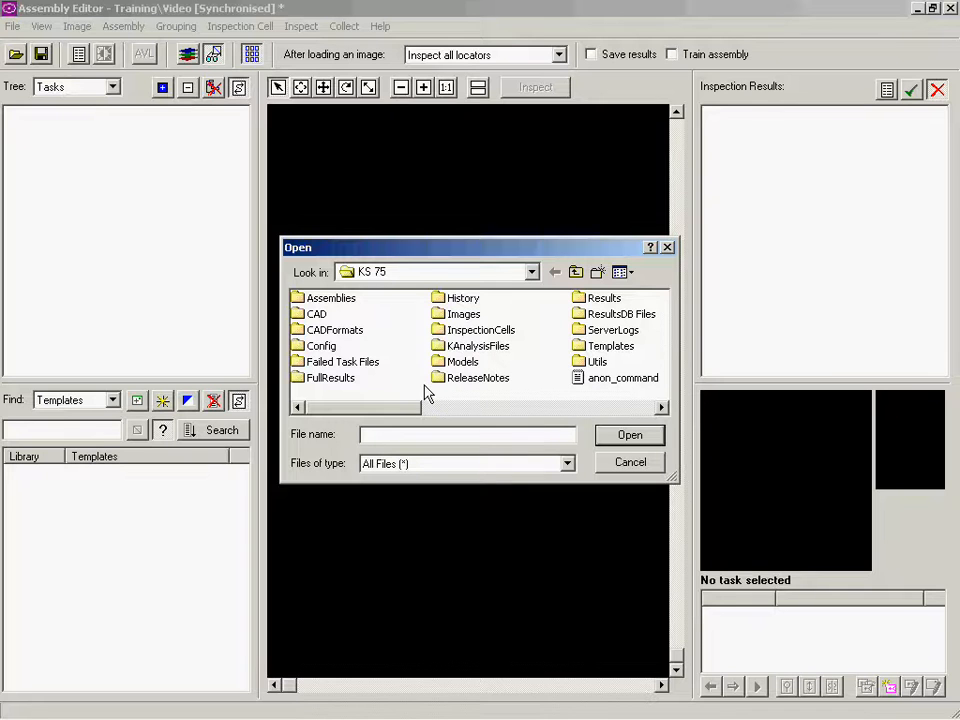
double_click(463, 314)
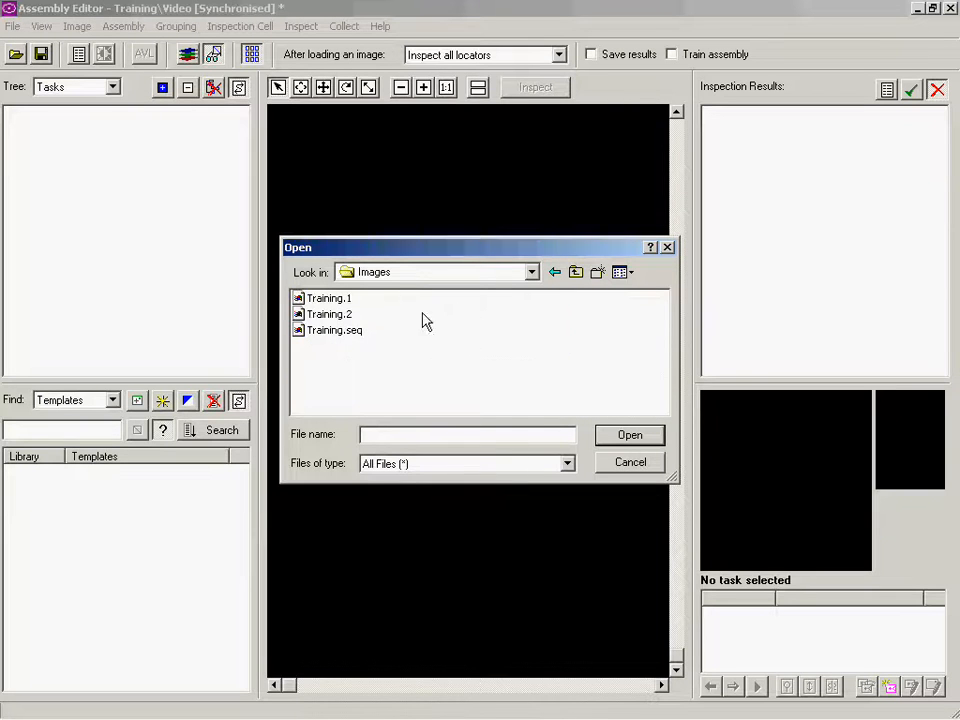
double_click(321, 300)
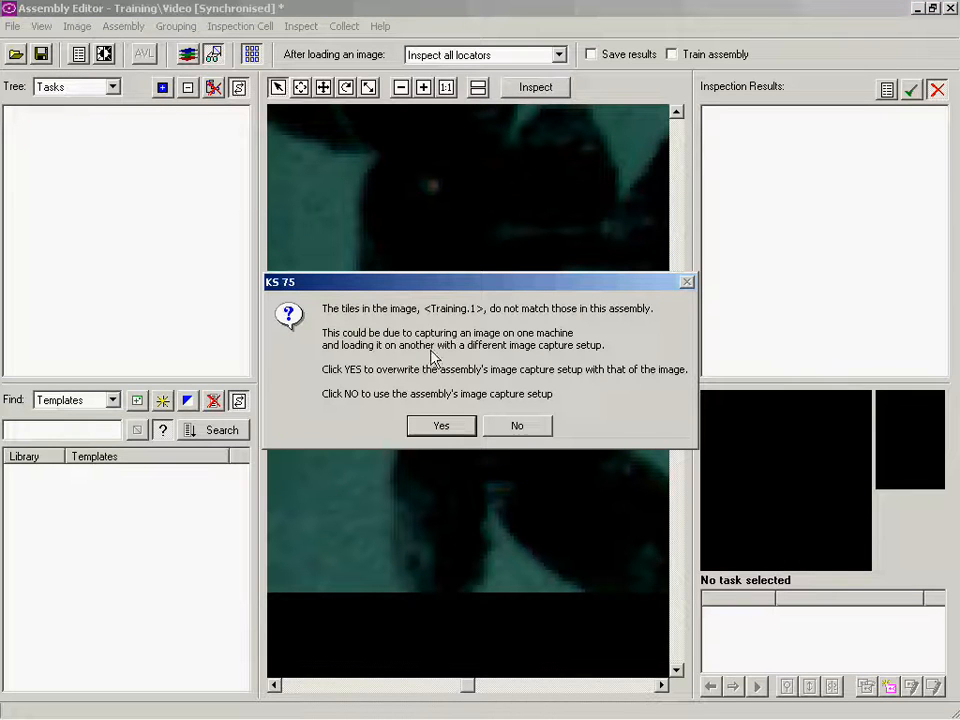
left_click(449, 431)
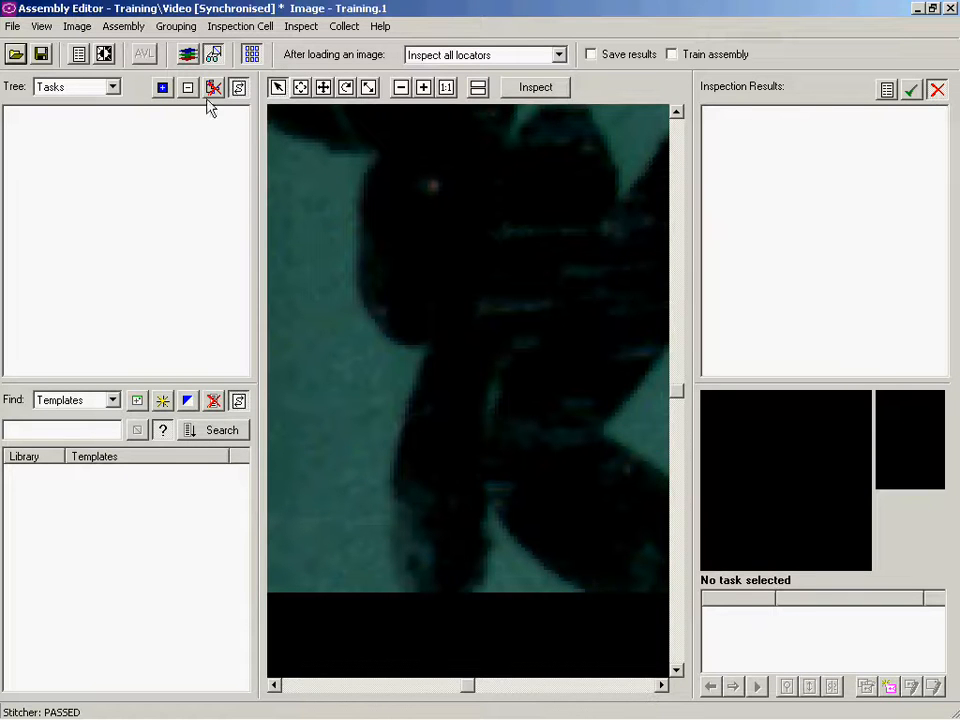
Open the assembly's Stitcher Editor and maximize its window.
left_click(122, 27)
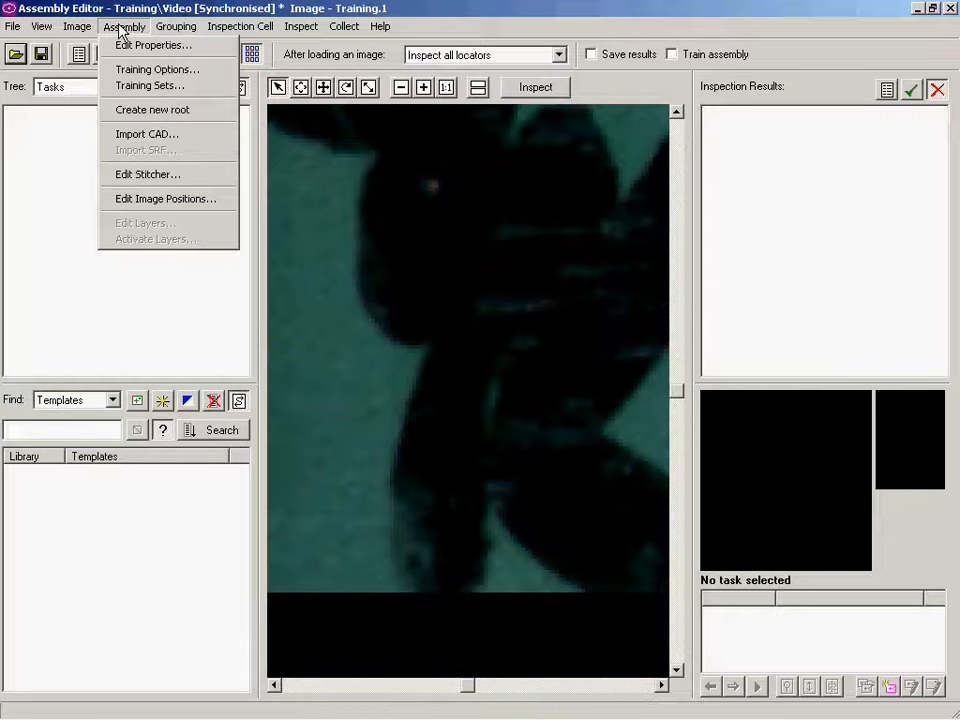
left_click(166, 180)
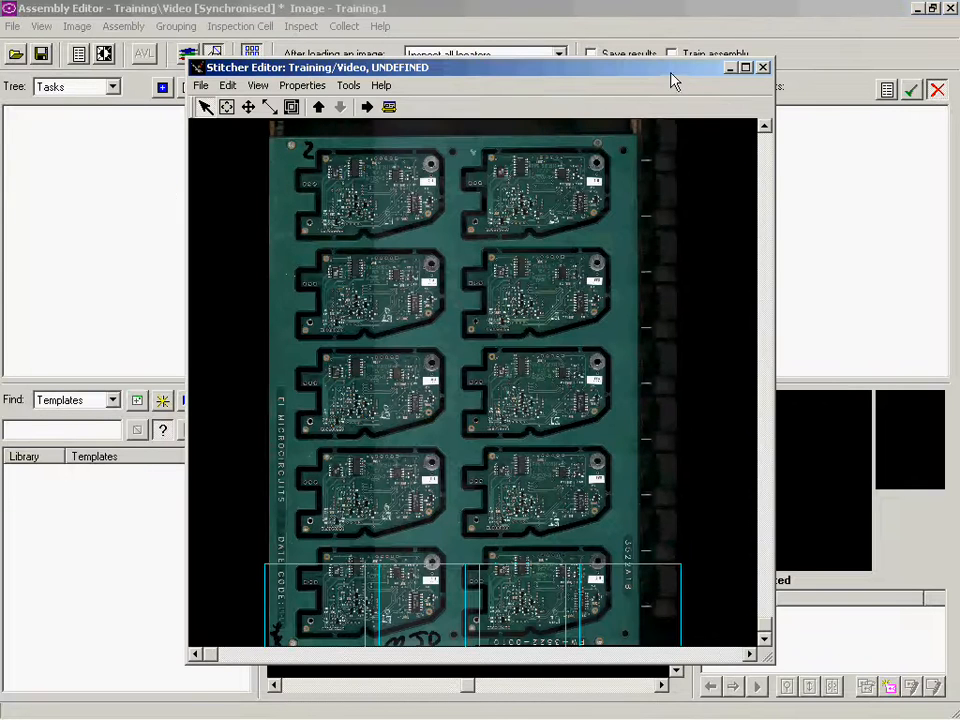
left_click(745, 67)
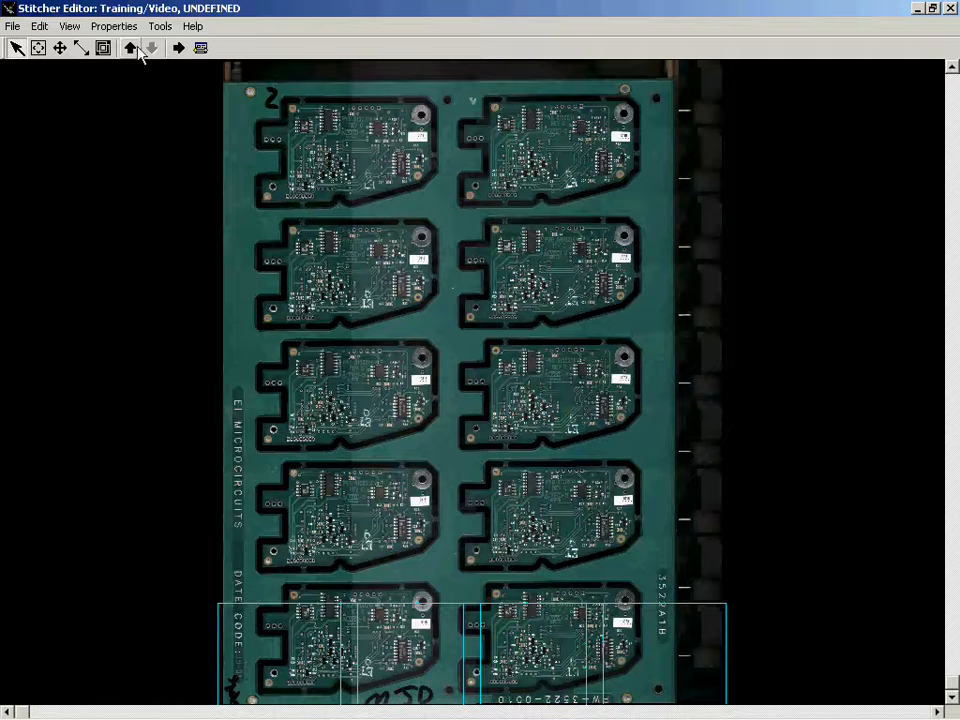
Place stitcher fiducials on distinct vias in the tiles of the panel's lowest image row and run the stitcher.
left_click(38, 48)
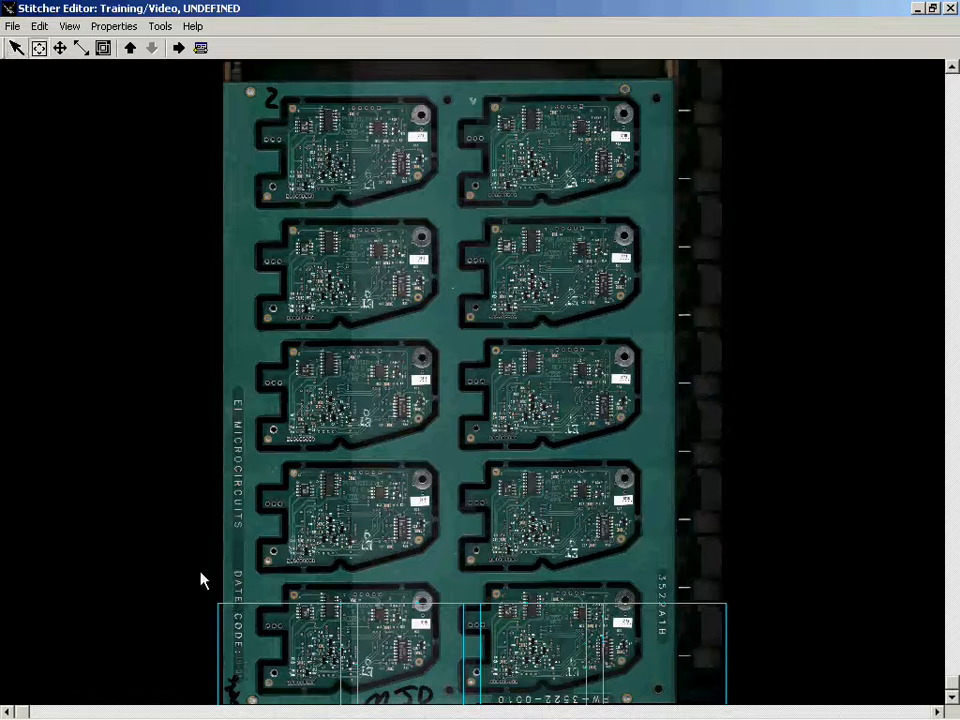
left_click_drag(208, 576, 720, 708)
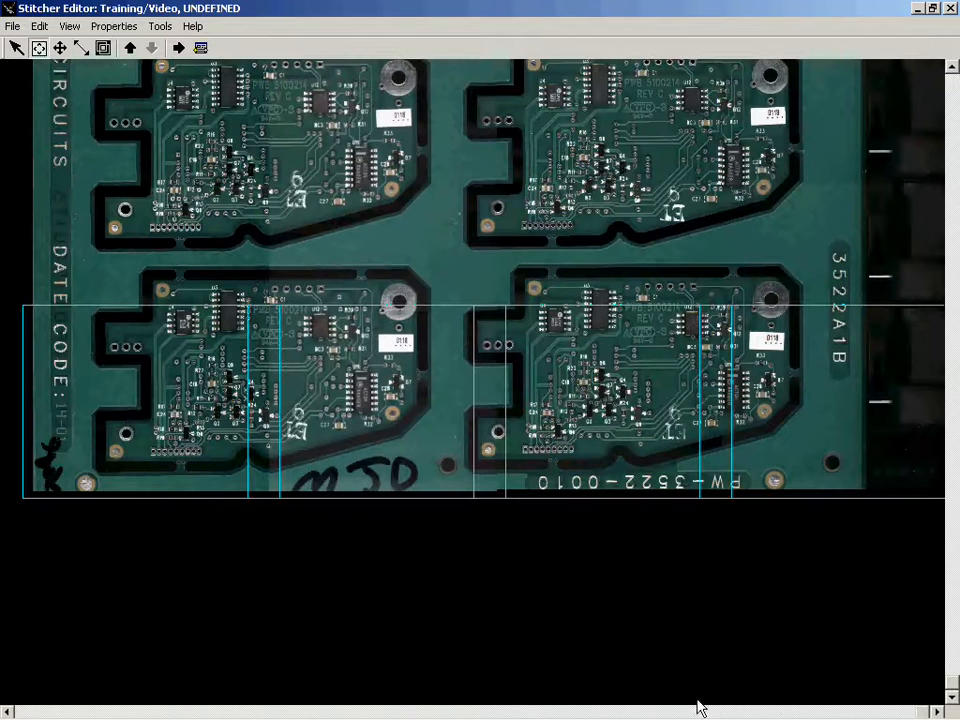
left_click(103, 48)
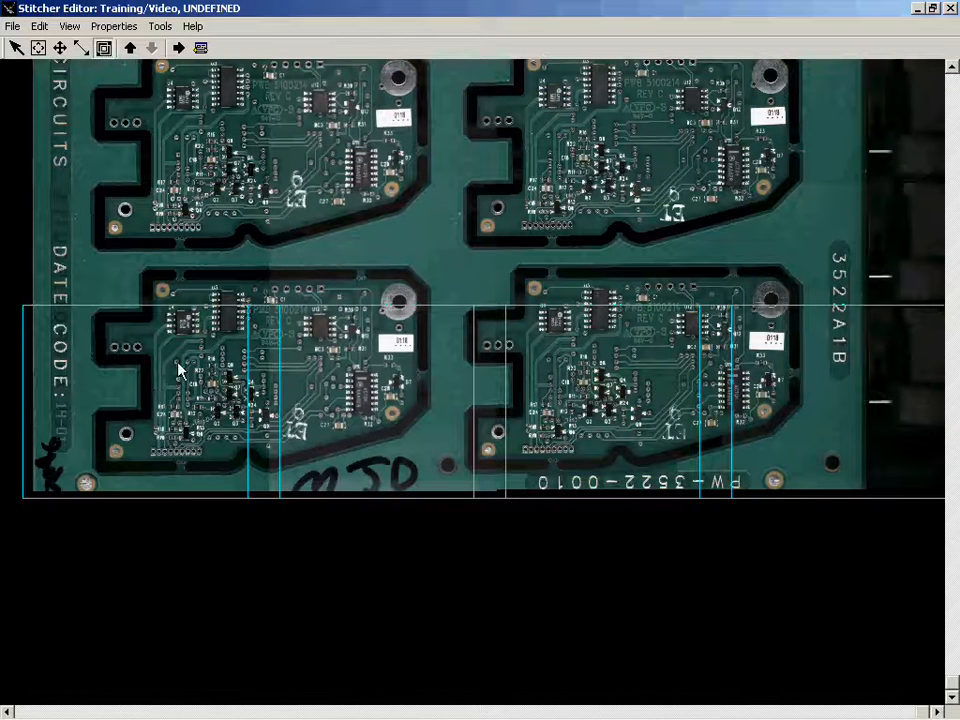
left_click(177, 367)
left_click(684, 388)
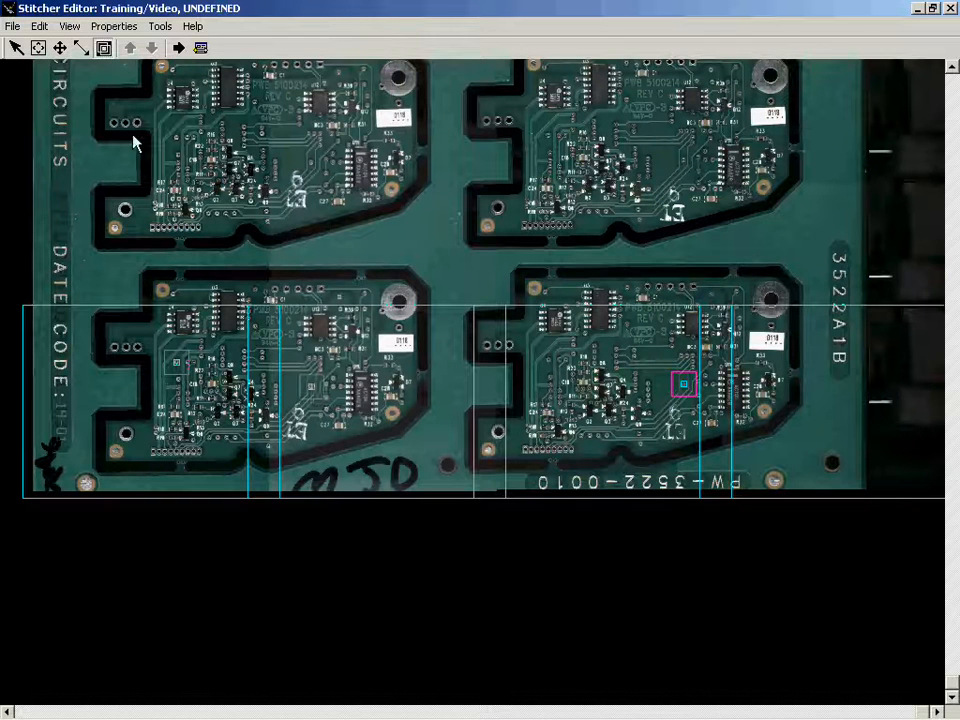
left_click(178, 48)
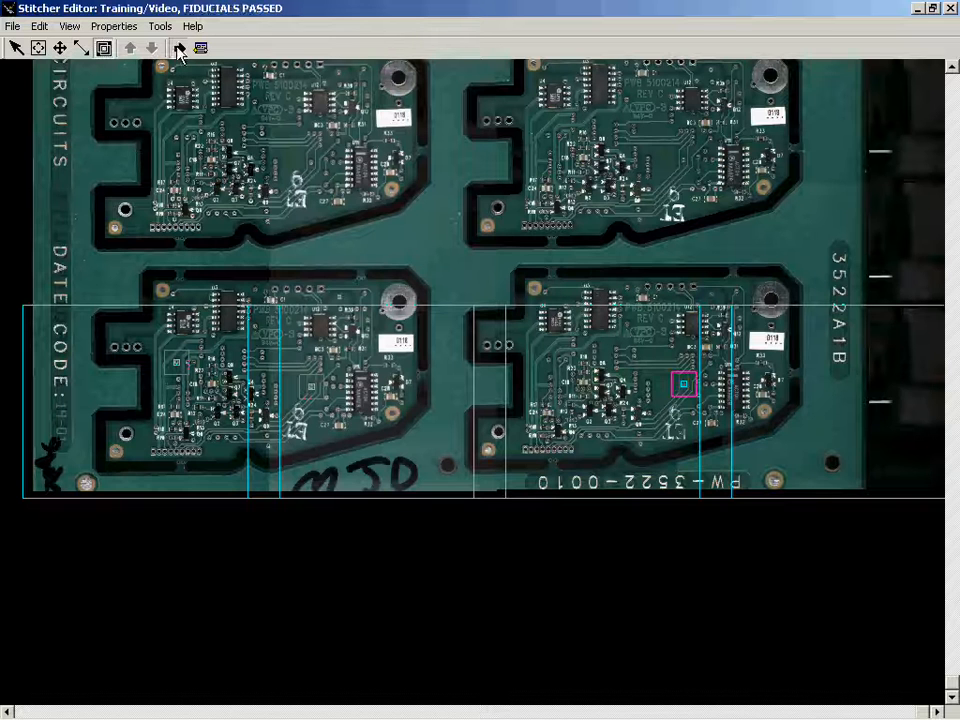
Switch the stitcher view from fiducials to overlaps and place overlap markers on distinct features across the lowest board row.
left_click(70, 26)
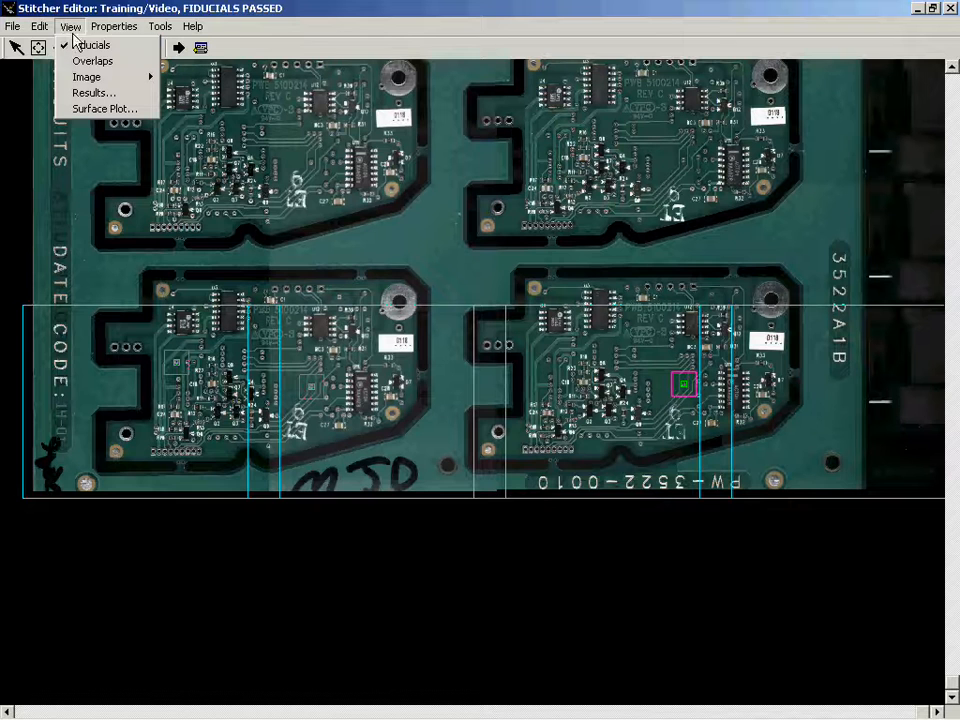
left_click(90, 47)
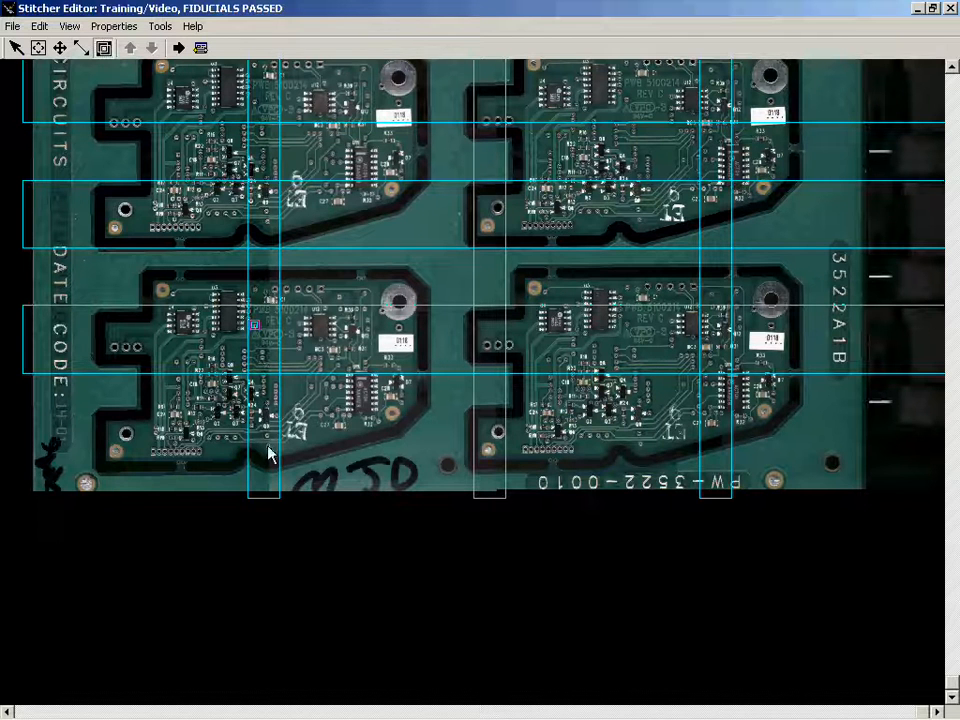
left_click(176, 364)
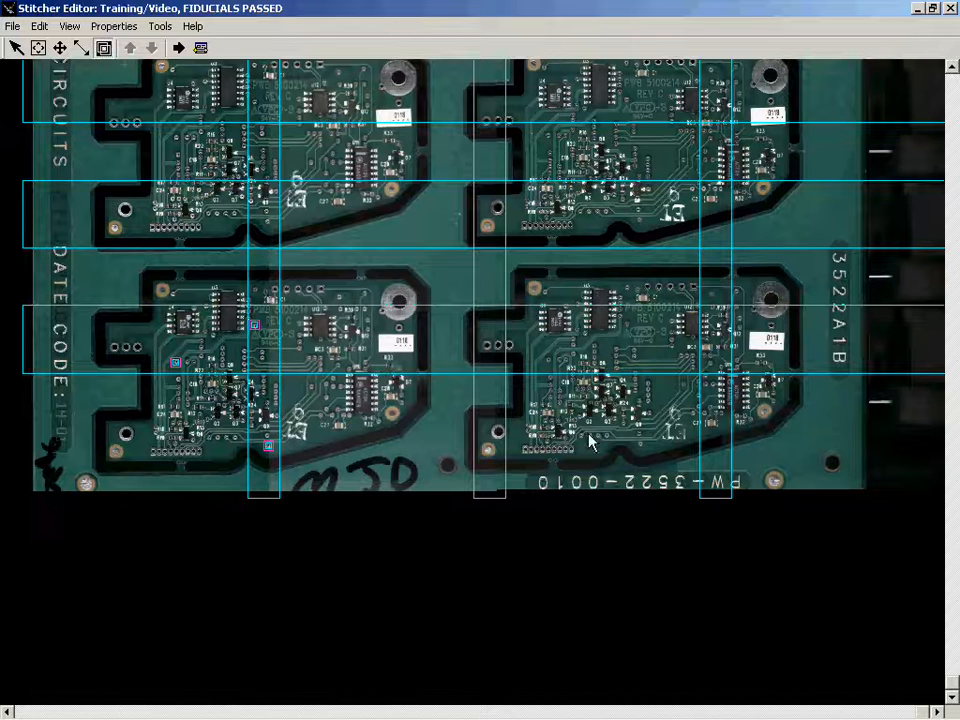
left_click(640, 444)
left_click(367, 337)
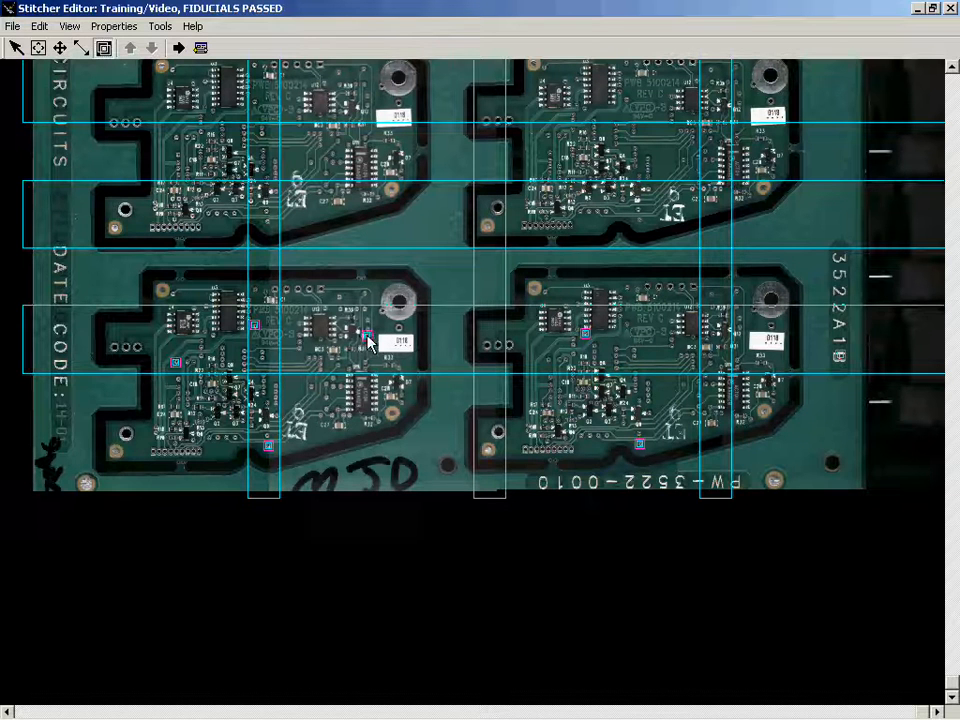
Place overlap markers on distinct features in the lower half of the second-lowest board row.
left_click(268, 221)
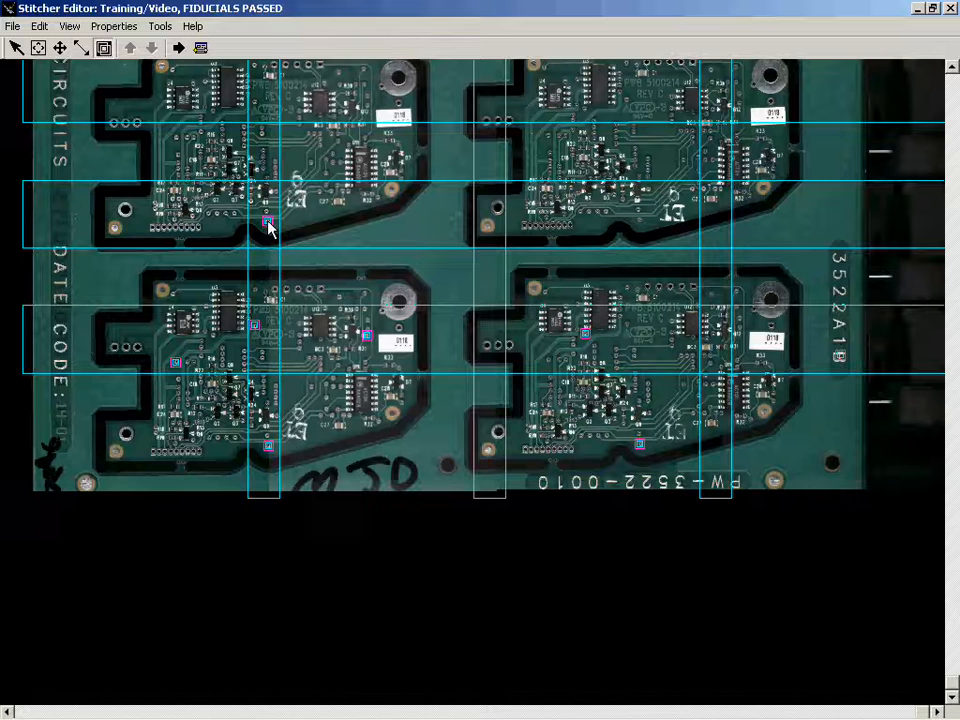
left_click(217, 214)
left_click(598, 212)
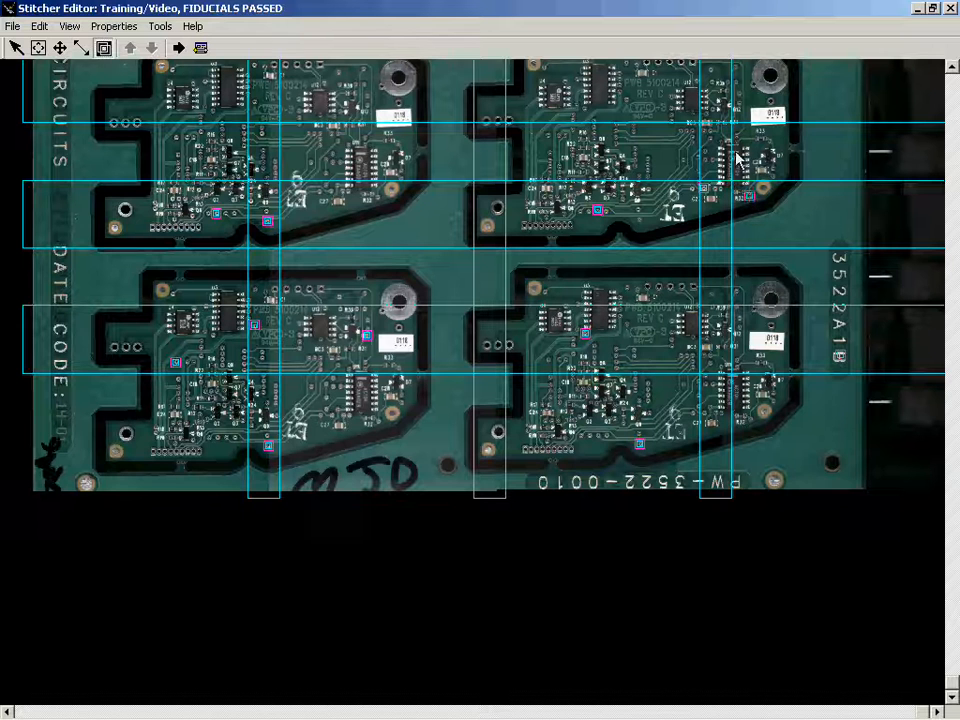
left_click(264, 151)
Add overlap markers on distinct features along the upper part of the second-lowest board row.
left_click(951, 66)
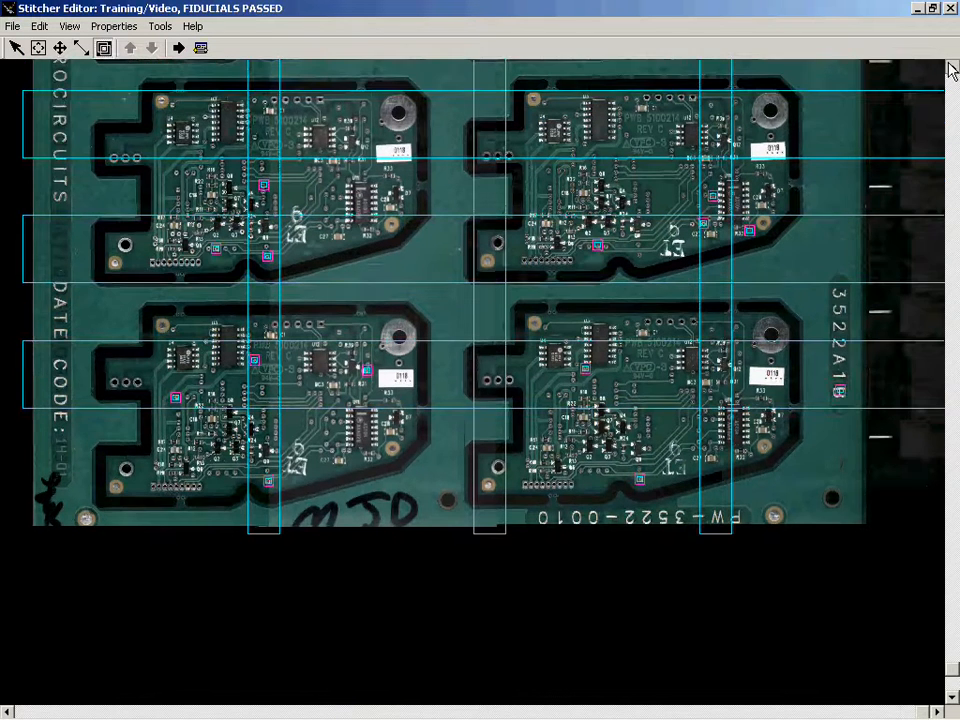
left_click(951, 66)
left_click(951, 66)
left_click(951, 66)
left_click(951, 66)
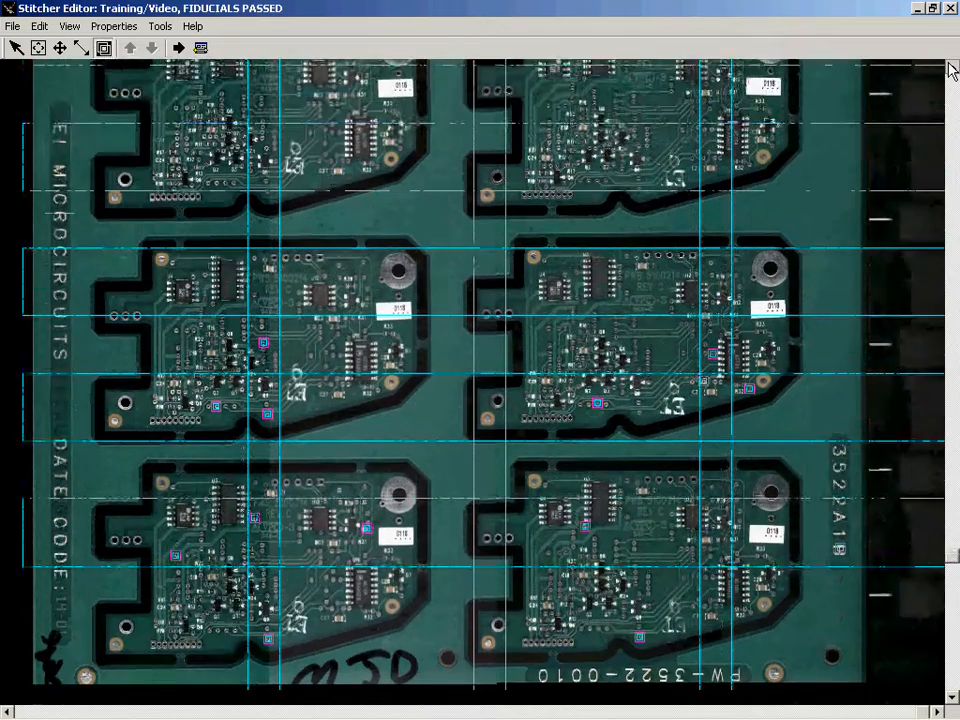
left_click(951, 66)
left_click(951, 66)
left_click(951, 66)
left_click(951, 66)
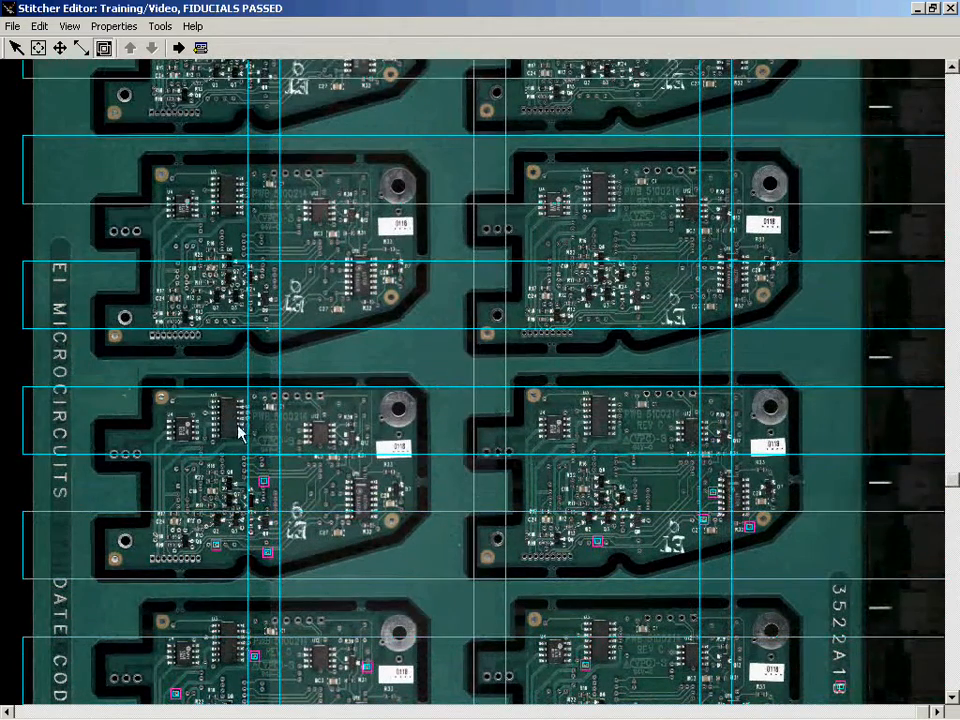
left_click(205, 412)
left_click(337, 403)
left_click(264, 399)
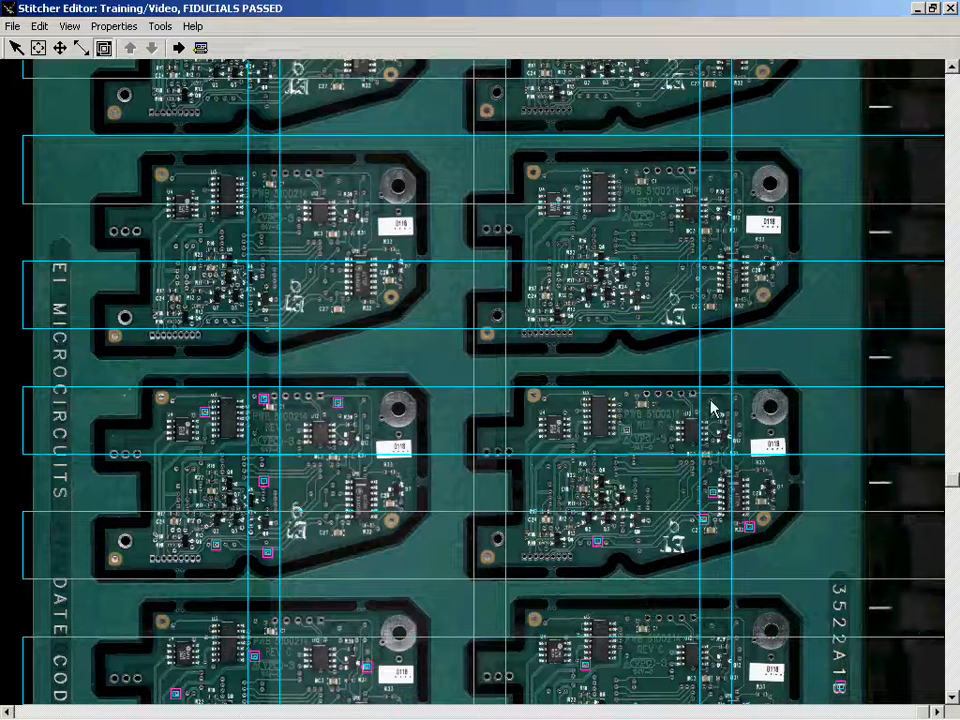
left_click(754, 418)
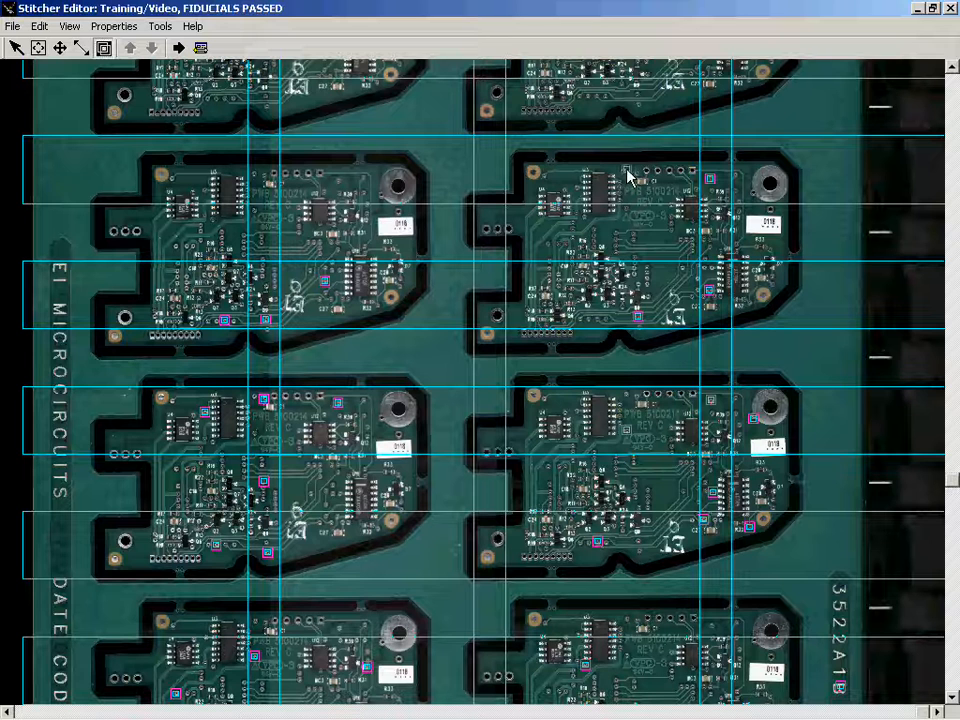
Place overlap markers on distinct features along the upper edge of the middle row's first board.
left_click(337, 181)
left_click(263, 173)
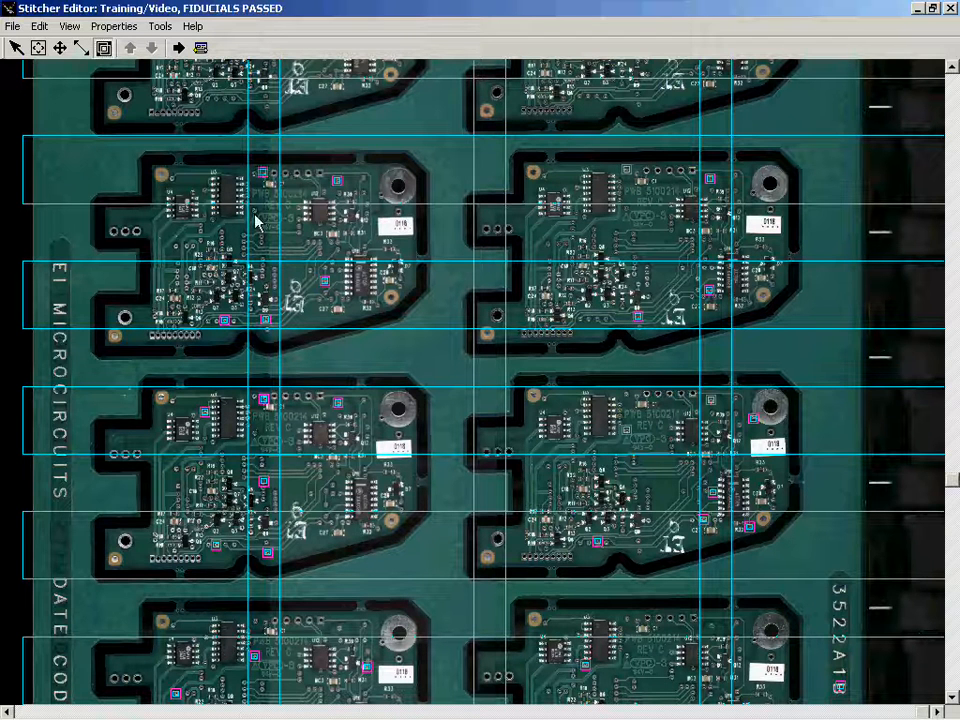
left_click(172, 178)
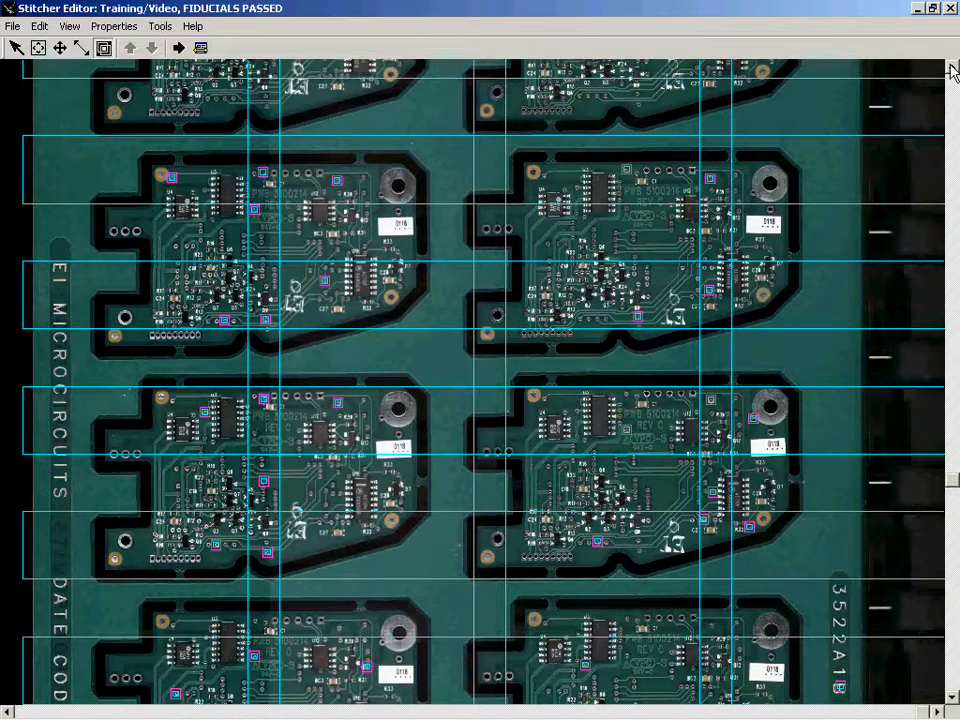
Place overlap markers on distinct features of both boards in the second-highest board row.
left_click(951, 67)
left_click(951, 68)
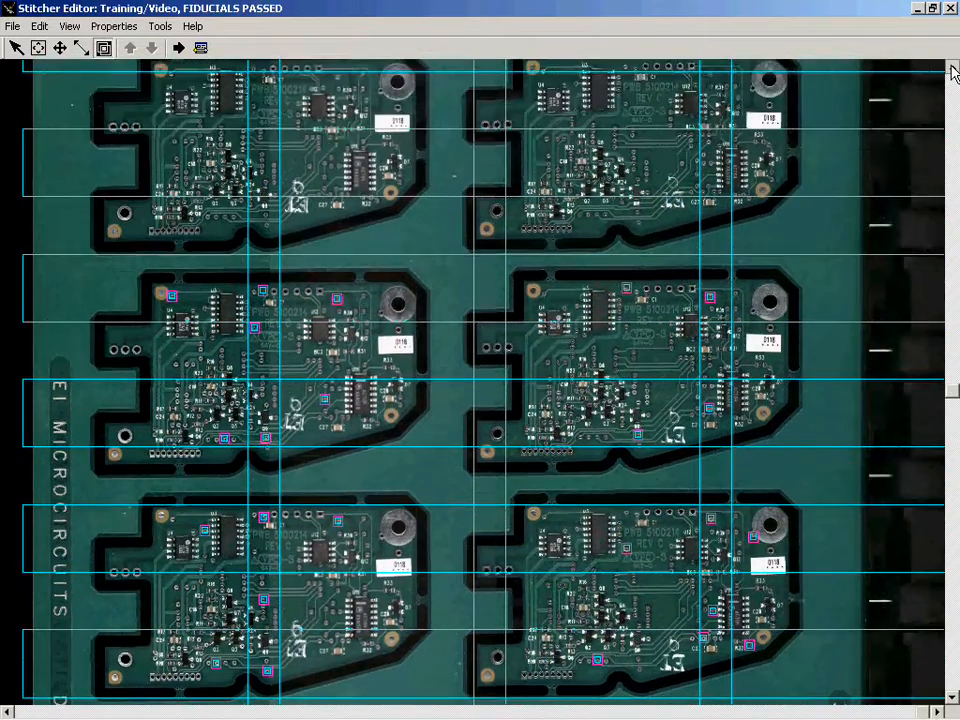
left_click(951, 68)
left_click(951, 68)
left_click(951, 68)
left_click(951, 68)
left_click(951, 68)
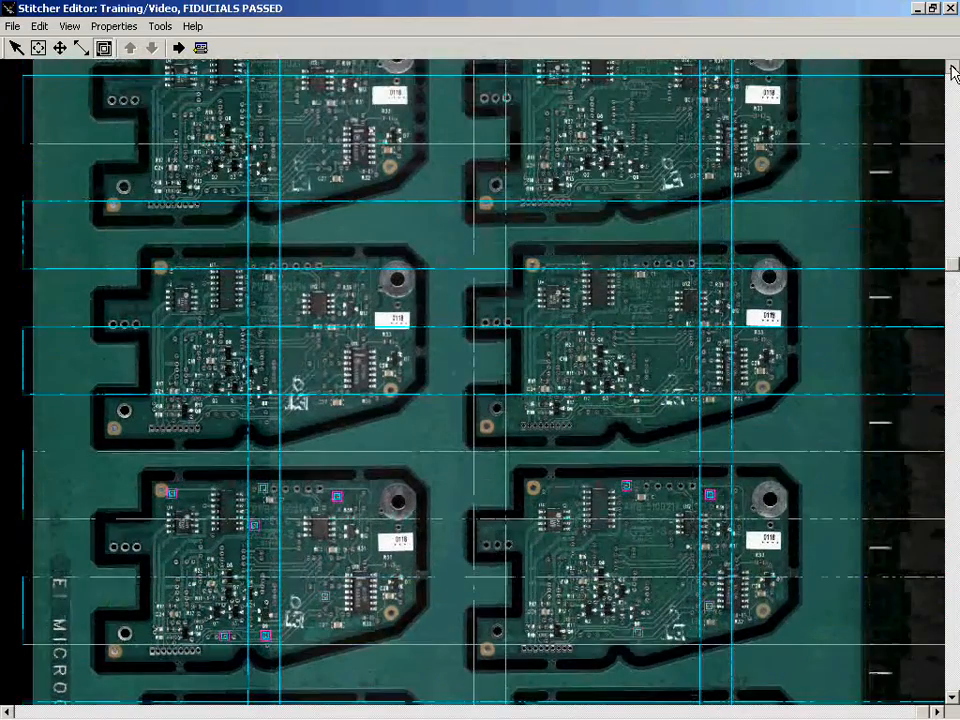
left_click(951, 68)
left_click(951, 68)
left_click(951, 68)
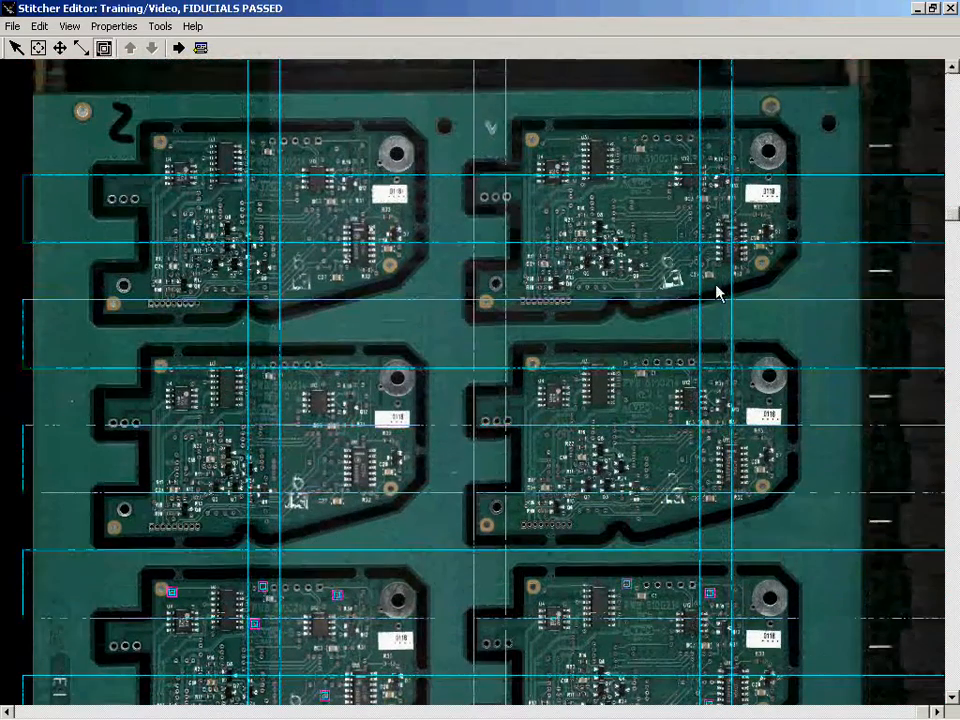
left_click(264, 520)
left_click(175, 437)
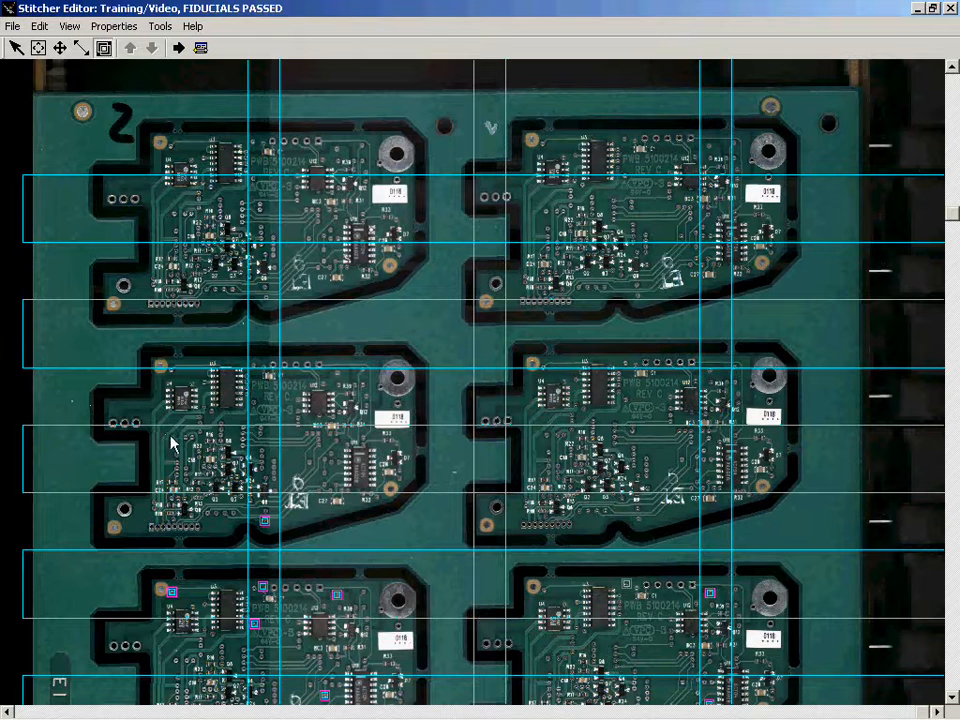
left_click(261, 450)
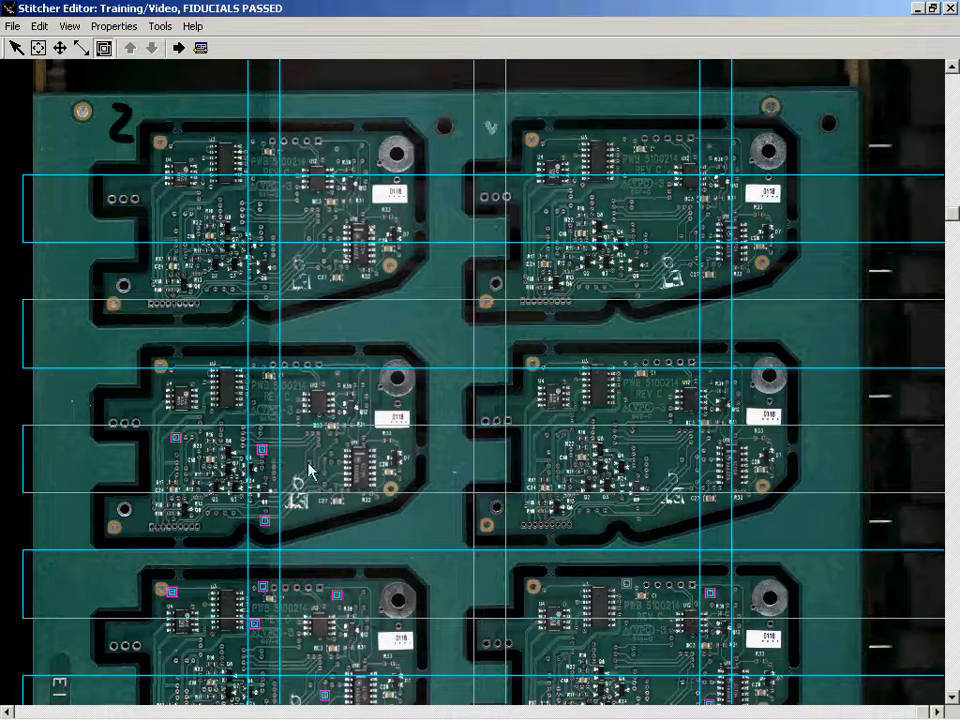
left_click(547, 453)
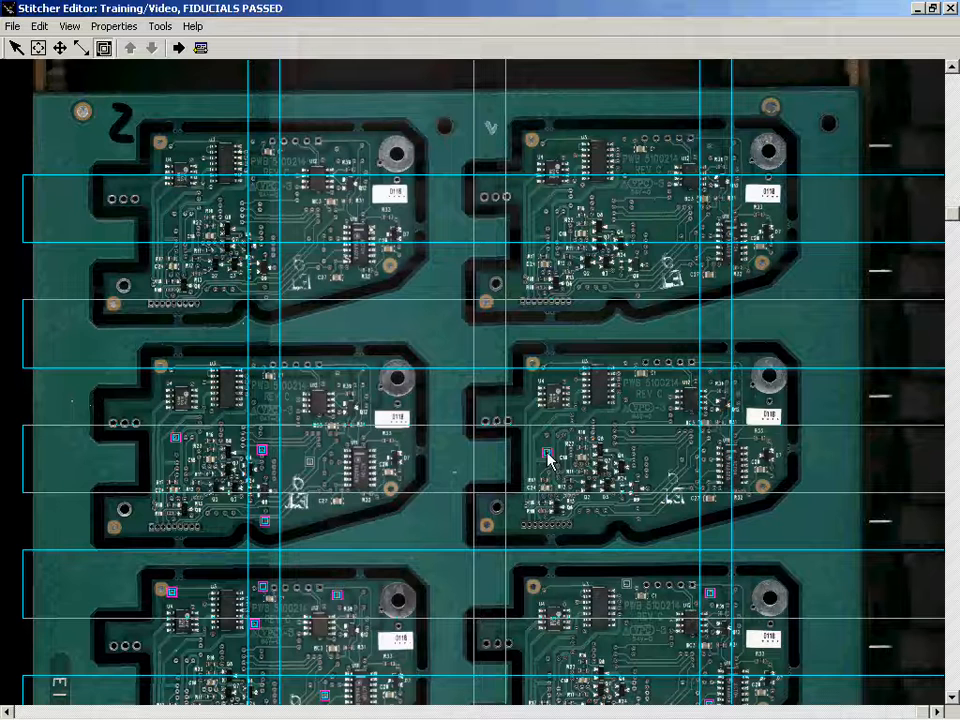
left_click(712, 462)
left_click(713, 382)
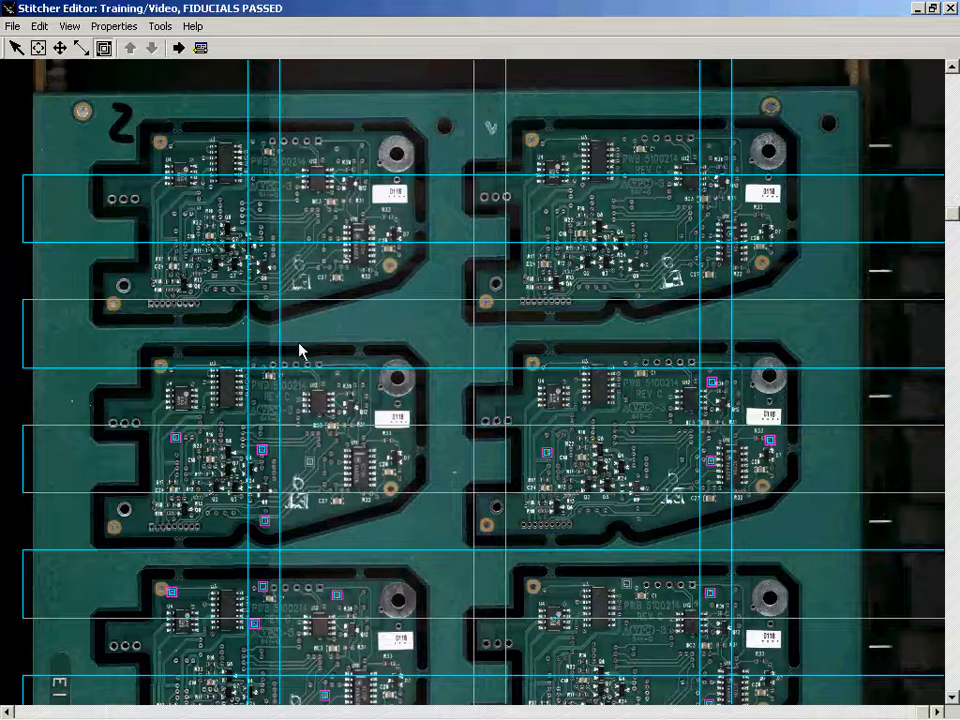
Place overlap markers in the overlap band between the two highest board rows and on the lower part of the highest row.
left_click(176, 317)
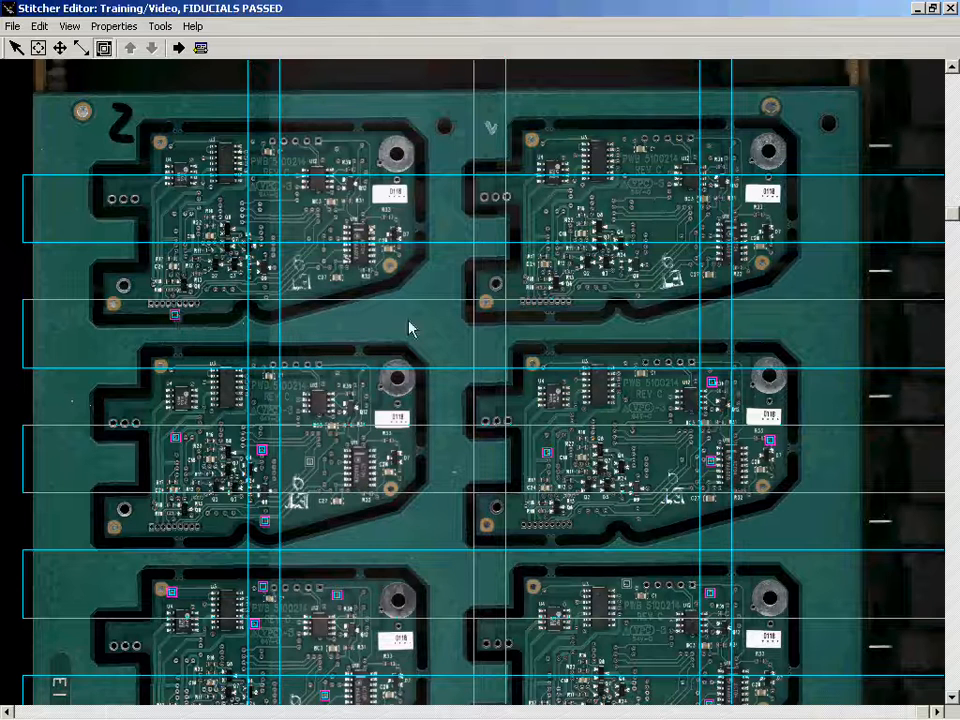
left_click(552, 315)
left_click(356, 356)
left_click(265, 287)
left_click(708, 257)
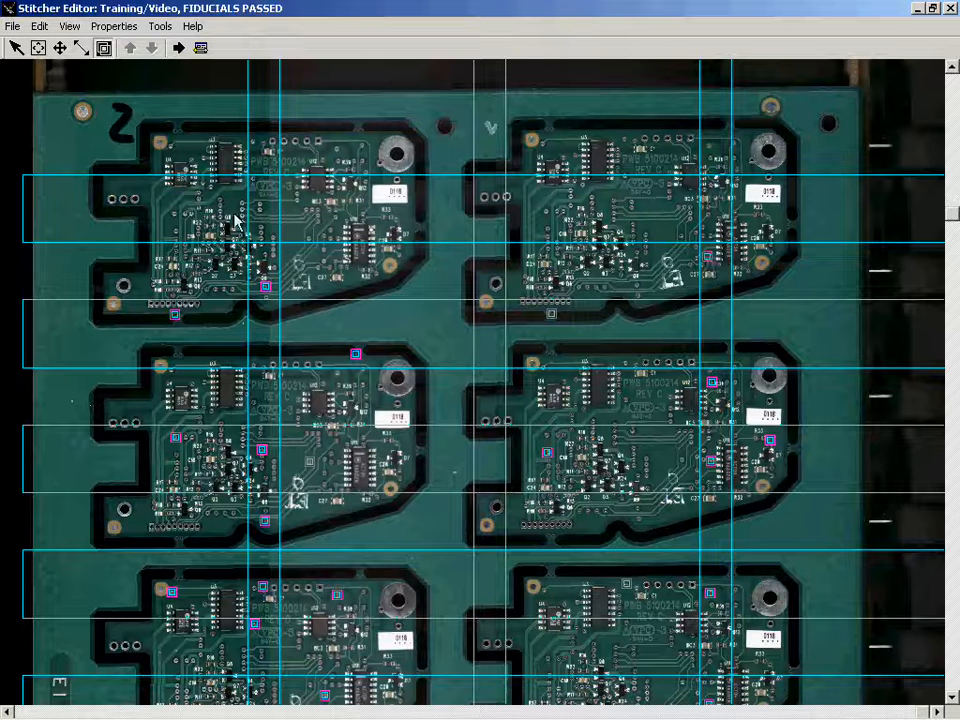
Add overlap markers on distinct features in the upper half of the highest board row and run the stitcher.
left_click(173, 213)
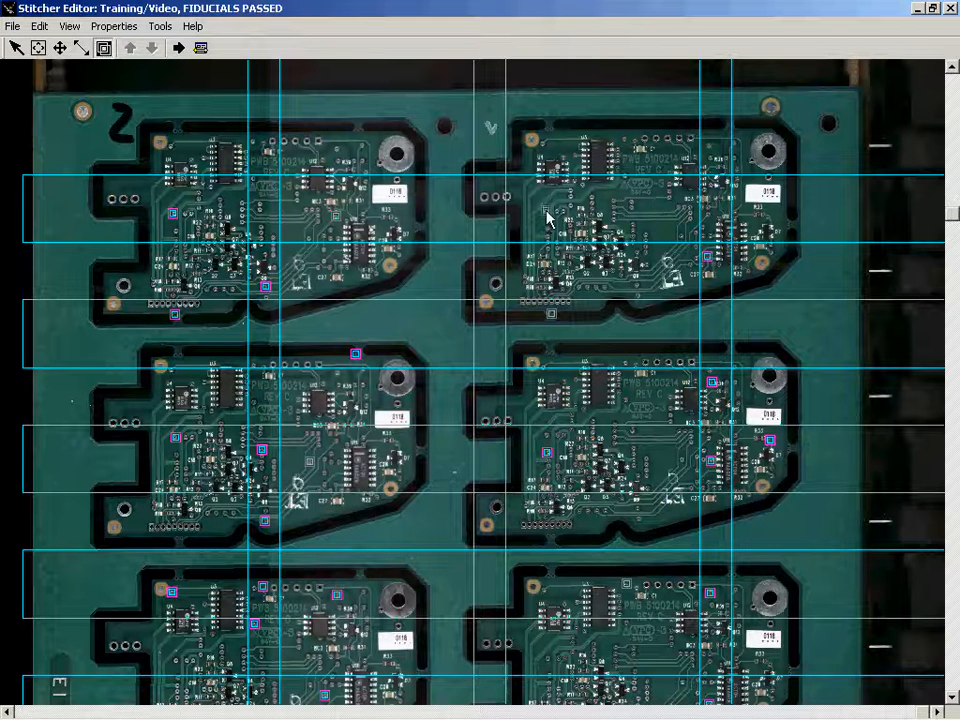
left_click(709, 213)
left_click(710, 147)
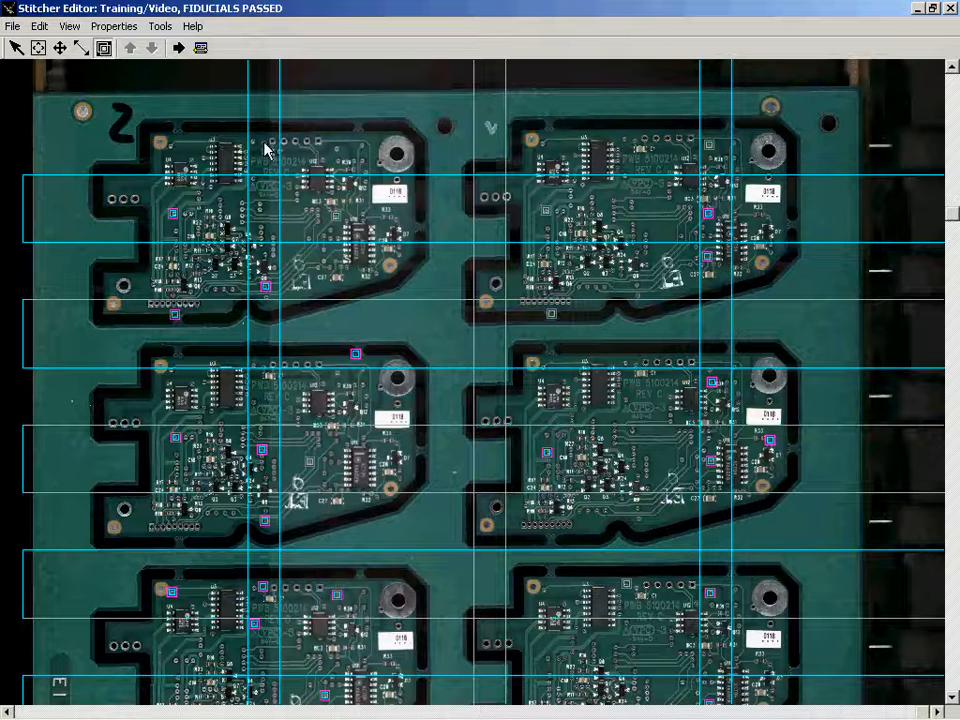
left_click(179, 49)
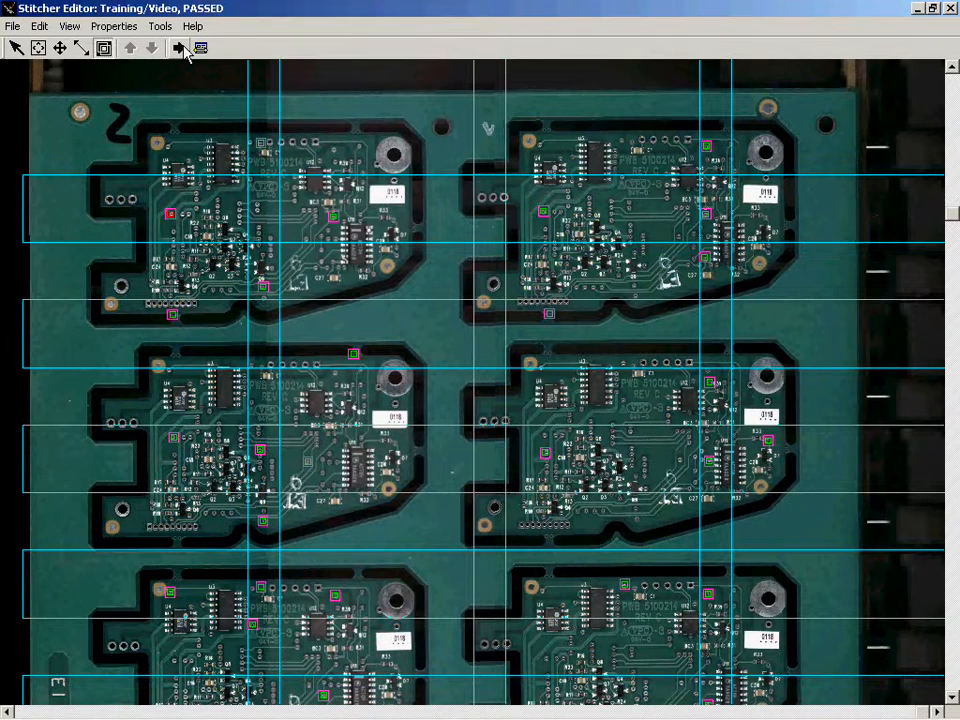
Examine the stitch point results for patches that did not pass and select patch_8_1 to locate its marker.
left_click(71, 27)
left_click(95, 92)
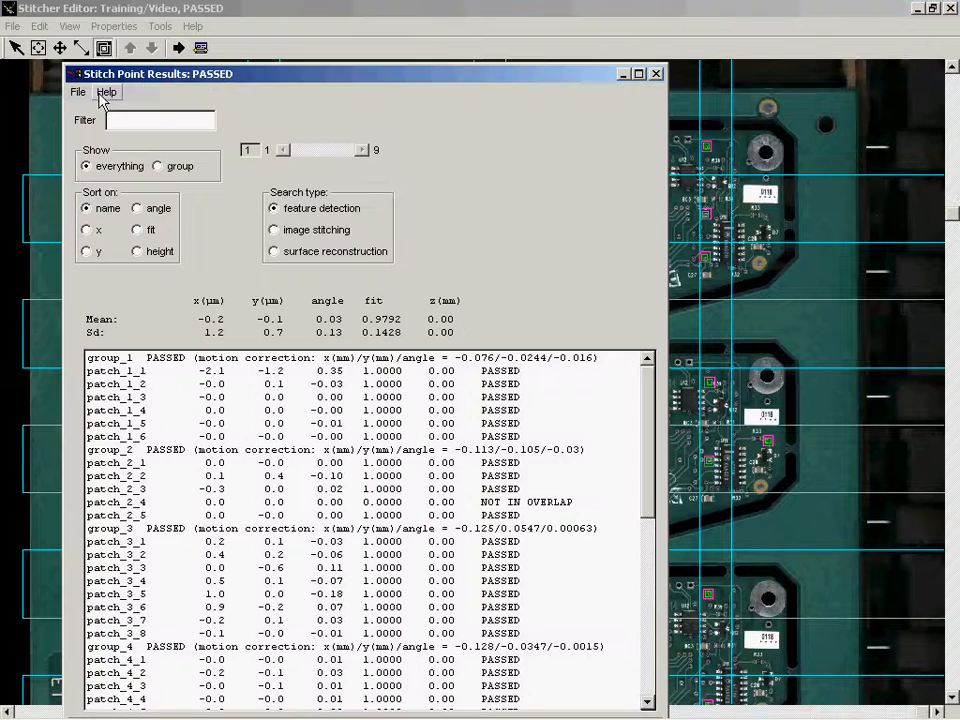
scroll(654, 390, "down", 1)
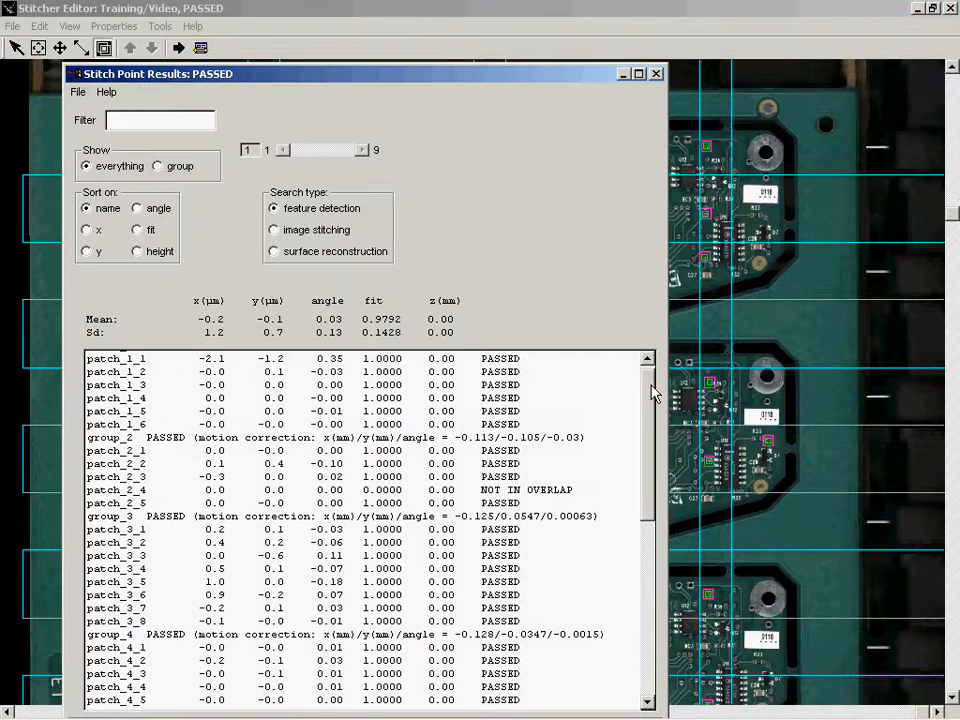
left_click_drag(656, 400, 671, 567)
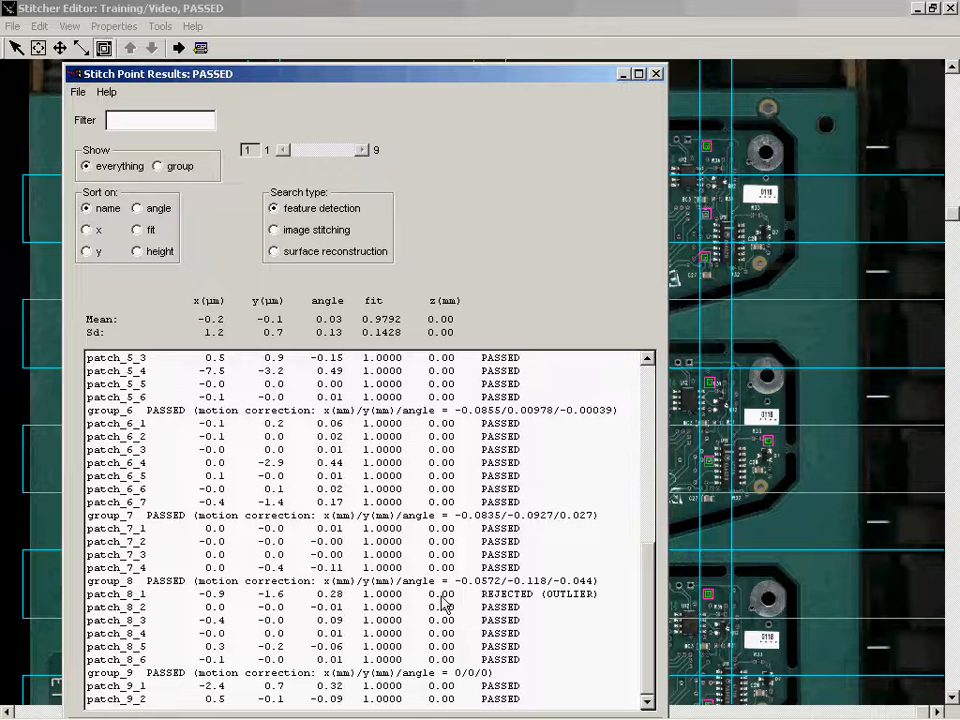
left_click(409, 595)
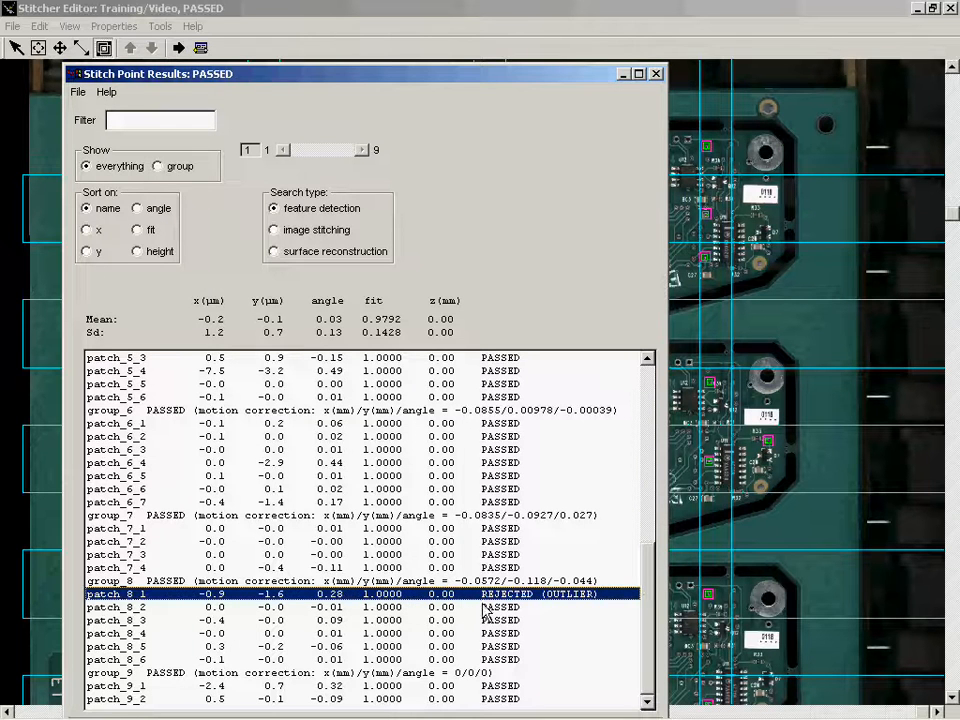
left_click(657, 75)
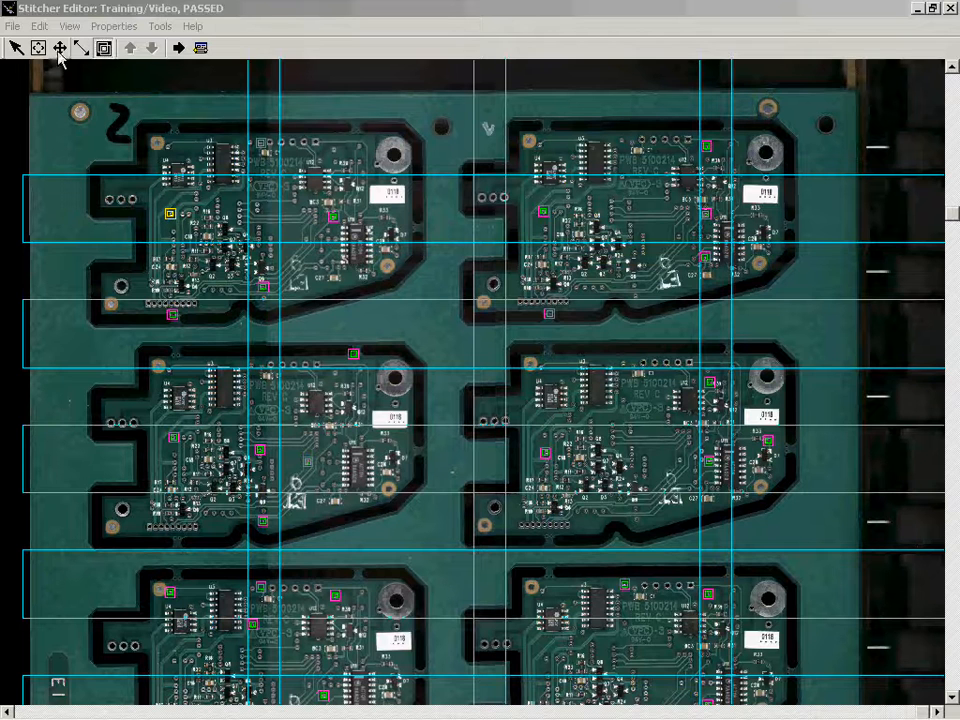
Replace the patch_8_1 overlap marker with a new one on the same feature and rerun the stitcher.
left_click(17, 47)
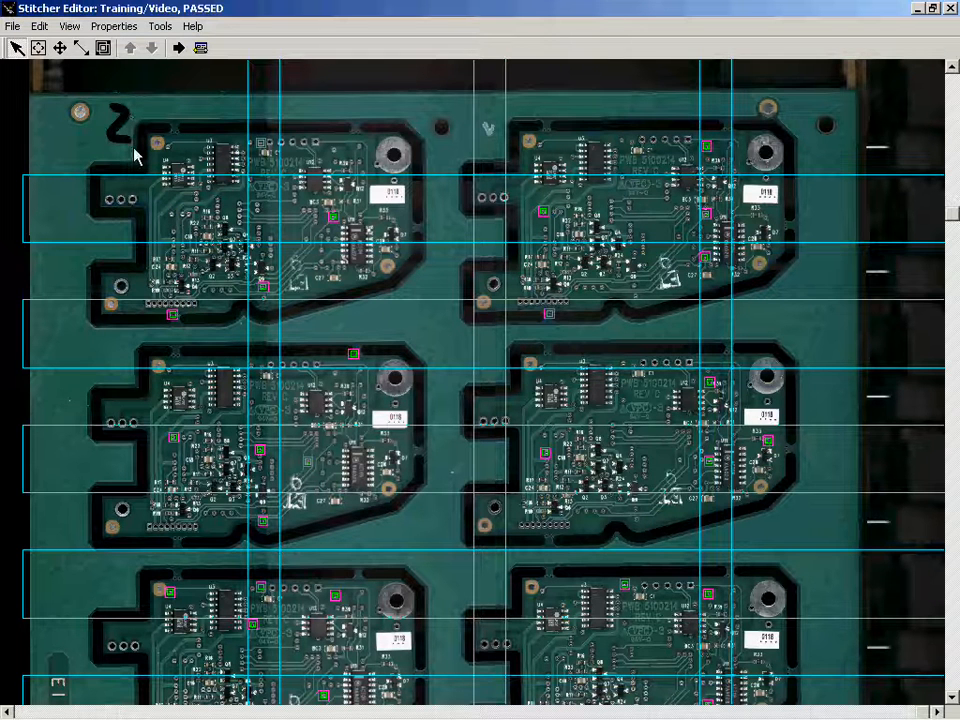
left_click(103, 47)
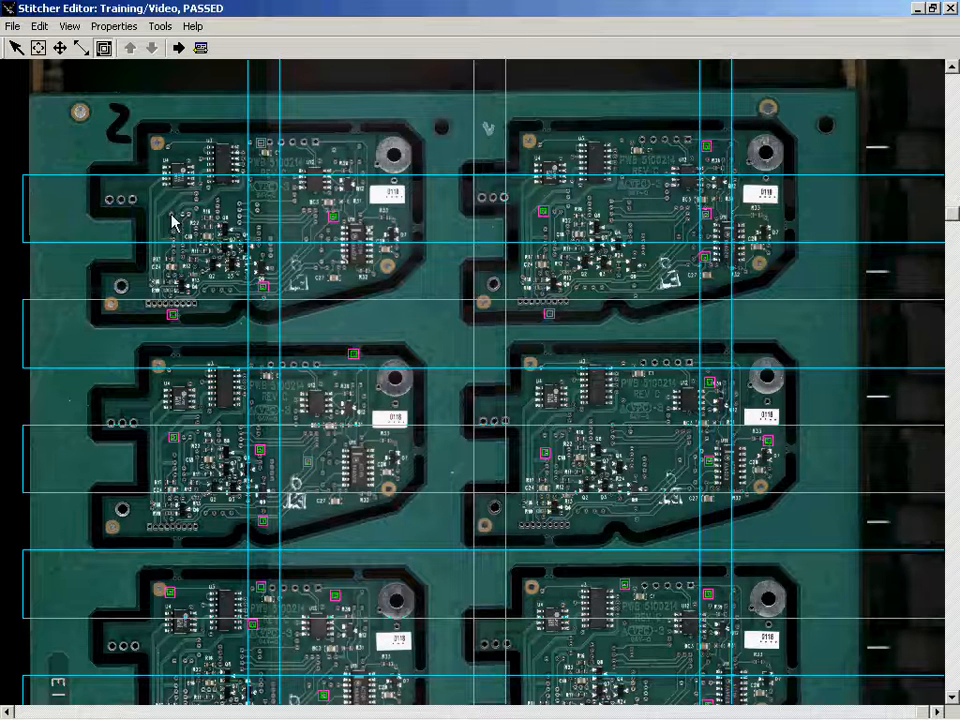
left_click(179, 48)
Check the stitch point results of the rerun for any remaining rejected patches, down to group_9.
left_click(70, 26)
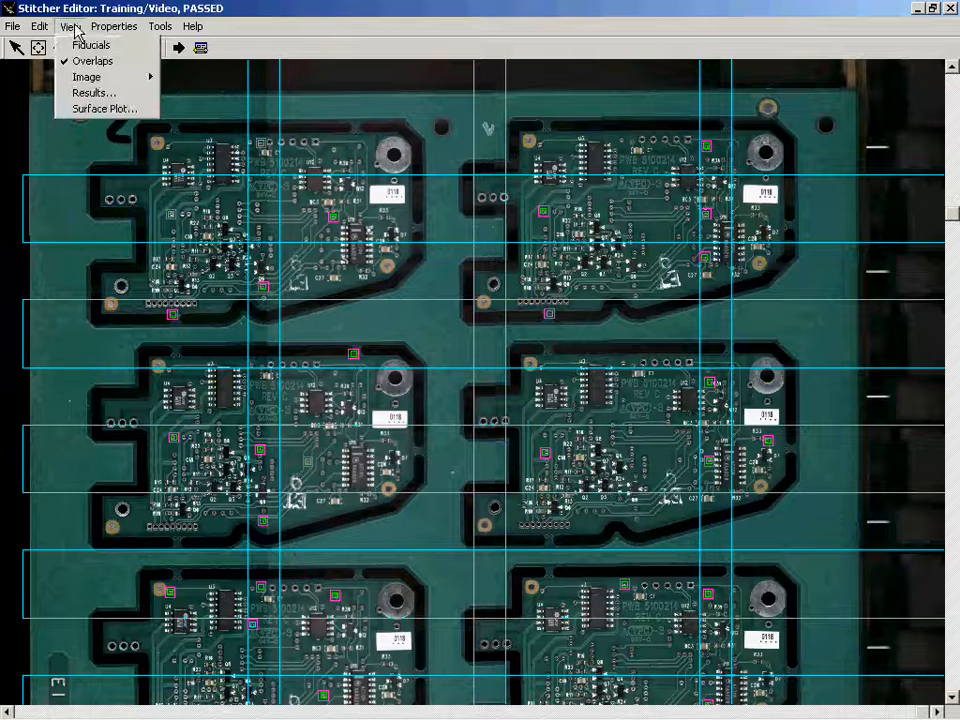
left_click(97, 92)
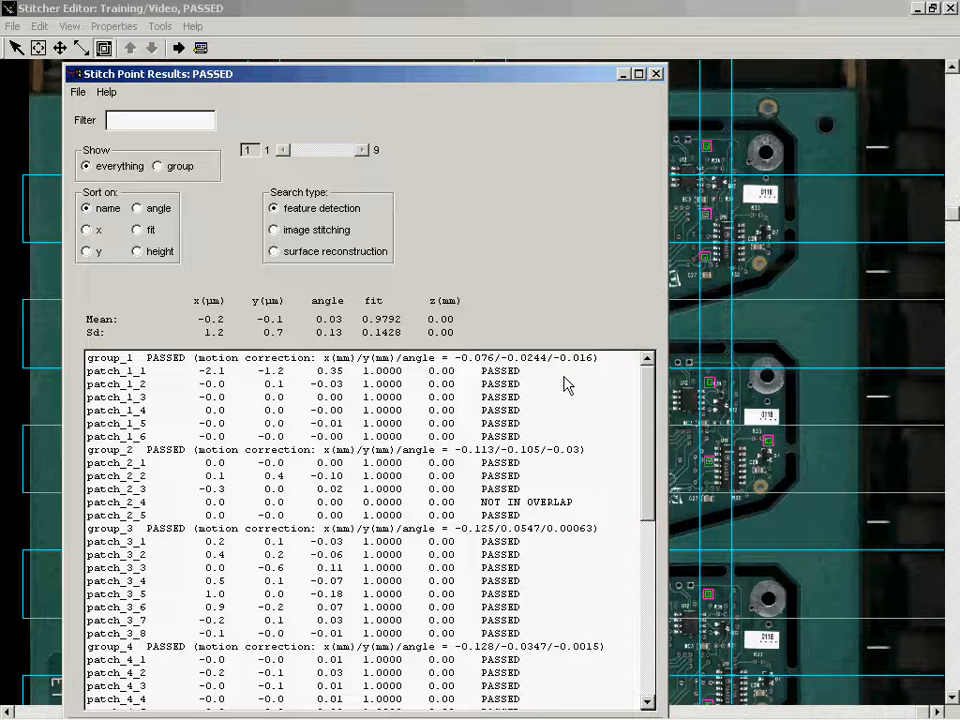
left_click_drag(645, 387, 703, 563)
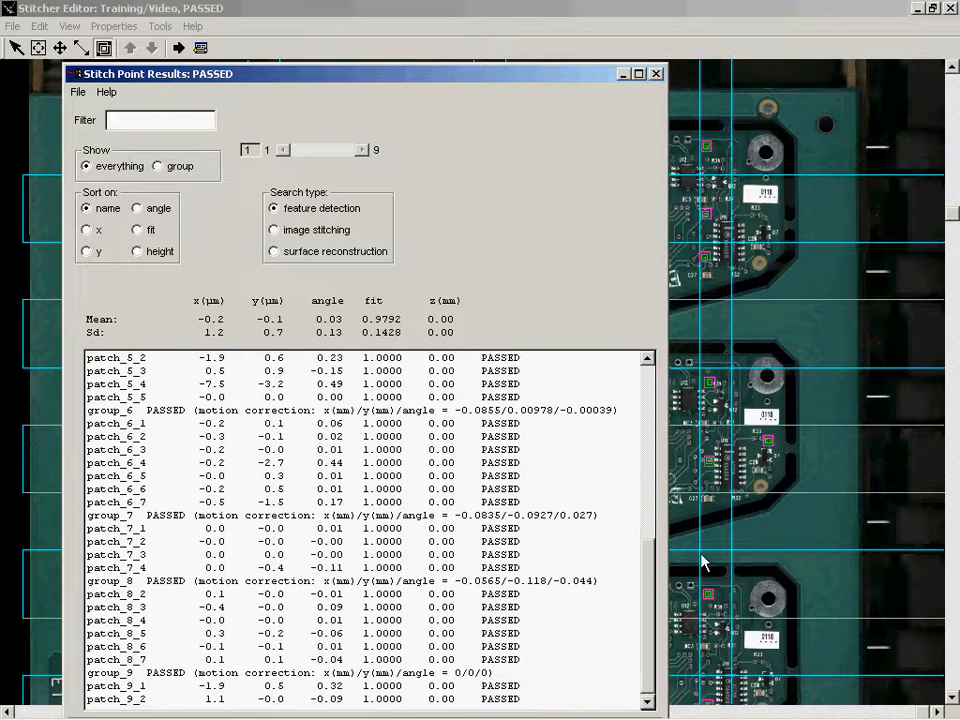
left_click(656, 74)
Save the stitcher setup and exit the Stitcher Editor.
left_click(13, 26)
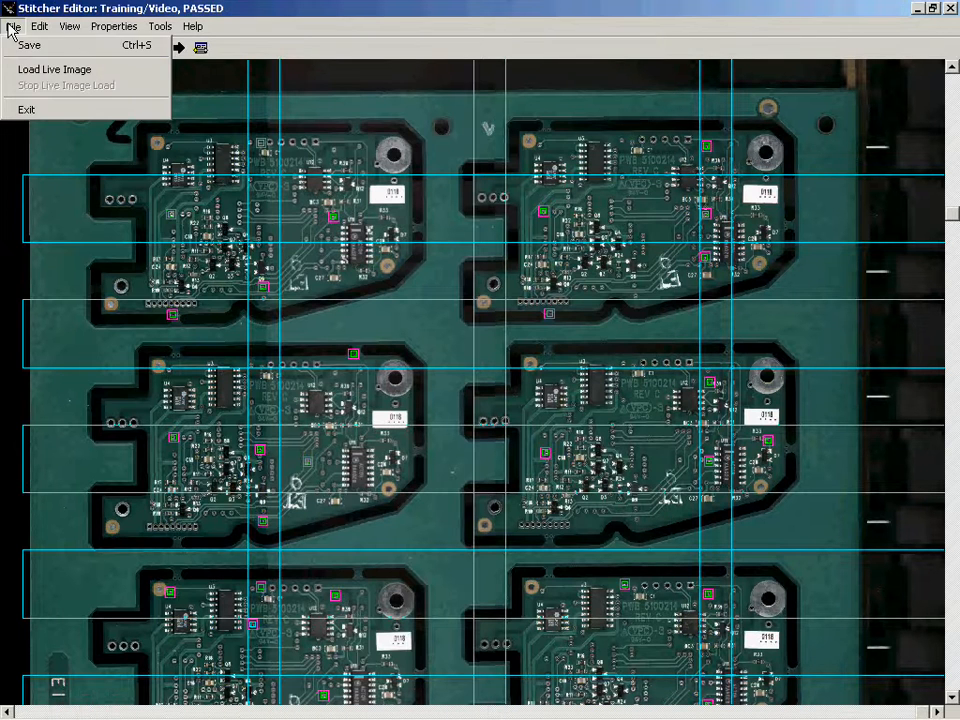
left_click(21, 47)
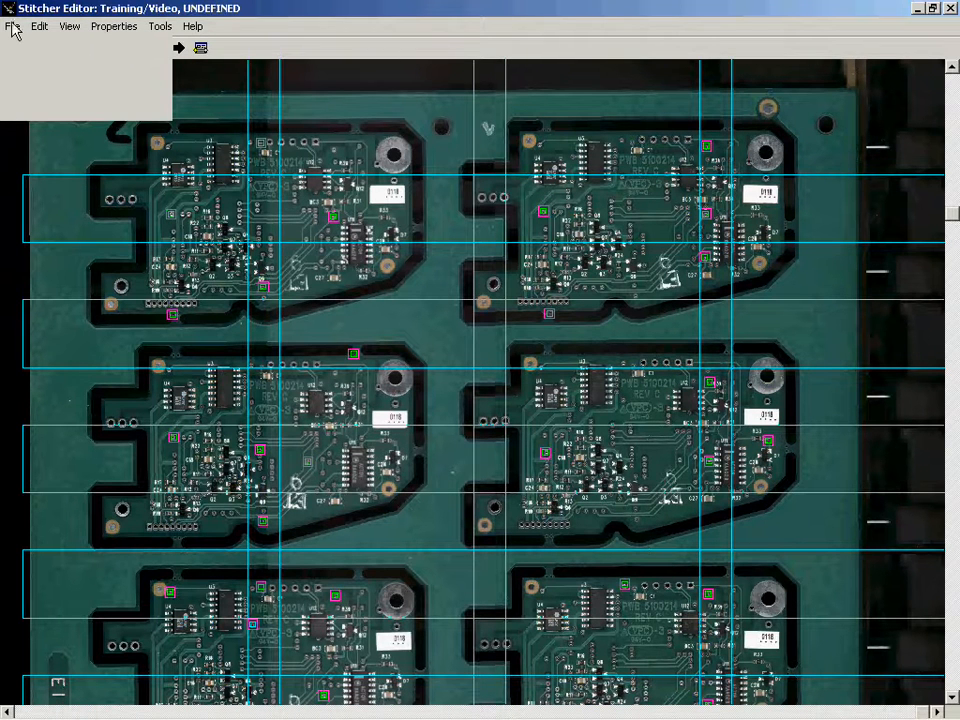
left_click(12, 27)
left_click(40, 111)
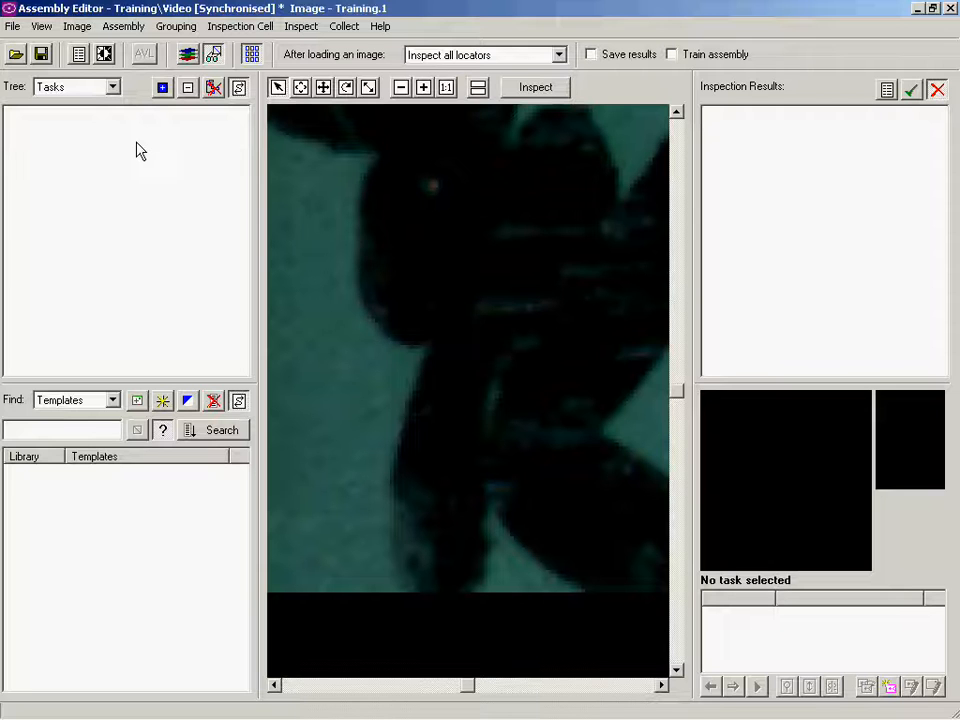
Start a CAD import for the assembly and choose single_board.txt from the Training CAD folder as the CAD file.
left_click(125, 28)
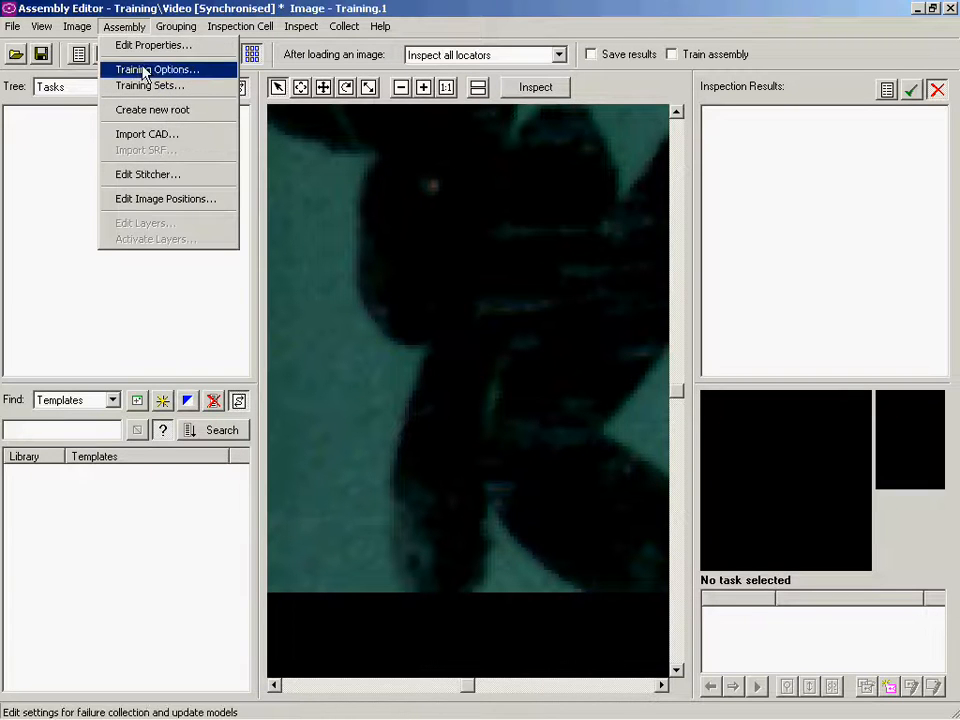
left_click(170, 138)
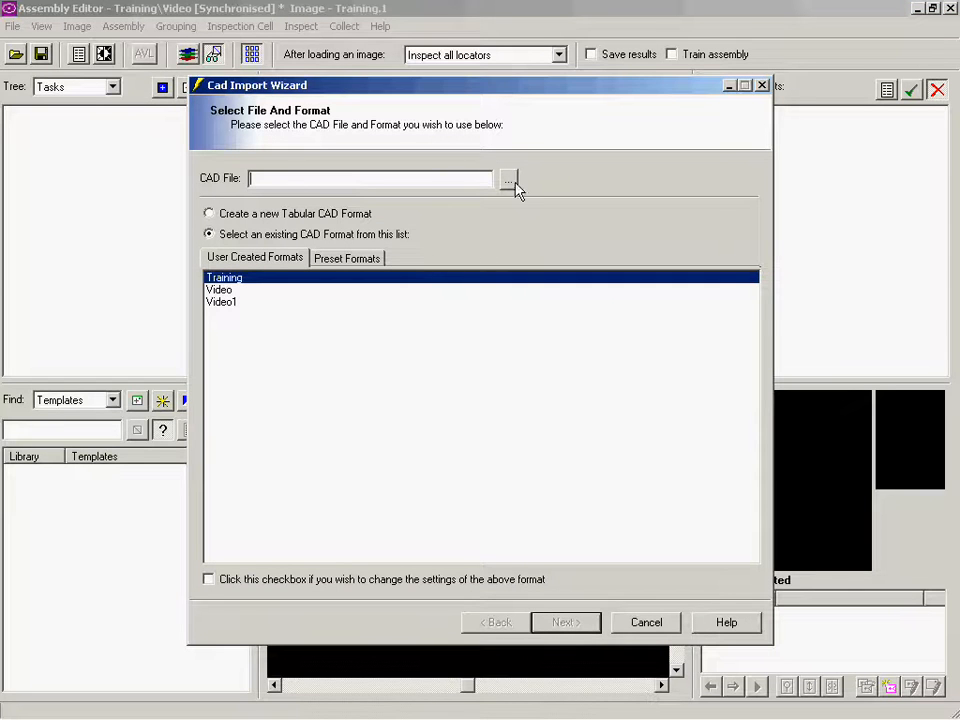
left_click(510, 182)
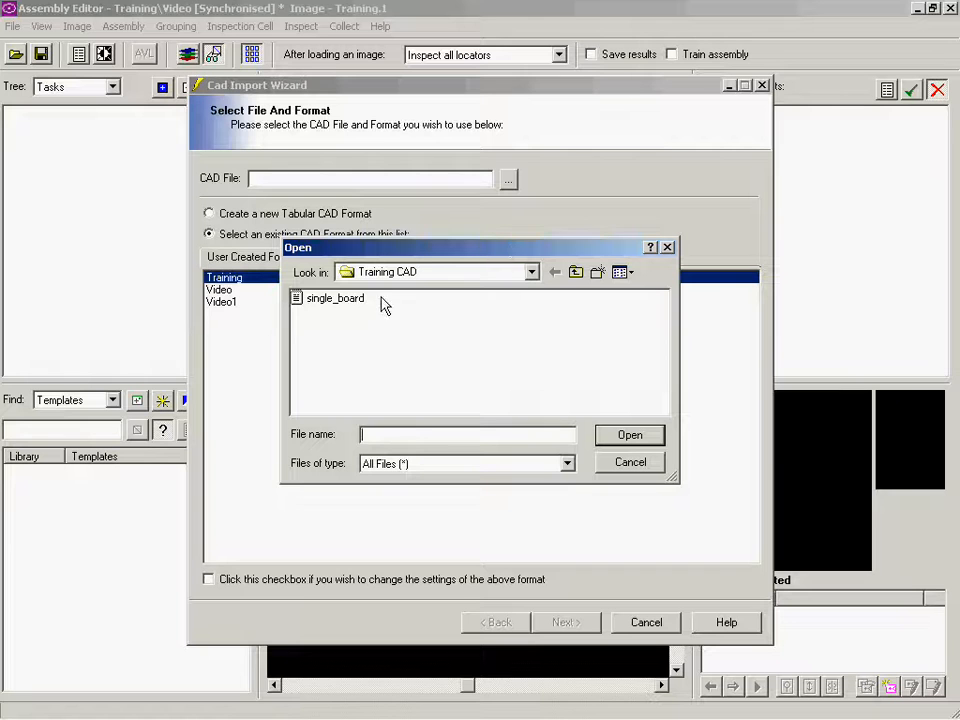
left_click(337, 300)
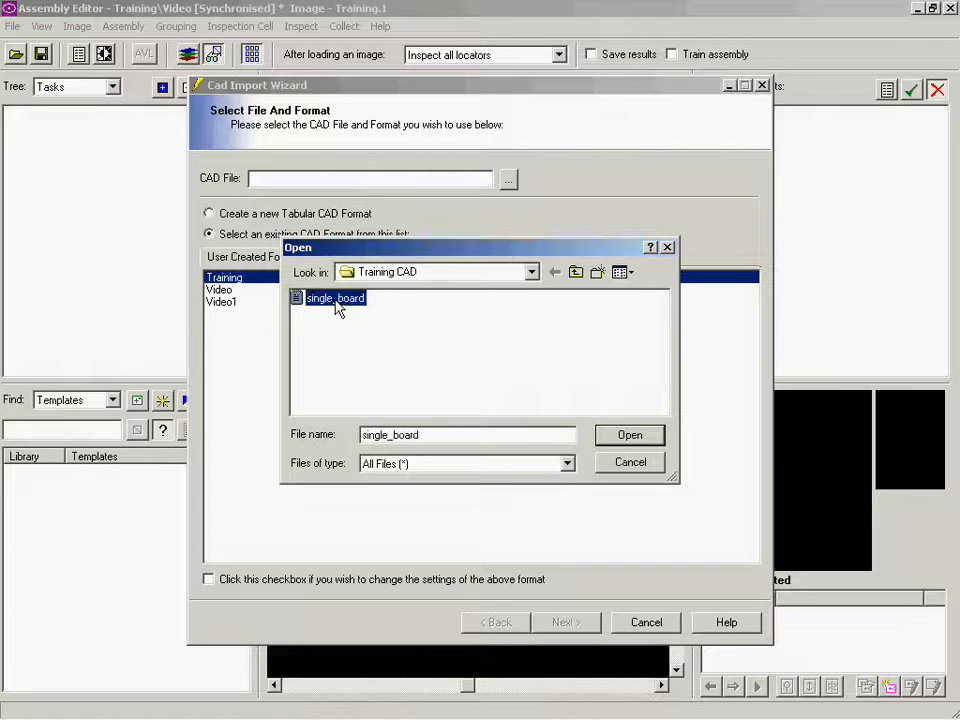
left_click(628, 438)
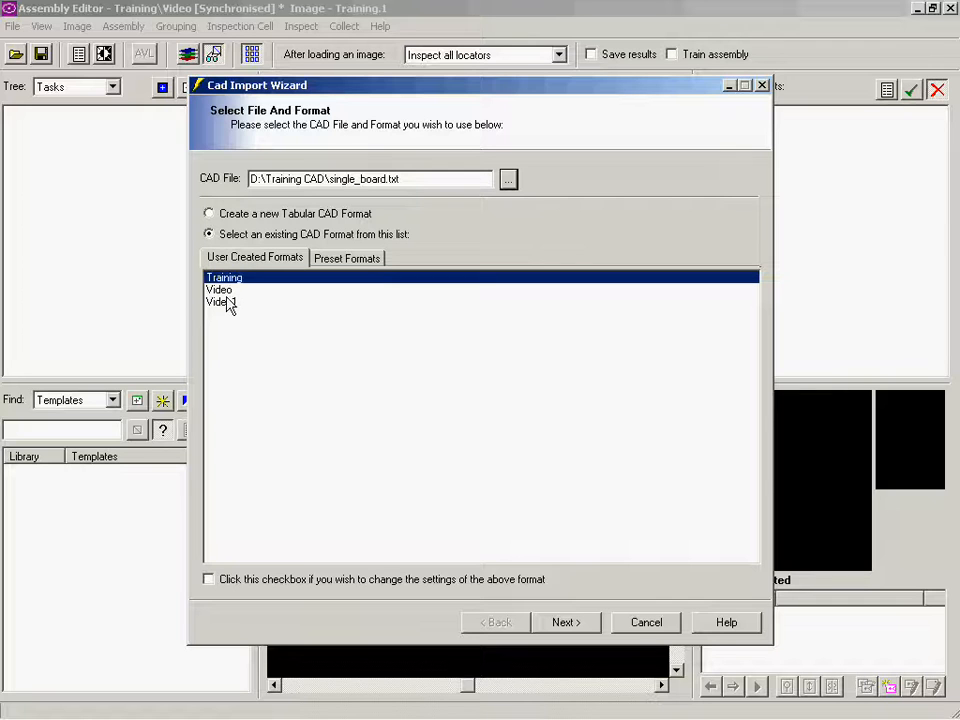
Create a new tabular CAD format for the import and name it Training Video.
left_click(209, 214)
left_click(566, 623)
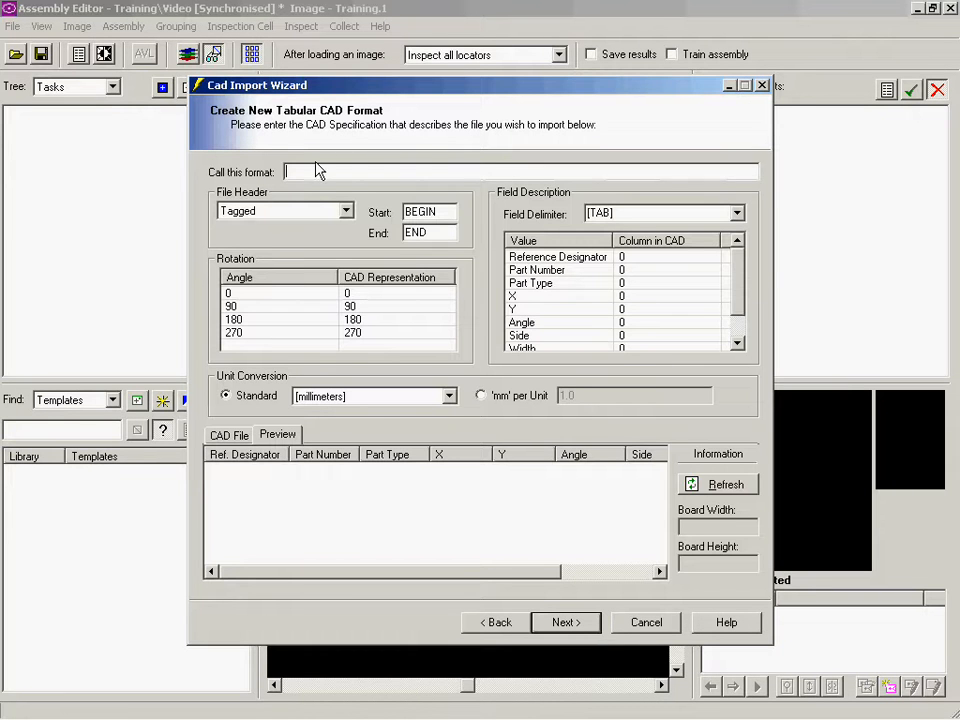
left_click(319, 168)
type("Training")
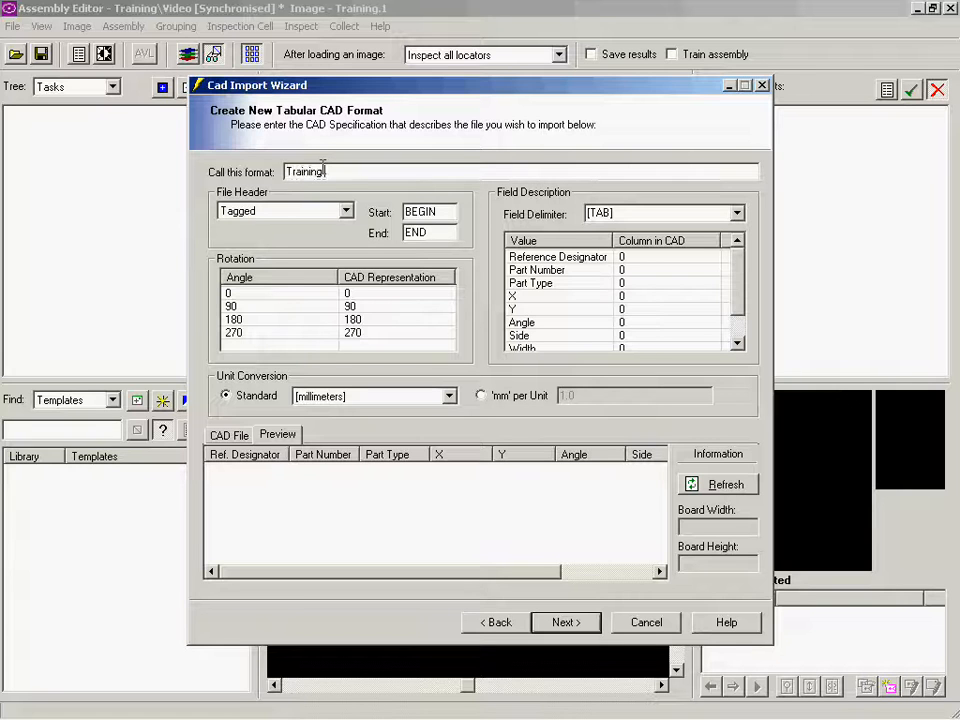
type("Video")
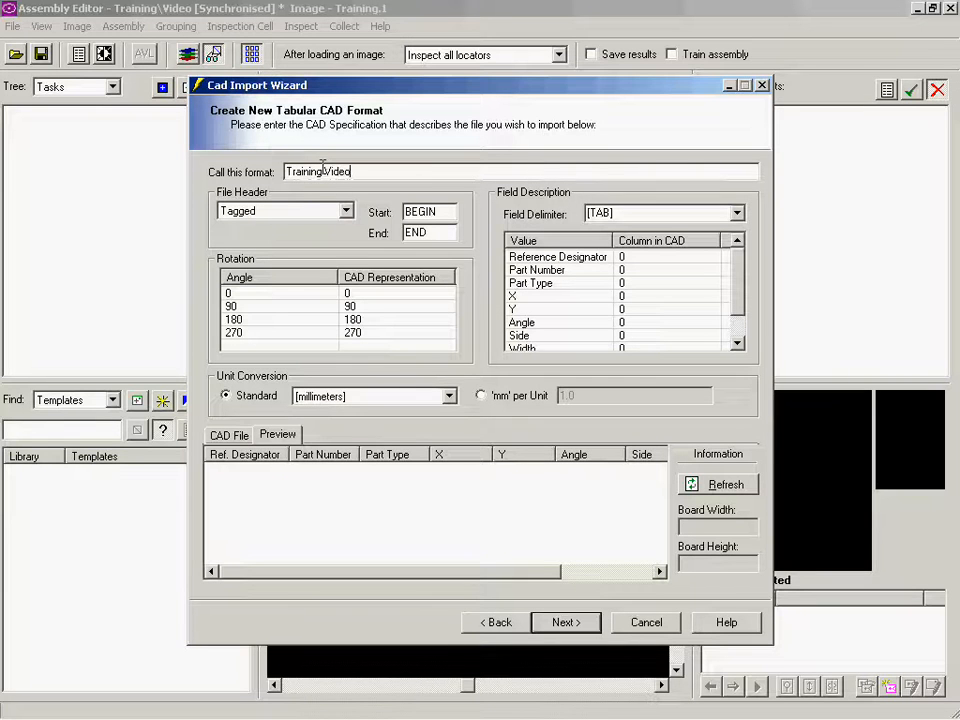
left_click(322, 170)
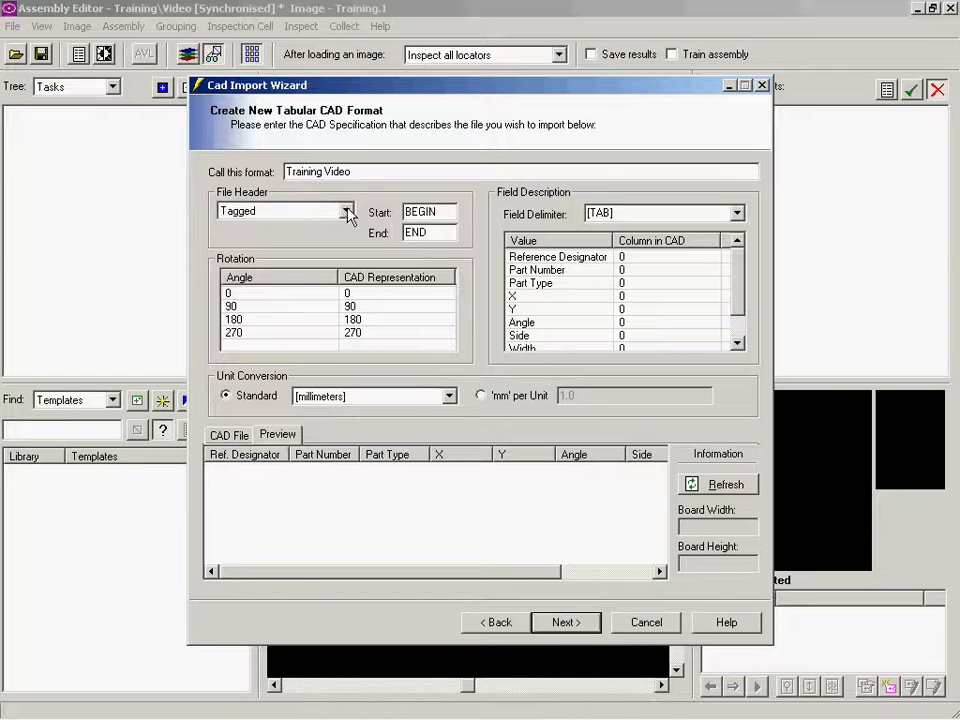
Display the raw CAD file, then set the format's file header to Strip Lines and its field delimiter to variable spaces.
left_click(226, 435)
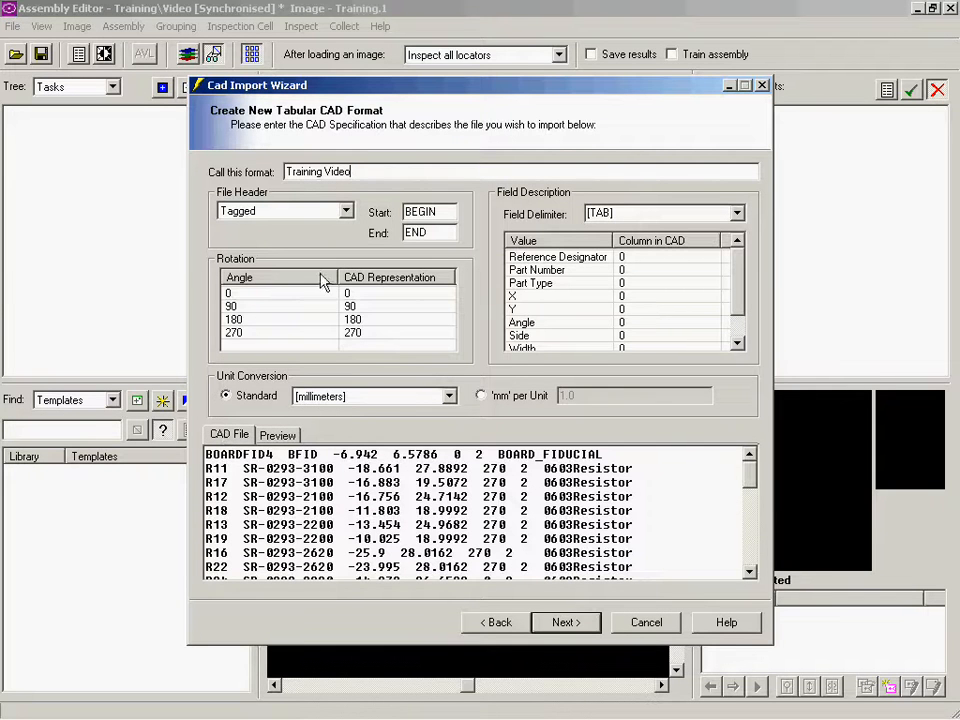
left_click(345, 211)
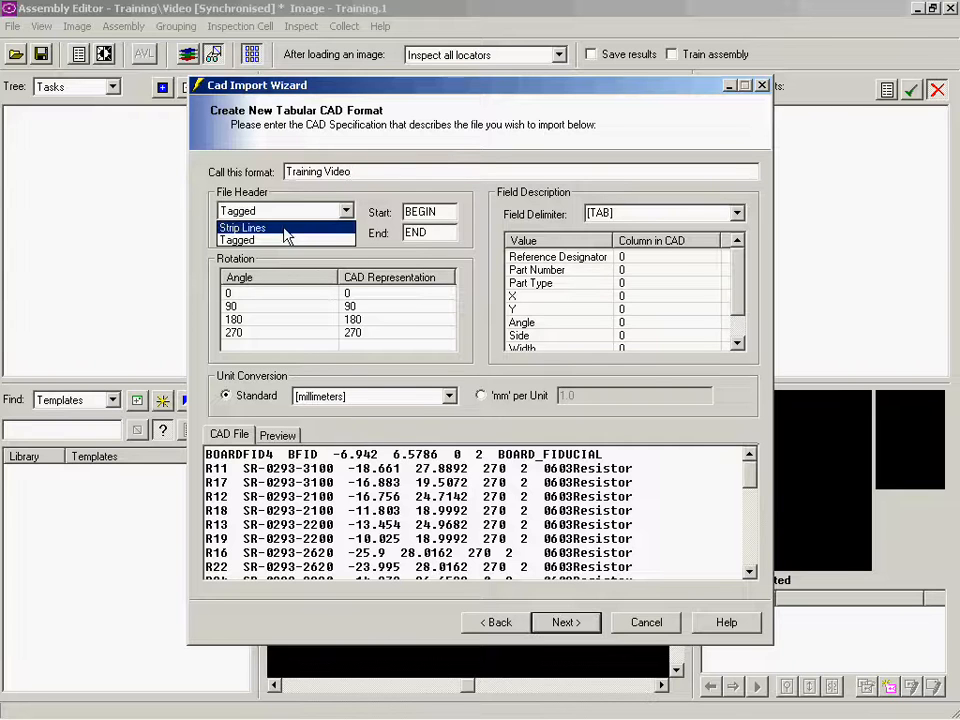
left_click(287, 226)
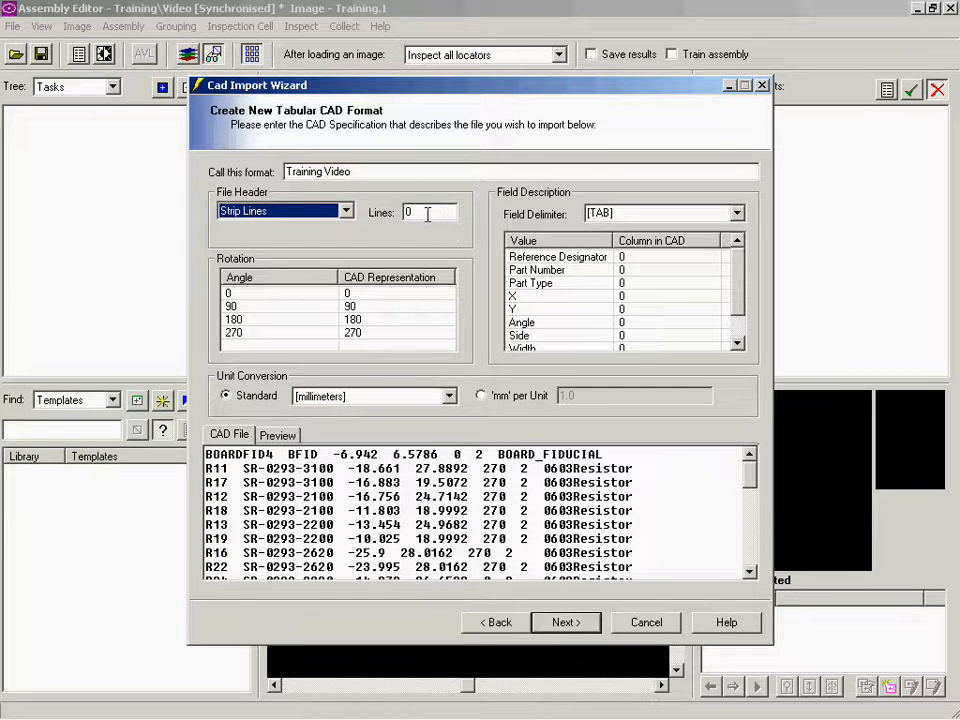
left_click(737, 213)
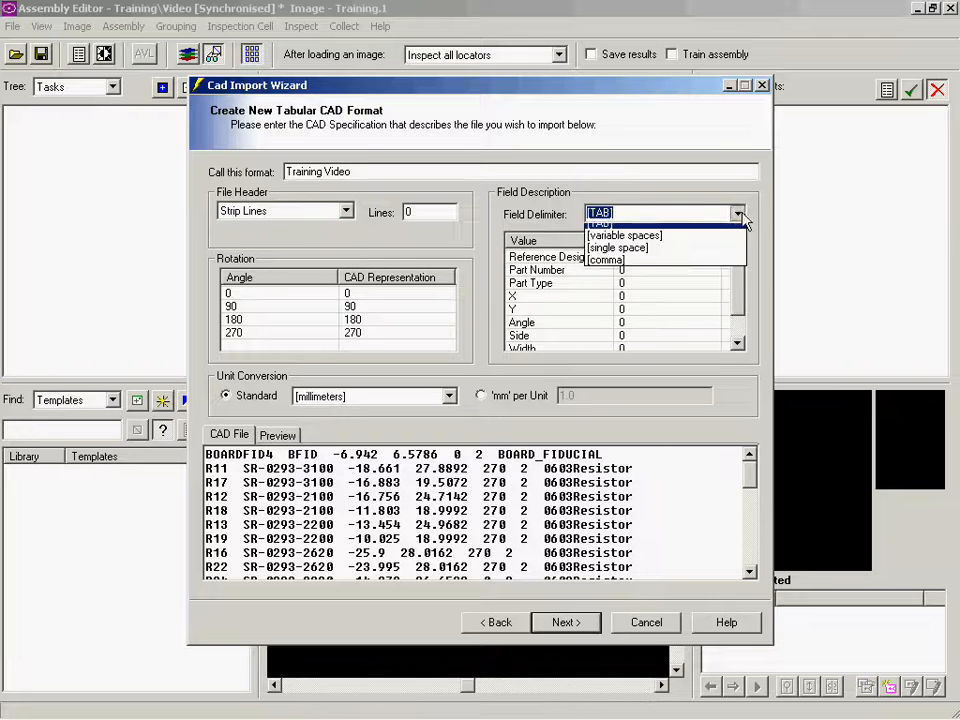
left_click(666, 238)
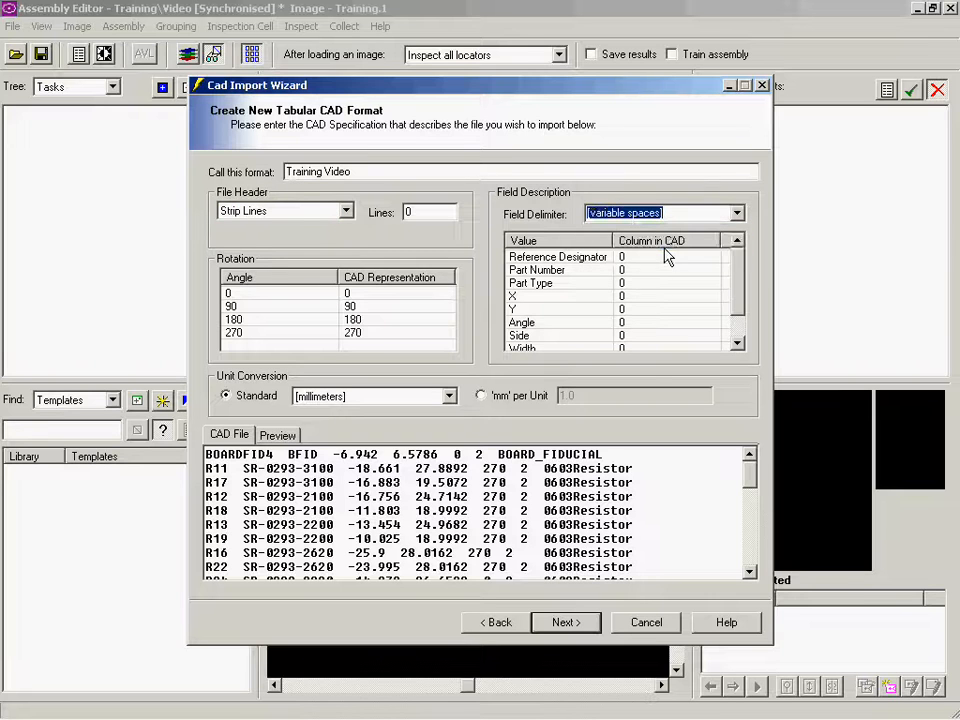
Map the CAD columns: Reference Designator to 1, Part Number to 2, X to 3 and Y to 4.
left_click(643, 257)
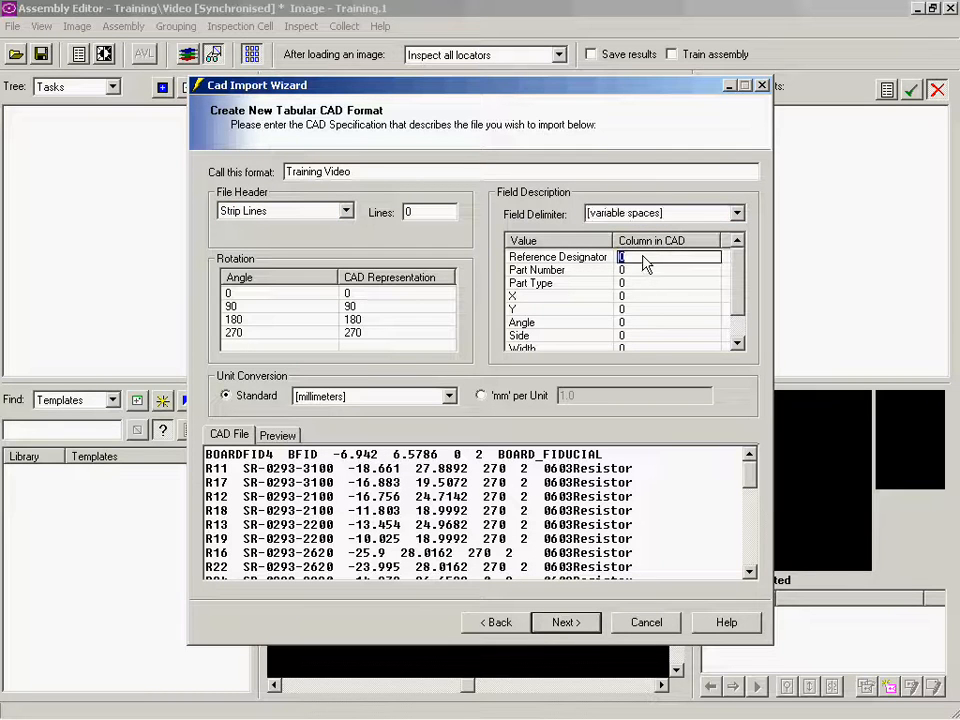
type("1")
key("Return")
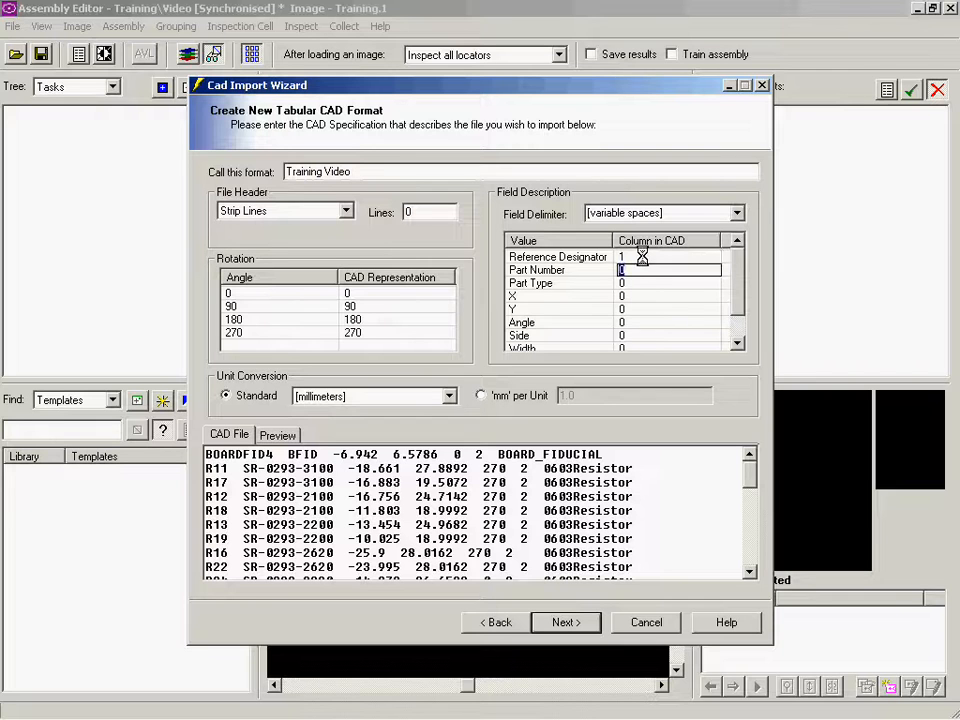
key("Return")
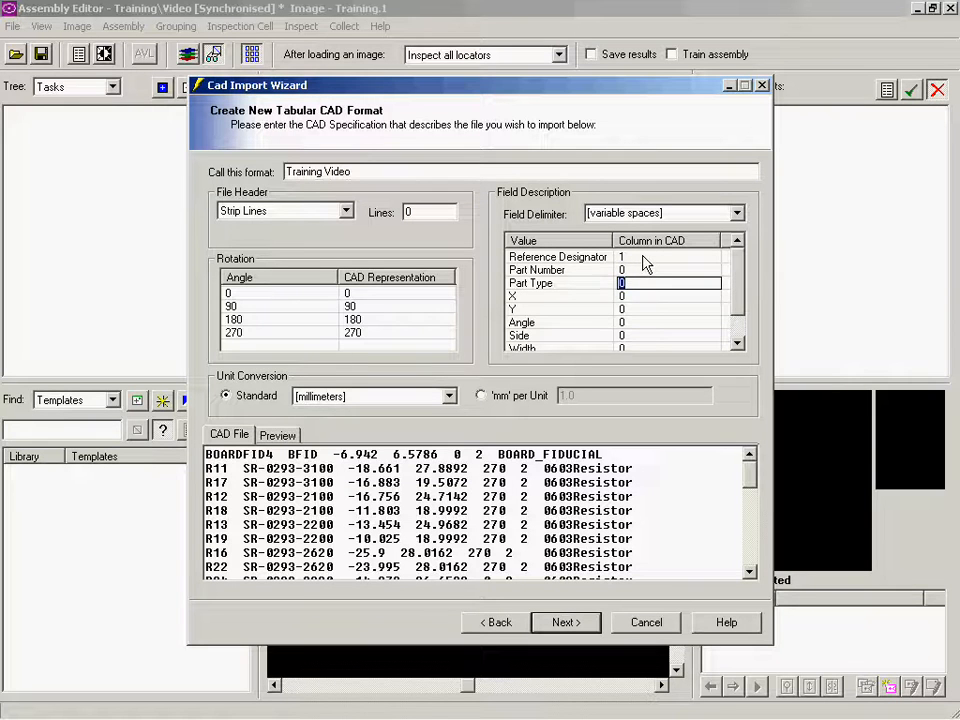
key("Up")
type("2")
key("Return")
key("Return")
type("3")
key("Return")
type("4")
key("Return")
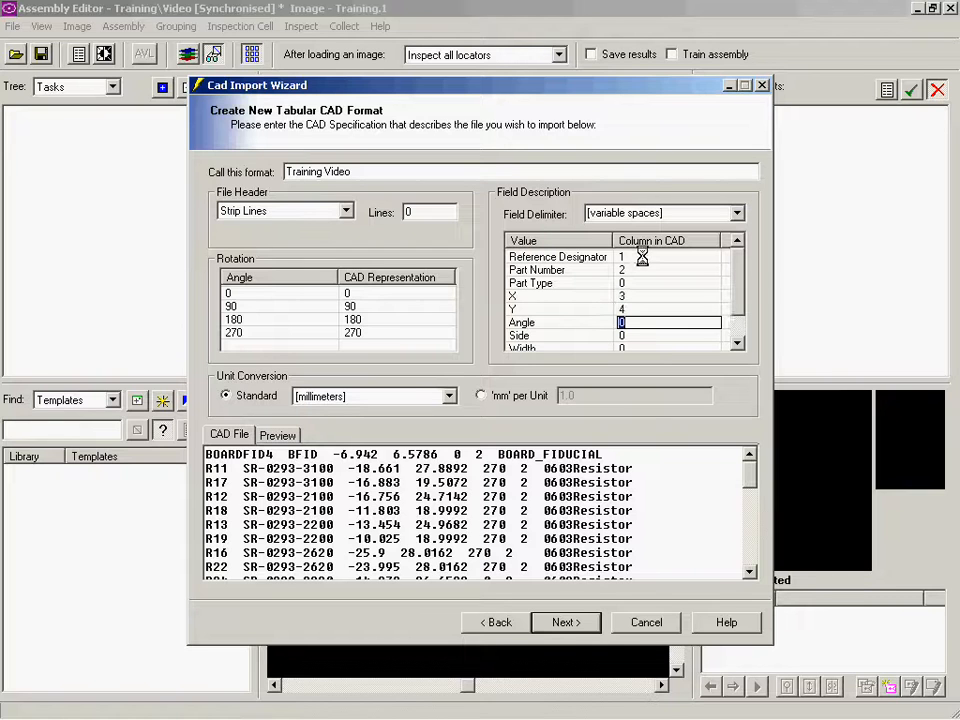
Map the remaining CAD columns: Angle to 5, Side to 6 and Part Type to 7.
type("5")
key("Return")
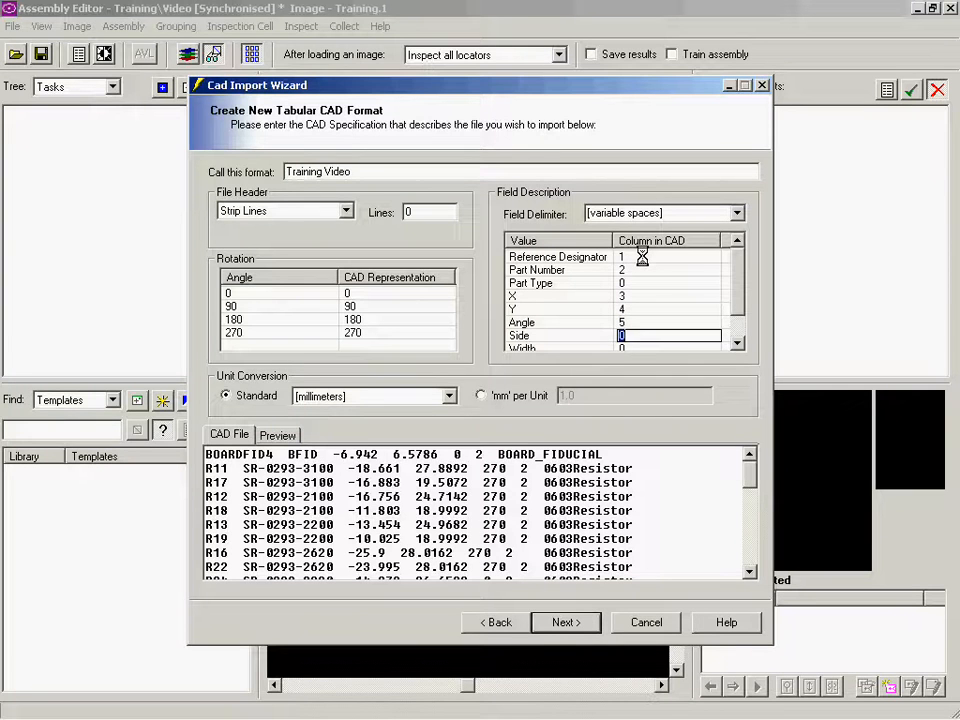
key("Up")
key("Up")
key("Up")
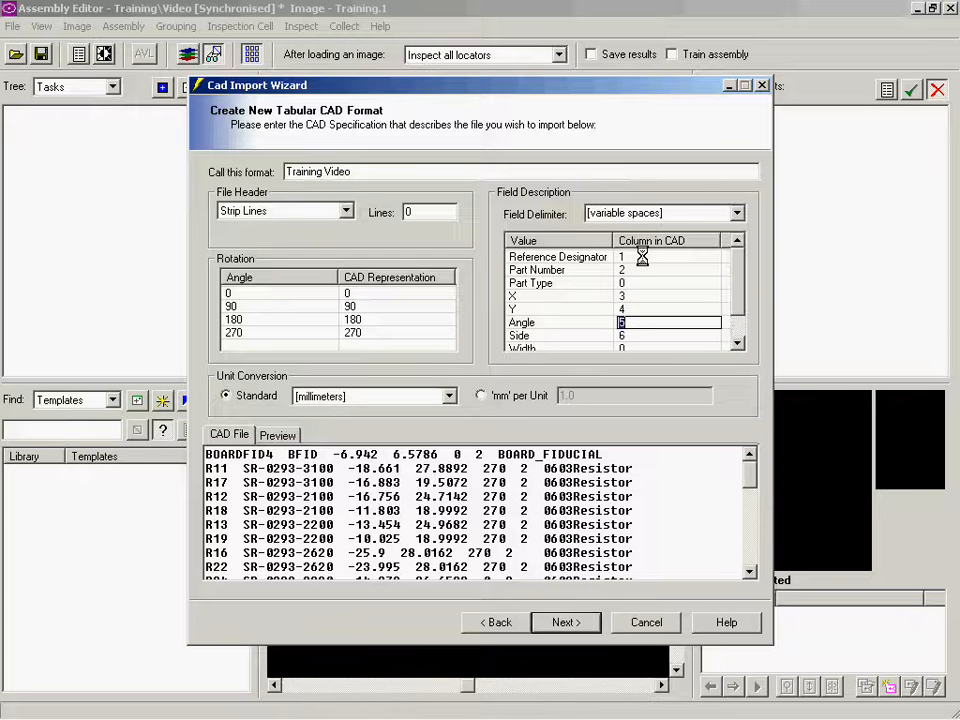
key("Up")
type("7")
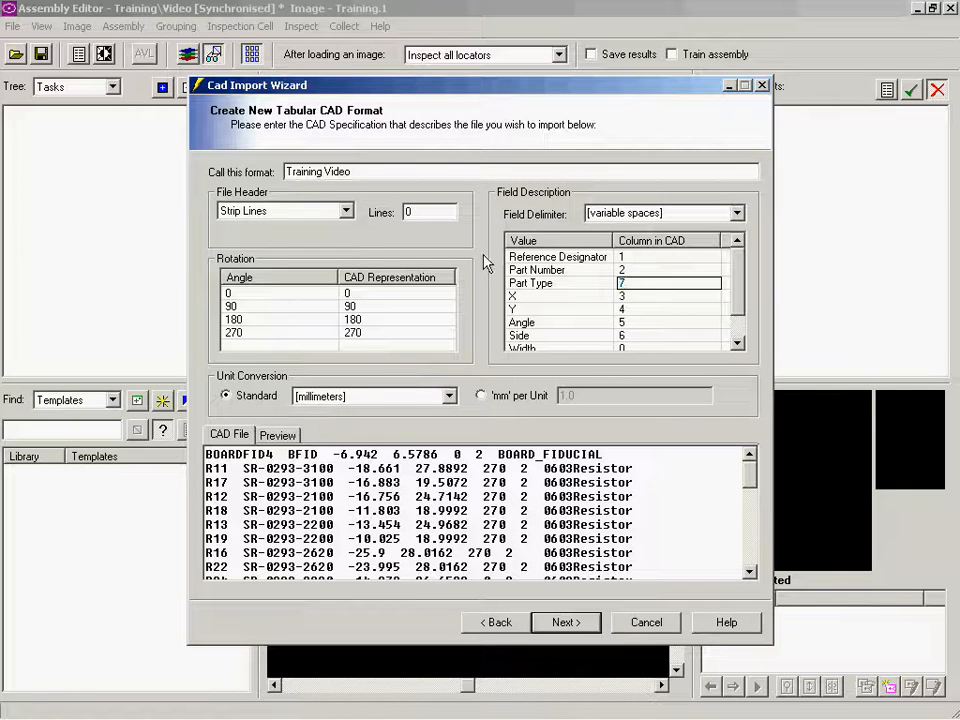
Refresh the preview of the parsed CAD data and accept the automatic assembly structure, always importing from the system.
left_click(288, 435)
left_click(706, 485)
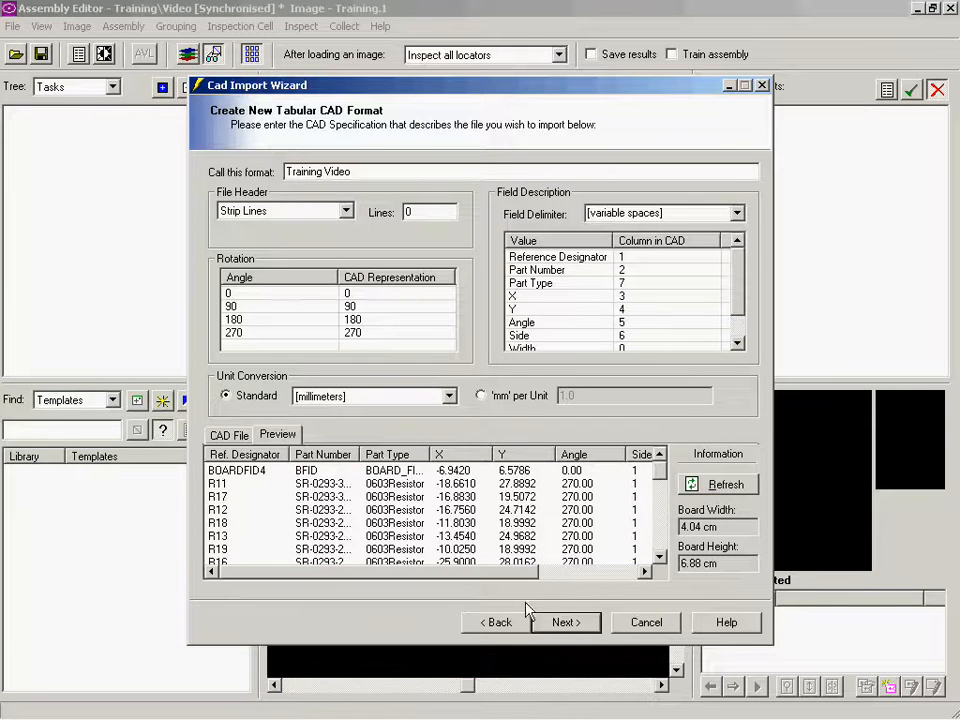
left_click(560, 622)
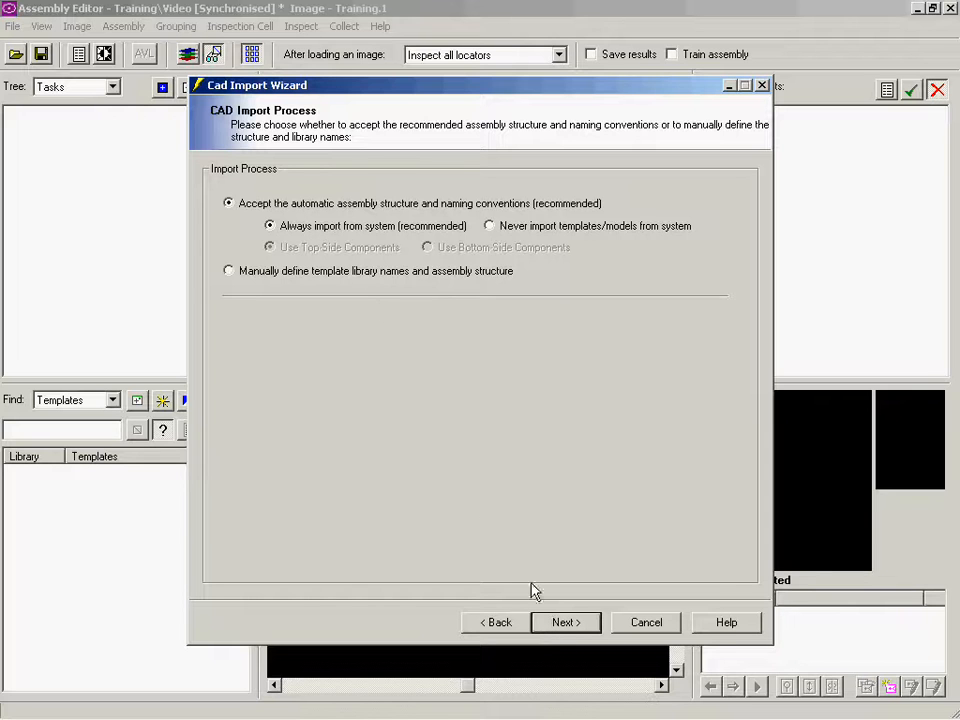
left_click(566, 623)
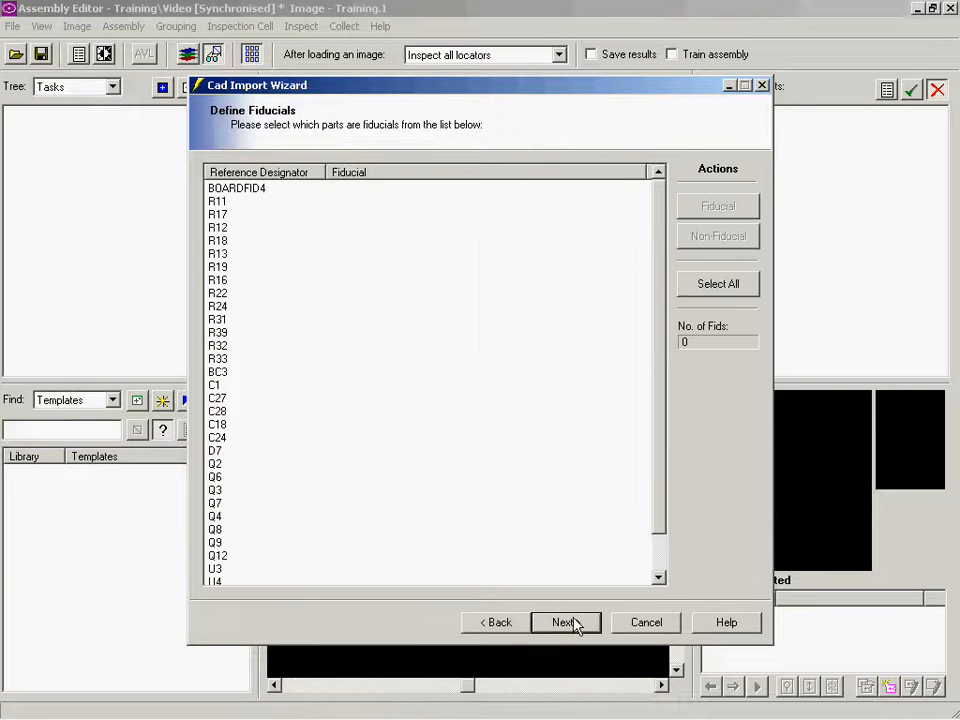
Mark BOARDFID4 as a fiducial and build the assembly with component reflection off, closing the import wizard.
left_click(266, 200)
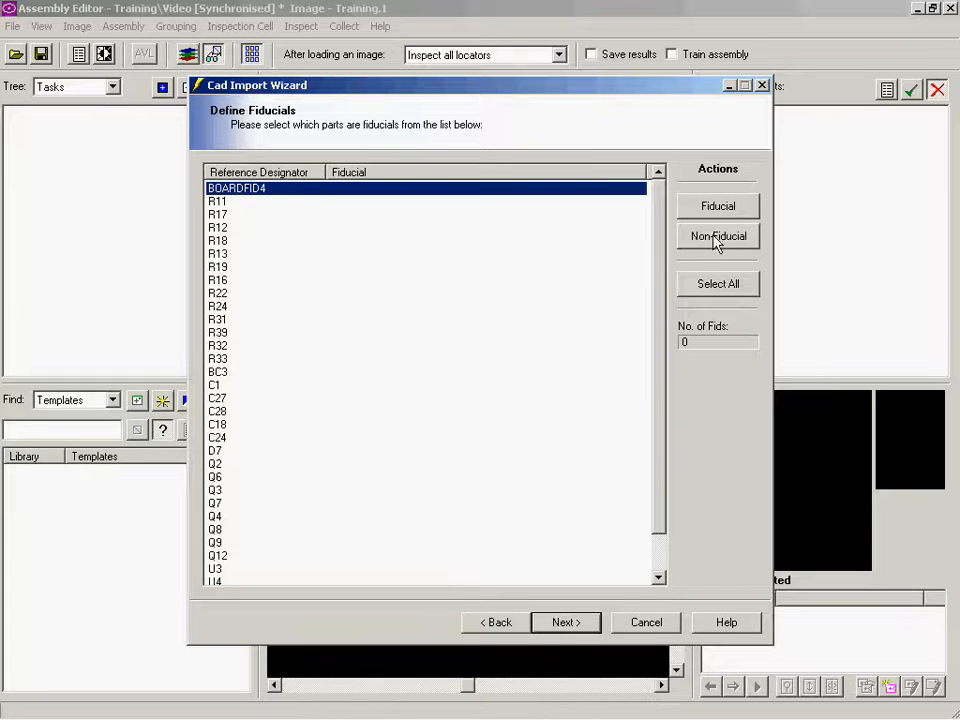
left_click(726, 207)
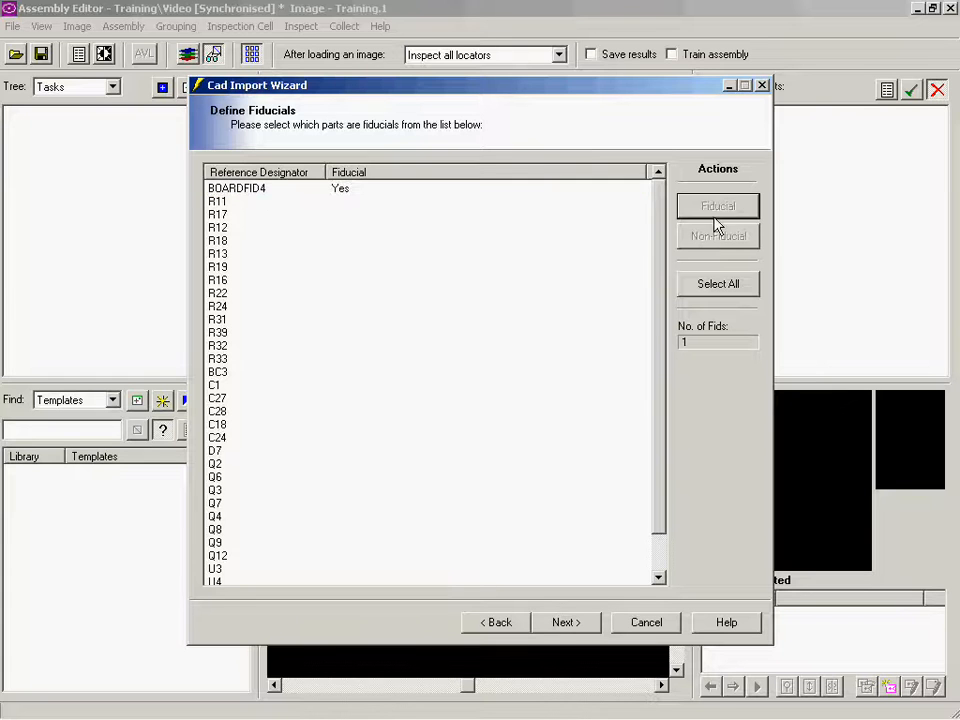
left_click(566, 623)
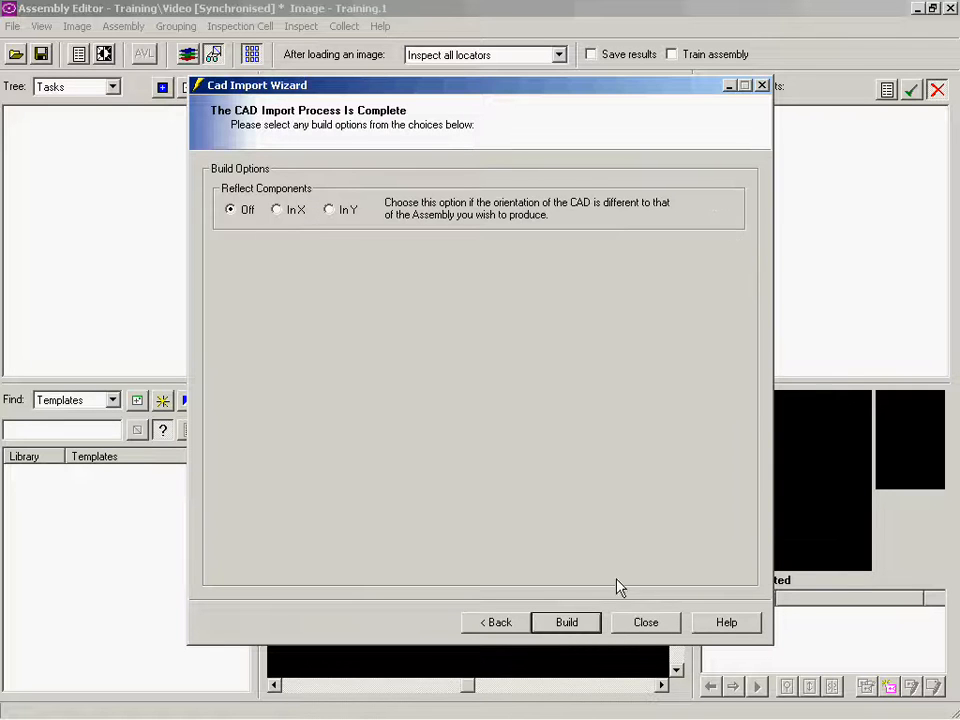
left_click(556, 624)
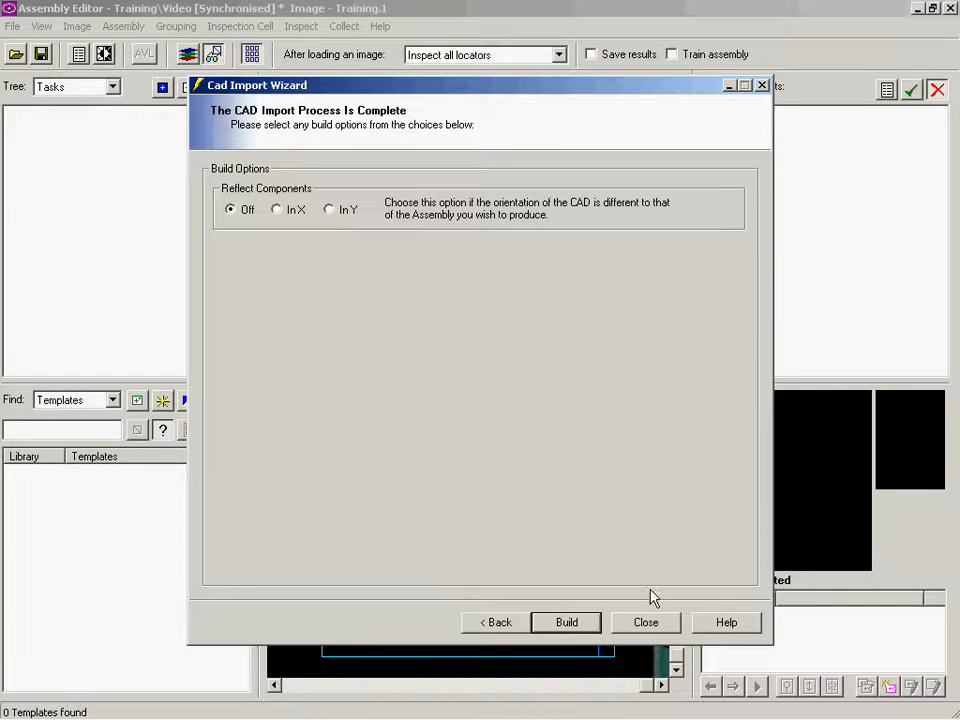
left_click(652, 623)
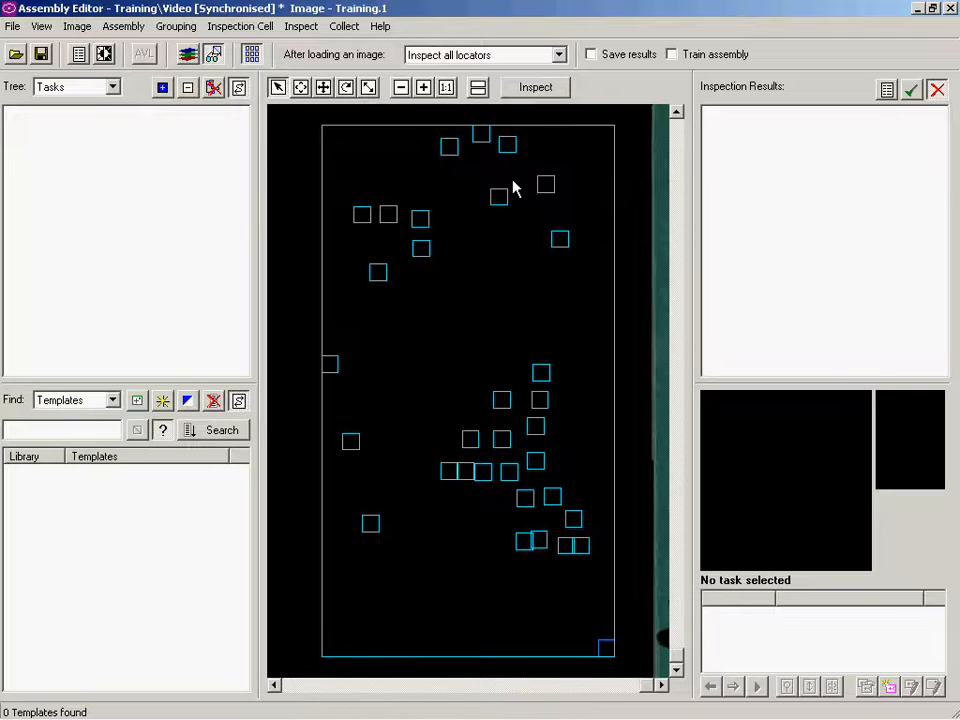
Set the task angle of the imported root board task to -90 so it matches the panel image.
right_click(374, 132)
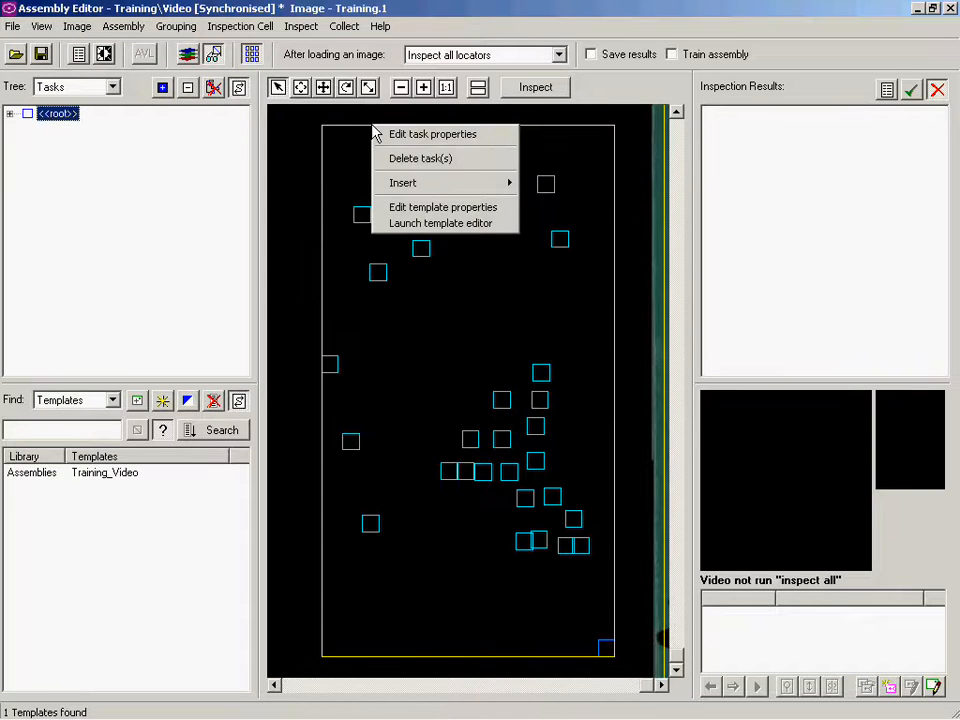
left_click(426, 143)
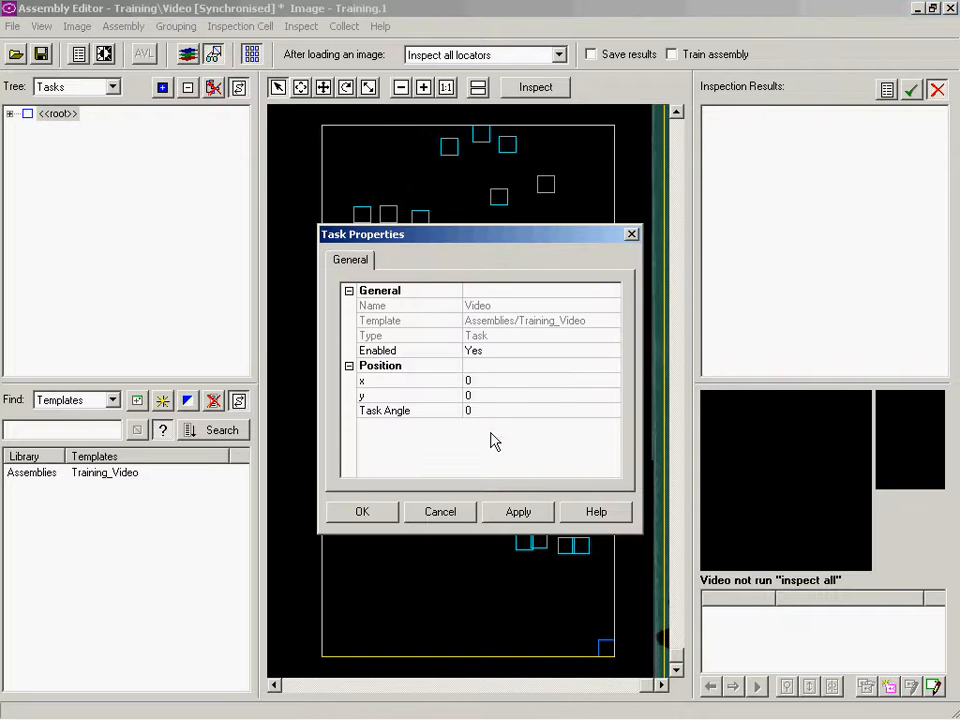
left_click(472, 412)
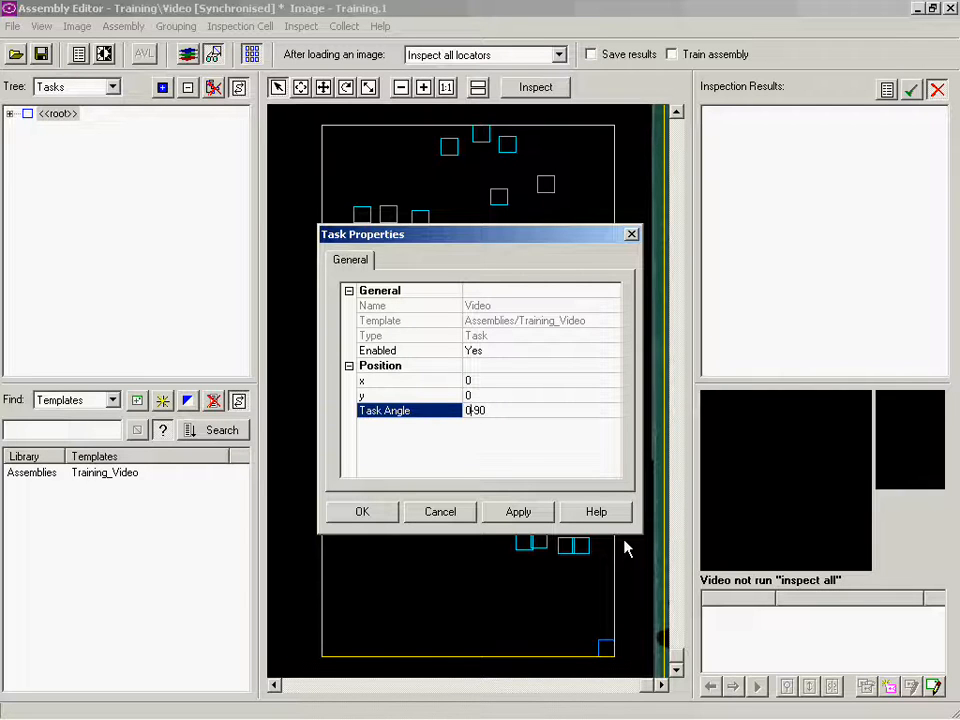
key("Delete")
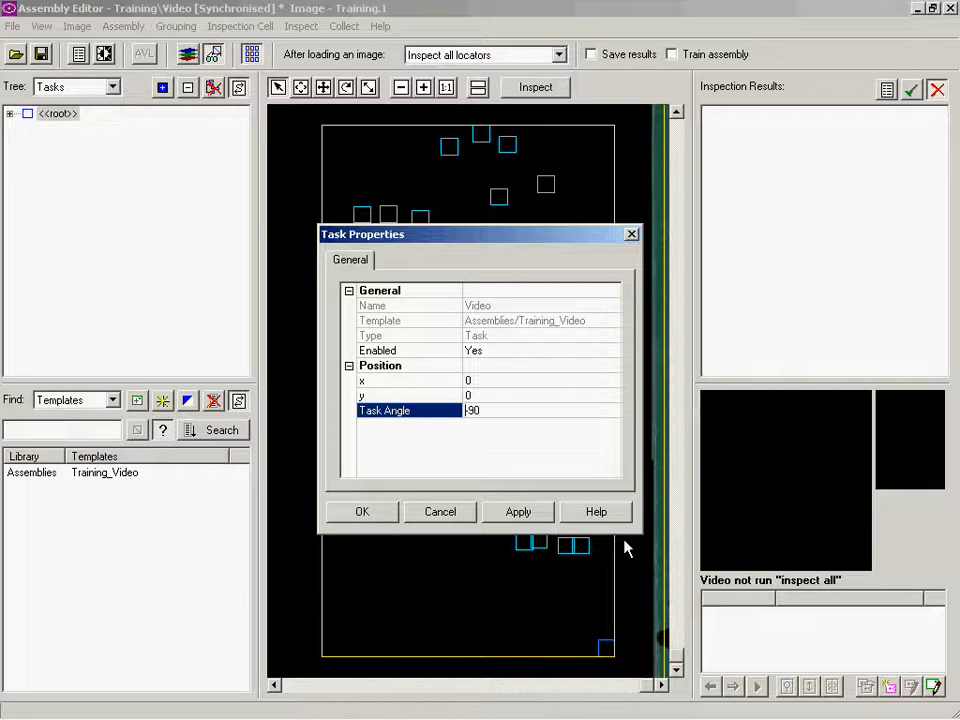
left_click(520, 512)
left_click(372, 514)
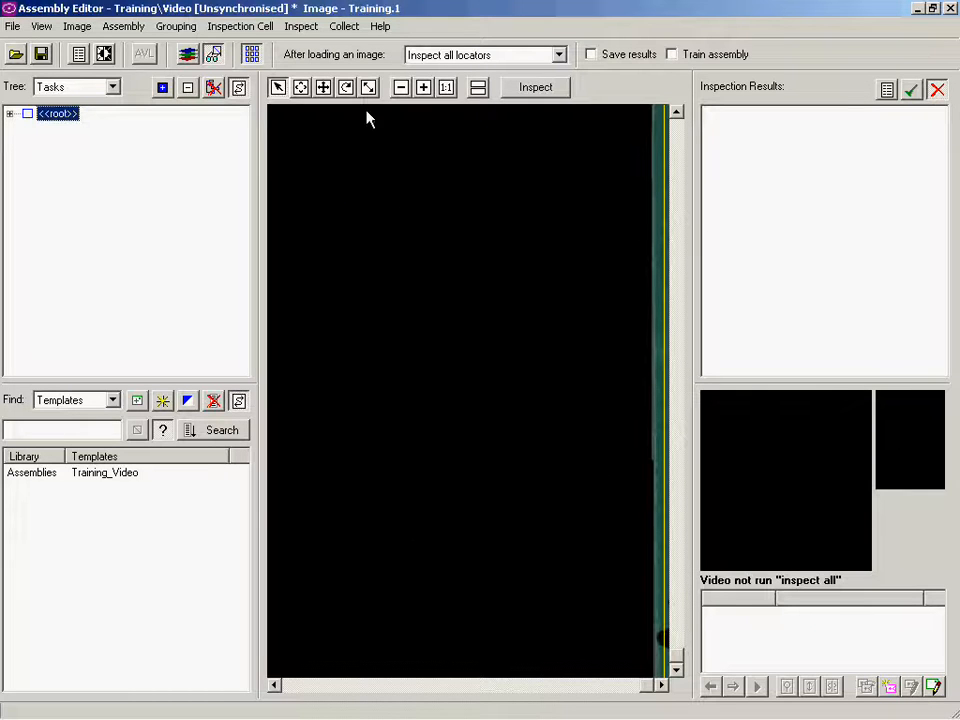
left_click(478, 88)
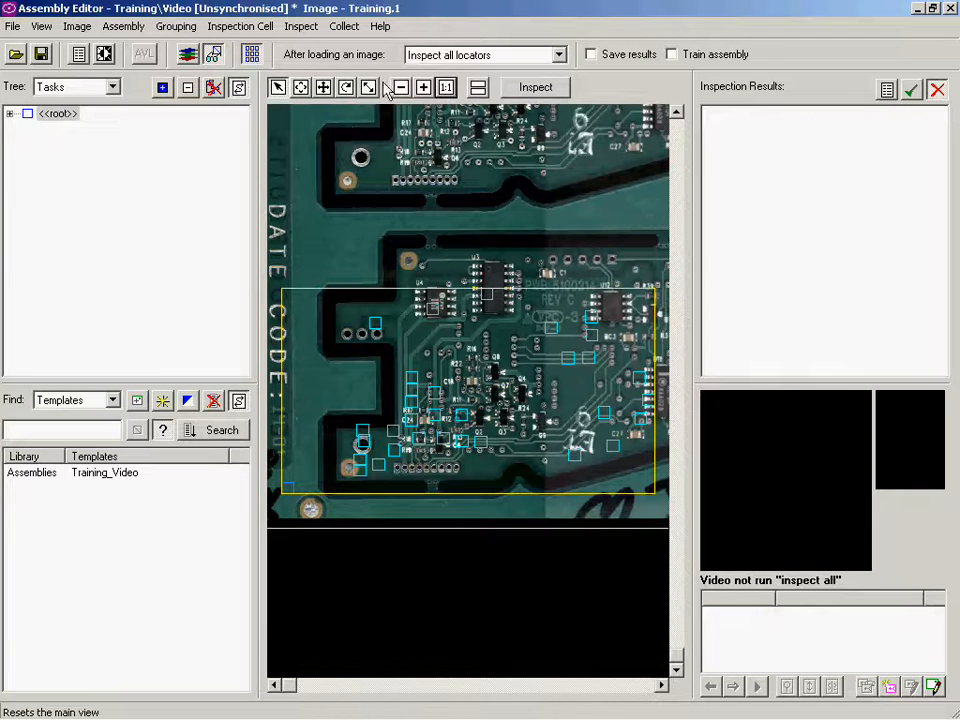
Shift the root task until its component boxes sit on the board's parts, and extend its left and bottom edges to the panel's edges.
left_click(323, 88)
left_click_drag(356, 297, 417, 282)
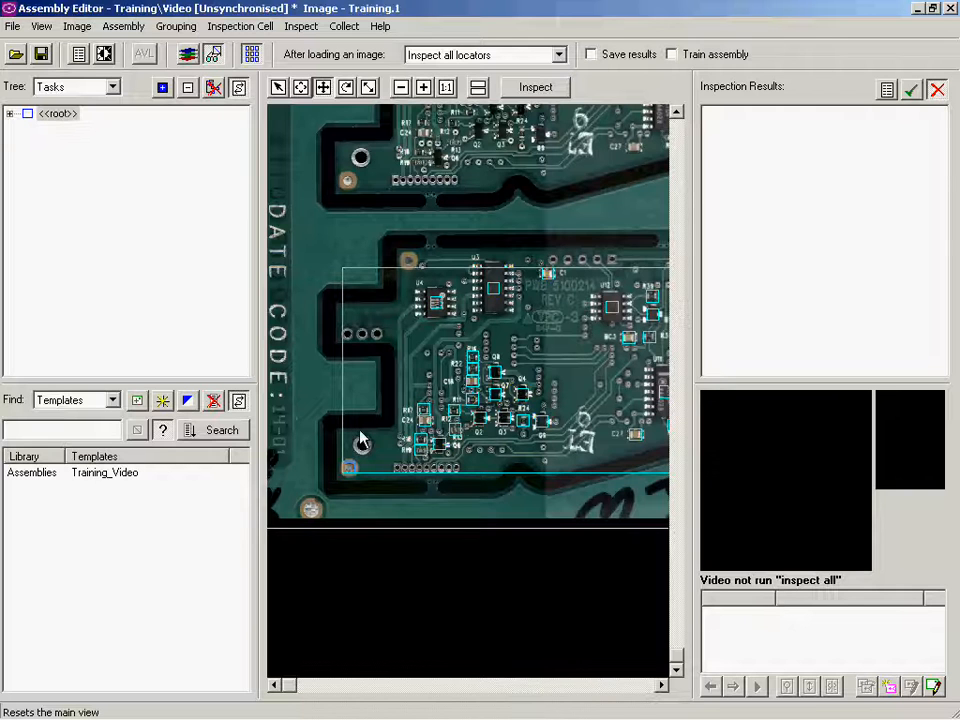
left_click(368, 88)
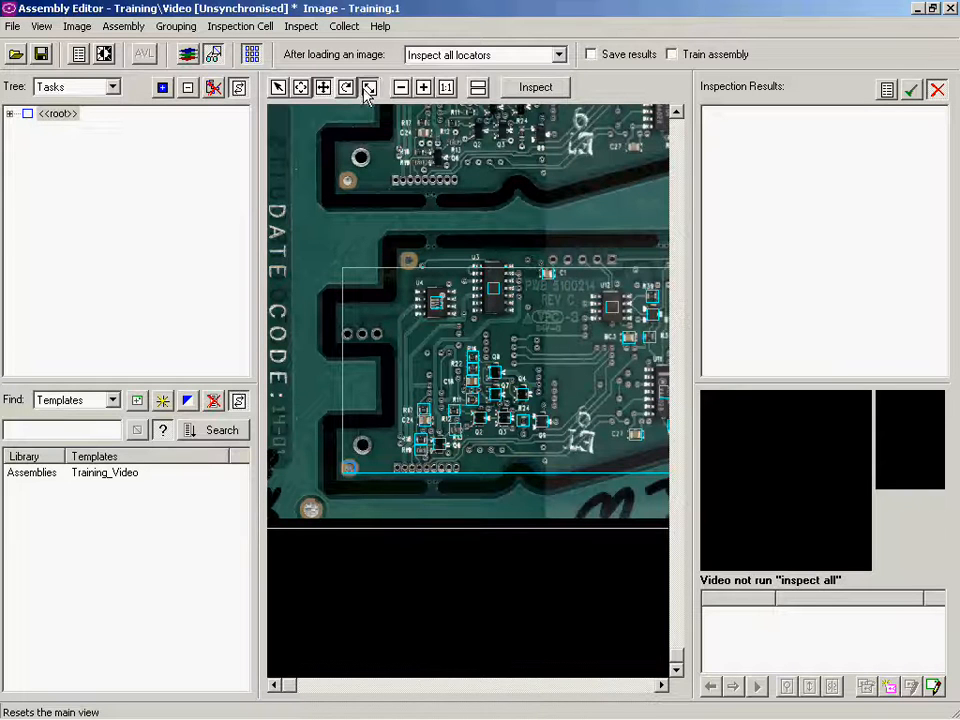
left_click_drag(343, 340, 266, 343)
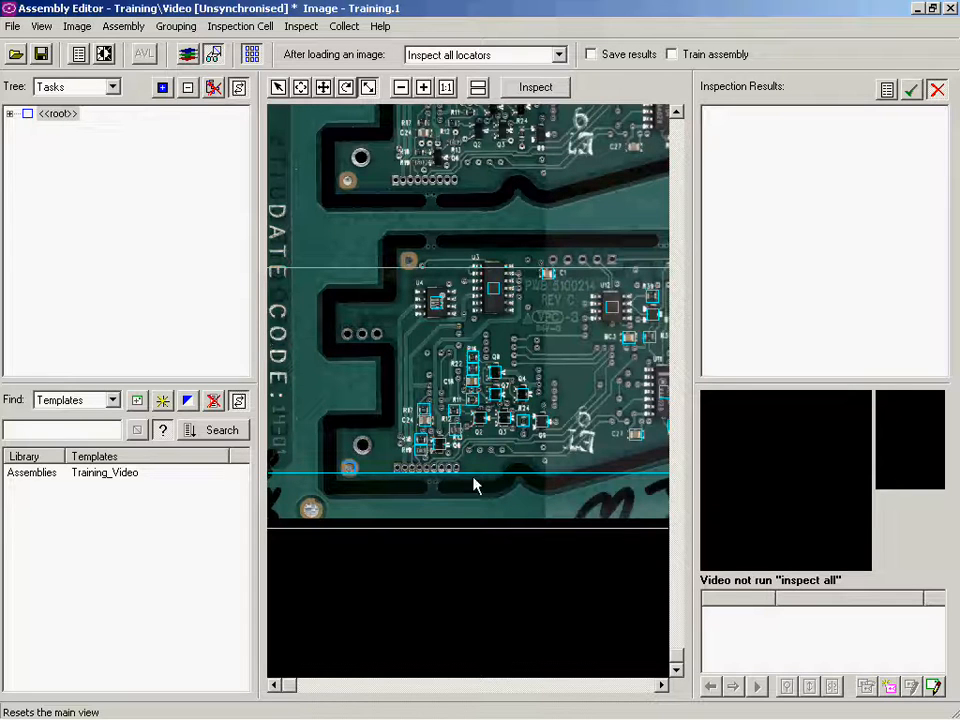
left_click_drag(487, 476, 497, 521)
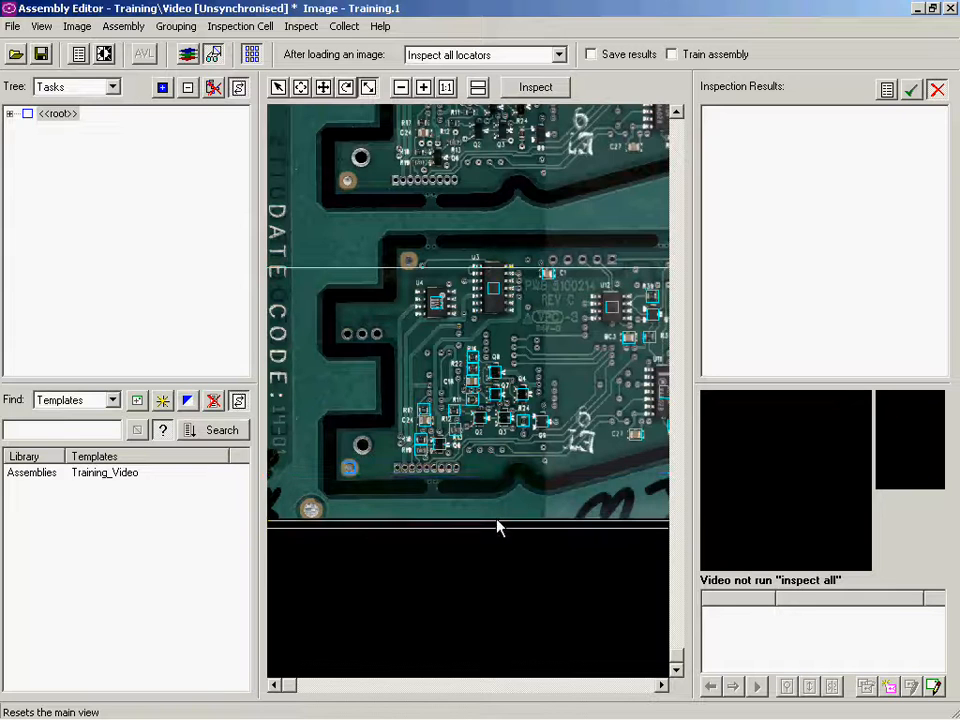
Extend the root task's top and right edges so its outline encloses the whole ten-board panel.
left_click_drag(527, 272, 508, 88)
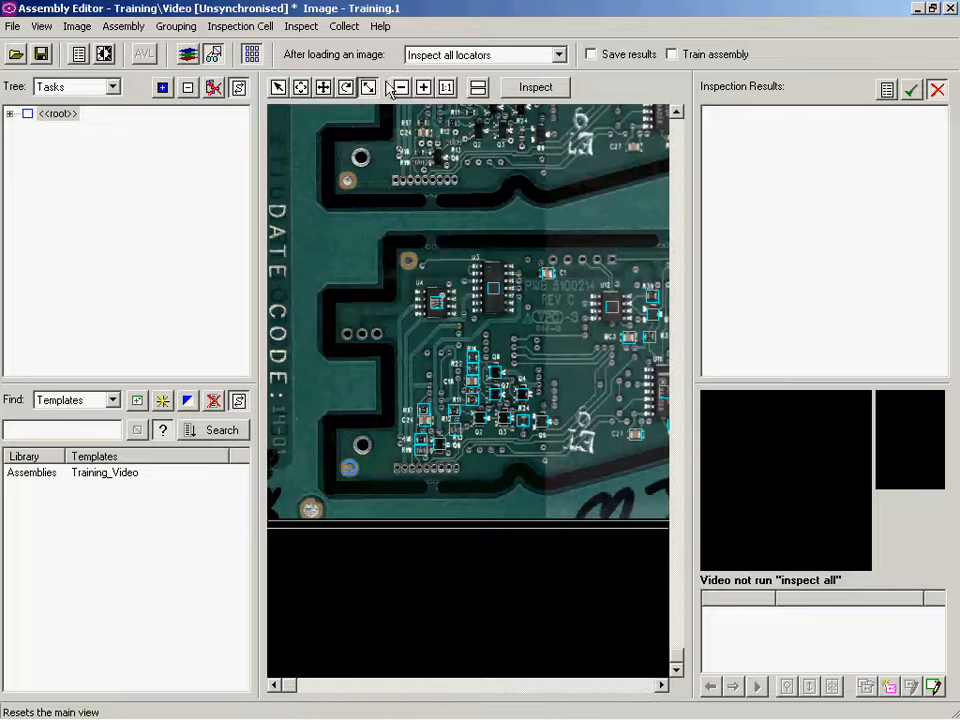
left_click(300, 88)
right_click(477, 246)
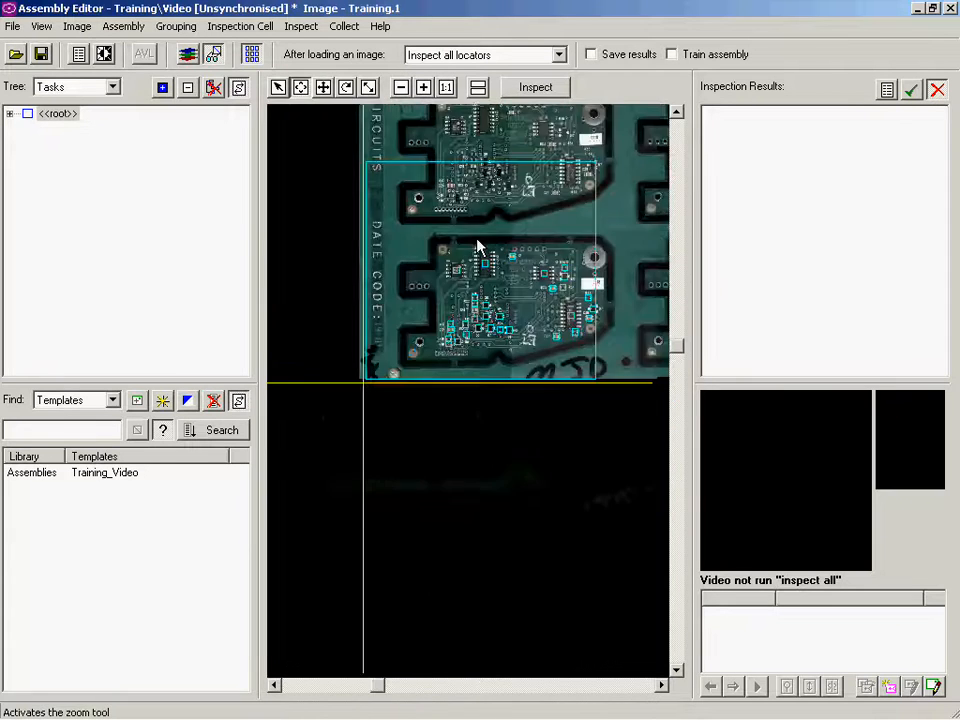
right_click(477, 246)
right_click(462, 164)
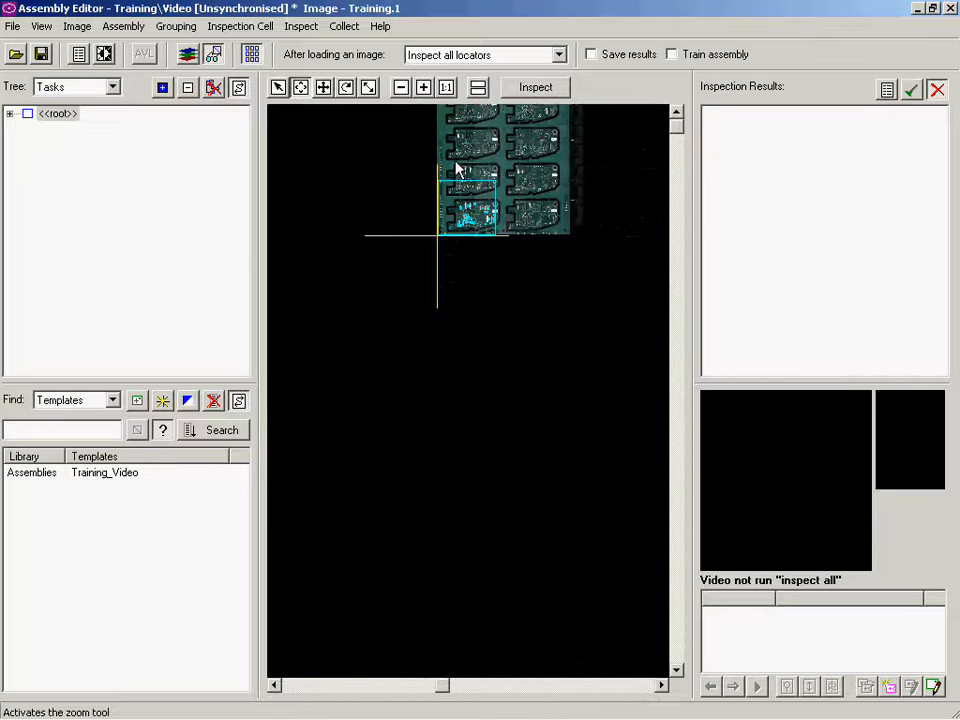
right_click(472, 157)
right_click(482, 150)
left_click_drag(458, 115, 508, 184)
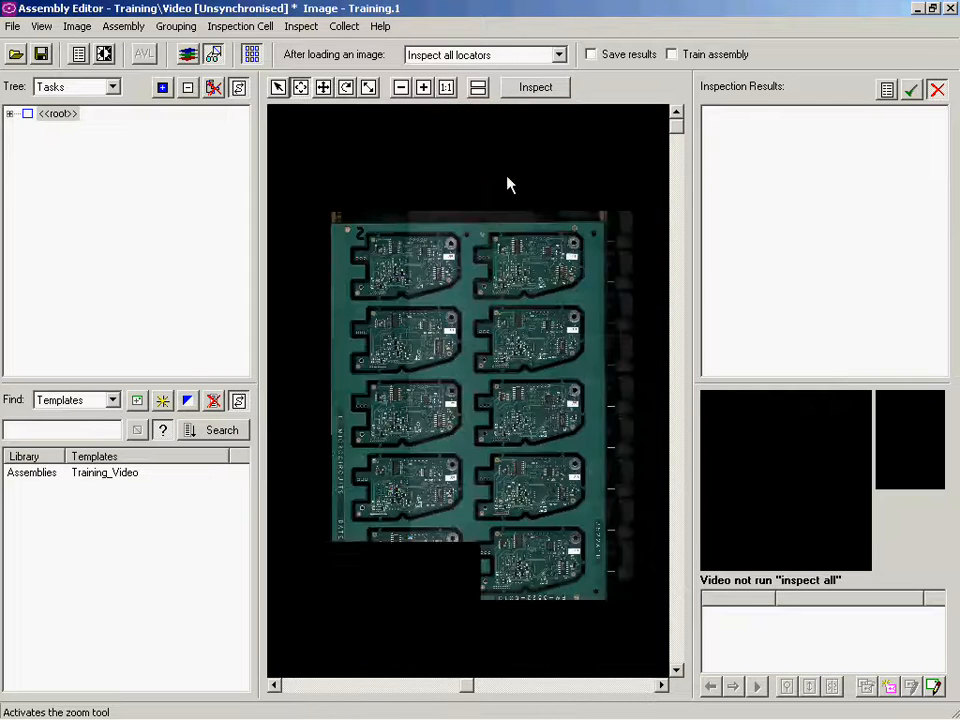
left_click(368, 88)
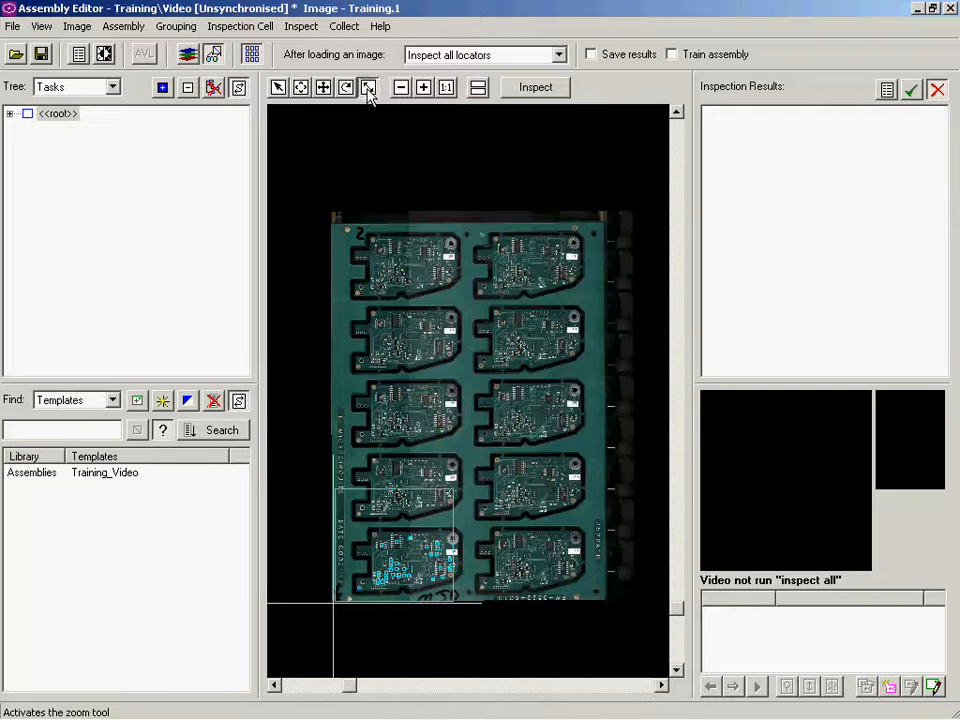
left_click_drag(405, 500, 606, 401)
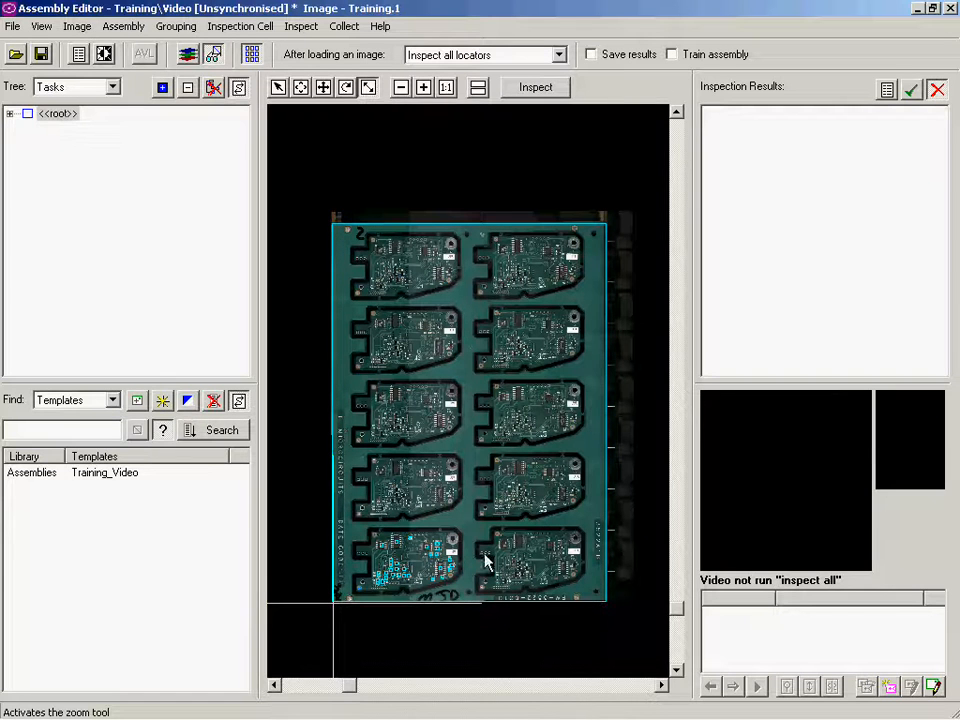
Select all component tasks of the lower-left board and panellise it: 5 columns, 2 rows, pitch 14.2 in X and 18.5 in Y, bottom right > top left.
left_click(278, 88)
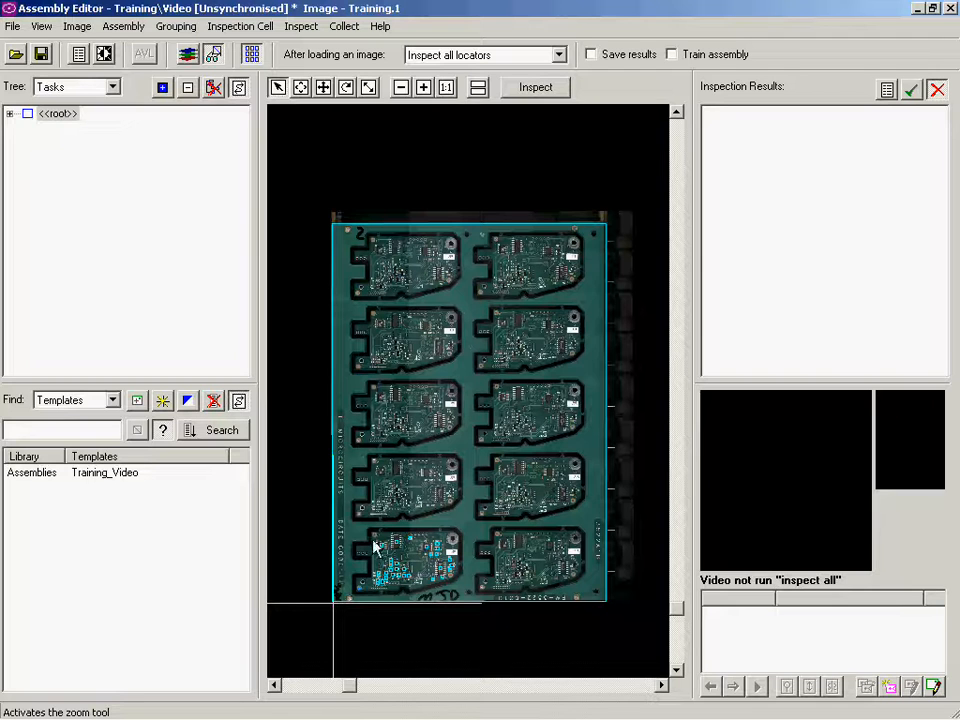
left_click_drag(353, 528, 467, 598)
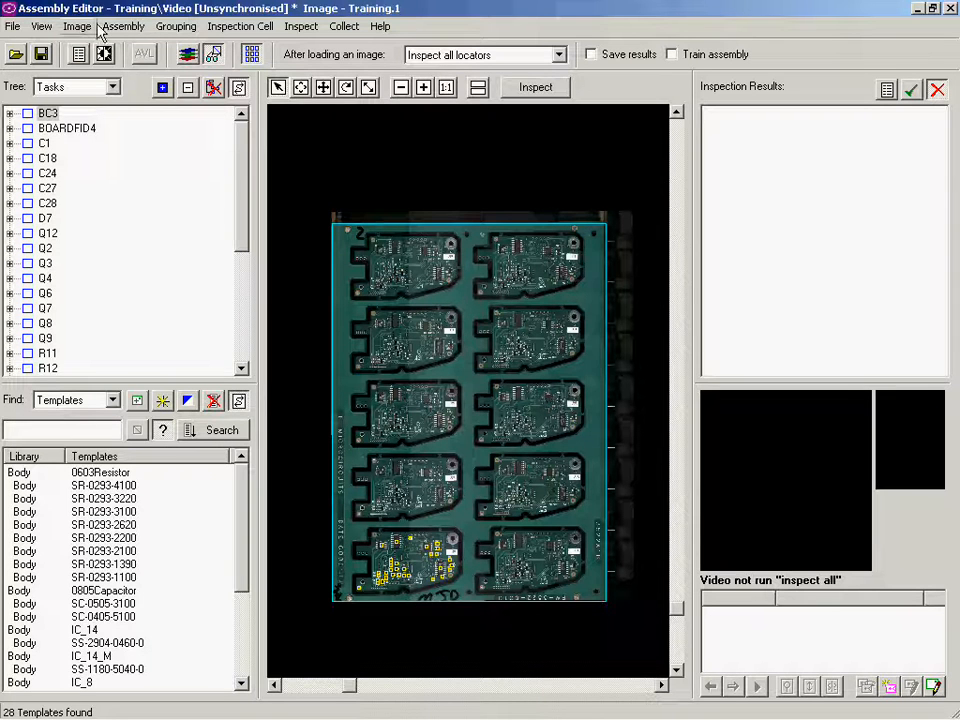
left_click(170, 27)
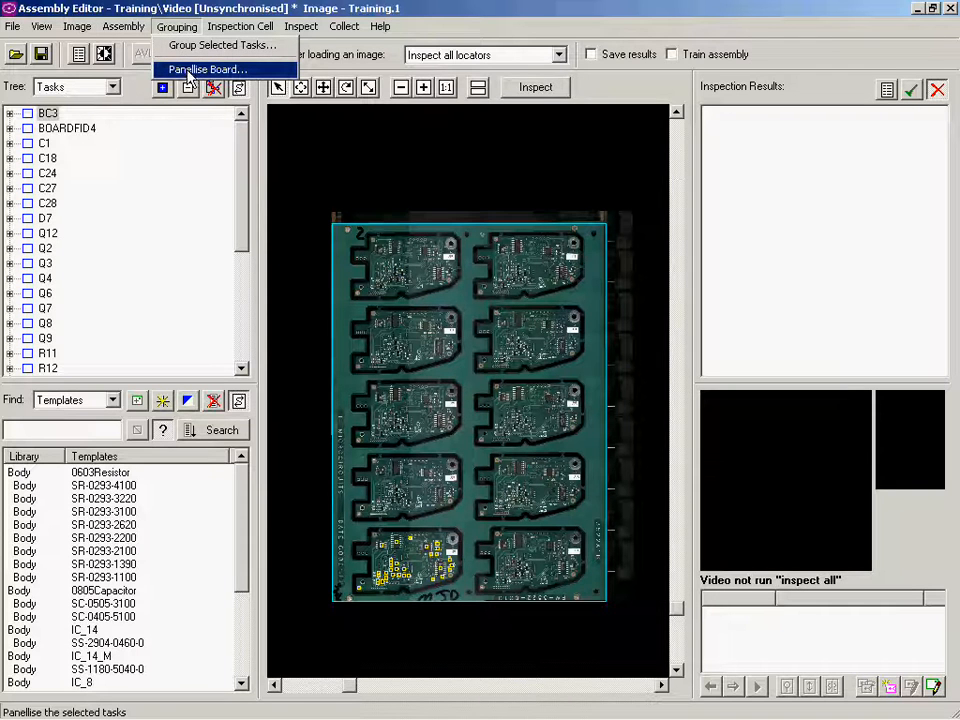
left_click(189, 72)
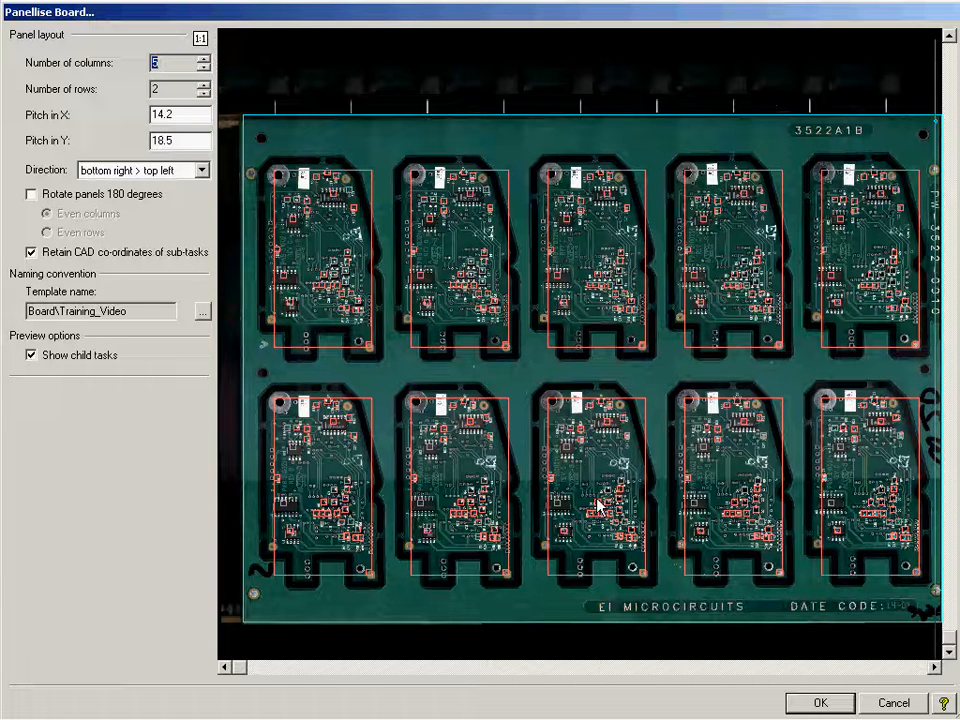
left_click(819, 703)
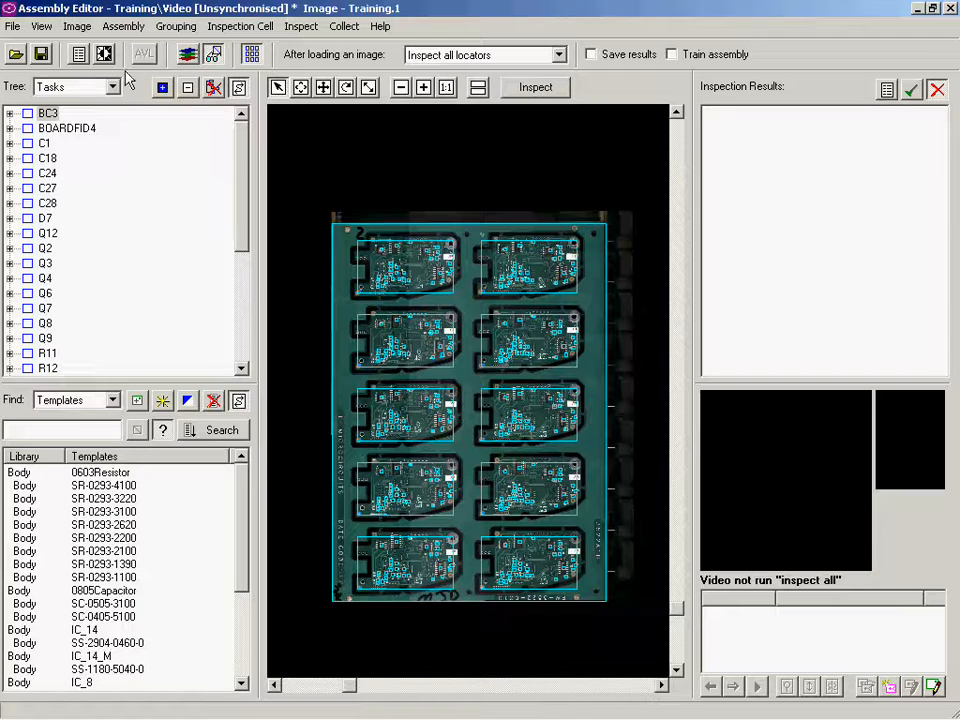
Open the assembly layers setup and examine the example images of the 0603Resistor body template for visually different parts.
left_click(130, 28)
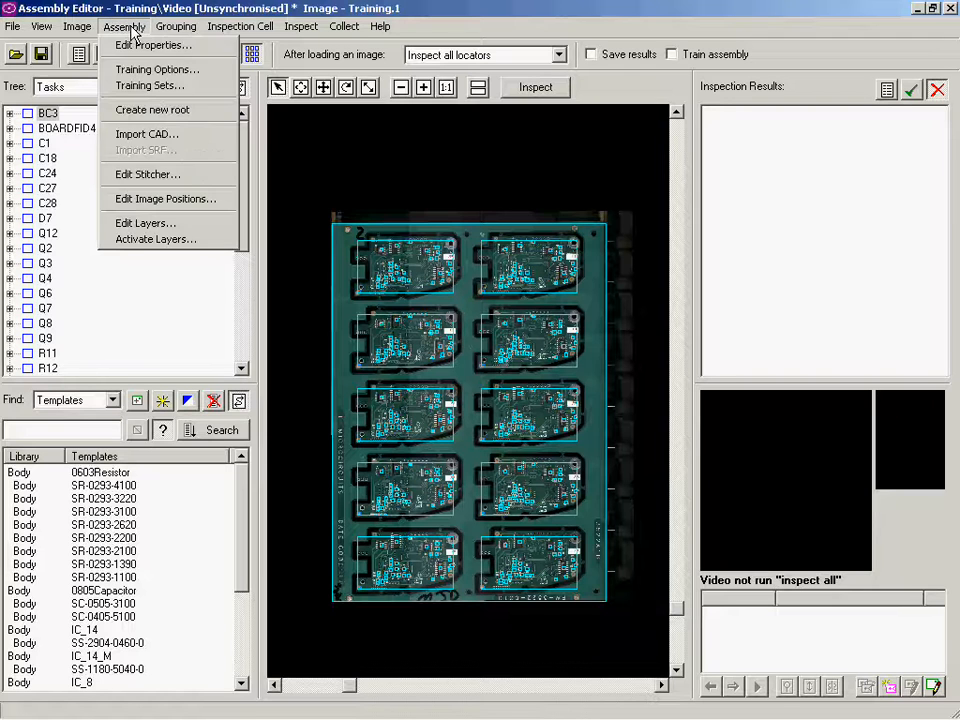
left_click(172, 223)
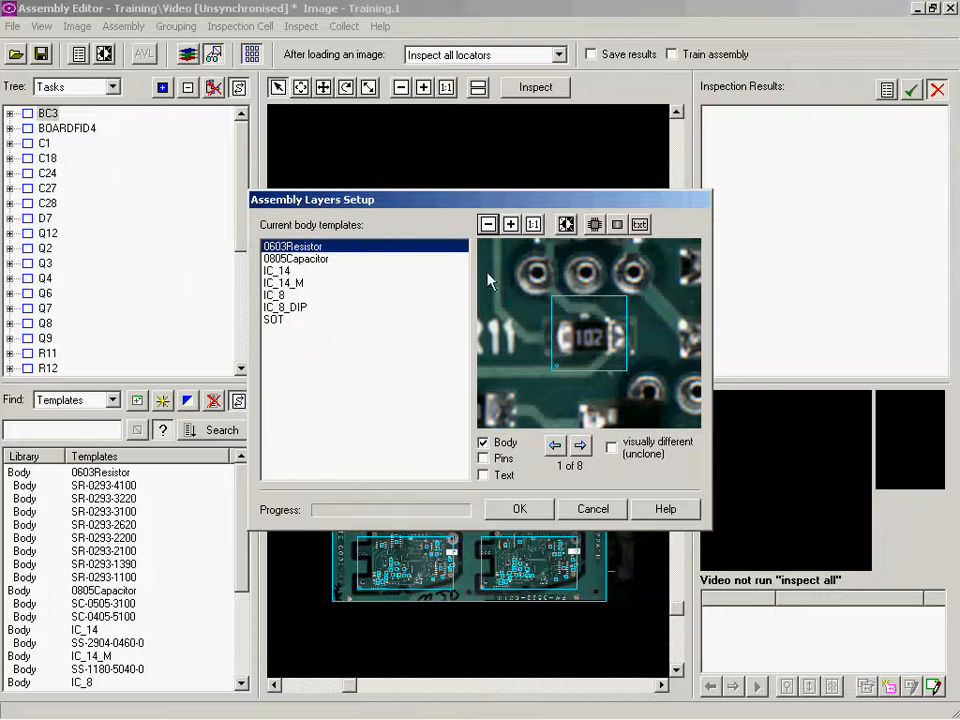
left_click(581, 446)
left_click(580, 446)
left_click(580, 446)
left_click(580, 446)
left_click(580, 446)
left_click(580, 446)
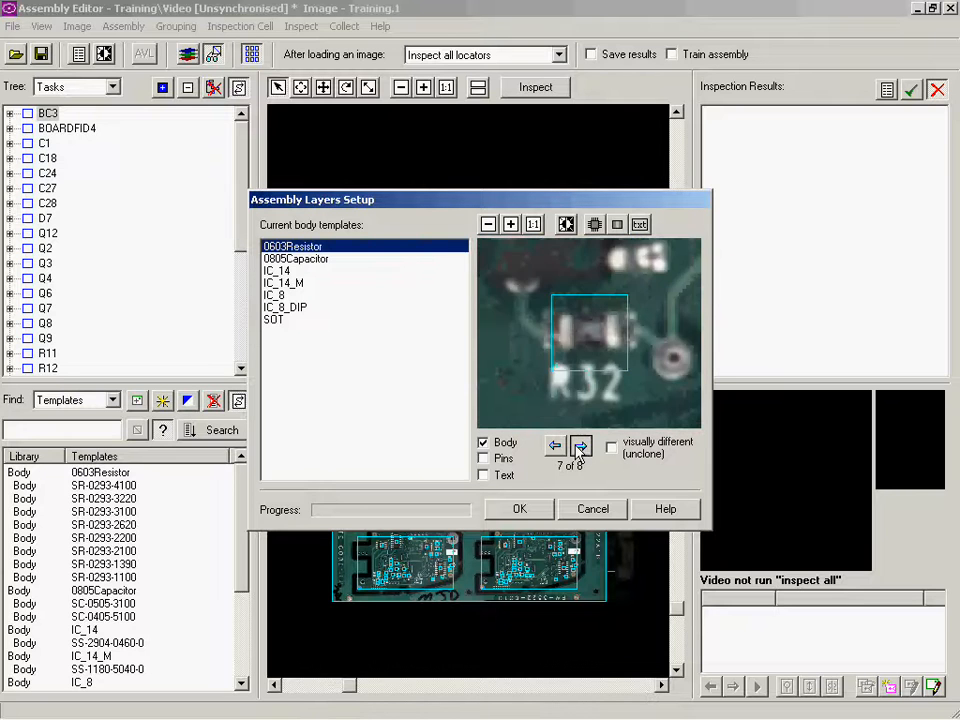
left_click(580, 446)
left_click(556, 446)
left_click(556, 446)
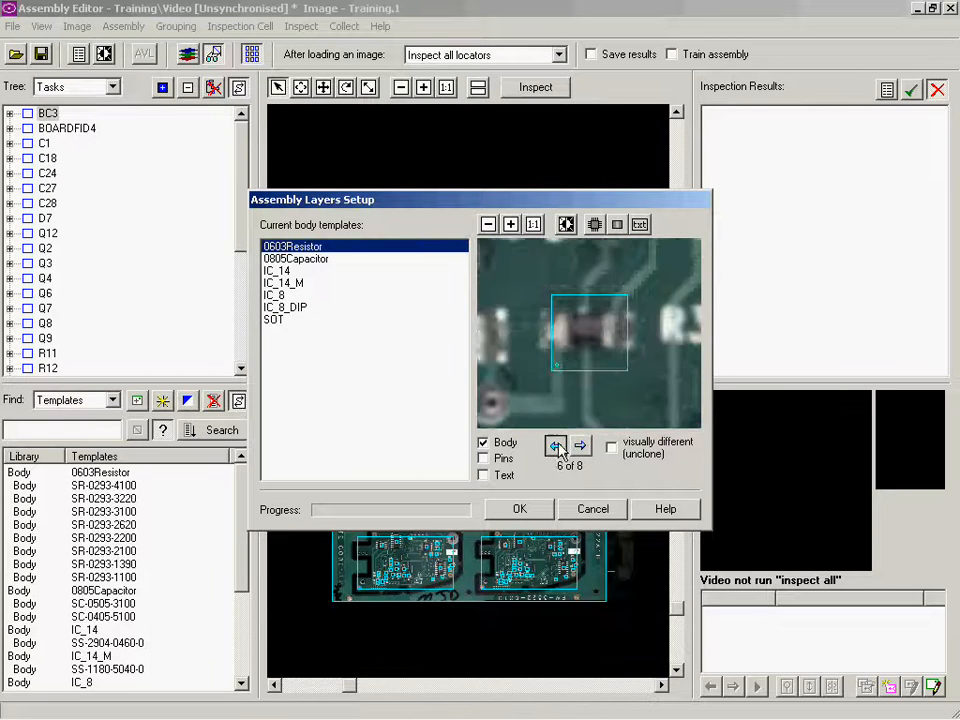
left_click(556, 446)
left_click(556, 446)
left_click(556, 446)
left_click(556, 446)
left_click(556, 446)
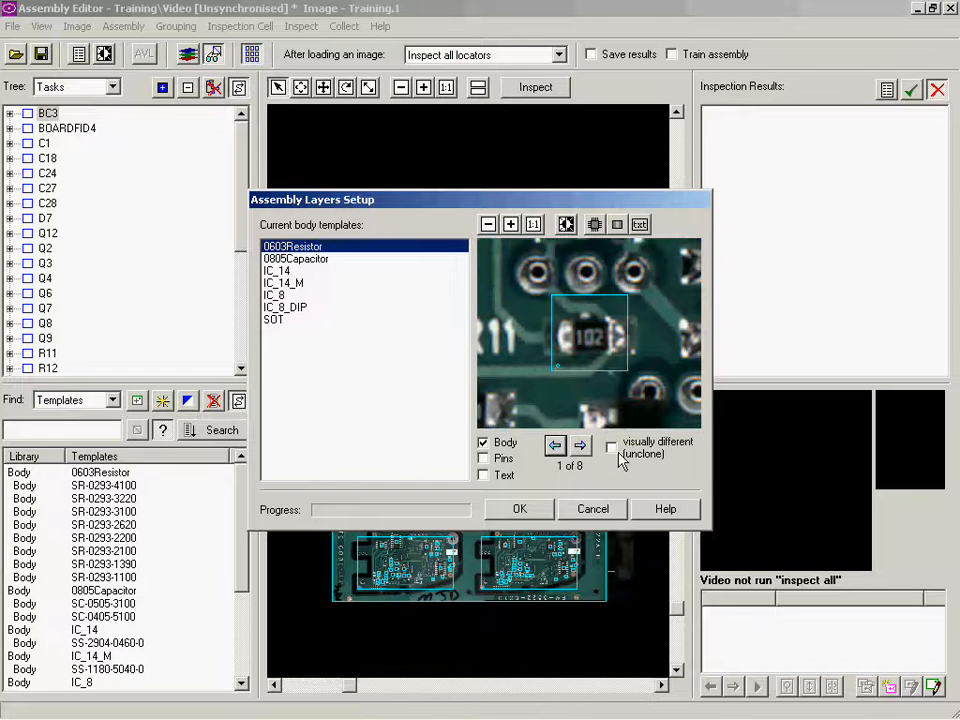
Leave 0805Capacitor with the body layer only, add pins and text layers to IC_14, and add a text layer to IC_14_M.
left_click(292, 259)
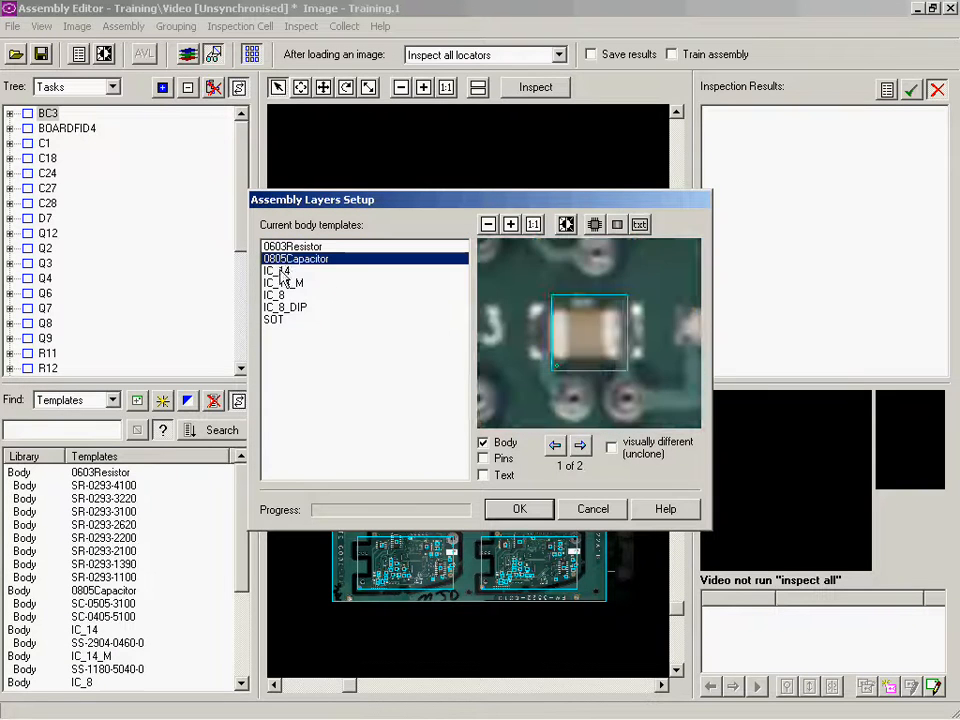
left_click(281, 271)
left_click(483, 458)
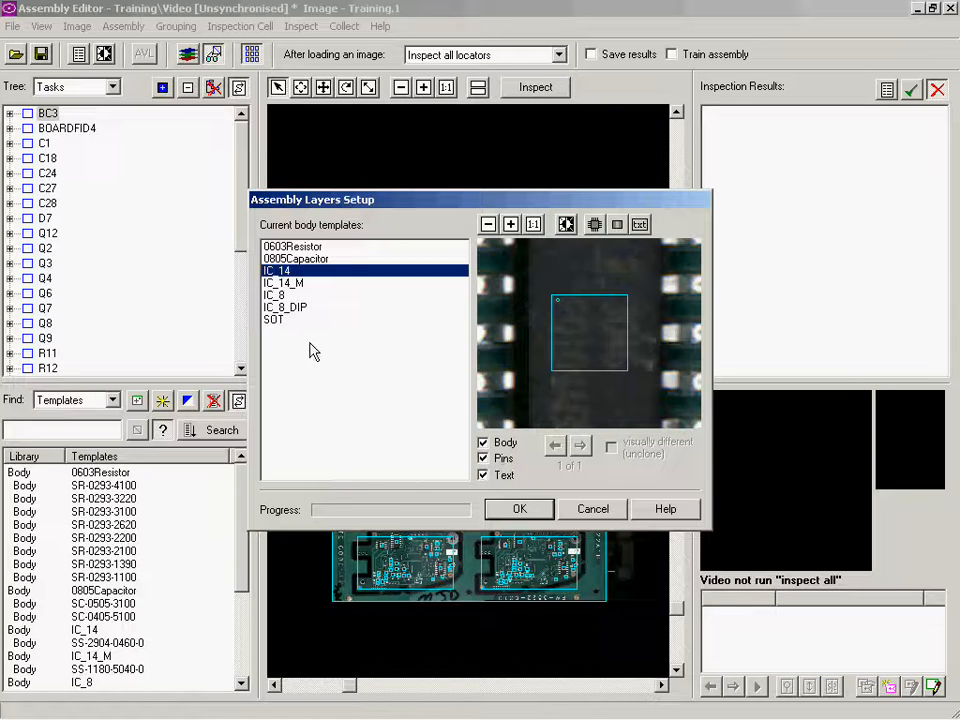
left_click(288, 283)
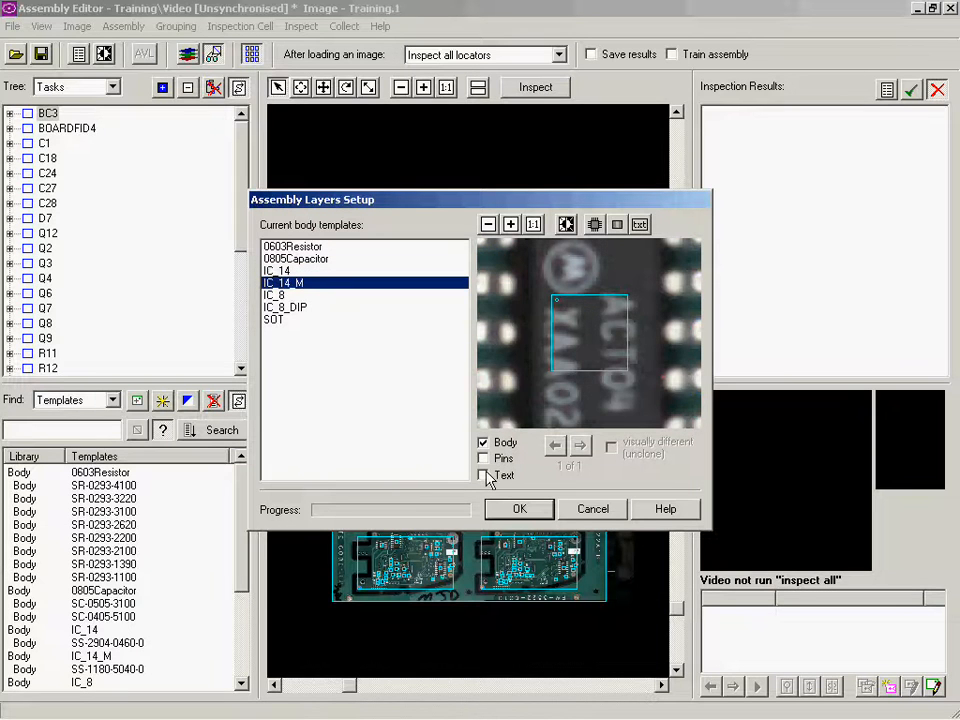
Add pins and text layers to IC_8 and a text layer to IC_8_DIP, keep SOT body only, and apply the layers setup.
left_click(284, 297)
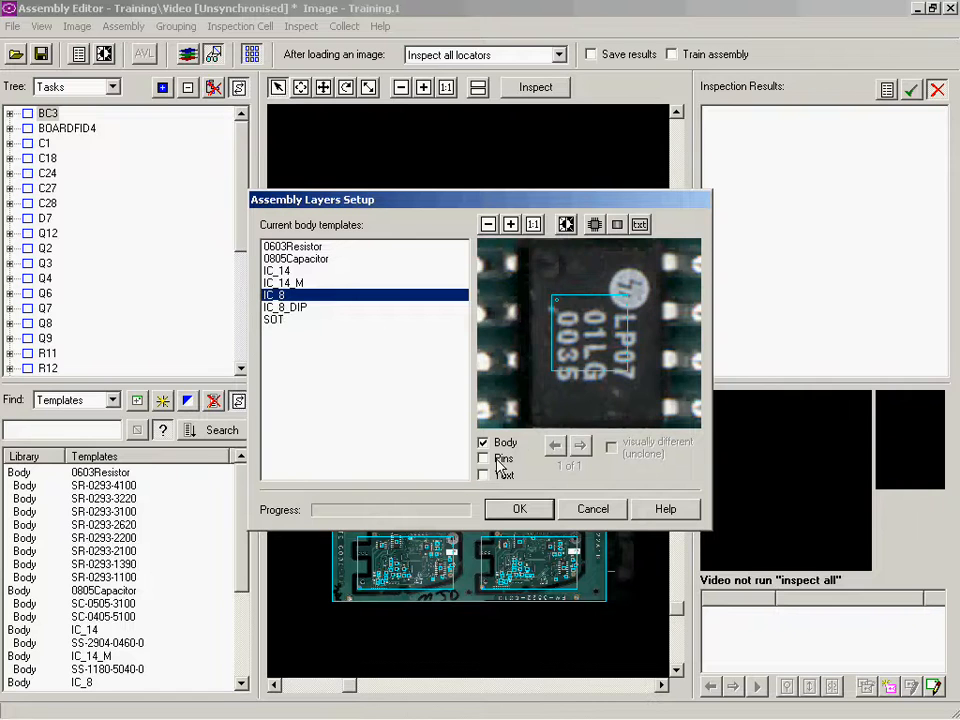
left_click(483, 476)
left_click(483, 458)
left_click(298, 307)
left_click(483, 458)
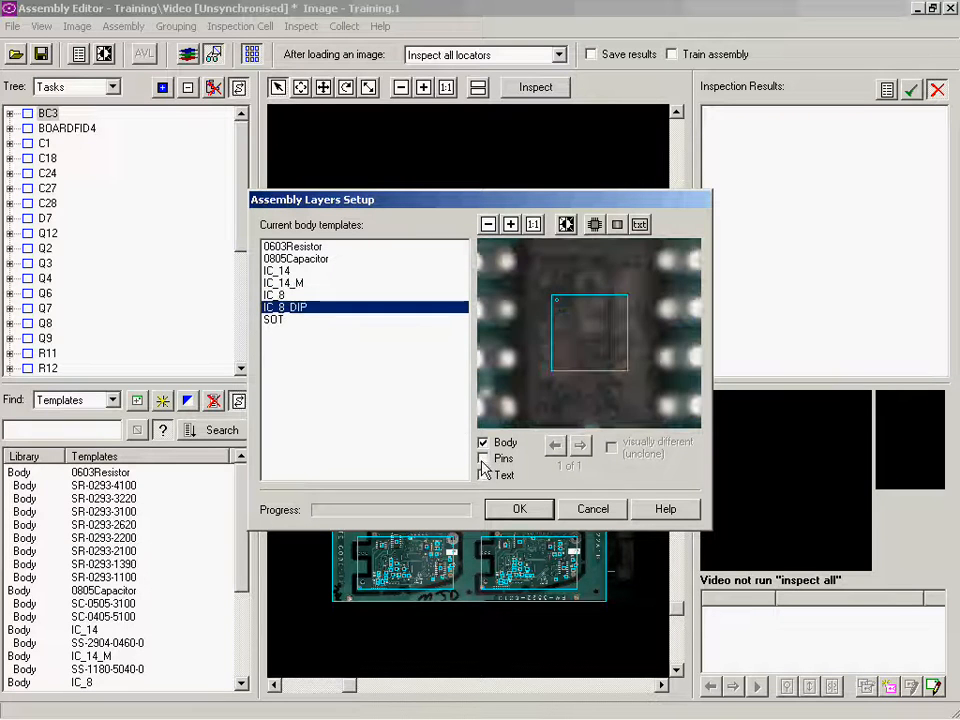
left_click(484, 476)
left_click(484, 476)
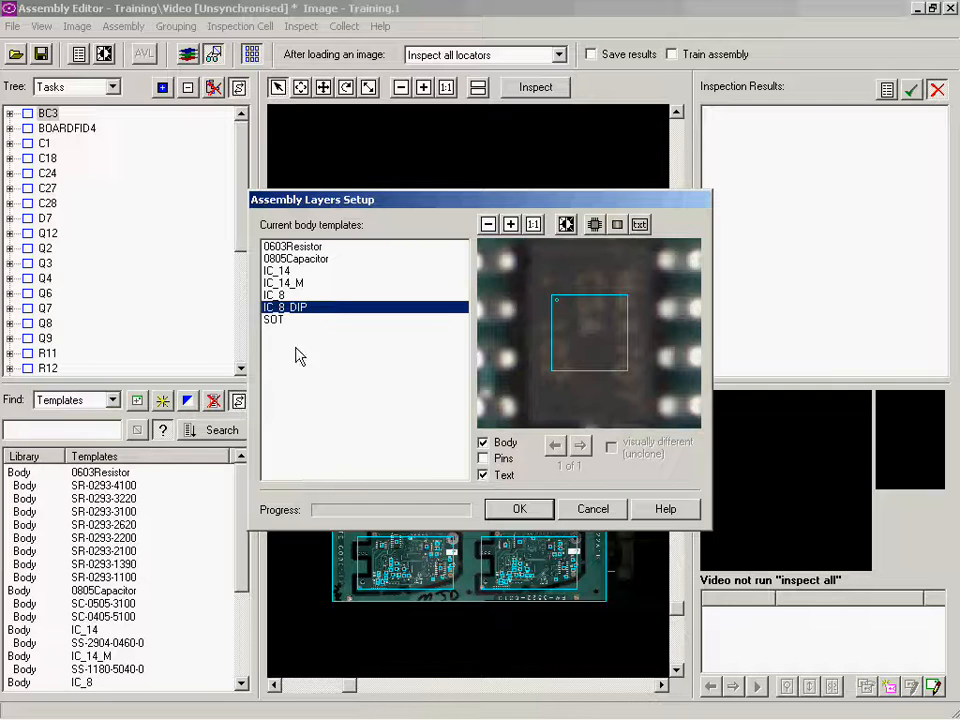
left_click(271, 321)
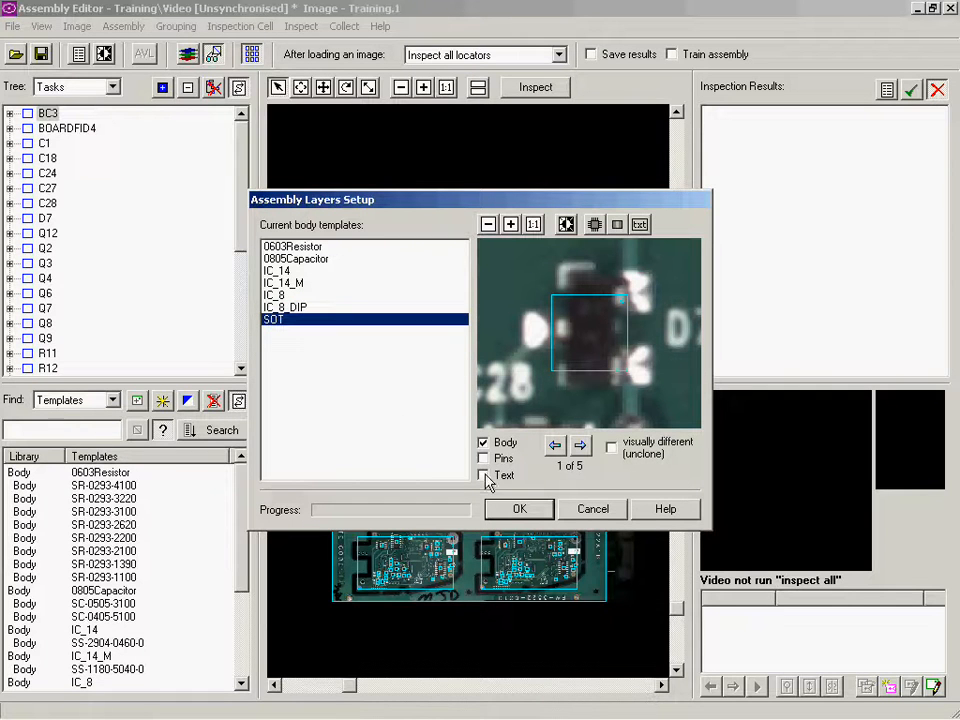
left_click(537, 507)
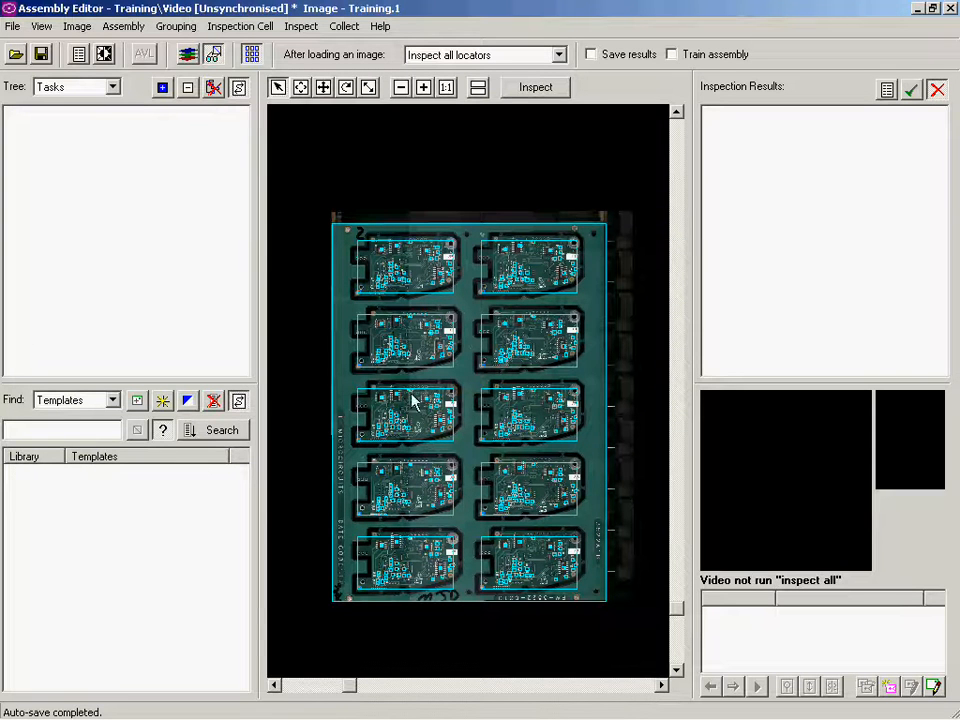
Search for the undefined templates and open the 0603Resistor body template for editing.
left_click(220, 430)
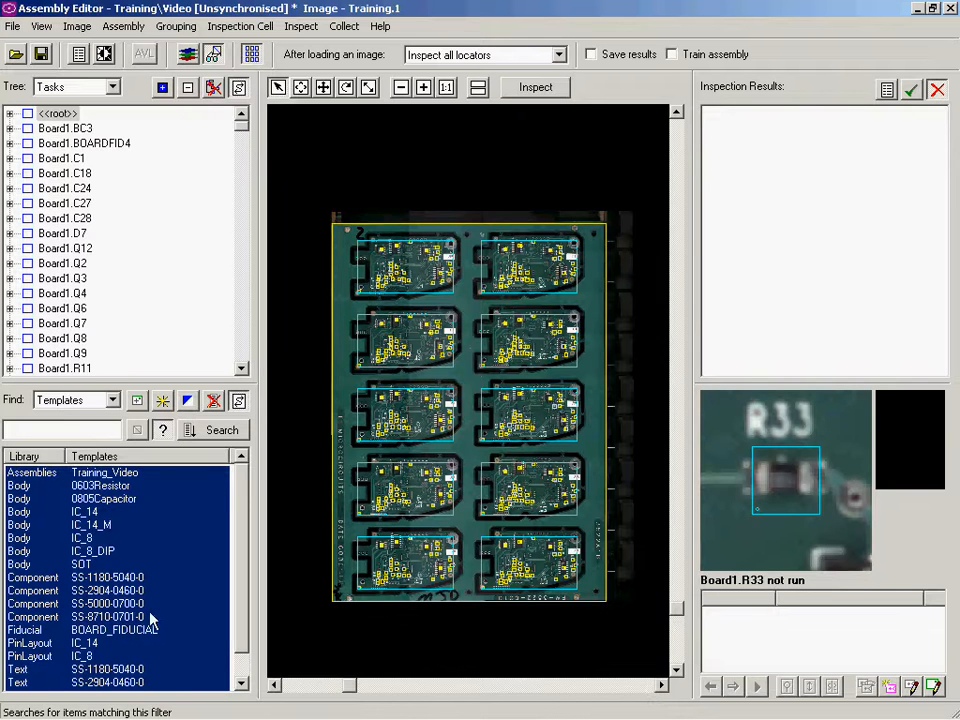
scroll(240, 550, "down", 2)
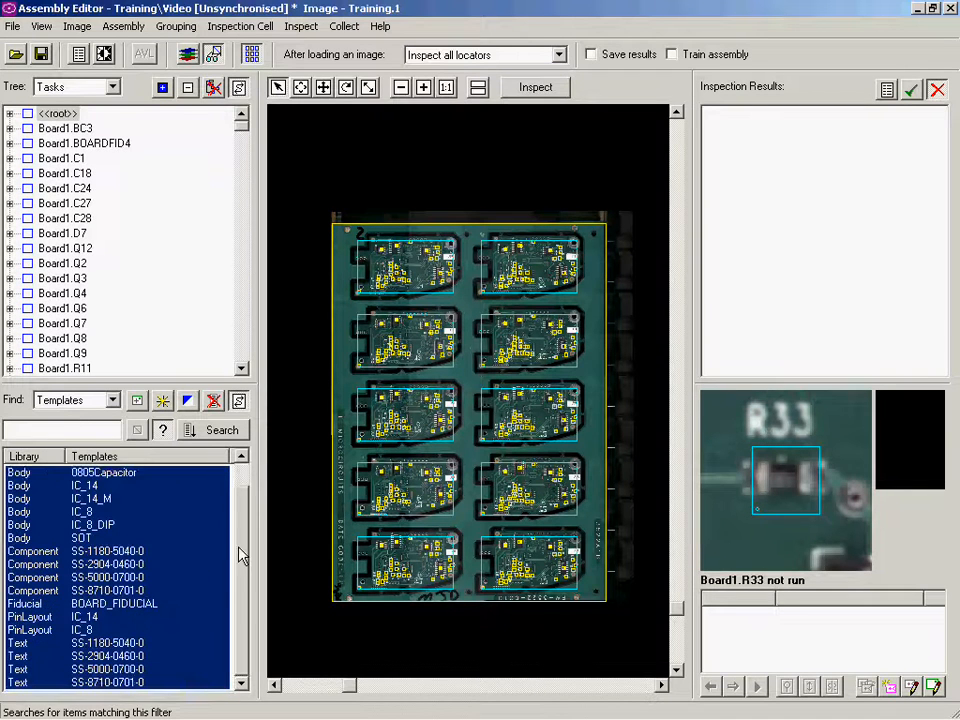
scroll(242, 580, "up", 2)
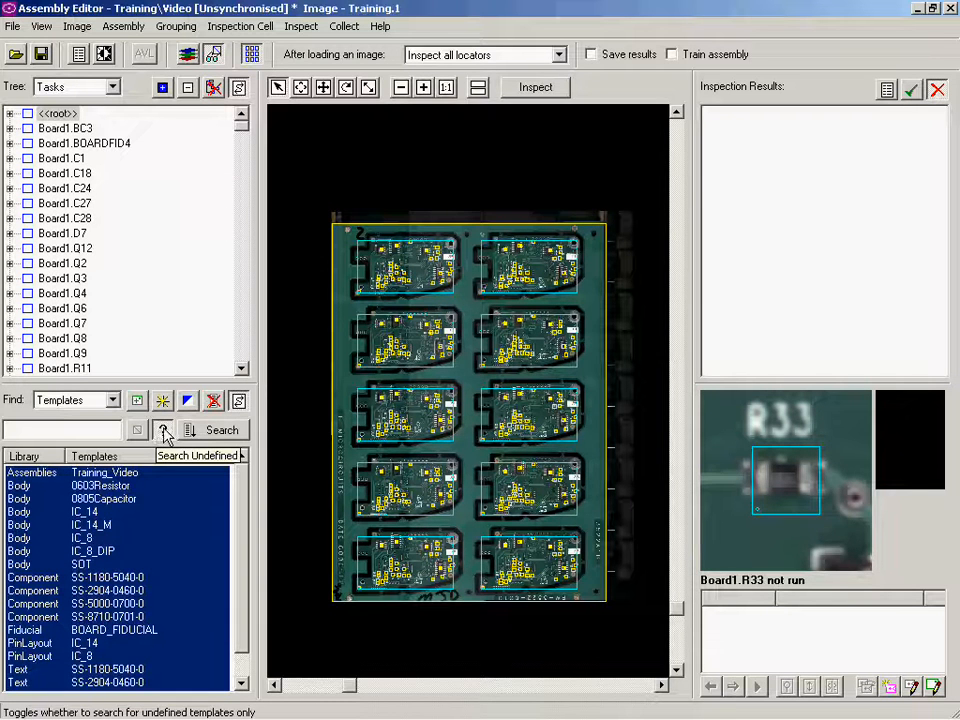
left_click(95, 488)
double_click(96, 488)
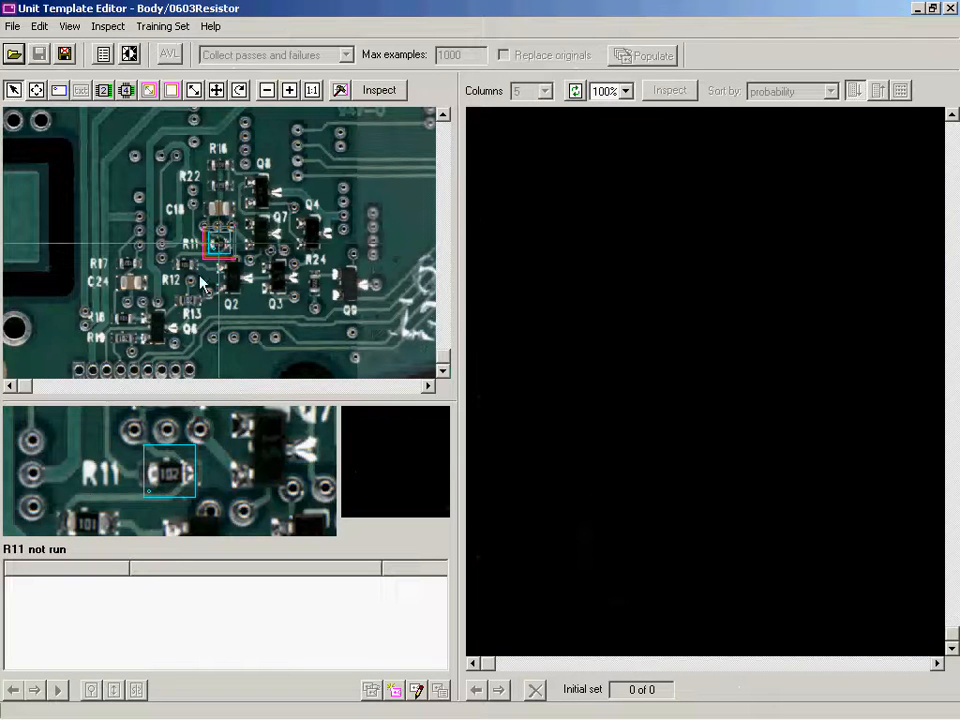
Draw the unit box around resistor R11 for the 0603Resistor body template and load the next template.
left_click(60, 91)
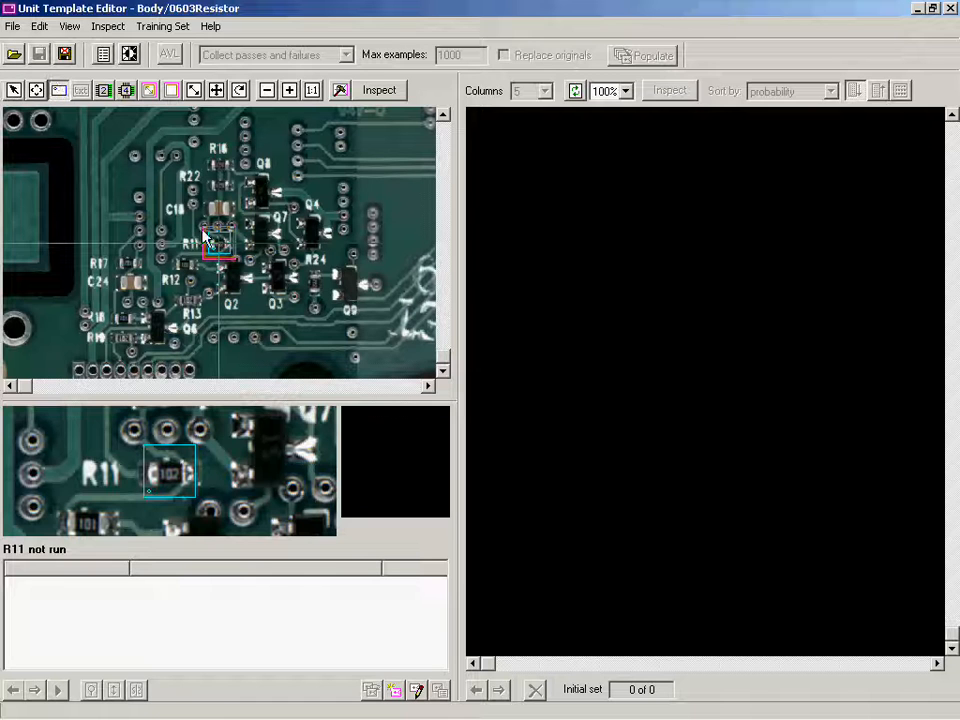
left_click_drag(203, 232, 232, 253)
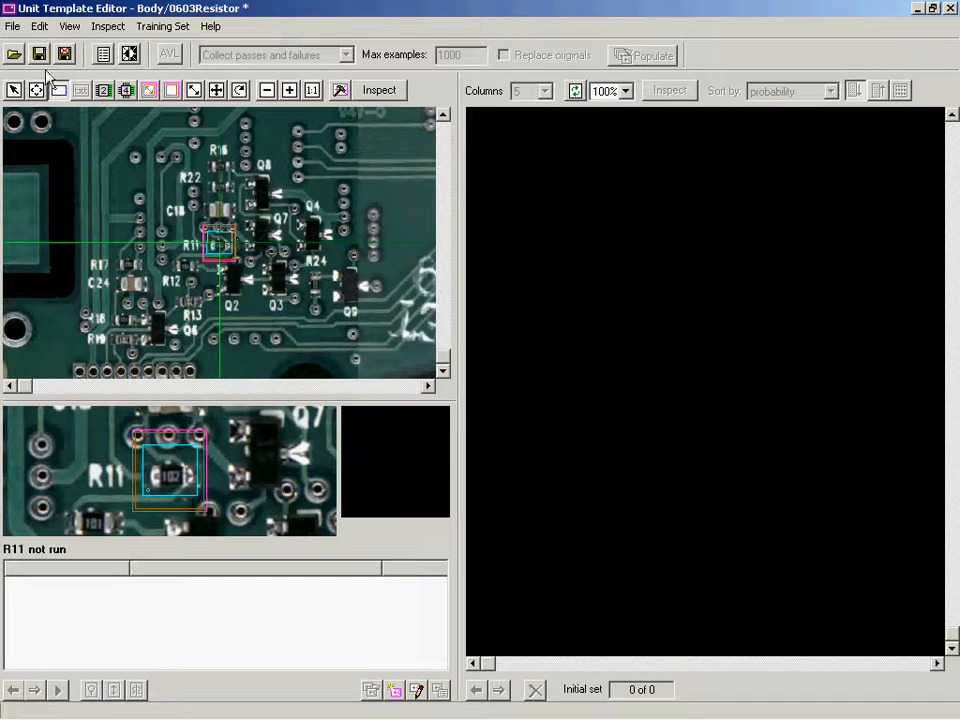
left_click(14, 28)
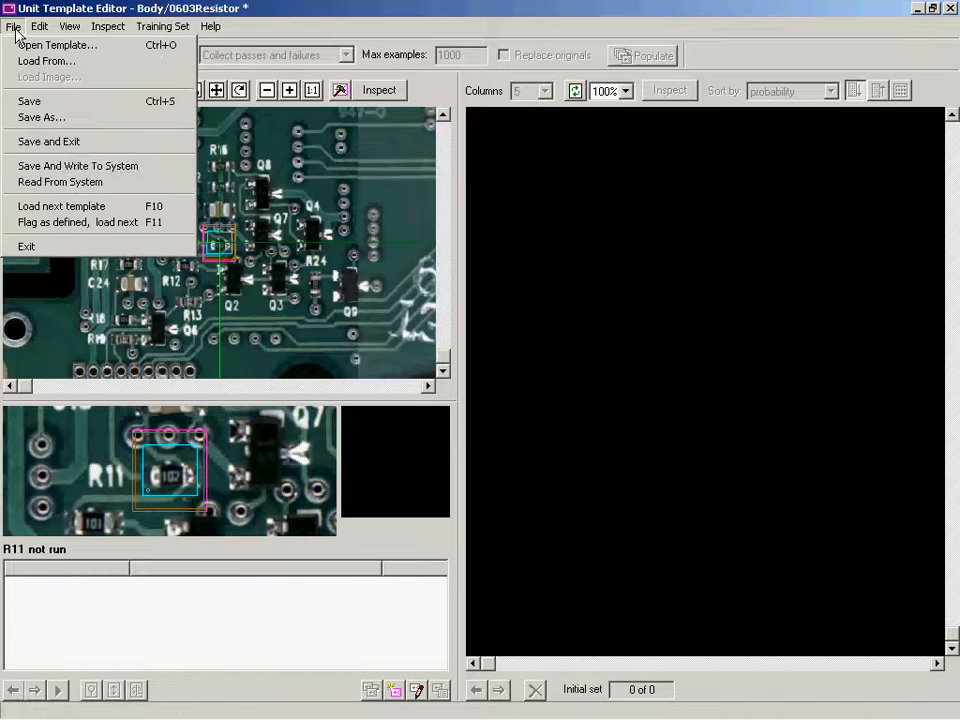
left_click(84, 212)
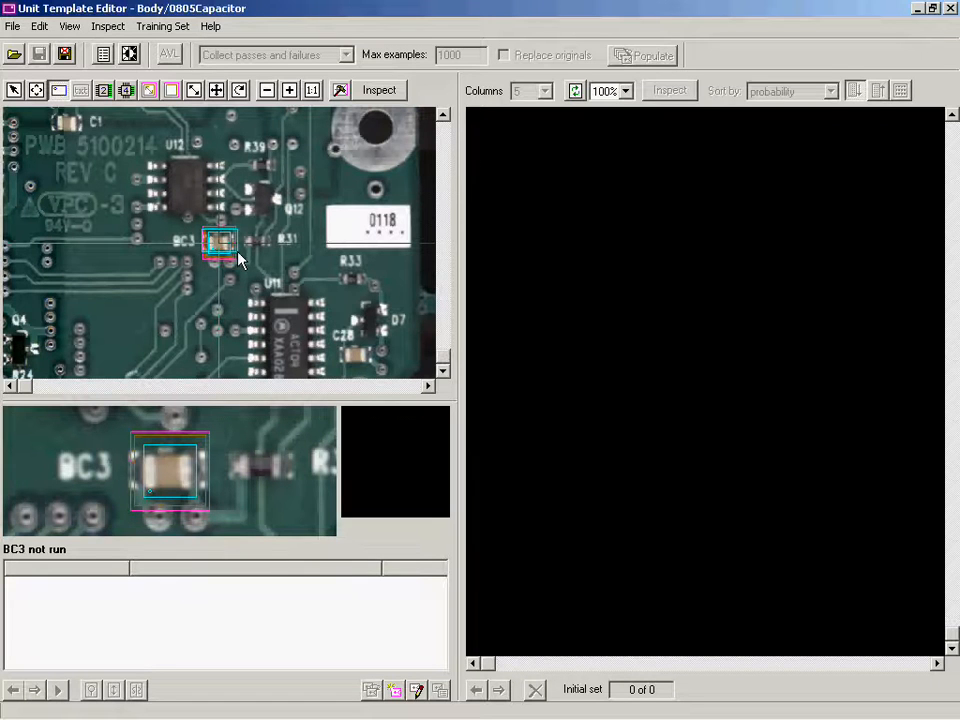
Draw the 0805Capacitor body box around BC3, enlarge its surrounding search area, and load the next template.
left_click_drag(238, 258, 226, 246)
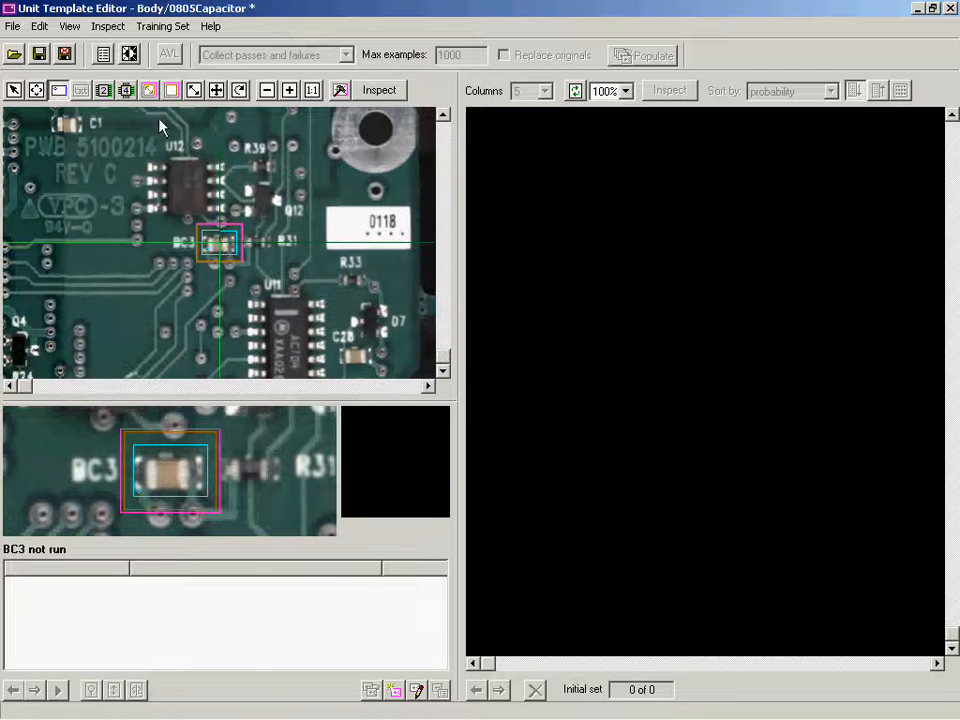
left_click(150, 91)
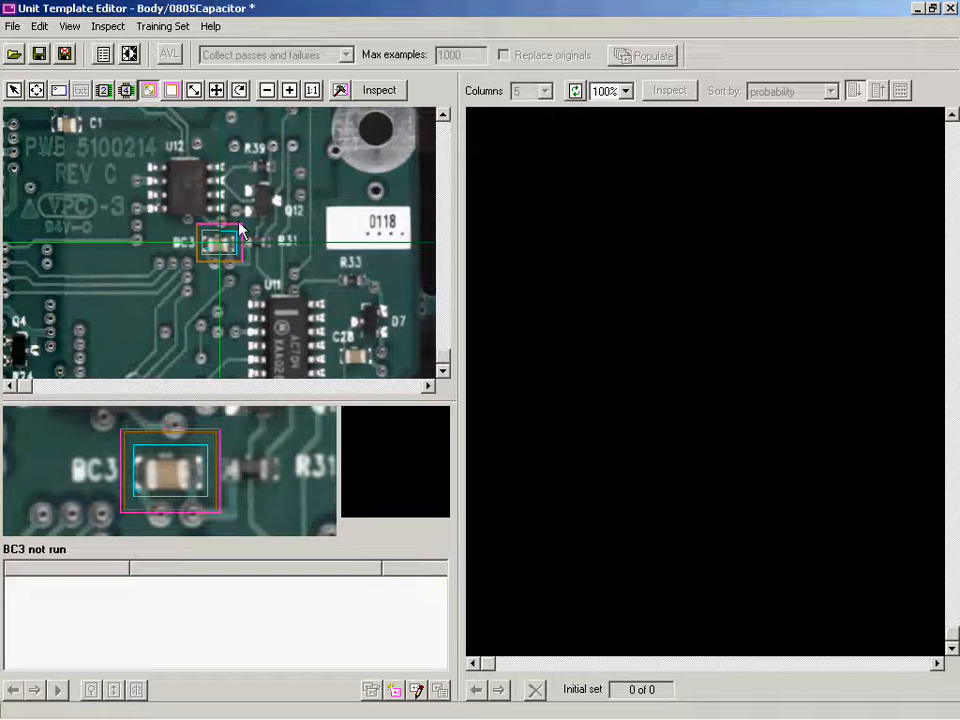
mouse_move(240, 222)
left_mouse_down()
mouse_move(250, 222)
mouse_move(241, 230)
left_mouse_up()
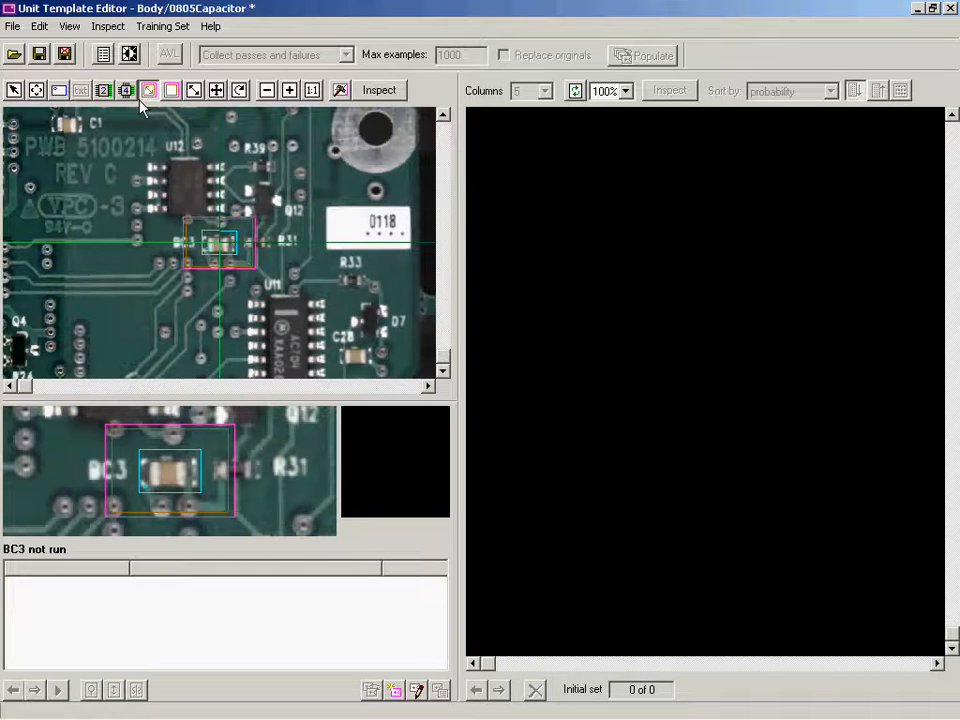
left_click(13, 26)
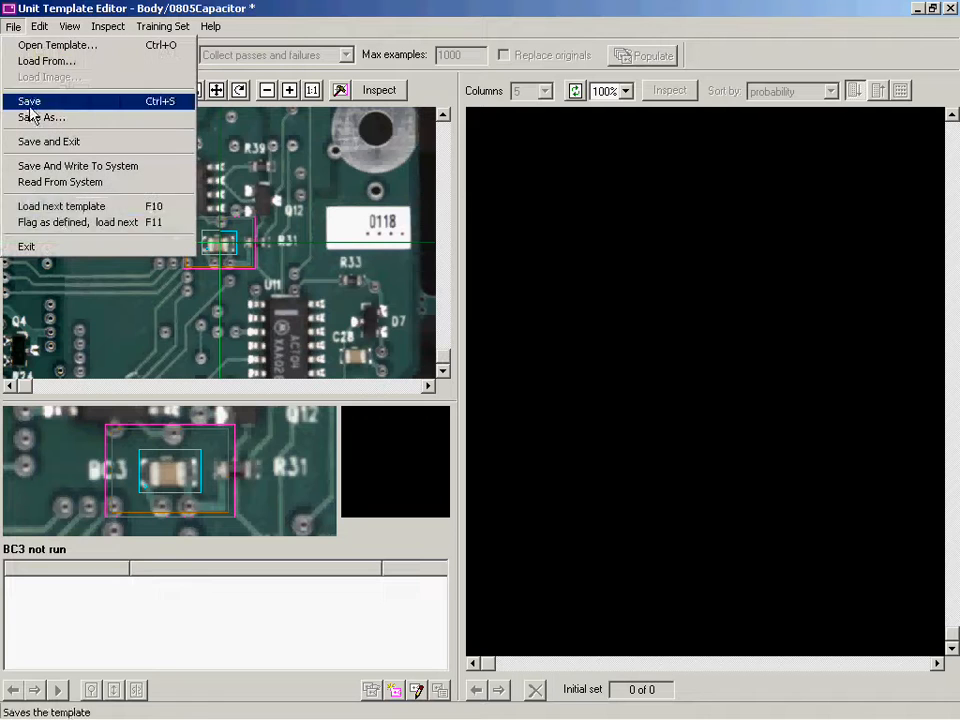
left_click(68, 214)
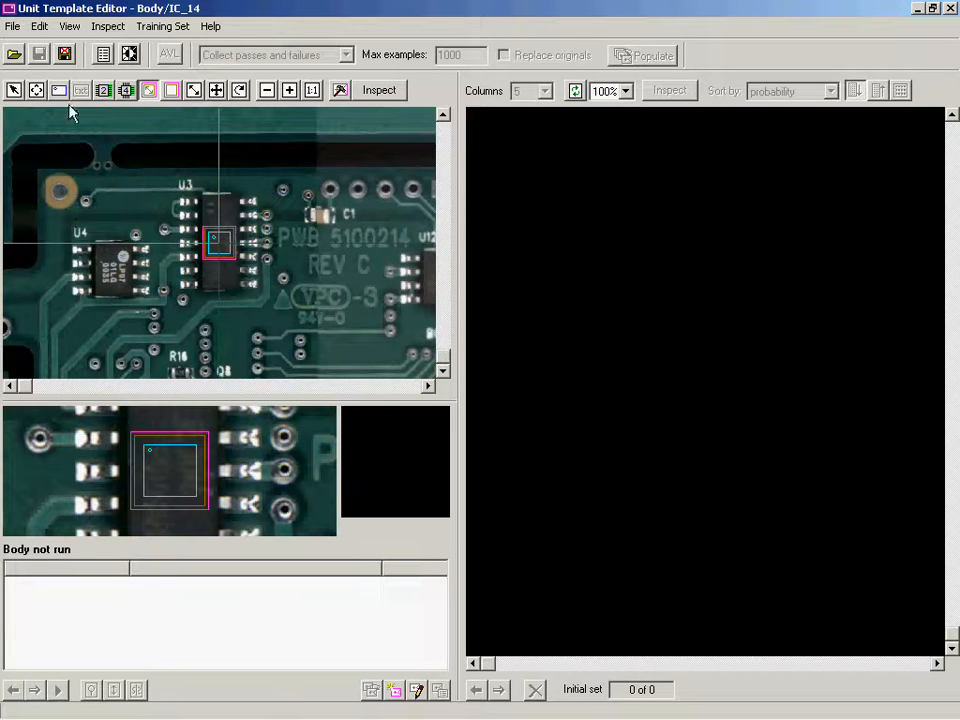
Draw body boxes around the whole chip including its pins for the IC_14 and IC_14_M templates, loading the next template after each.
left_click(59, 90)
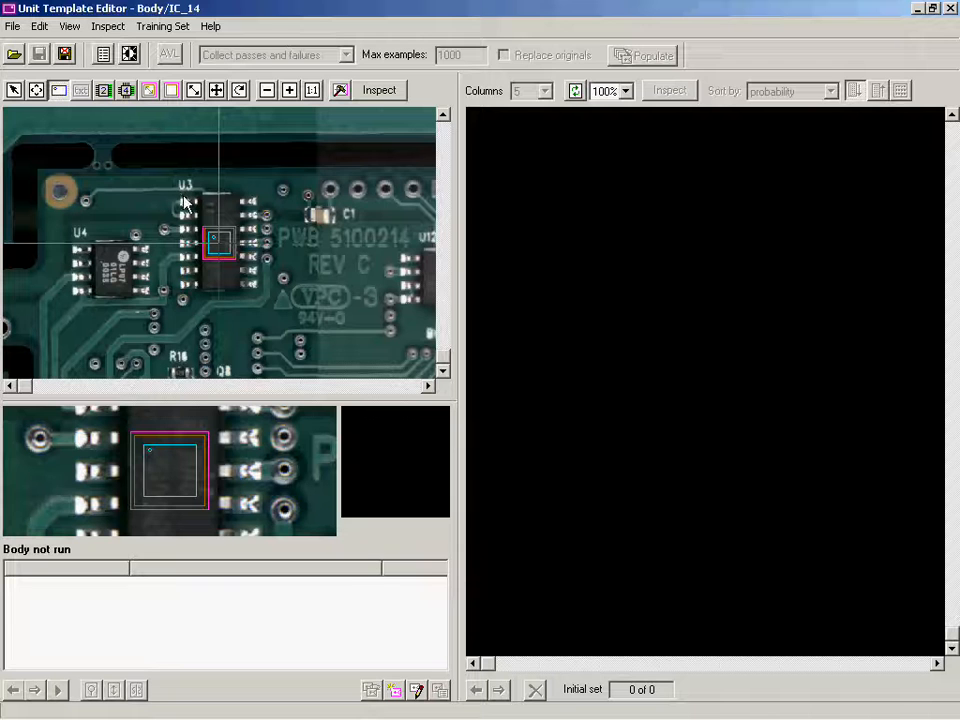
left_click_drag(181, 200, 252, 290)
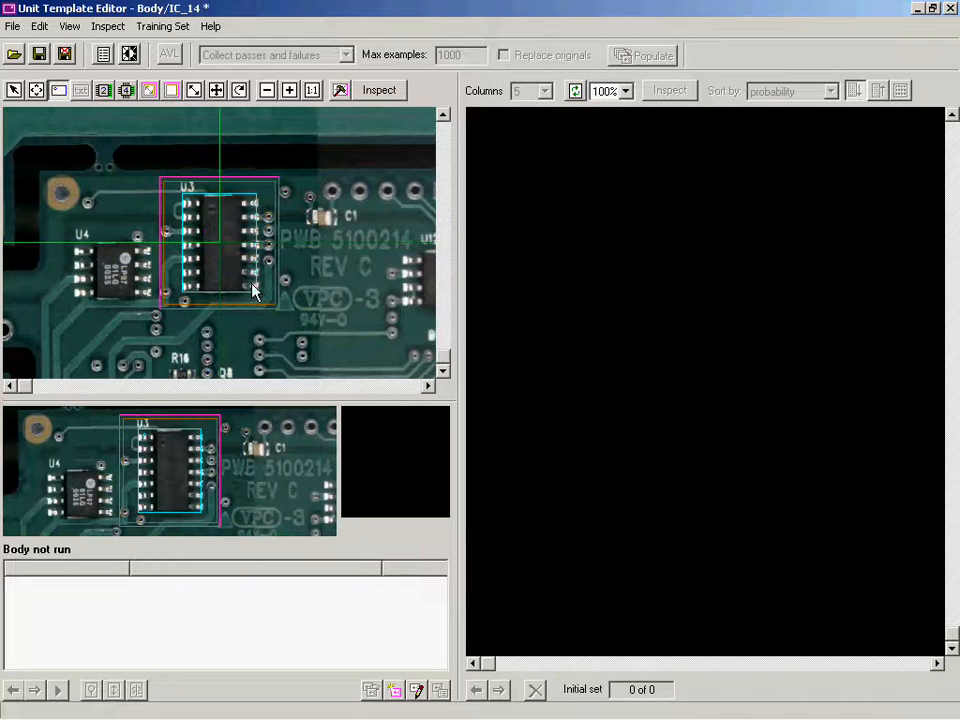
left_click(13, 26)
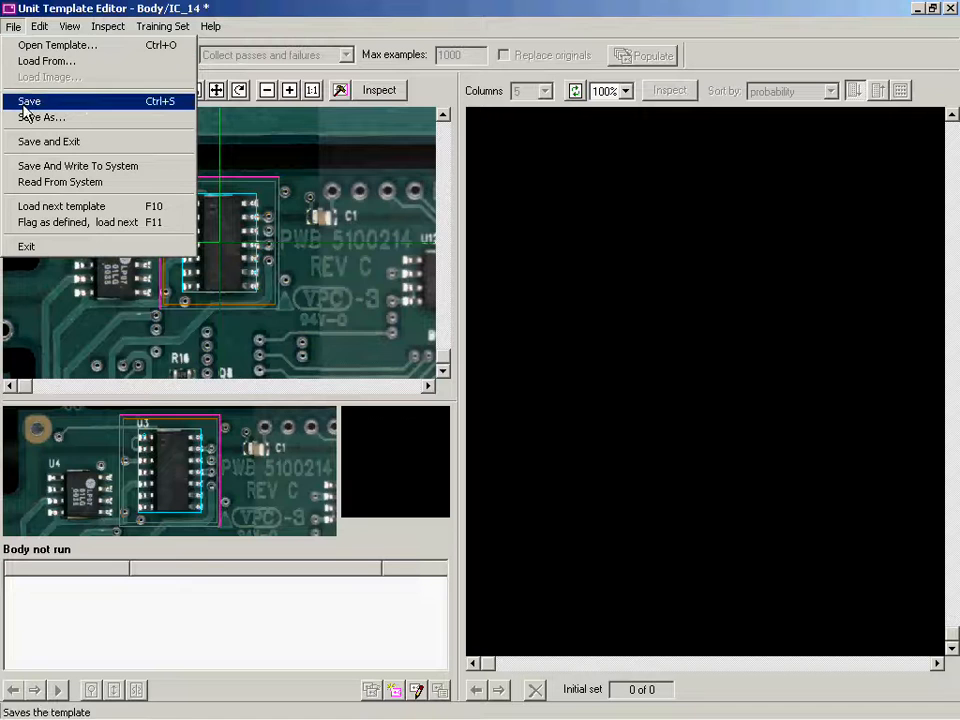
left_click(46, 206)
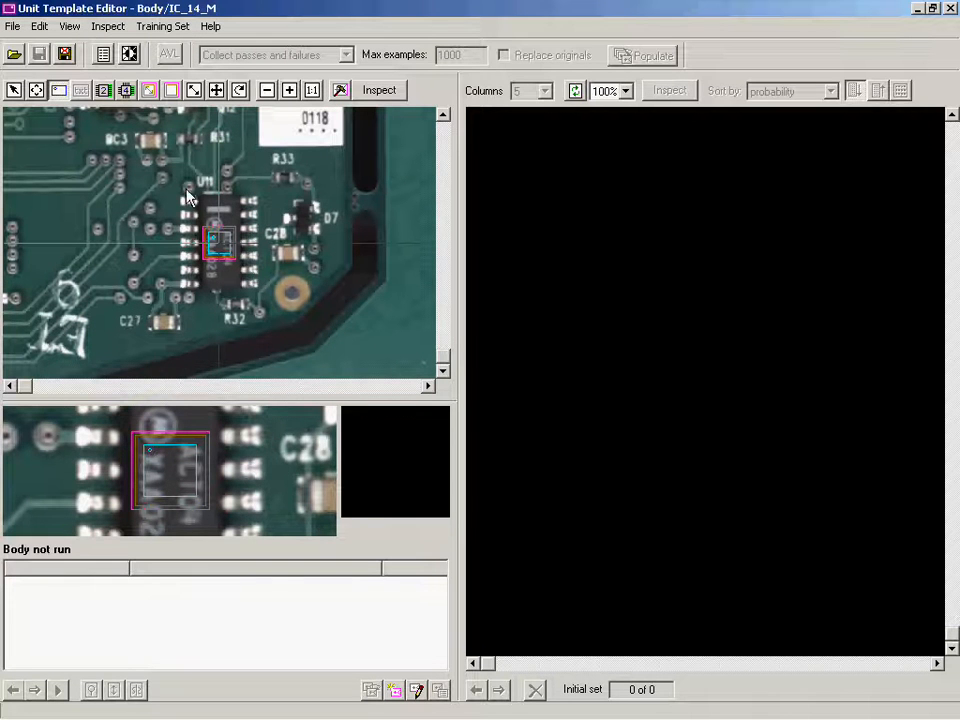
left_click_drag(185, 197, 257, 306)
left_click(13, 26)
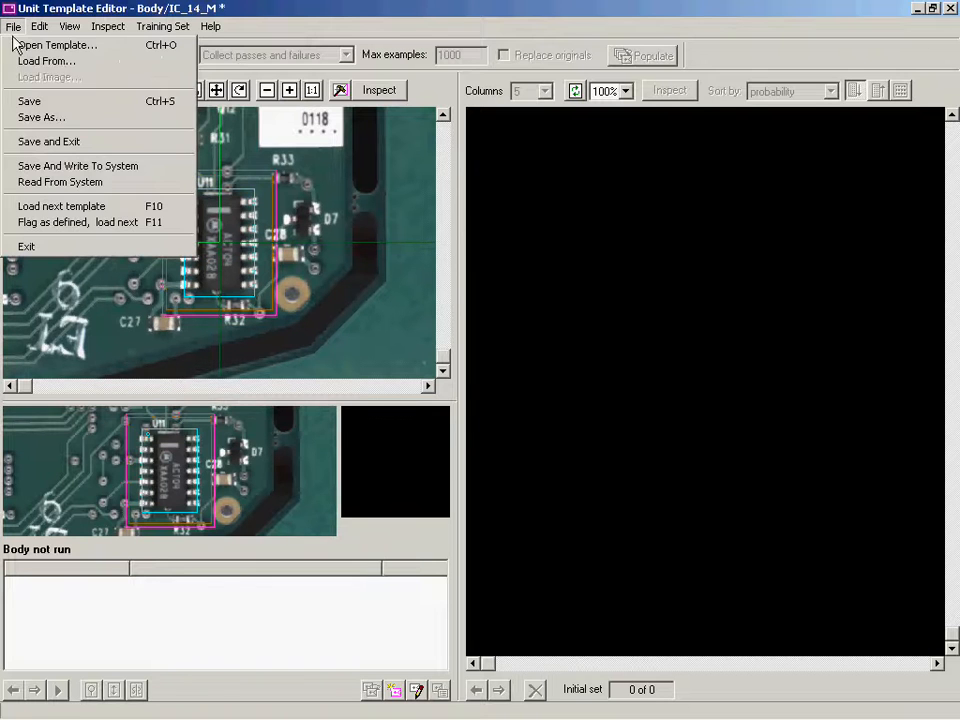
left_click(81, 207)
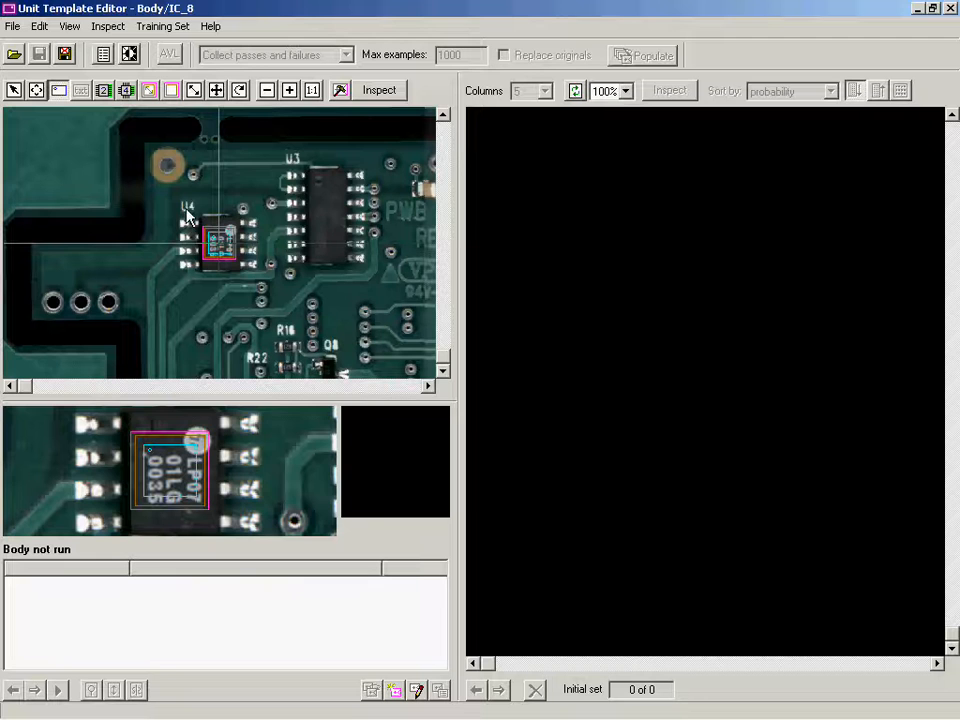
Define the IC_8 and IC_8_DIP body templates by boxing U4 and U12 with their pins, loading the next template after each.
left_click_drag(168, 197, 250, 285)
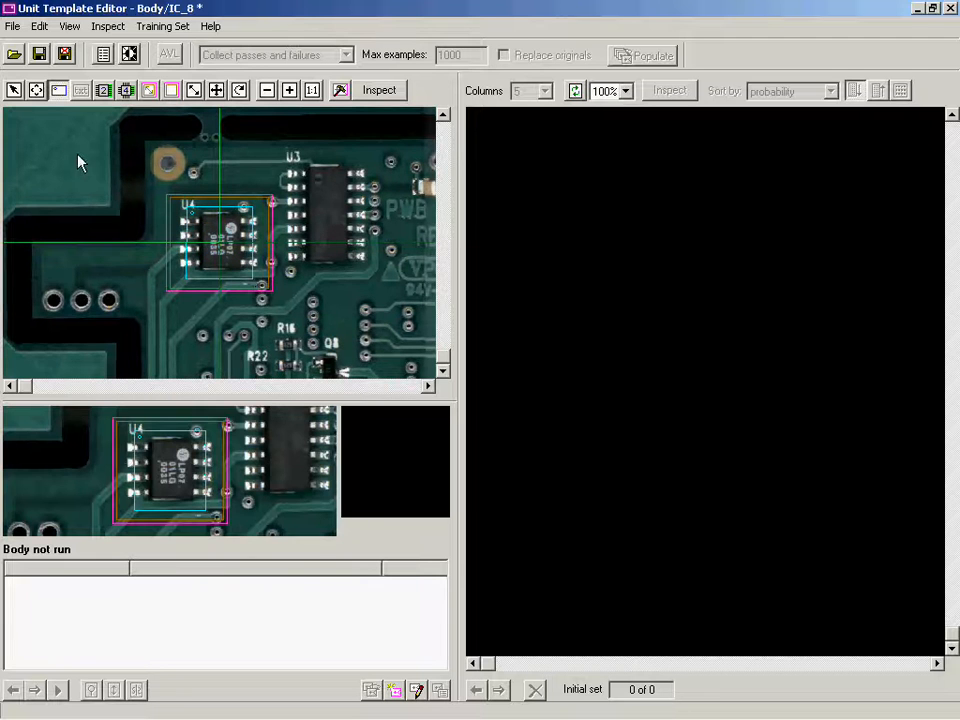
left_click(13, 25)
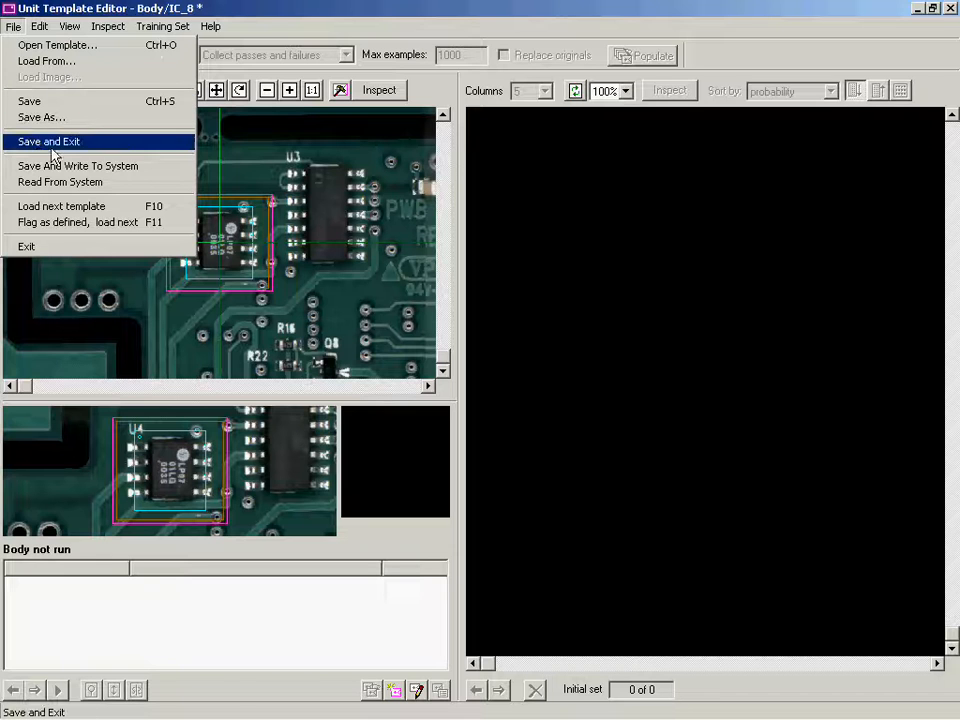
left_click(98, 211)
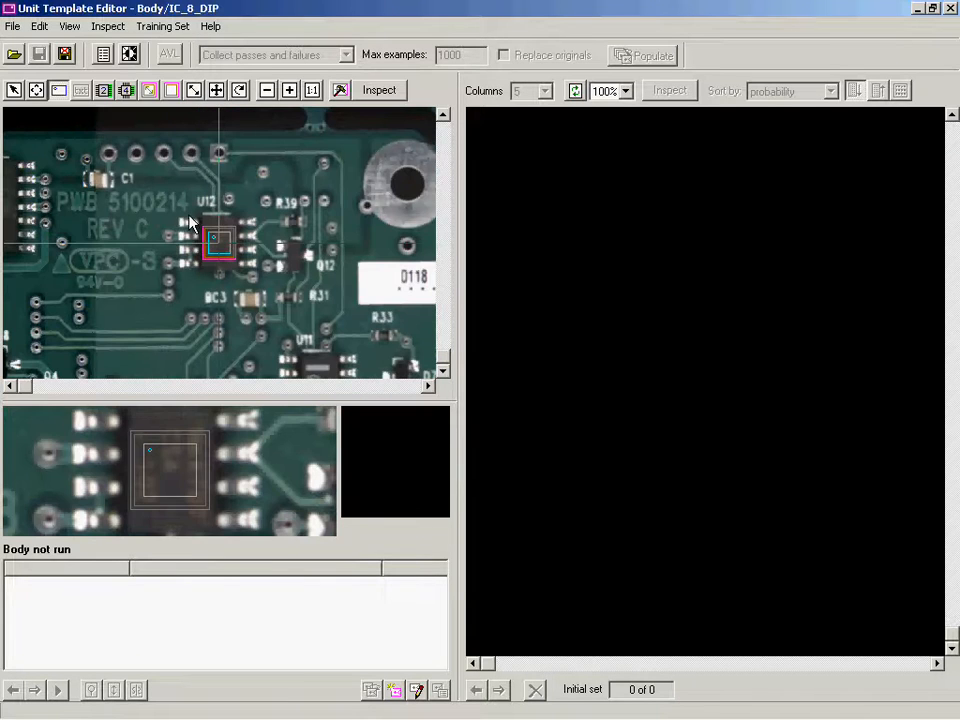
left_click_drag(181, 212, 255, 272)
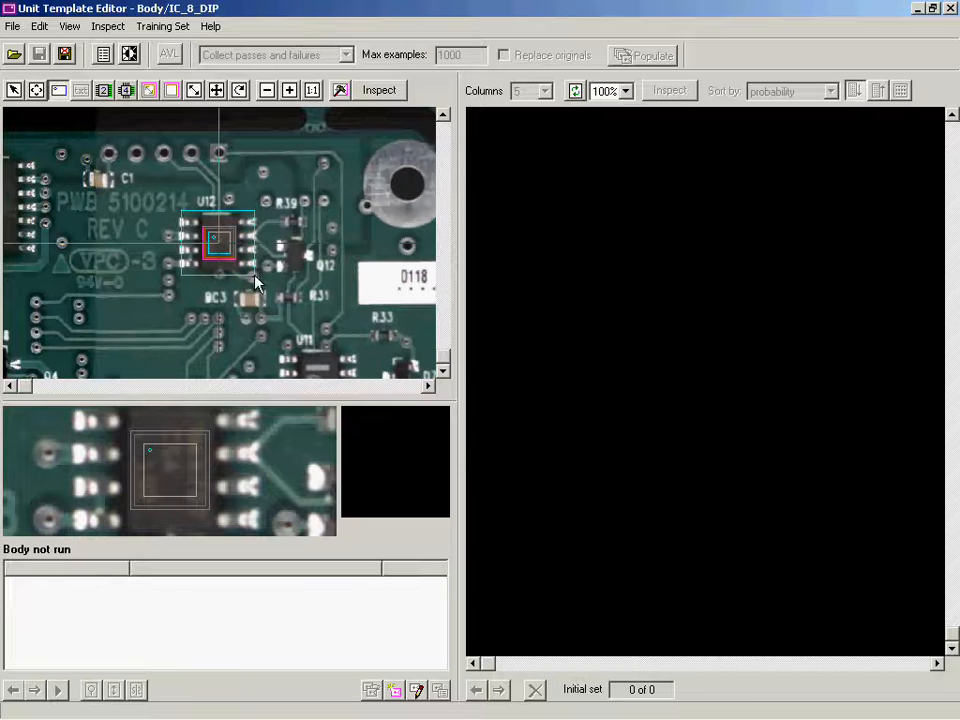
left_click(14, 27)
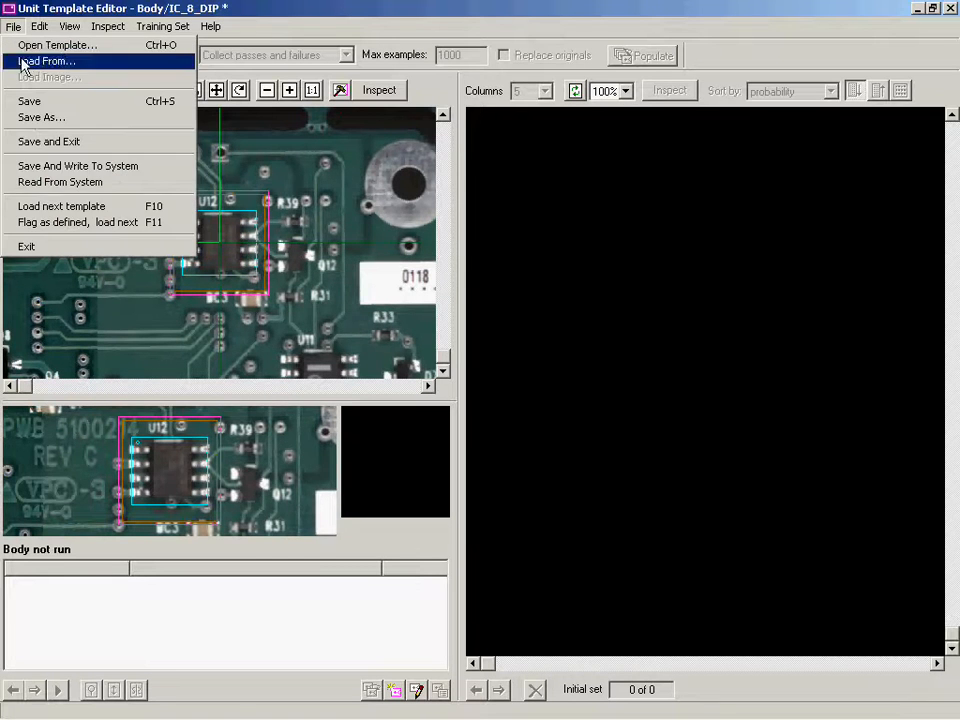
left_click(79, 207)
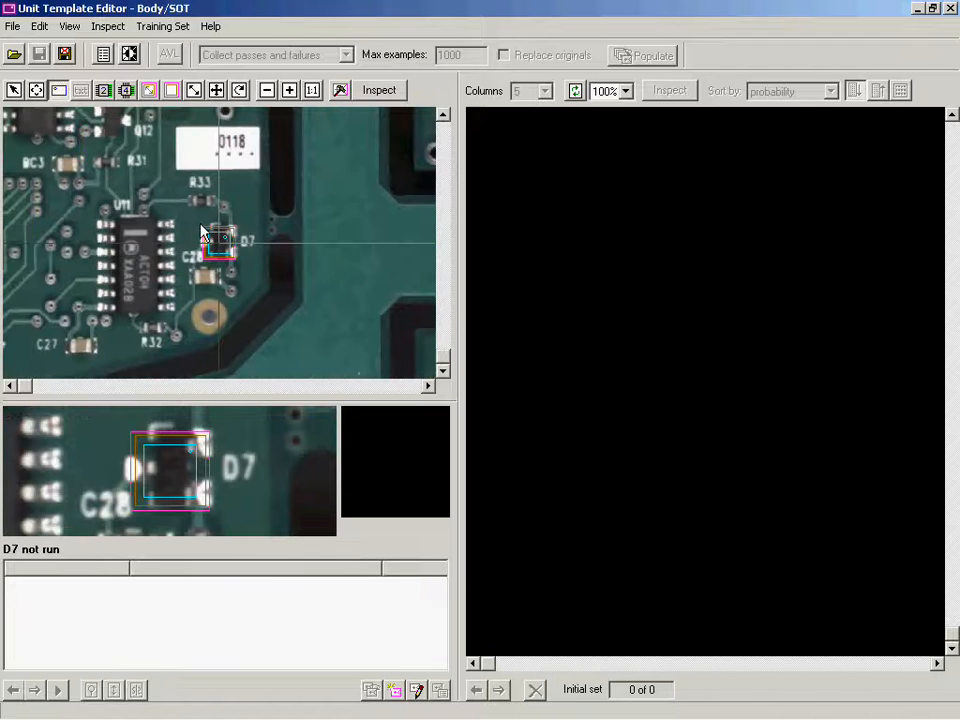
Box component D7 for the SOT body template and the round board fiducial for BOARD_FIDUCIAL, loading the next template after each.
left_click(241, 271)
left_click(13, 26)
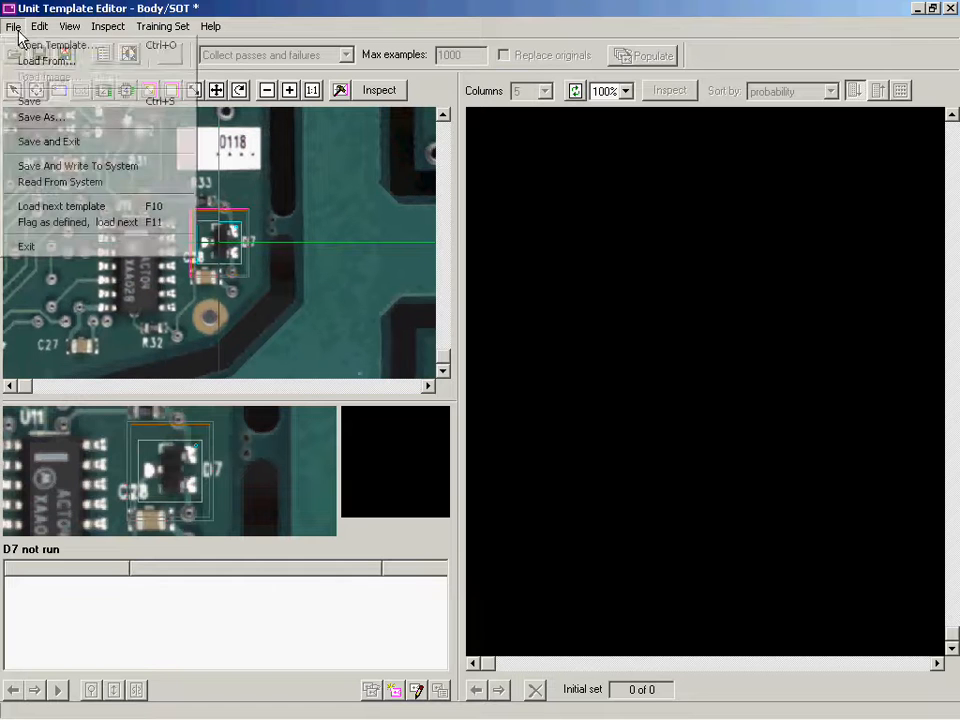
left_click(67, 207)
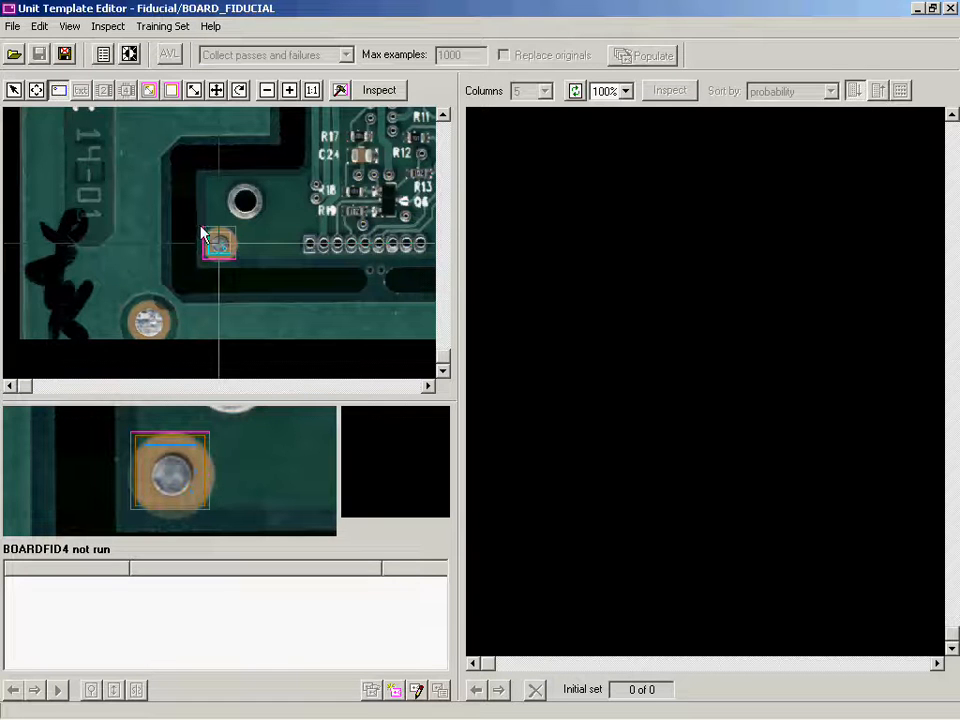
left_click_drag(238, 262, 243, 266)
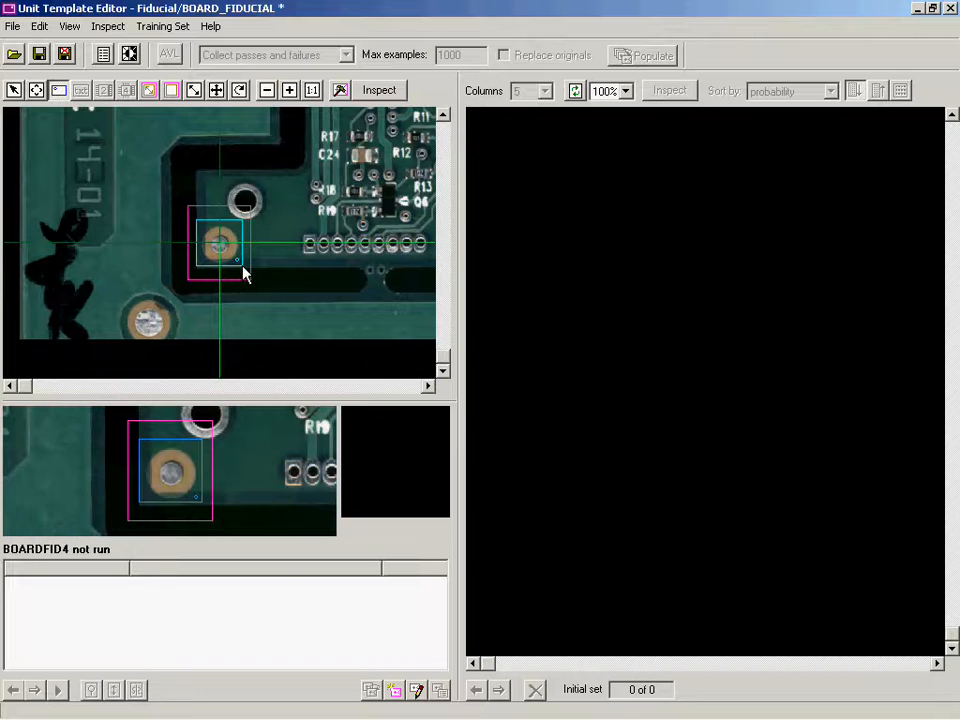
left_click(12, 26)
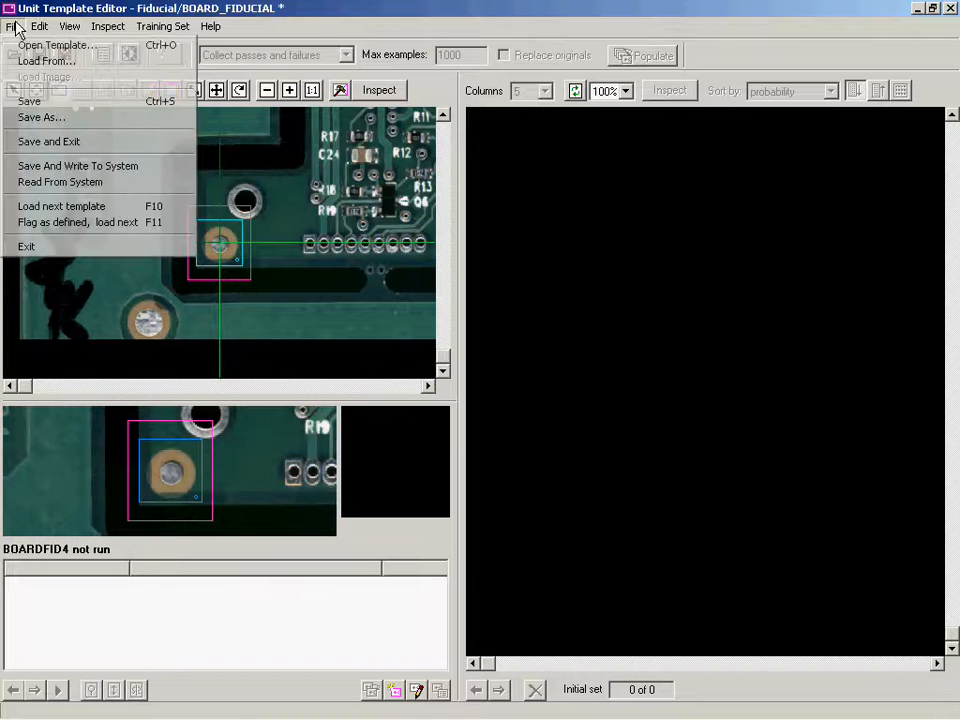
left_click(64, 206)
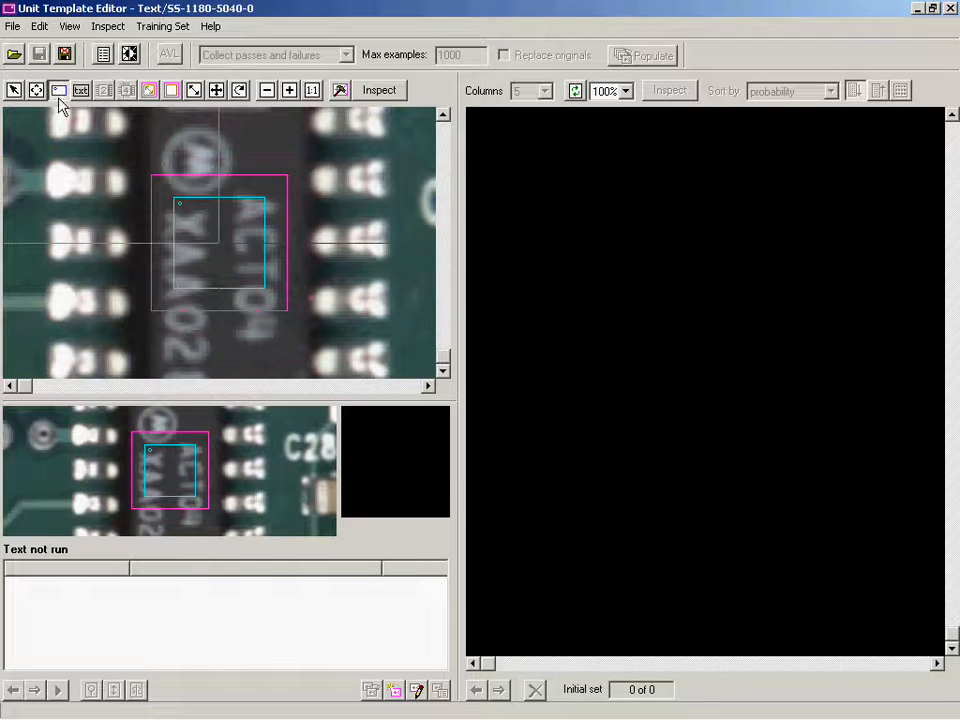
Draw the text template boxes around the chip bodies without pins for SS-1180-5040-0 and SS-2904-0460-0, loading the next template after each.
left_click_drag(133, 118, 327, 460)
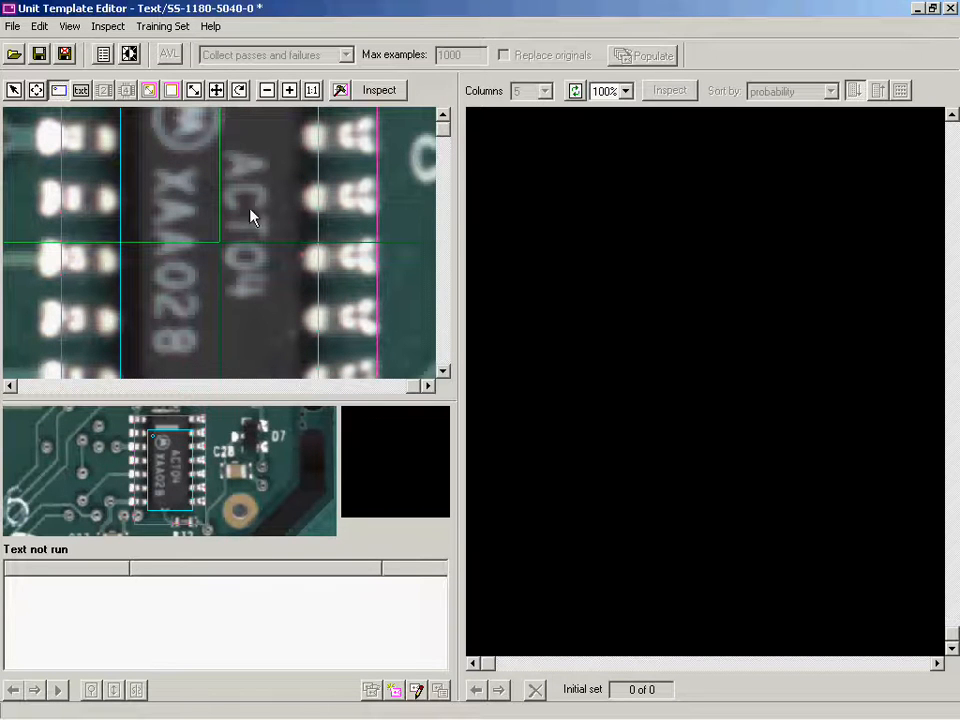
left_click(12, 26)
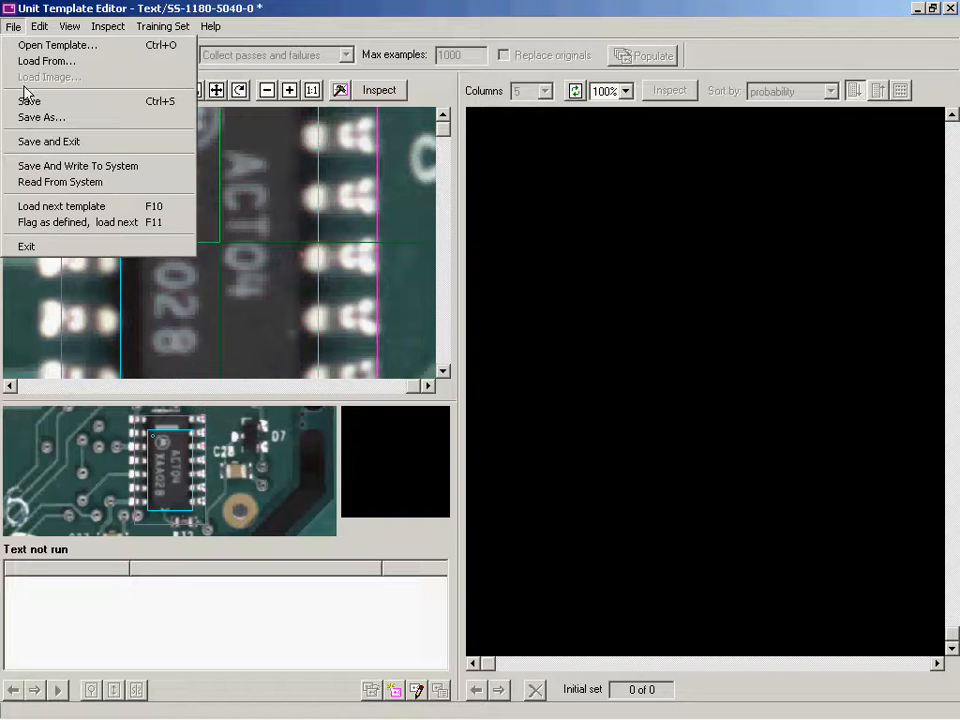
left_click(66, 208)
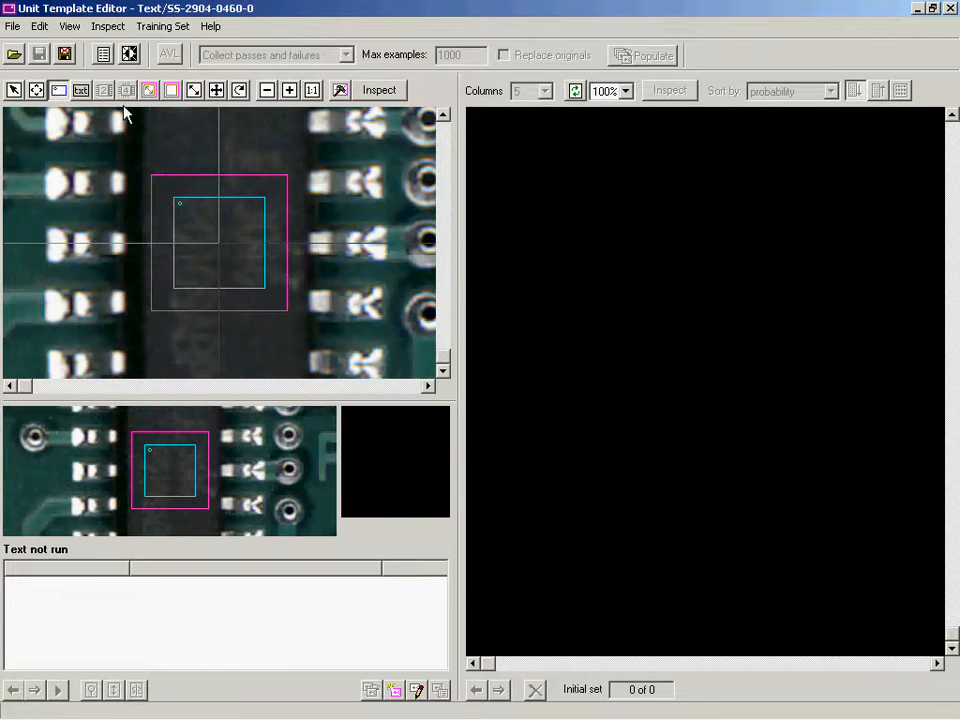
left_click_drag(130, 108, 318, 392)
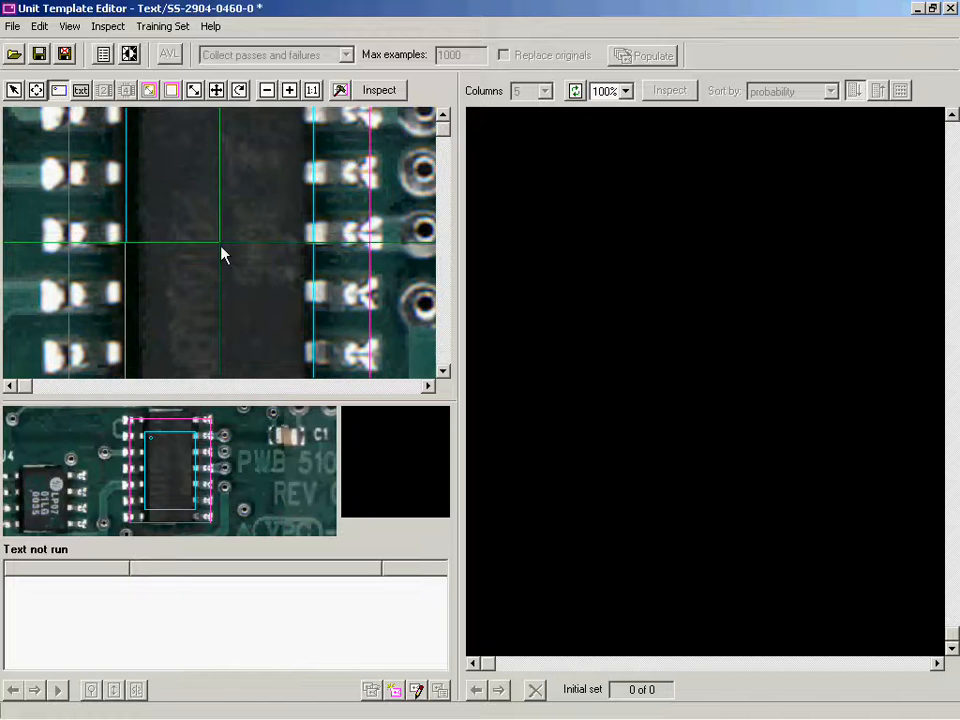
left_click(13, 26)
left_click(64, 208)
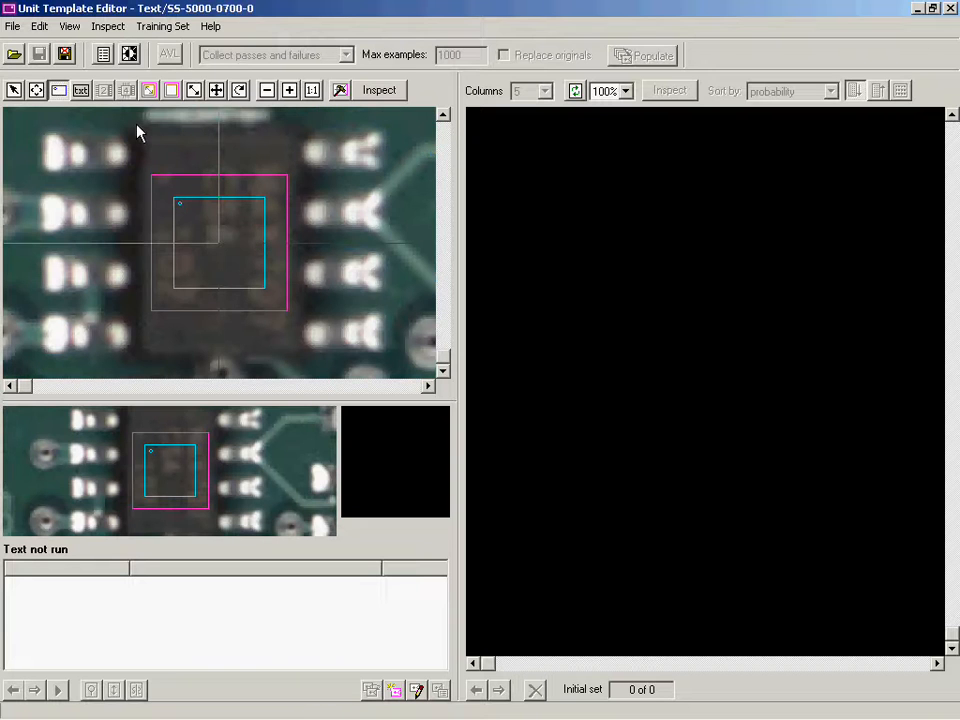
Draw the text template box around U12's chip body without pins for SS-5000-0700-0 and load the next template.
left_click_drag(136, 124, 304, 355)
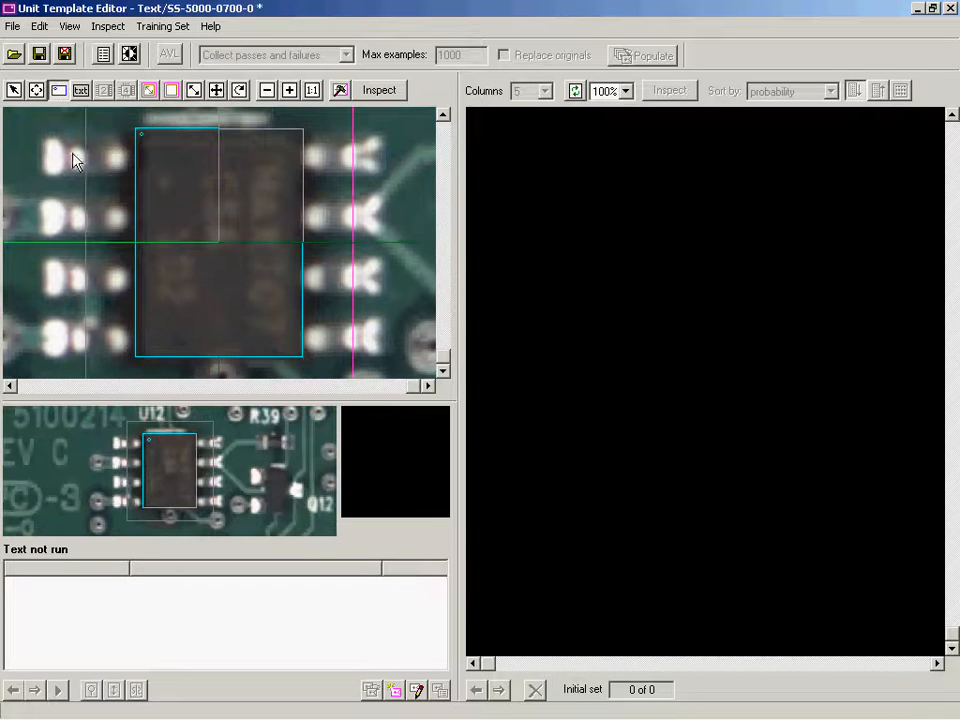
left_click(13, 27)
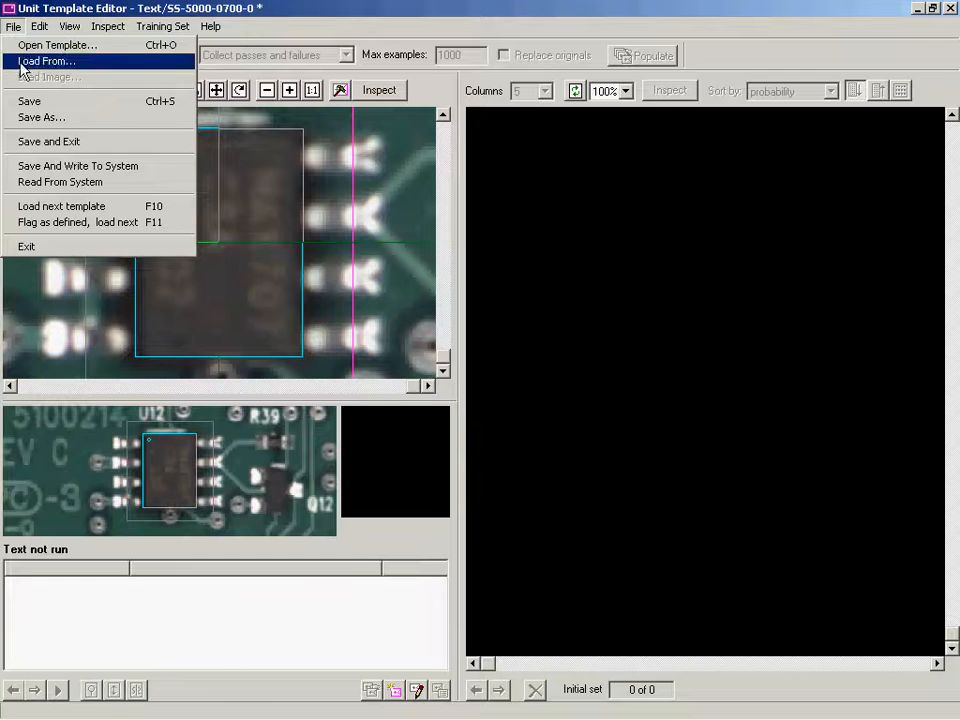
left_click(57, 210)
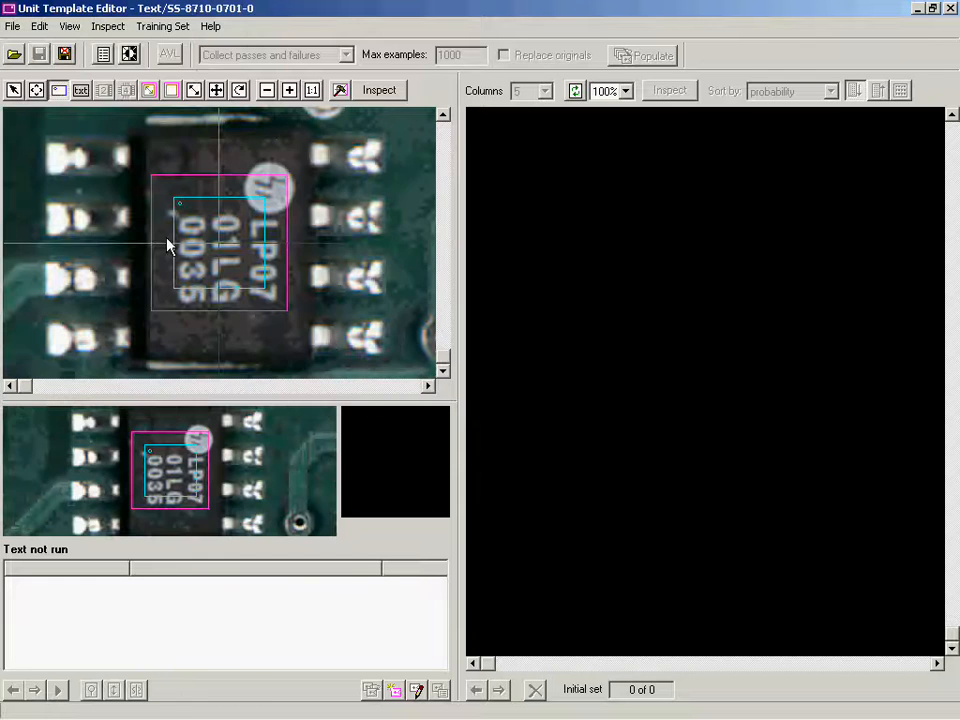
Box U4's chip body without pins for the SS-8710-0701-0 text template, saving and closing it without restarting the list, and save the assembly.
left_click_drag(132, 122, 308, 366)
left_click(12, 26)
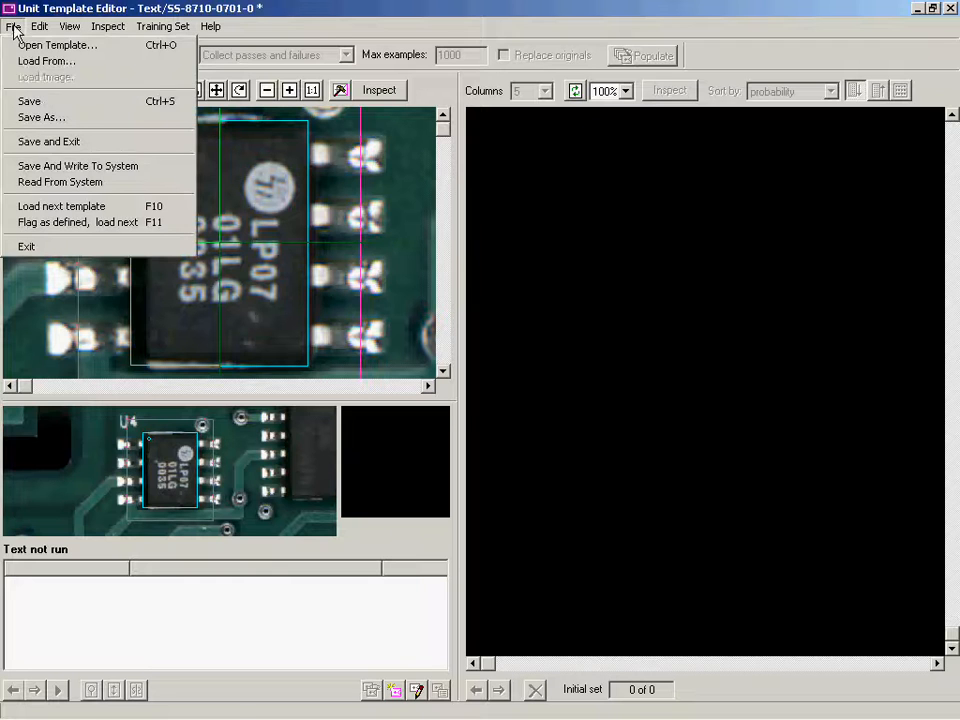
left_click(70, 208)
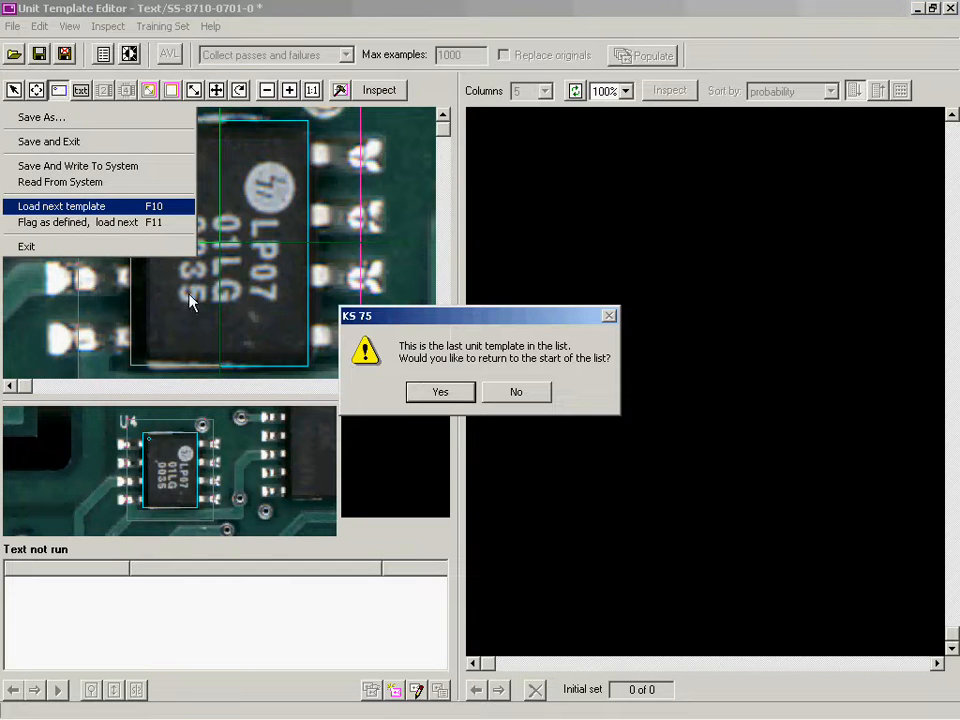
left_click(510, 392)
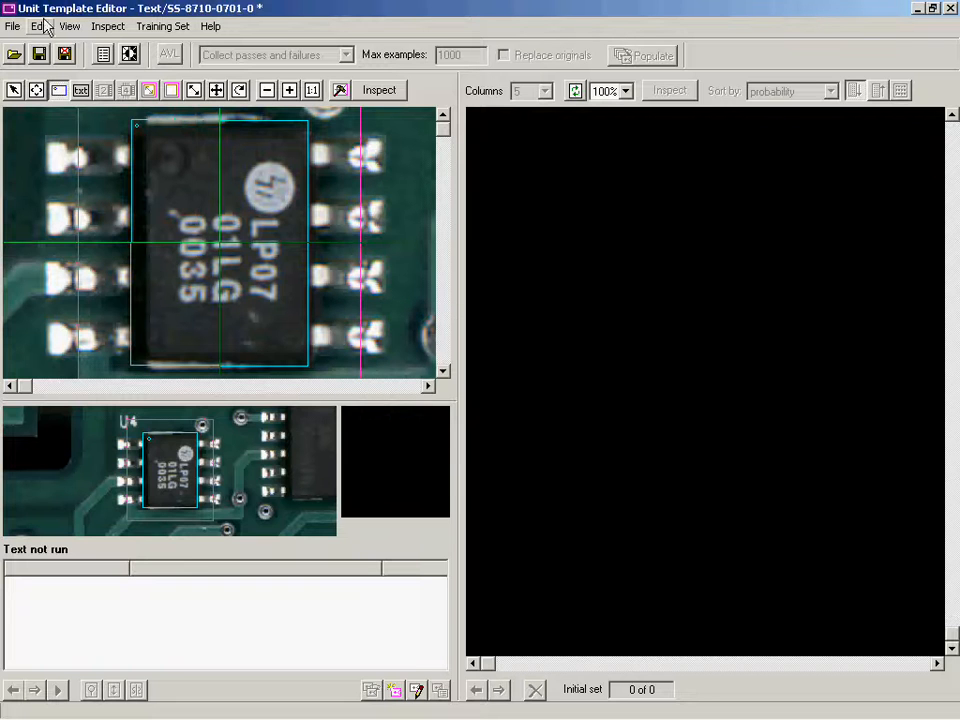
left_click(64, 54)
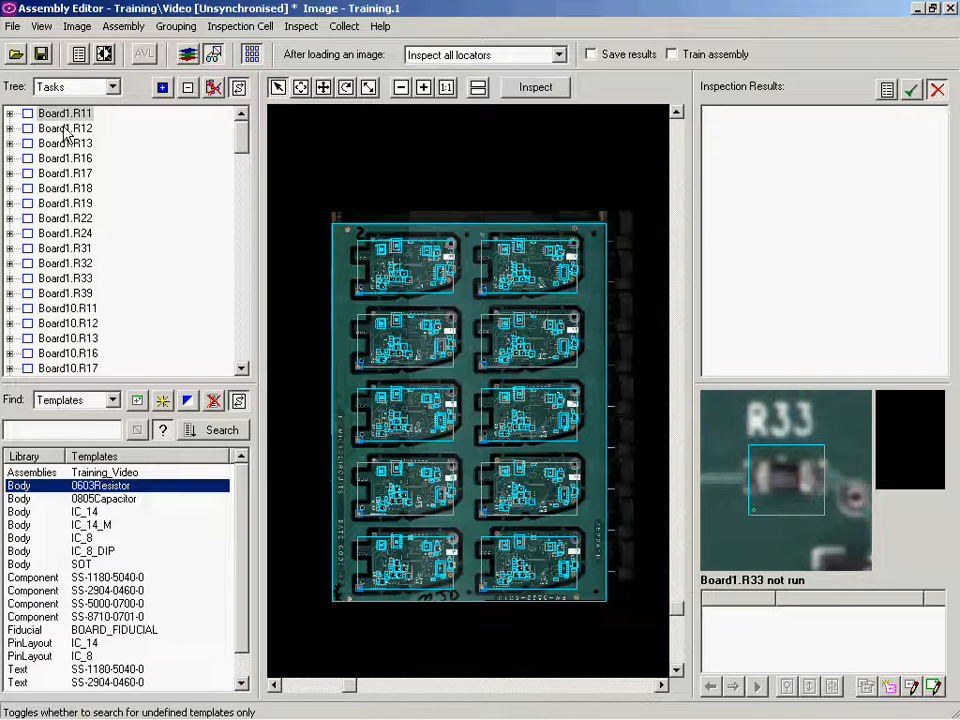
left_click(42, 55)
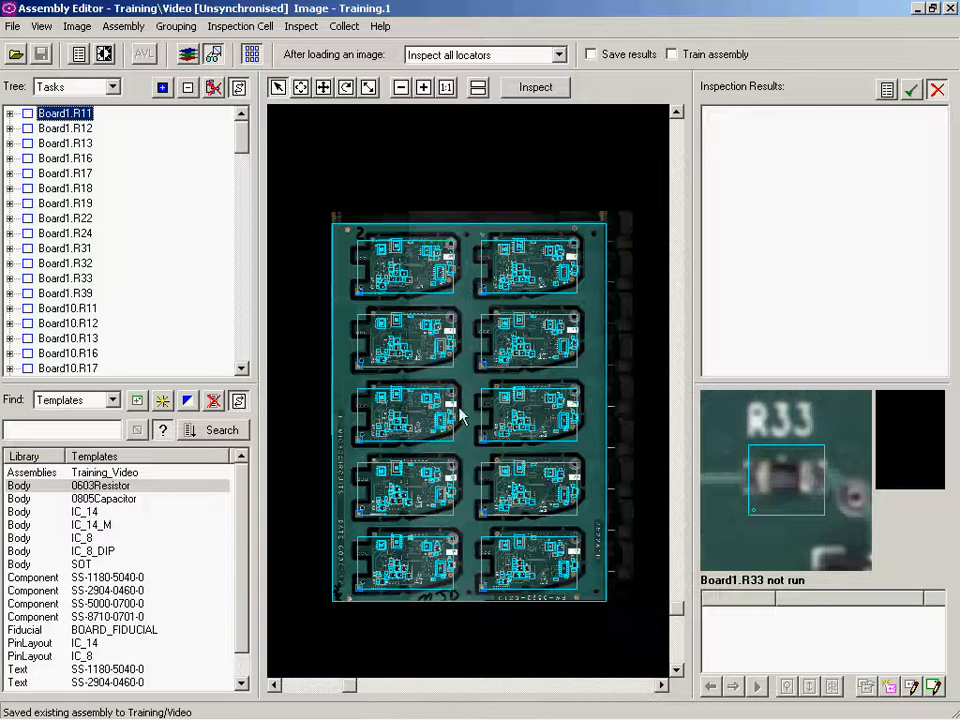
Load the selected images Training.1 and Training.2 as an image sequence and start collecting on it.
left_click(78, 27)
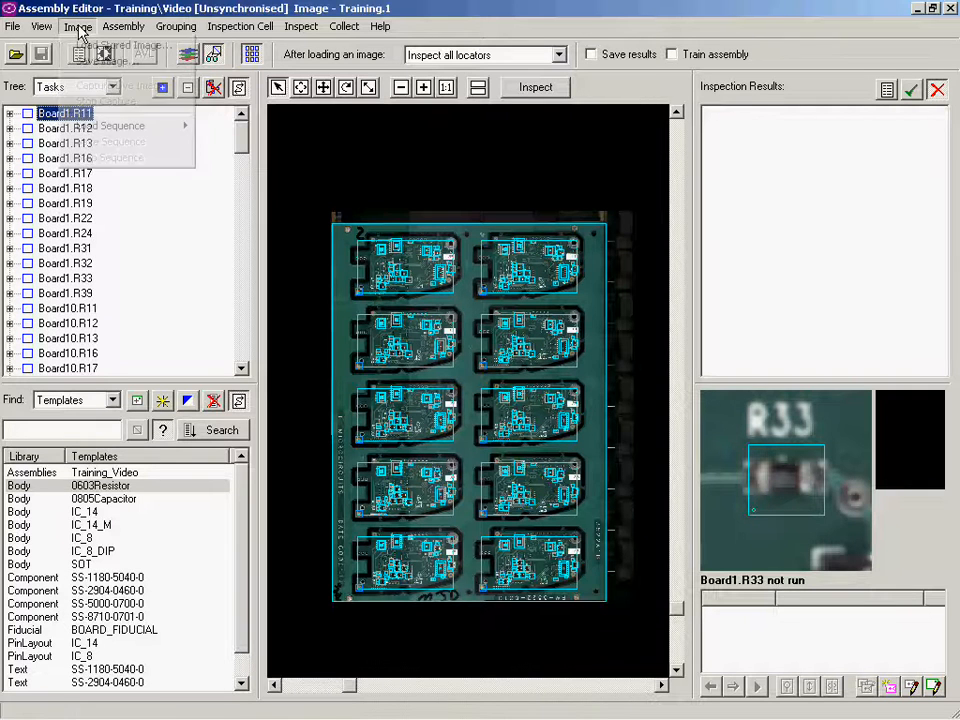
mouse_move(100, 131)
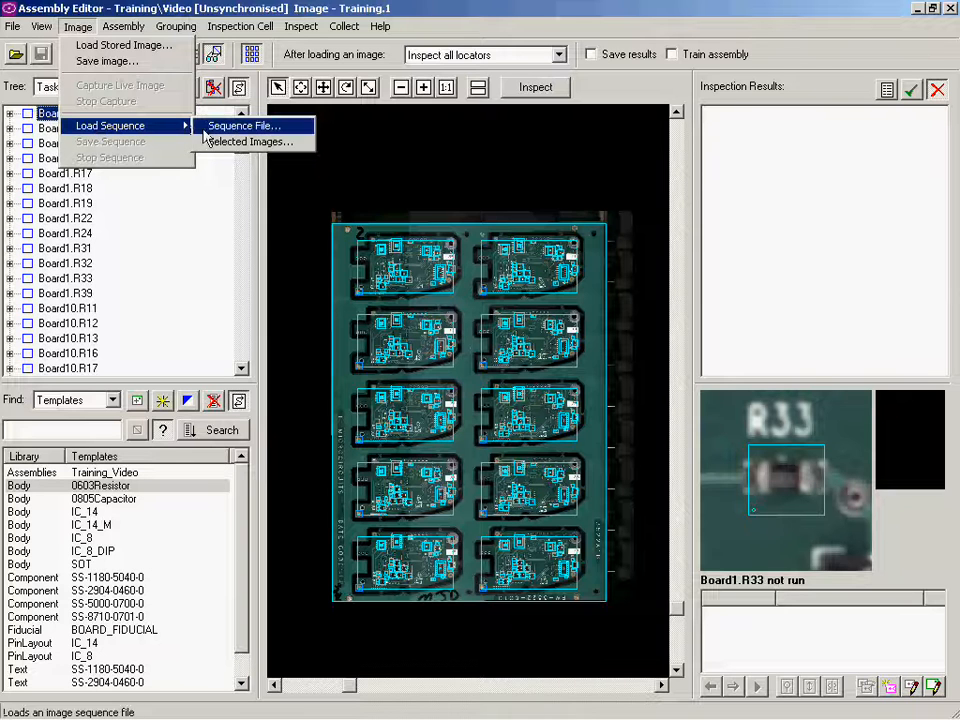
left_click(240, 143)
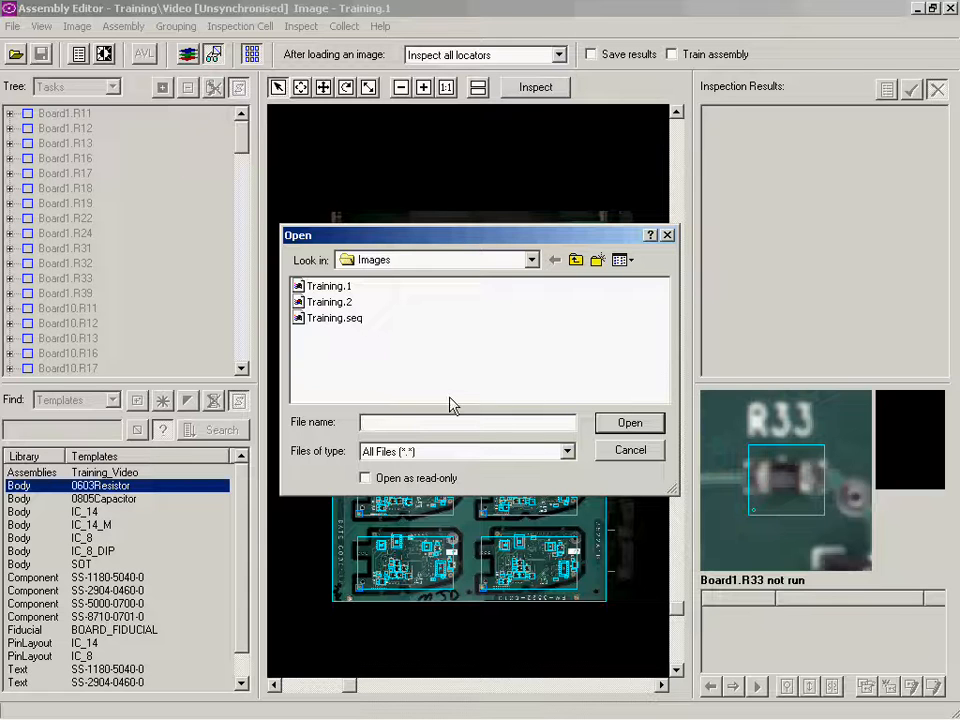
left_click(326, 288)
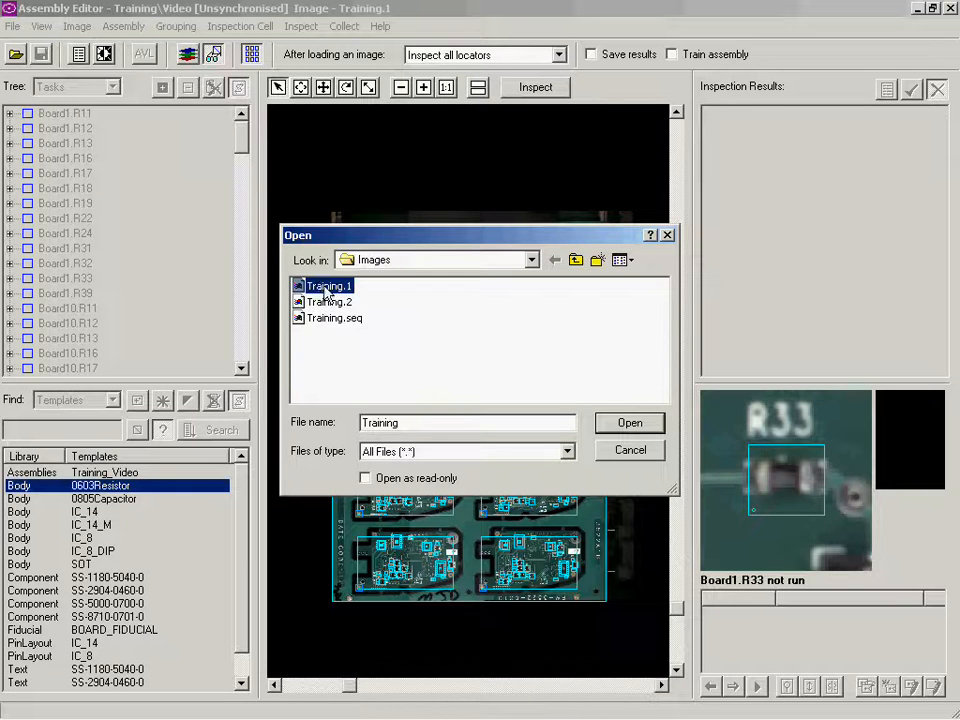
left_click(328, 302, "shift")
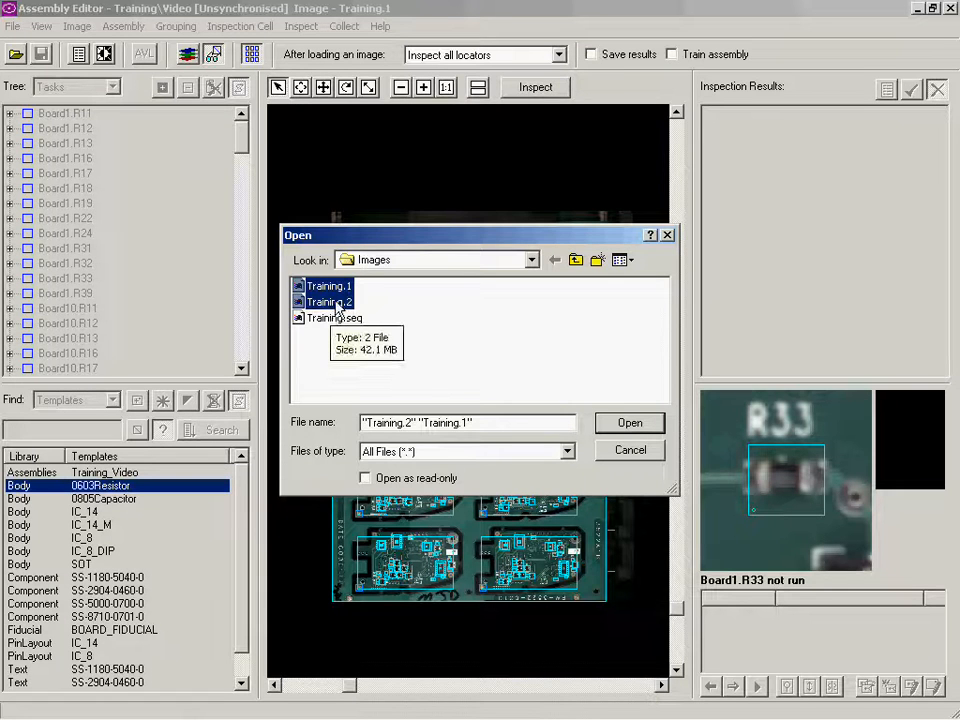
left_click(628, 424)
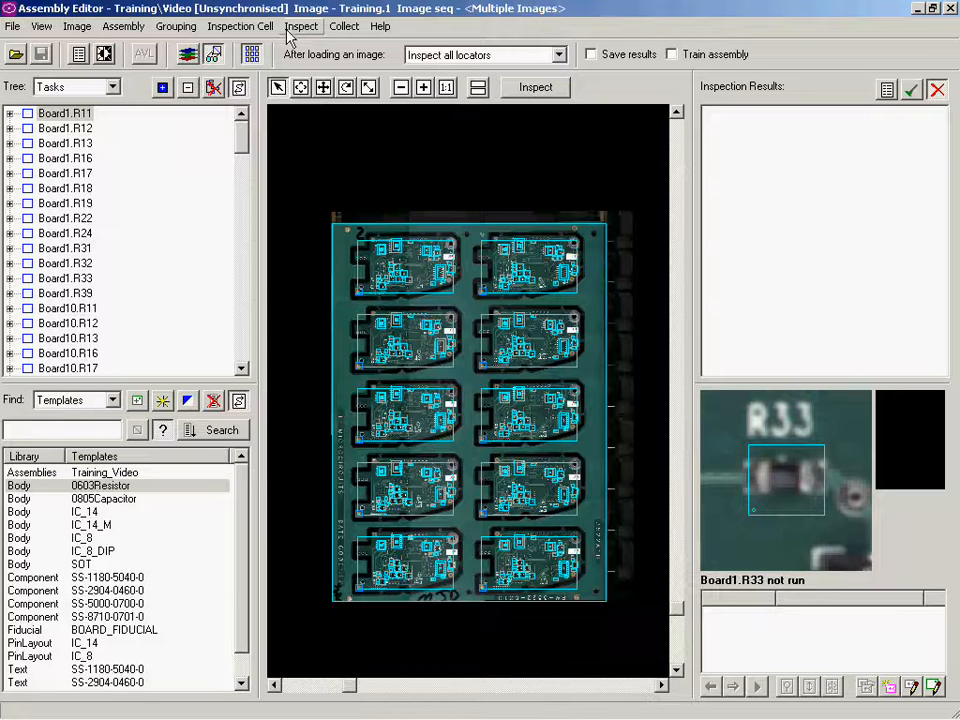
left_click(344, 28)
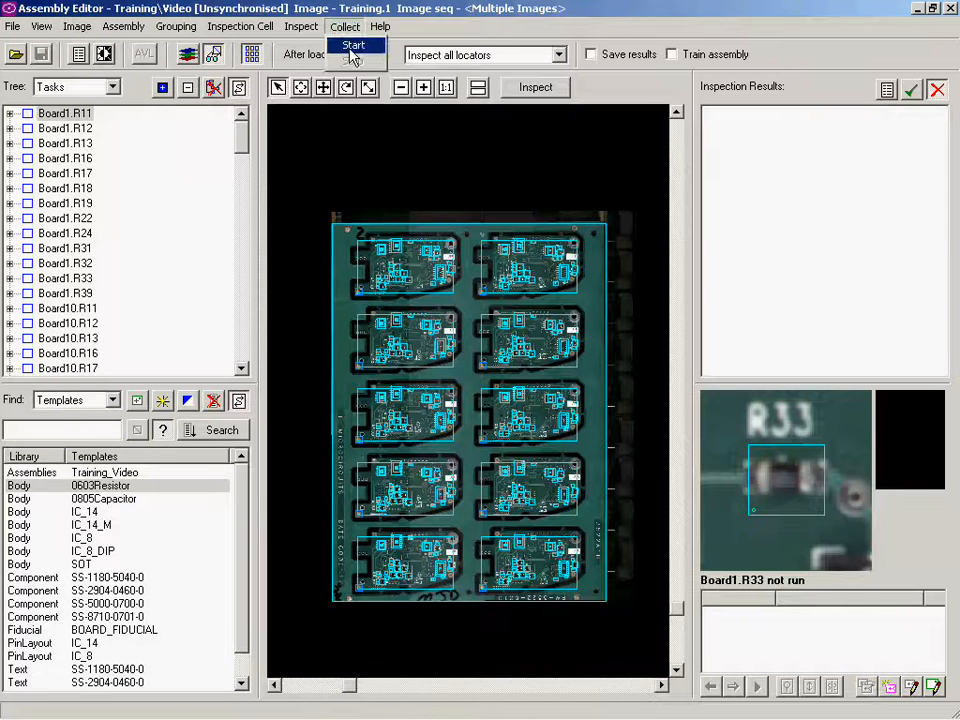
left_click(350, 46)
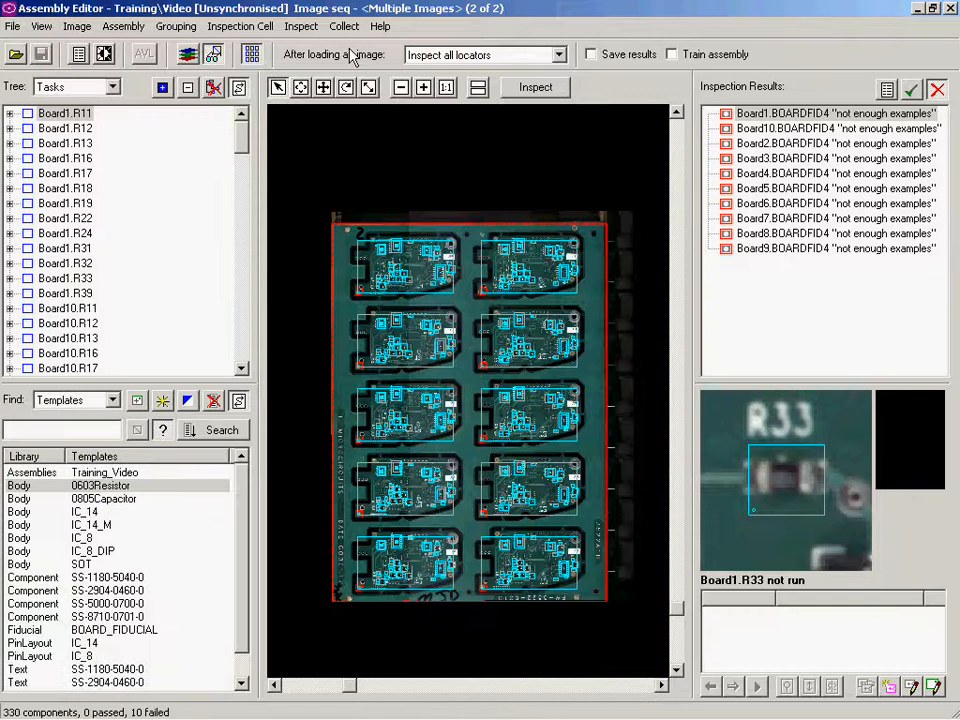
Open the BOARD_FIDUCIAL template, box the round fiducial tightly around its metal centre, and create its initial training set.
double_click(125, 633)
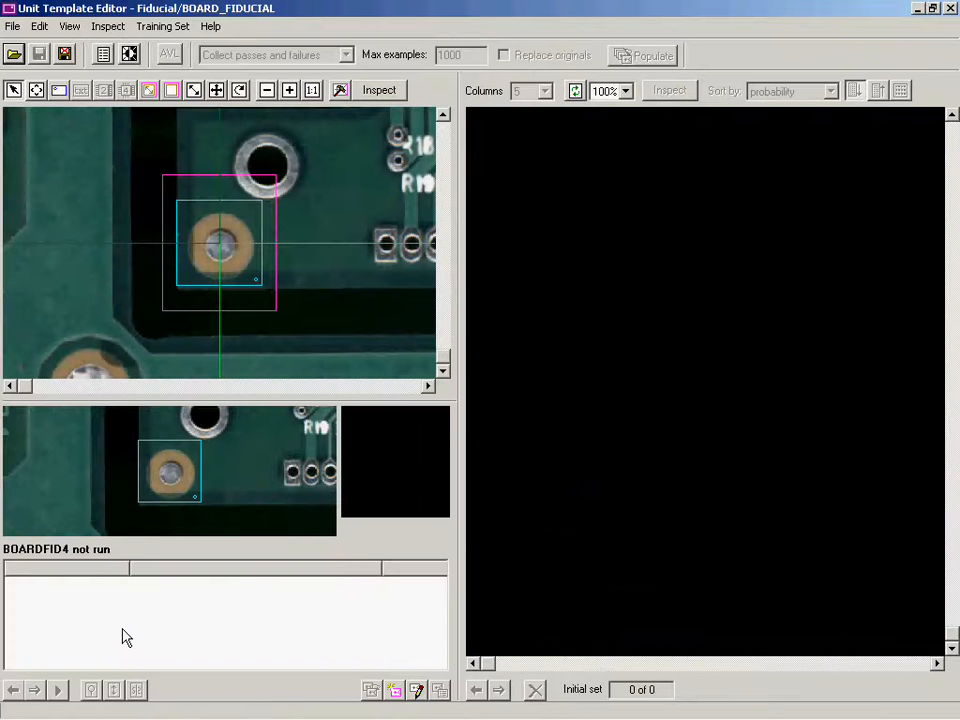
left_click(59, 90)
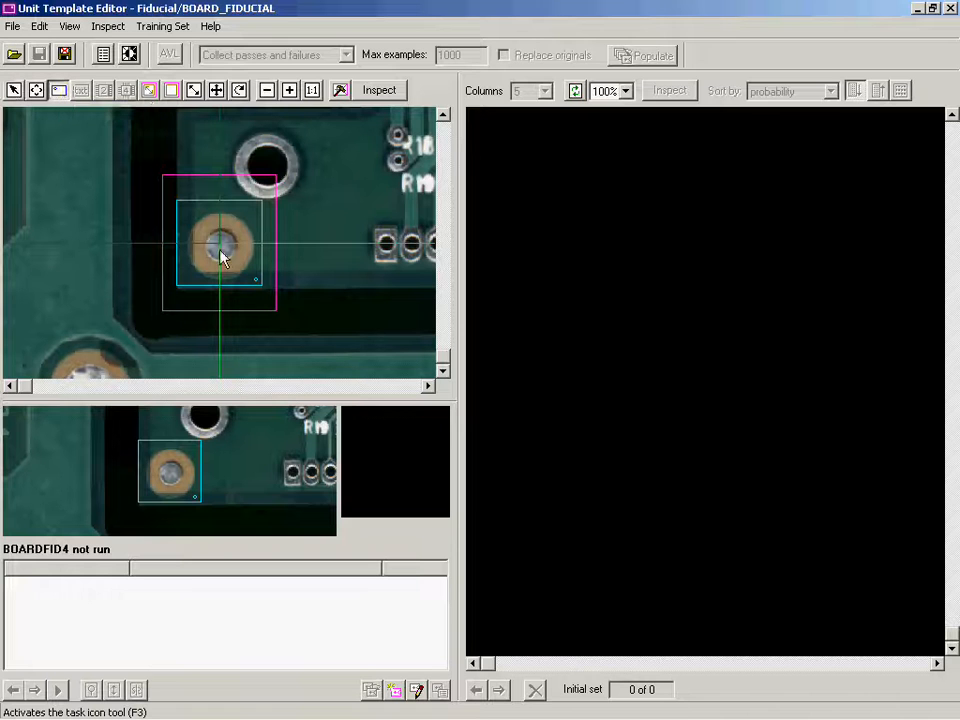
left_click_drag(200, 231, 238, 268)
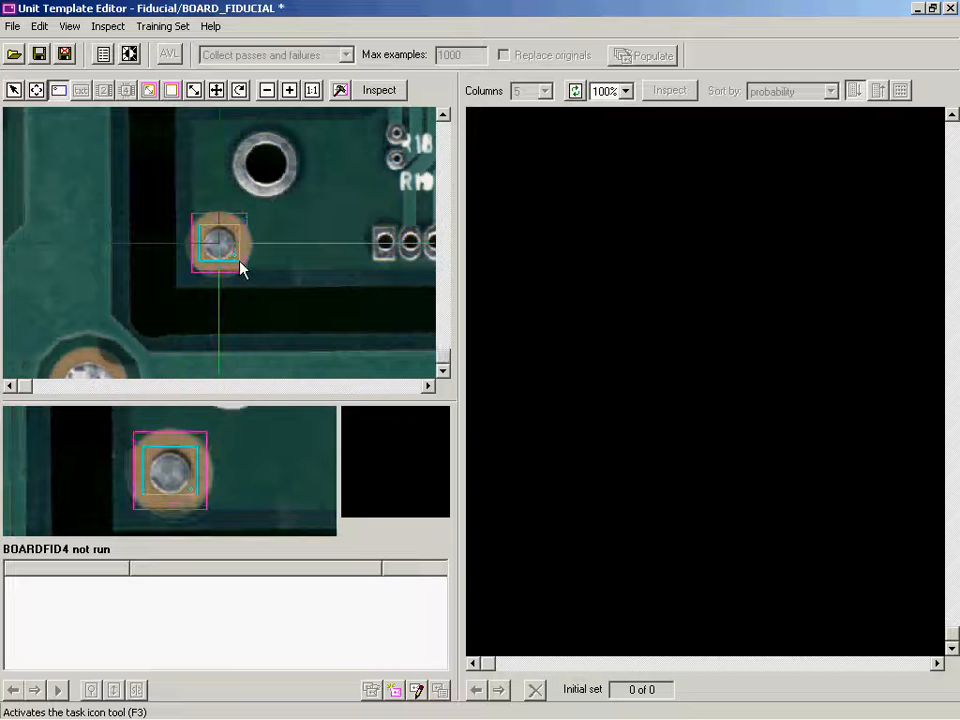
left_click(340, 90)
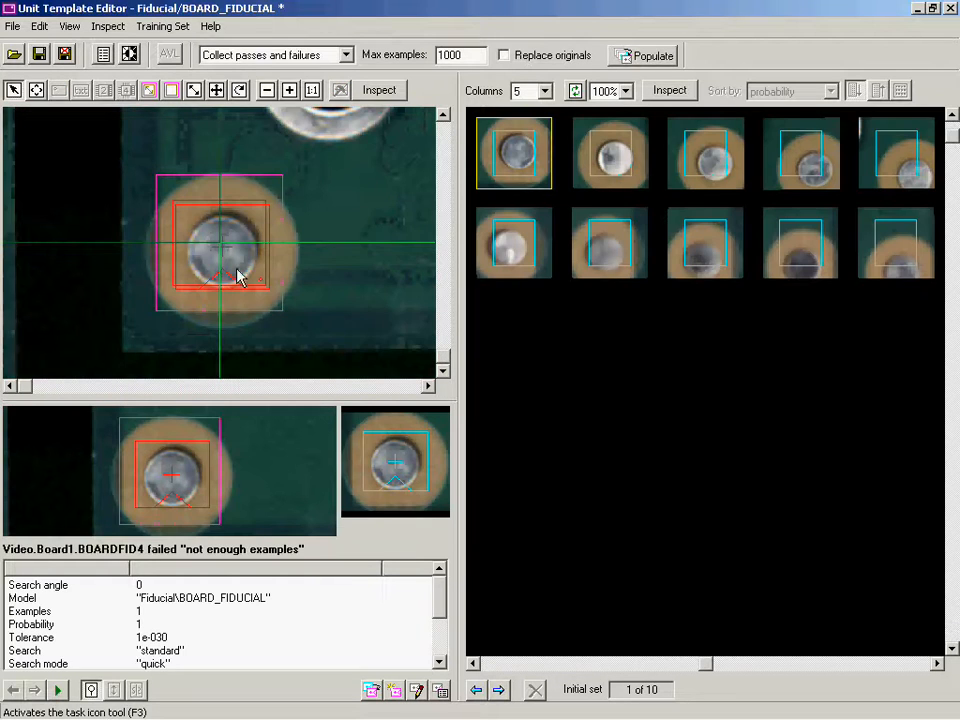
Open the BOARD_FIDUCIAL model for editing and set its extent geometry to 1.7 wide by 1.7 high.
left_click(418, 690)
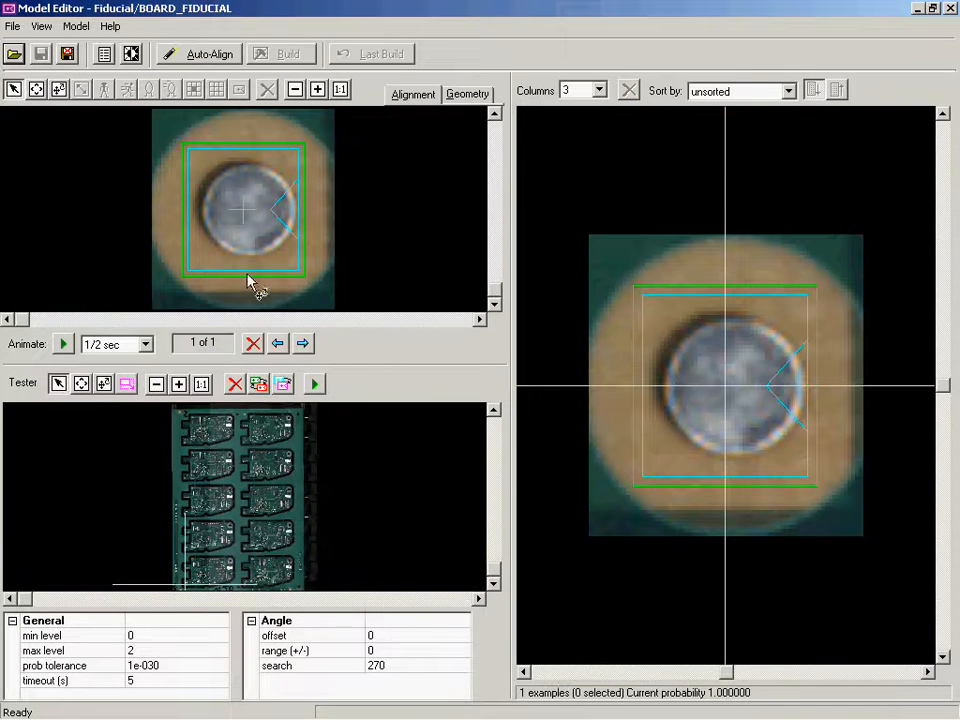
left_click(206, 155)
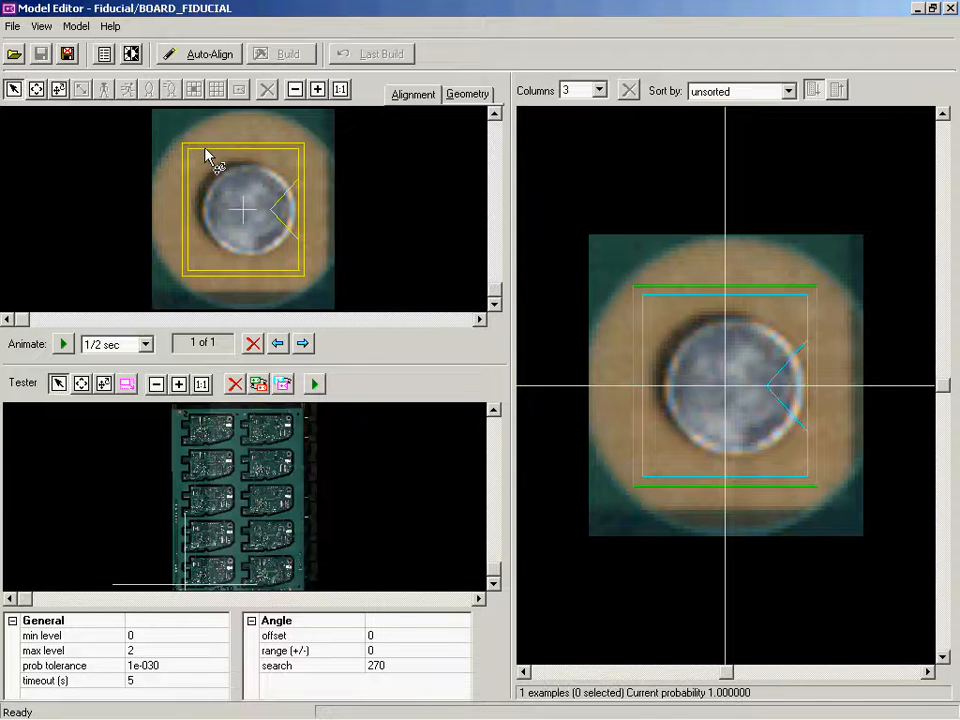
left_click(478, 96)
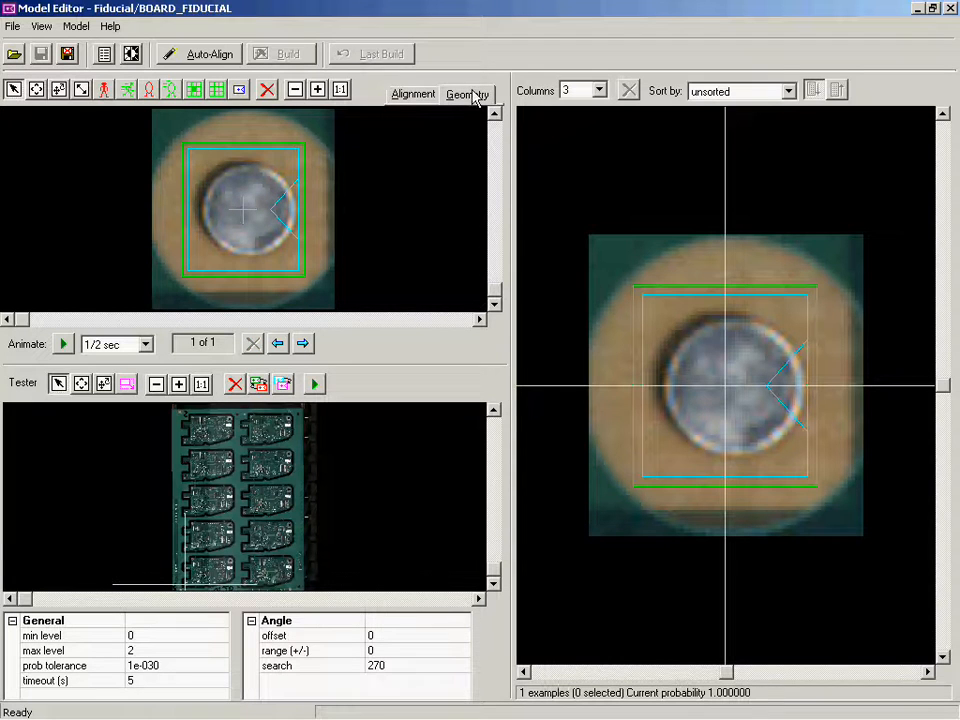
double_click(205, 155)
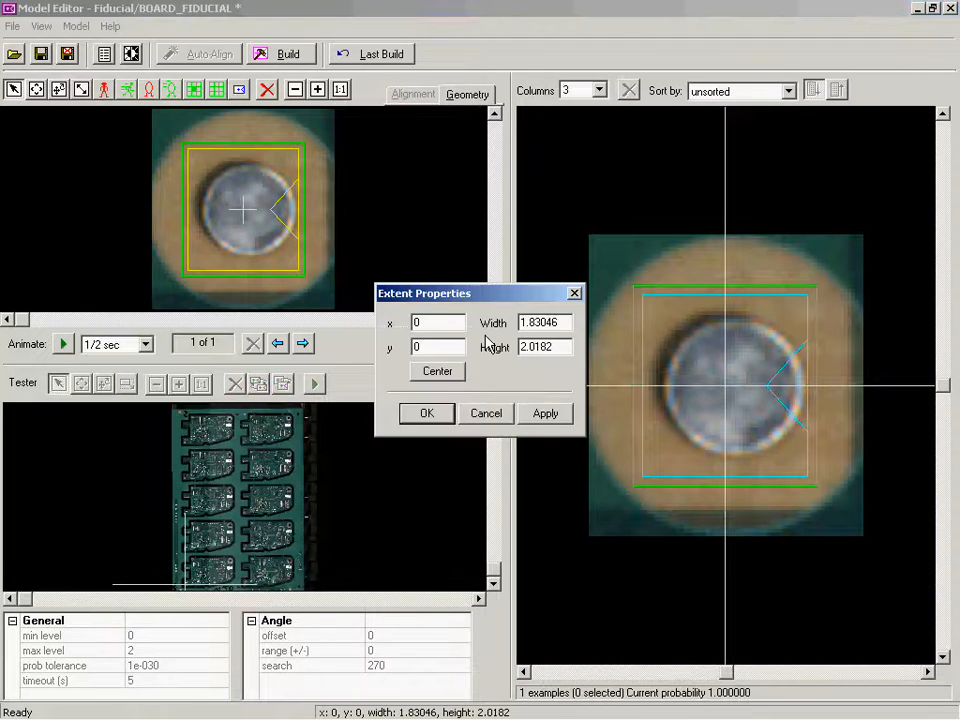
double_click(545, 321)
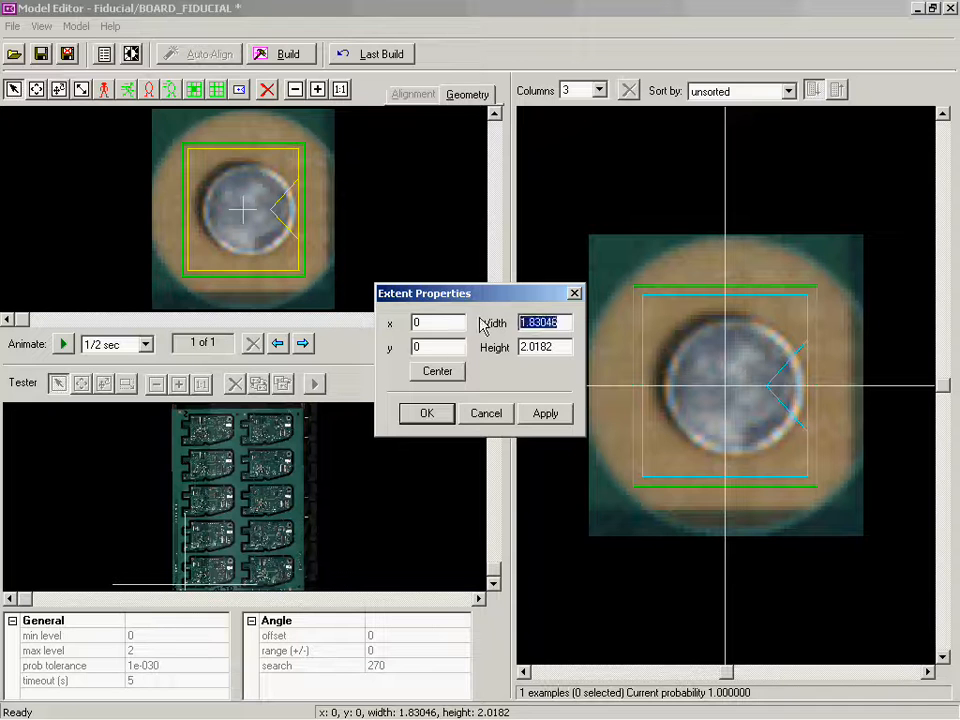
type("1.7")
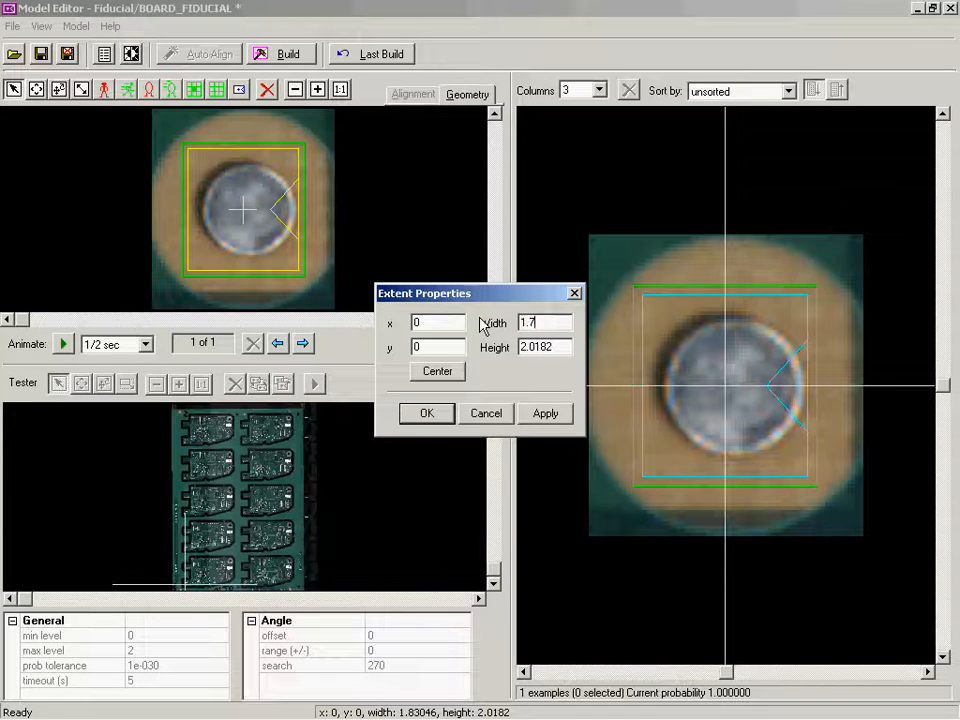
double_click(554, 340)
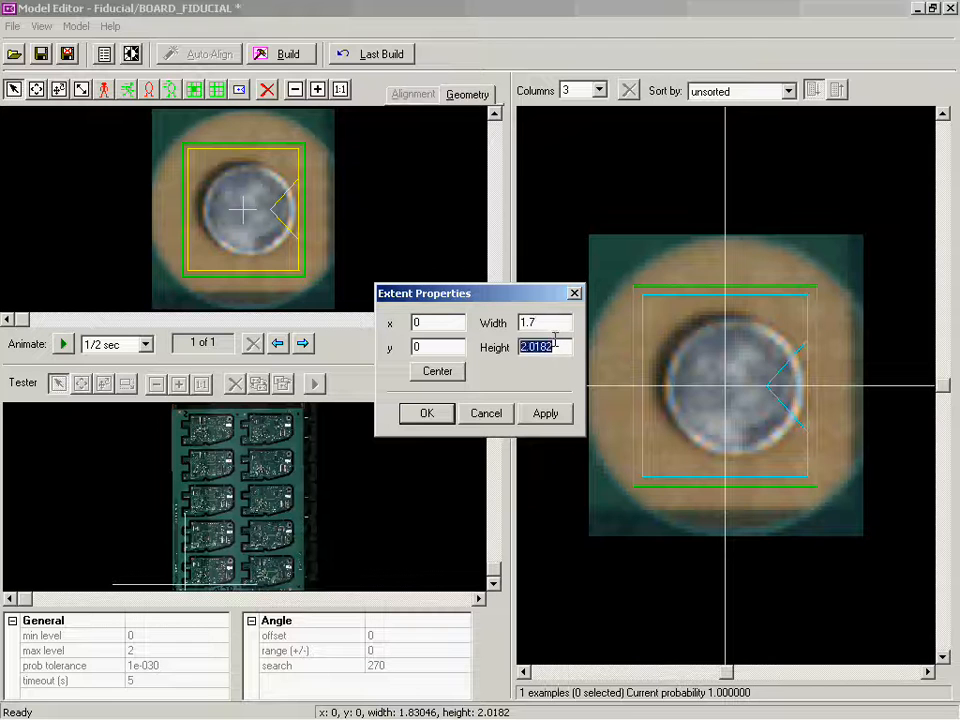
type("1.7")
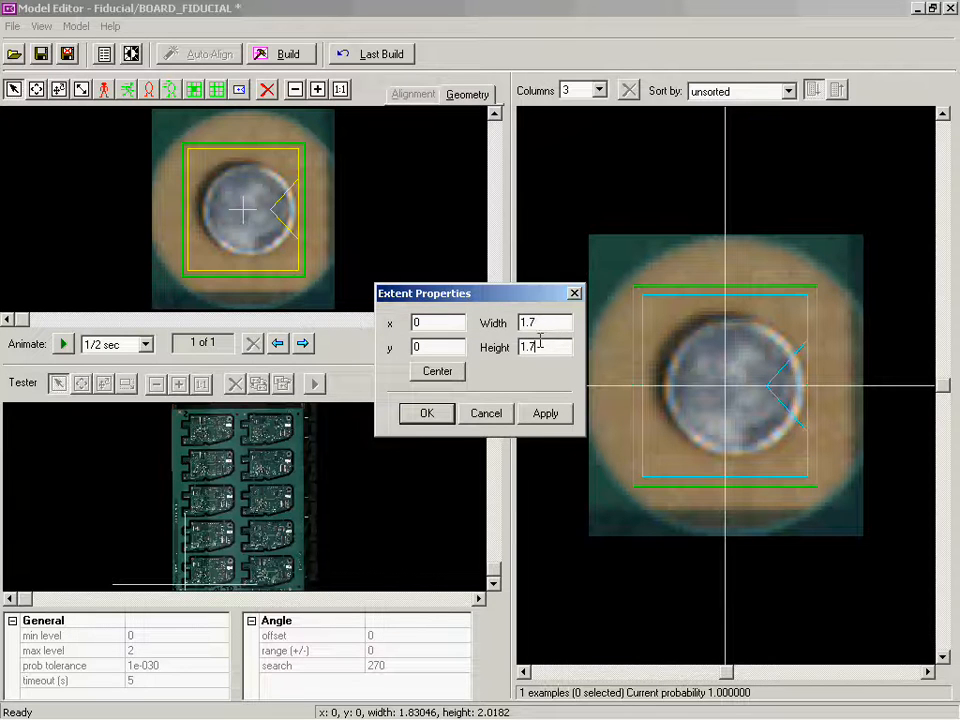
left_click(446, 410)
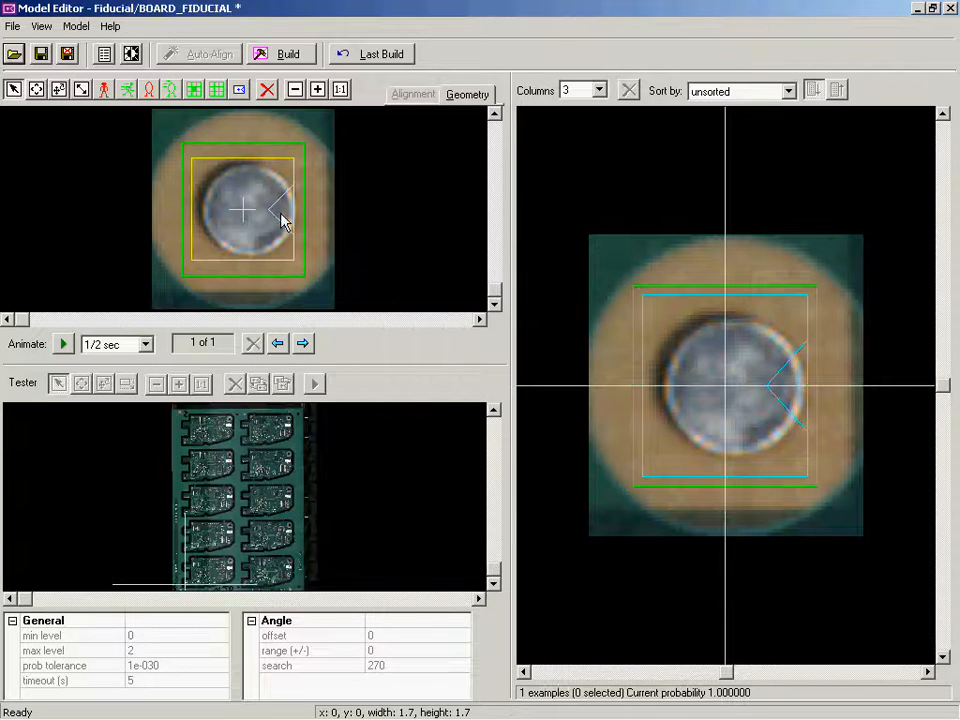
Shift the fiducial example image so that the round metal centre is centred on the model's origin cross.
left_click(58, 89)
left_click_drag(246, 214, 250, 218)
left_click(251, 214)
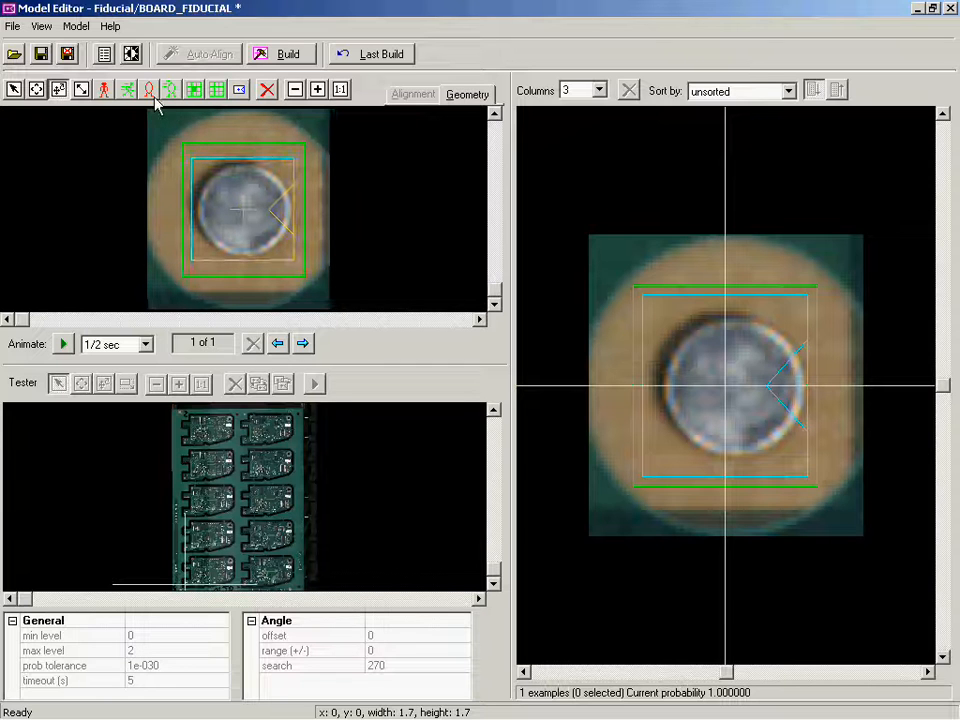
Replace the model's green rectangular region with an active ellipse about 2 by 2 centred around the fiducial.
left_click(13, 90)
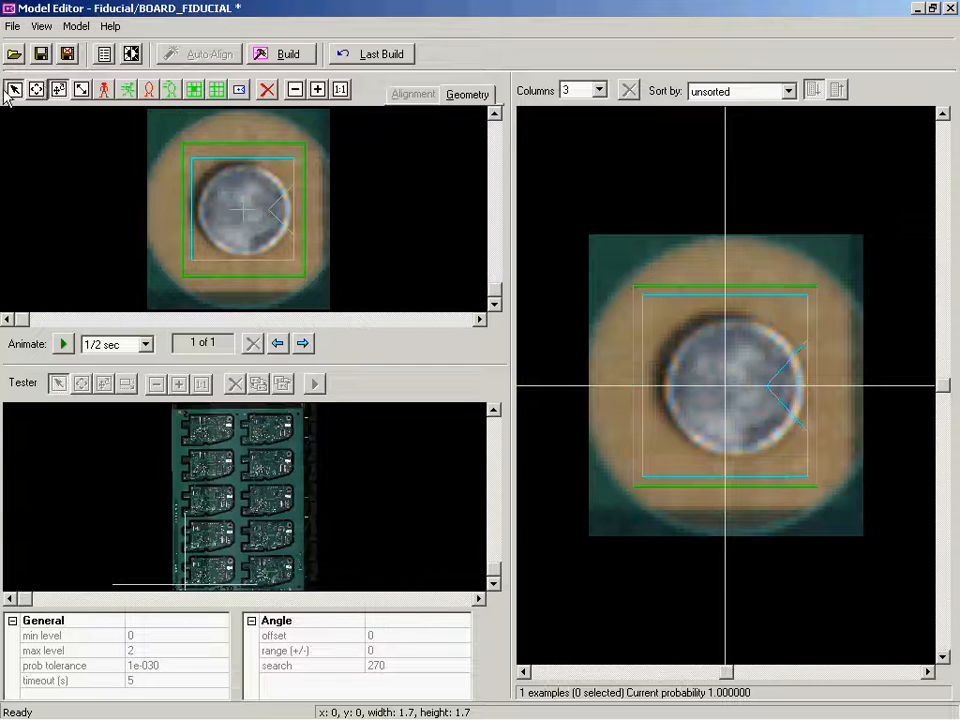
left_click(209, 145)
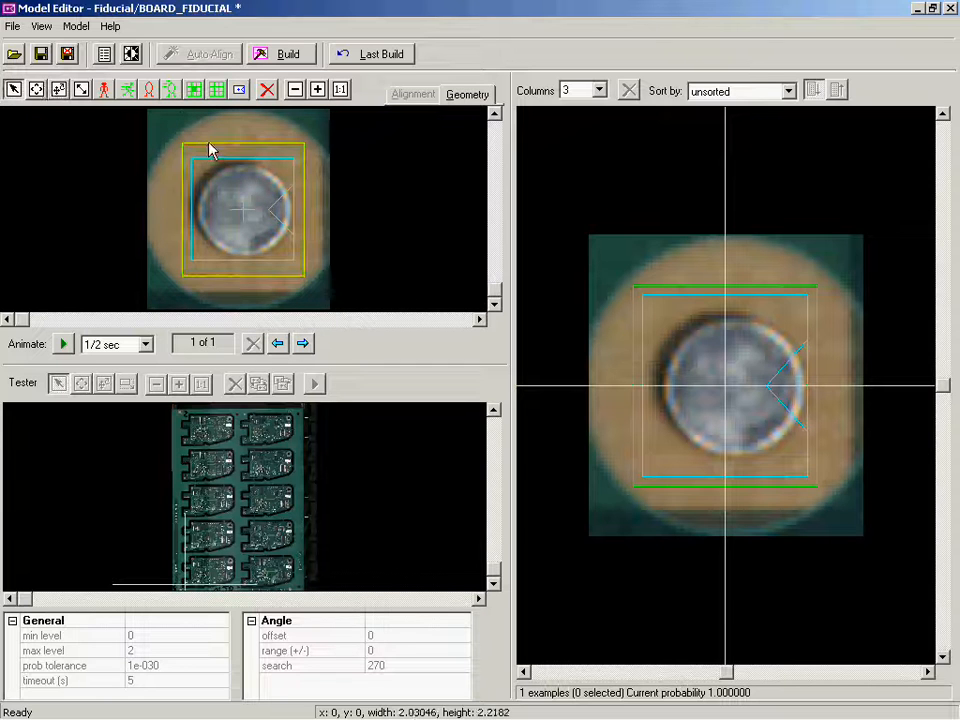
left_click(266, 90)
left_click(171, 89)
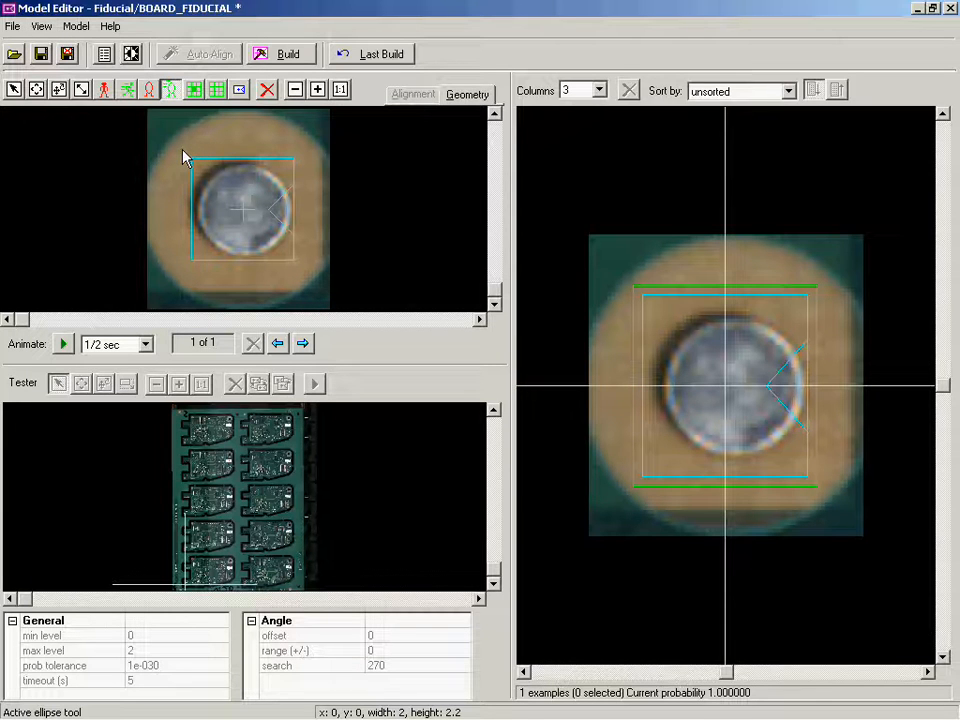
mouse_move(184, 152)
left_mouse_down()
mouse_move(306, 274)
mouse_move(323, 277)
left_mouse_up()
left_click_drag(323, 277, 304, 273)
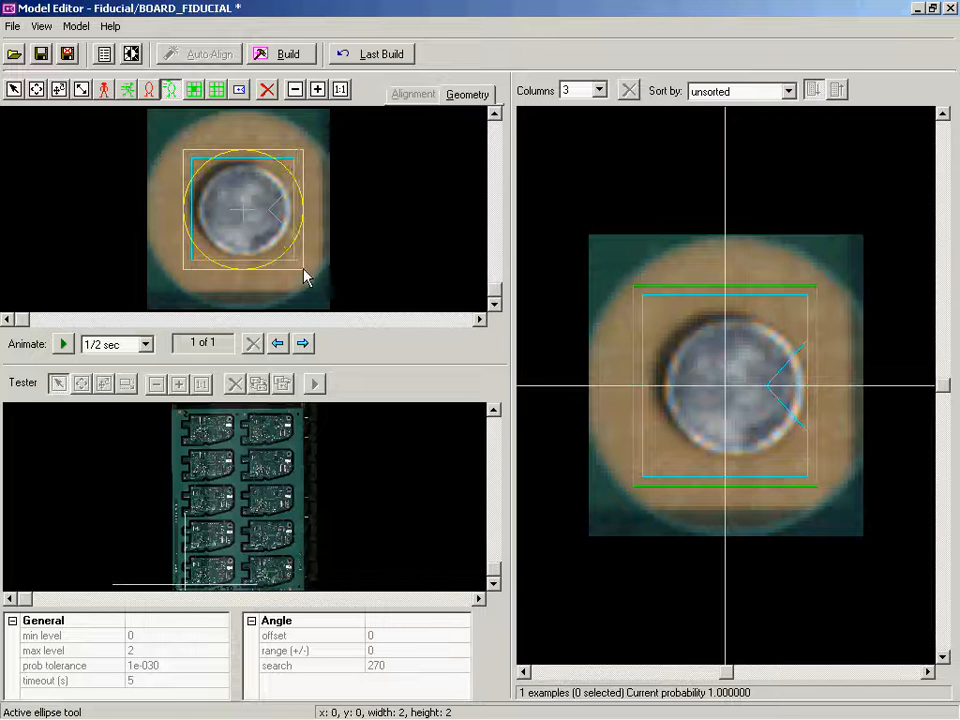
left_click_drag(305, 276, 305, 276)
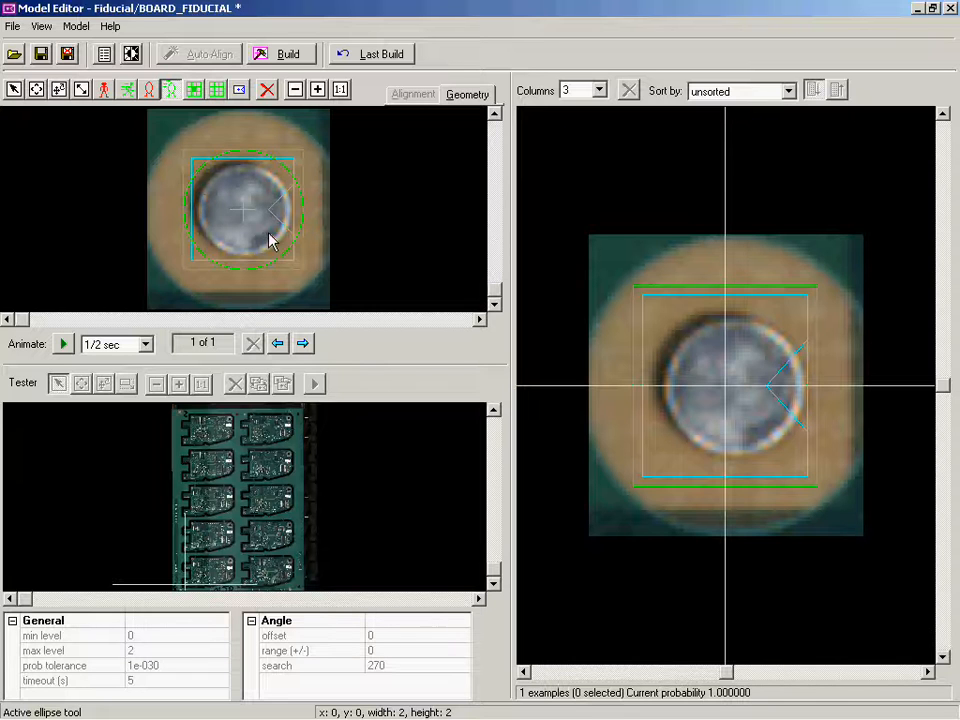
Build the fiducial model, set its rotation symmetry to 4-way, and save and close the model.
left_click(283, 56)
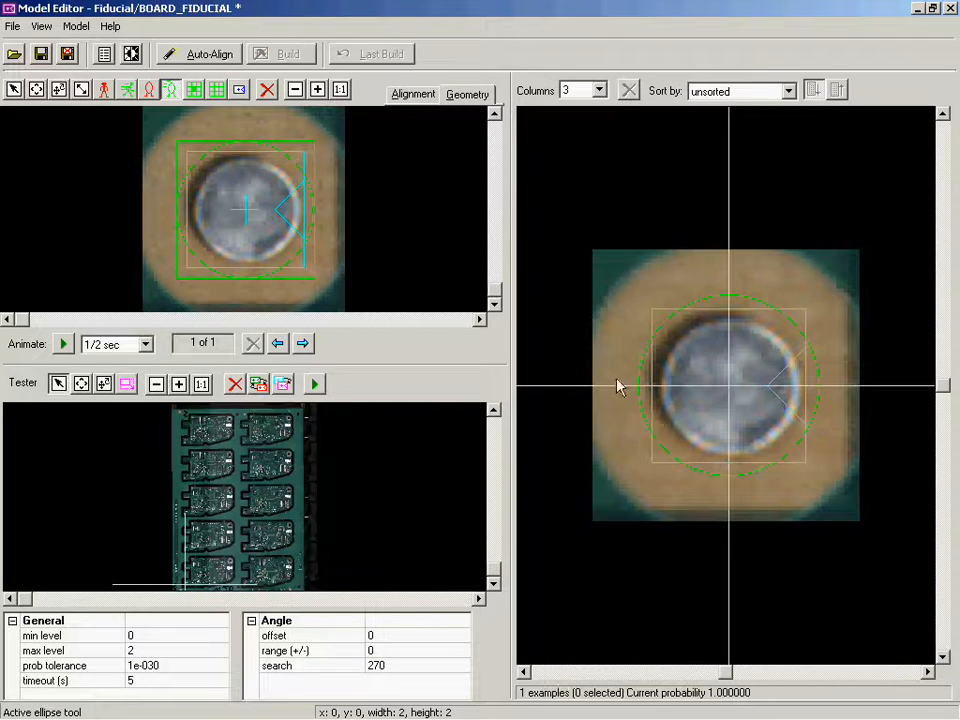
left_click(103, 55)
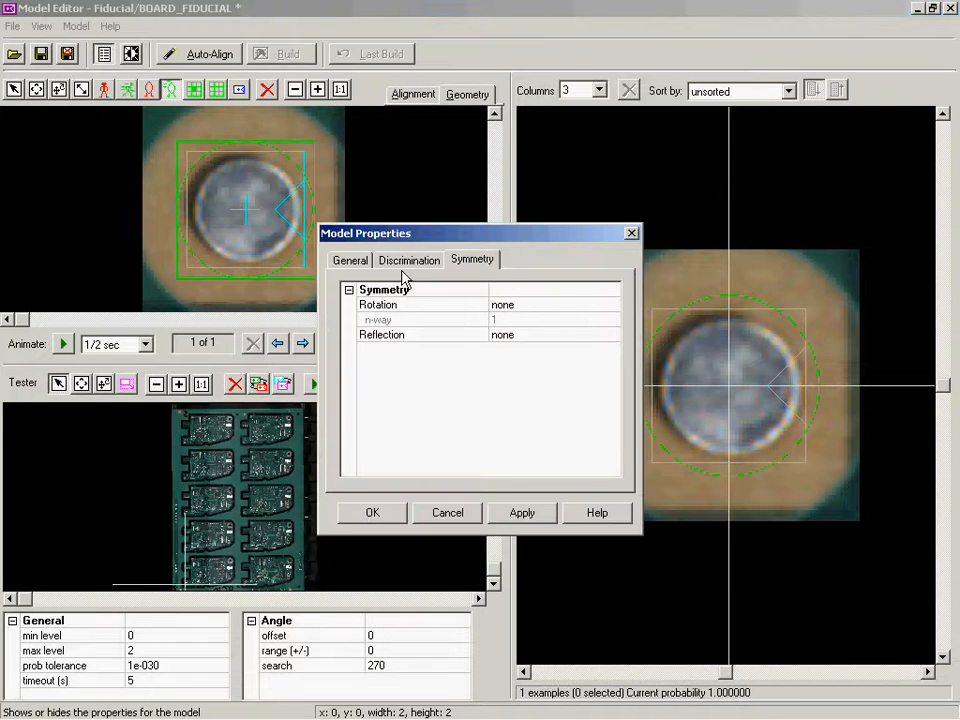
left_click(516, 316)
left_click(611, 305)
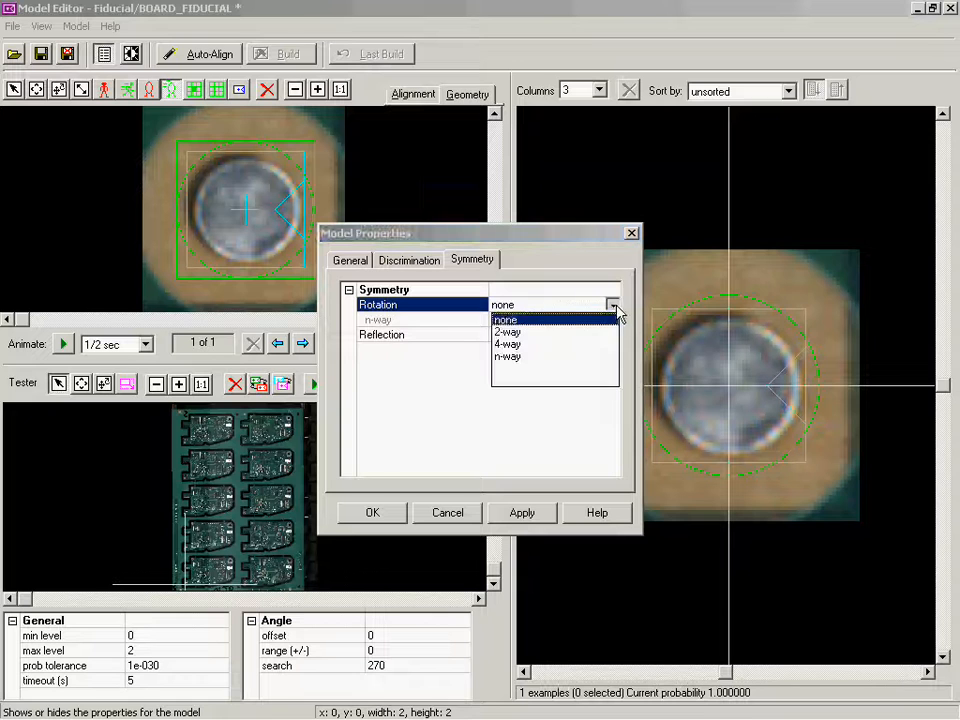
left_click(508, 345)
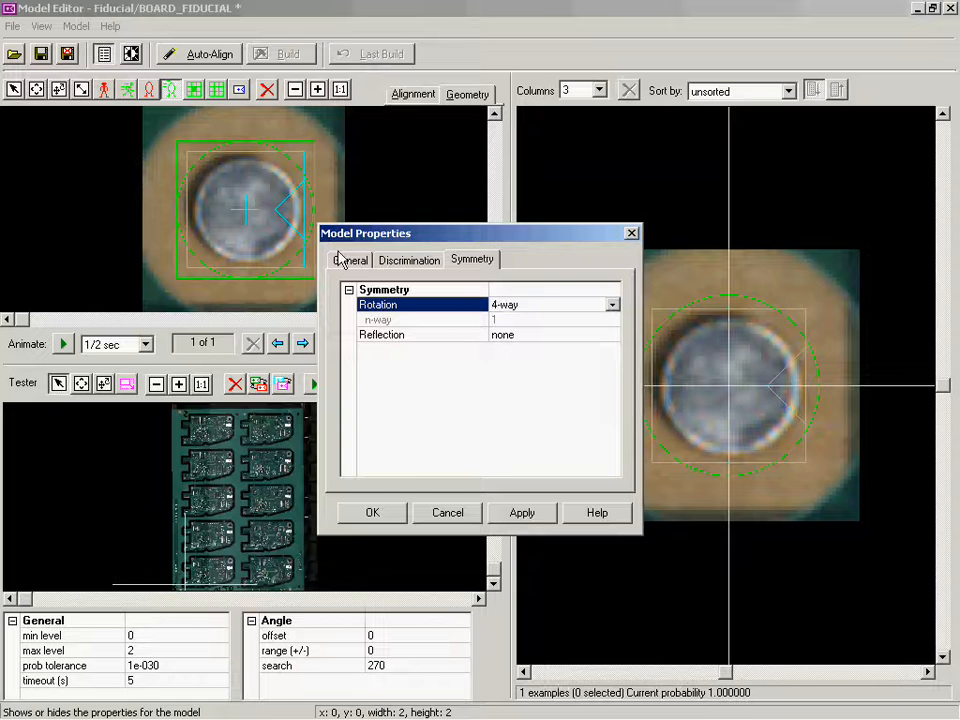
left_click(374, 513)
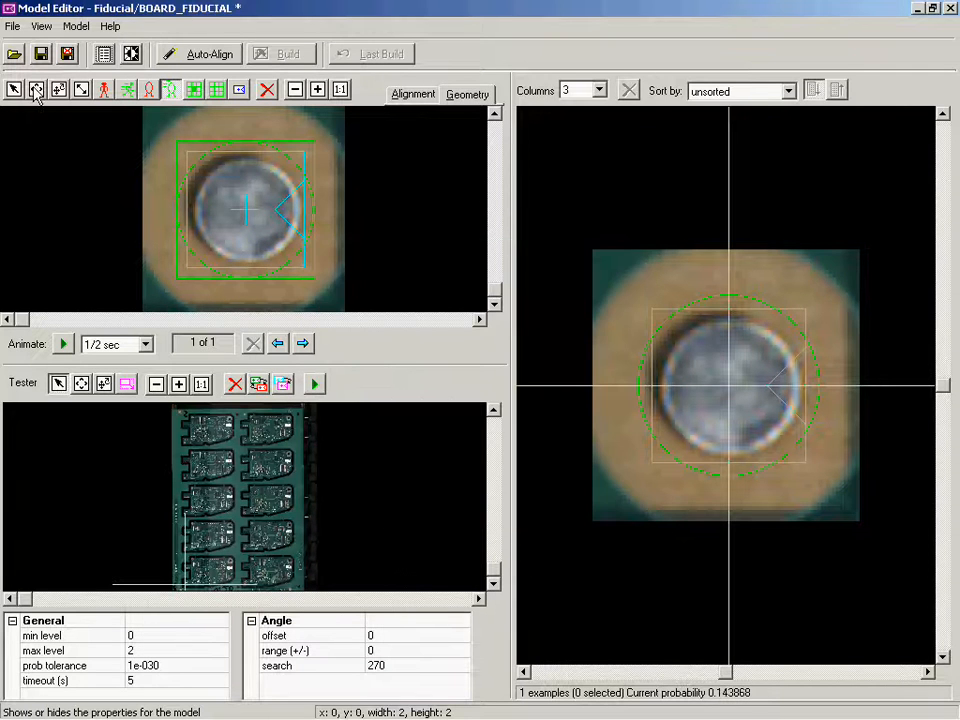
left_click(68, 57)
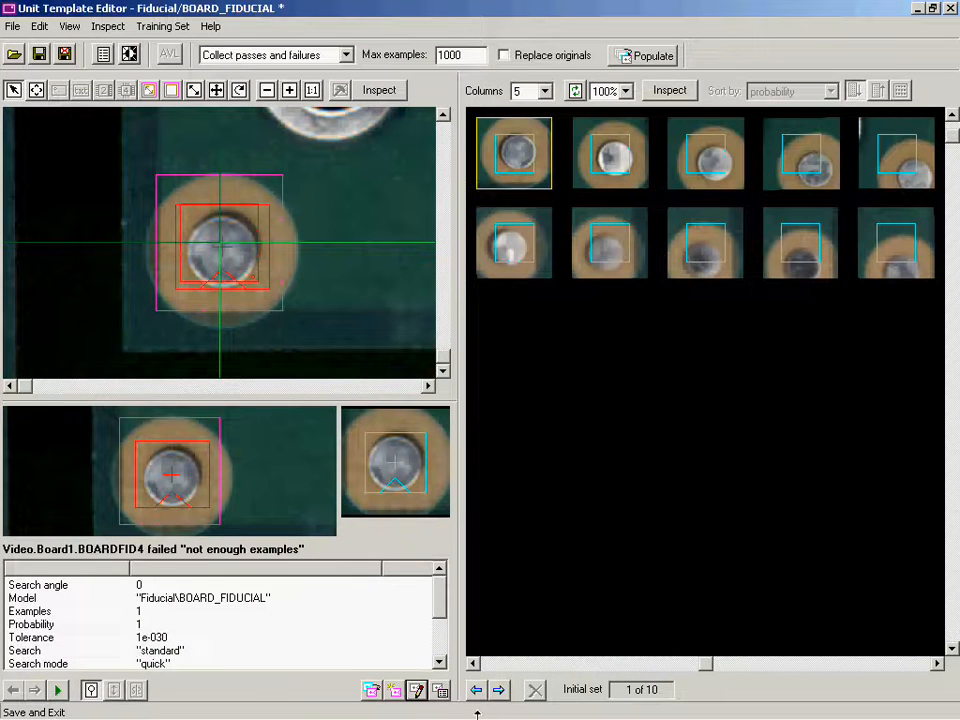
Reopen the BOARD_FIDUCIAL model, auto-align its example with 4-way symmetry, accept the alignment, and save and close the model.
left_click(418, 692)
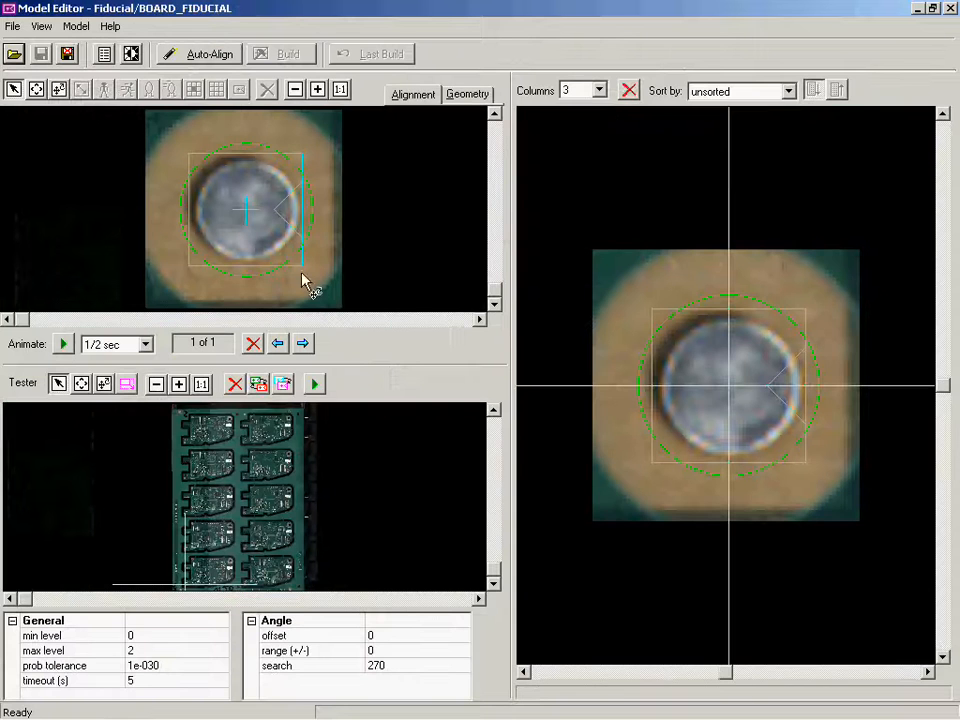
left_click(190, 55)
left_click(425, 172)
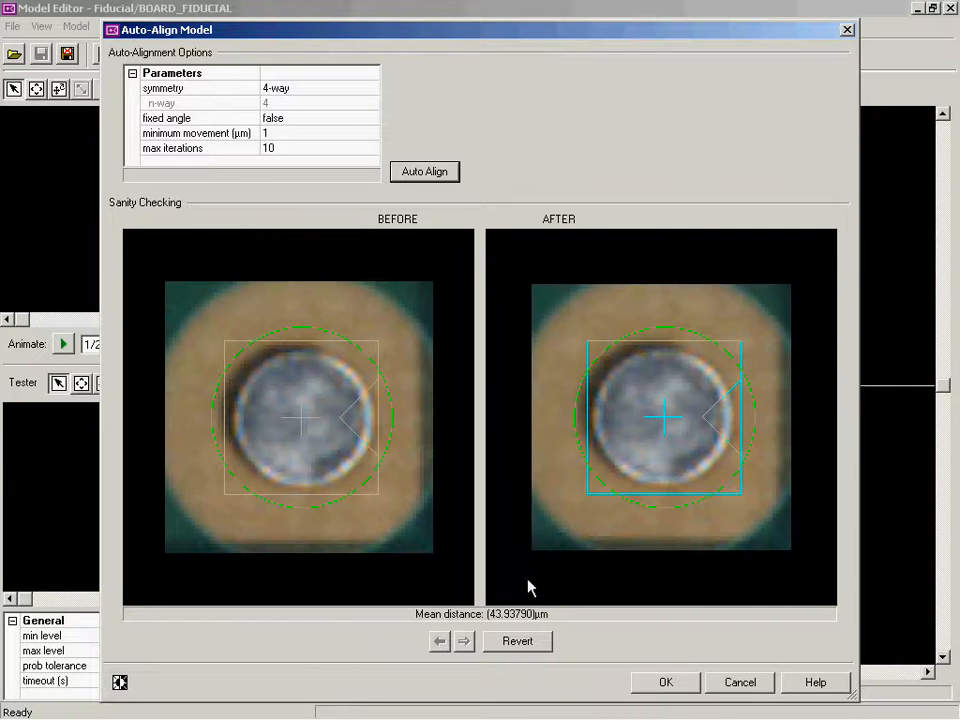
left_click(659, 686)
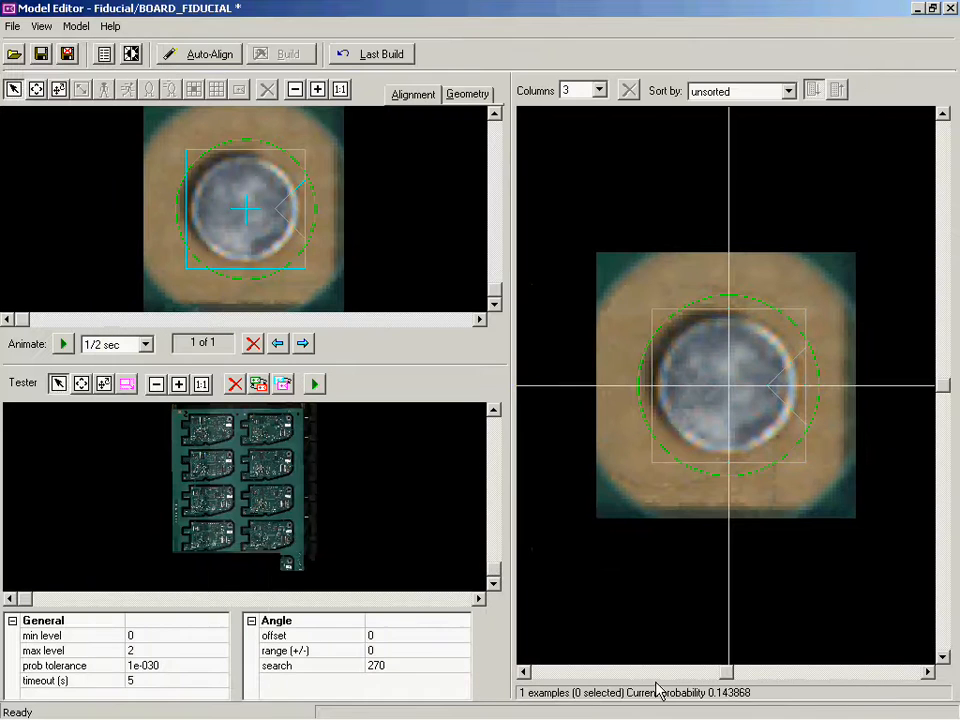
left_click(67, 54)
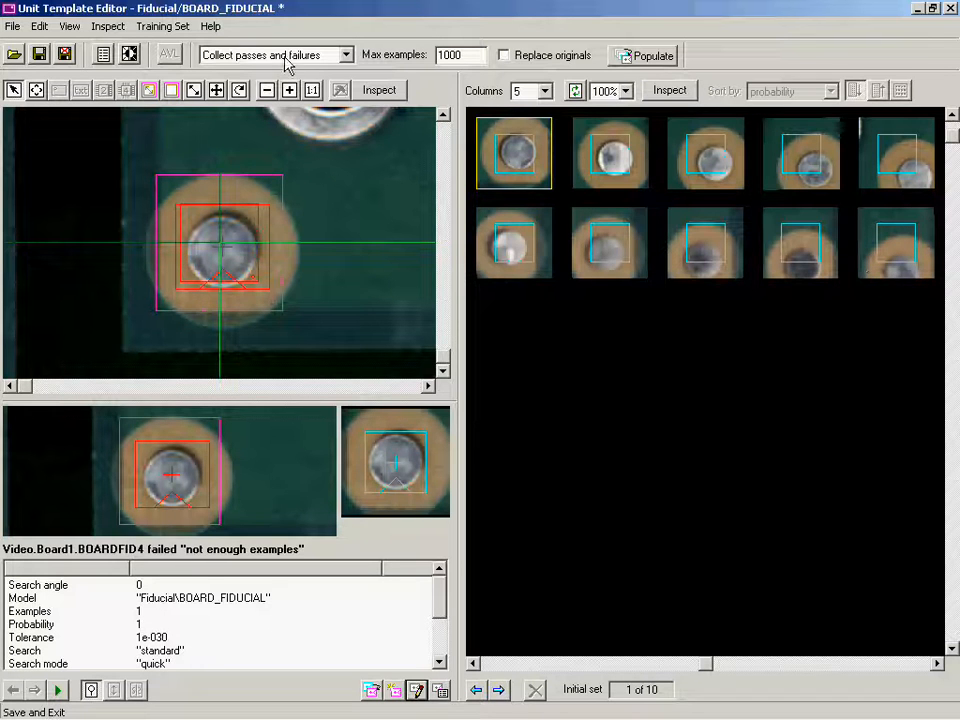
Load the fiducial's production training set and inspect all of its examples.
left_click(155, 27)
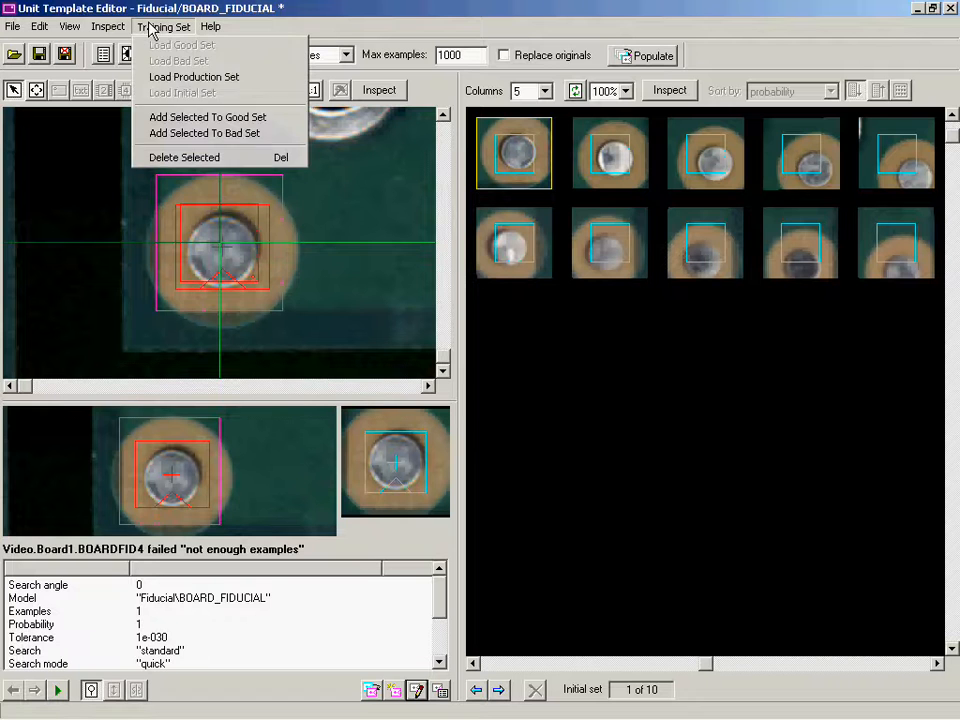
left_click(150, 77)
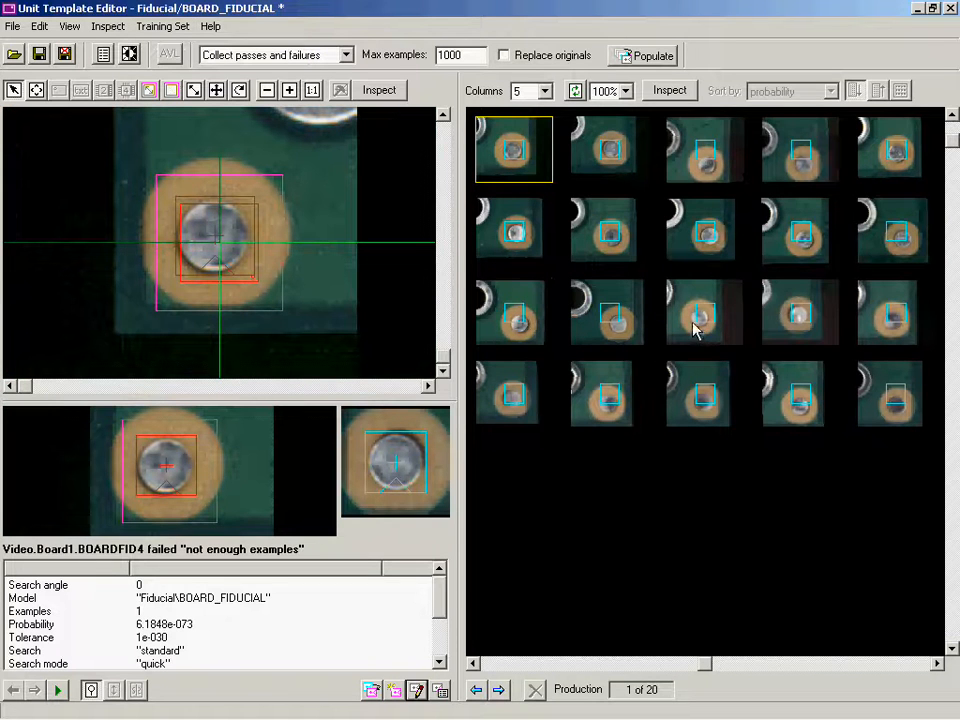
left_click(686, 92)
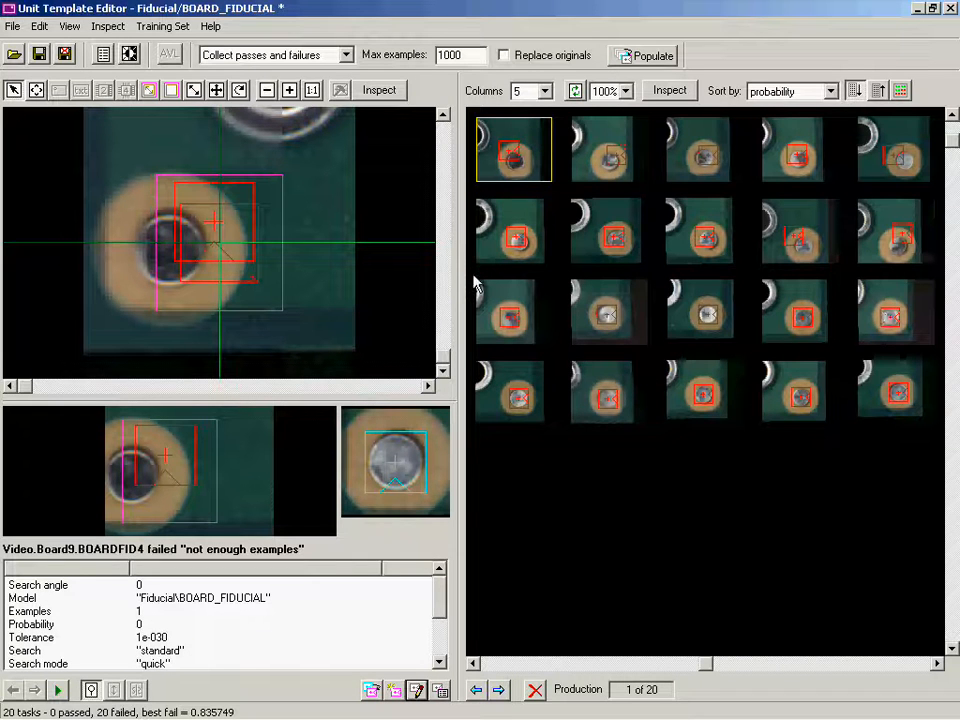
Add the six well-located fiducial examples from the end of the sorted production set to the model and re-inspect the set.
left_click_drag(567, 274, 930, 441)
right_click(820, 397)
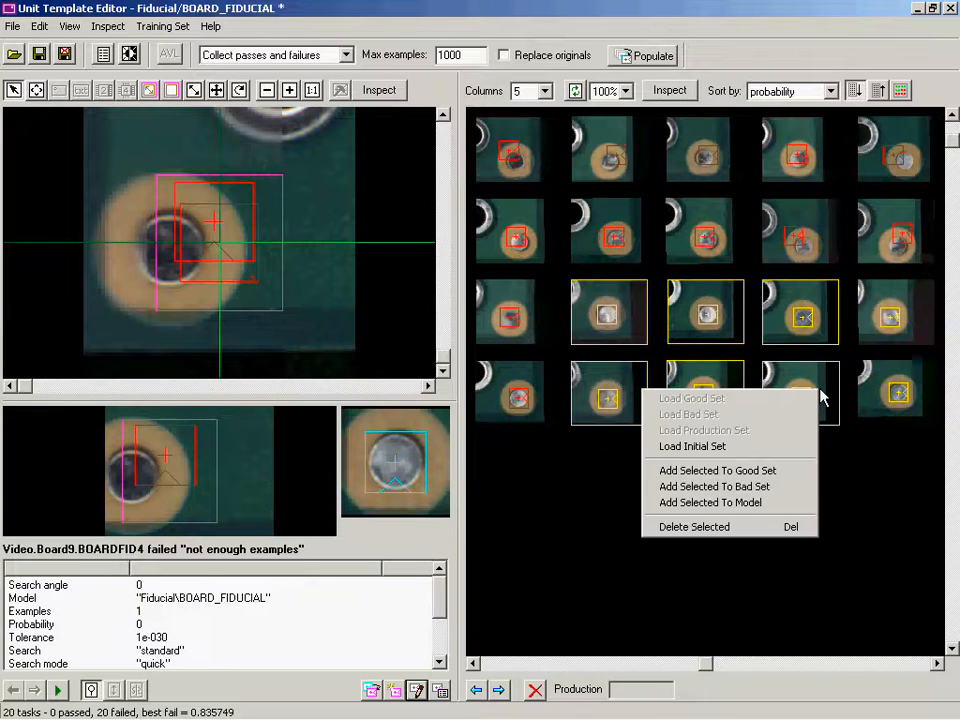
left_click(799, 505)
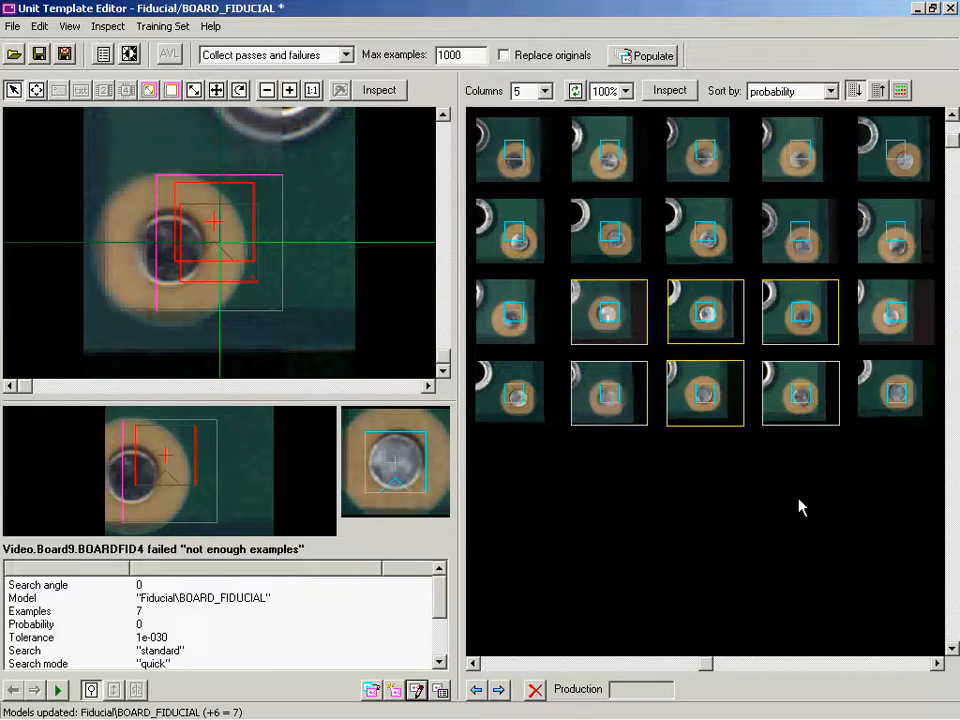
left_click(687, 97)
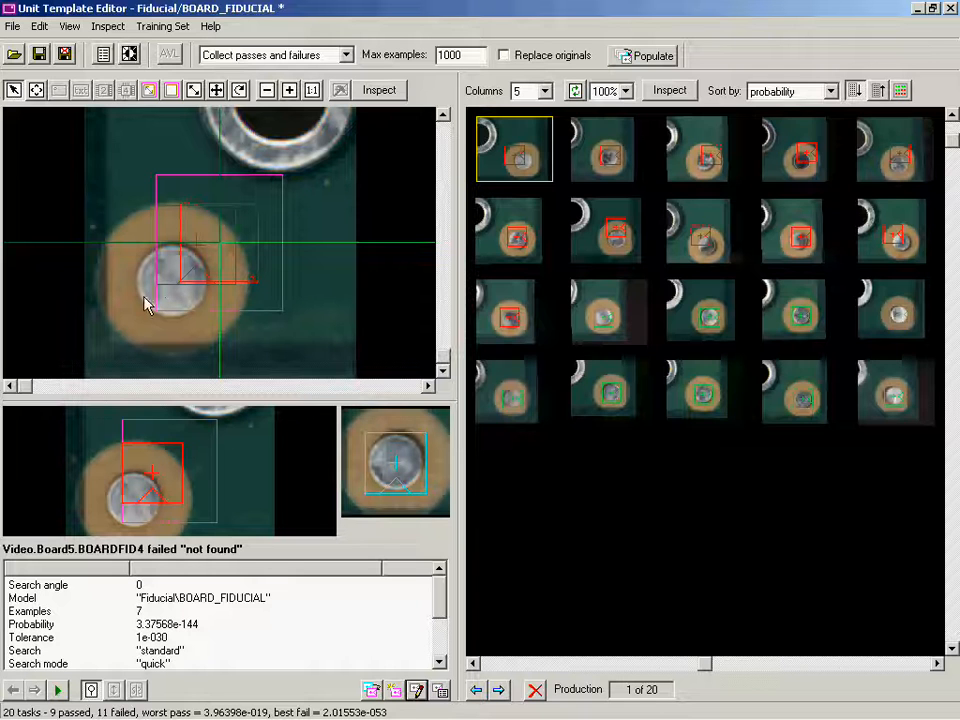
Enlarge the fiducial's magenta search area well beyond the pad on all sides and re-inspect the production set.
left_click(193, 90)
left_click_drag(287, 183, 375, 118)
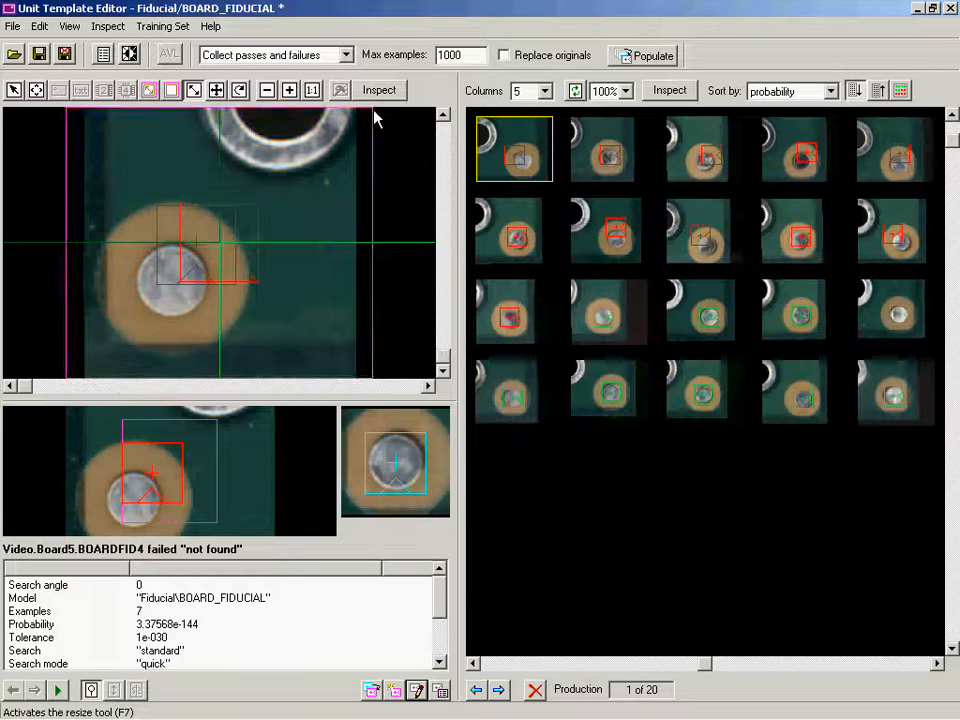
left_click(659, 93)
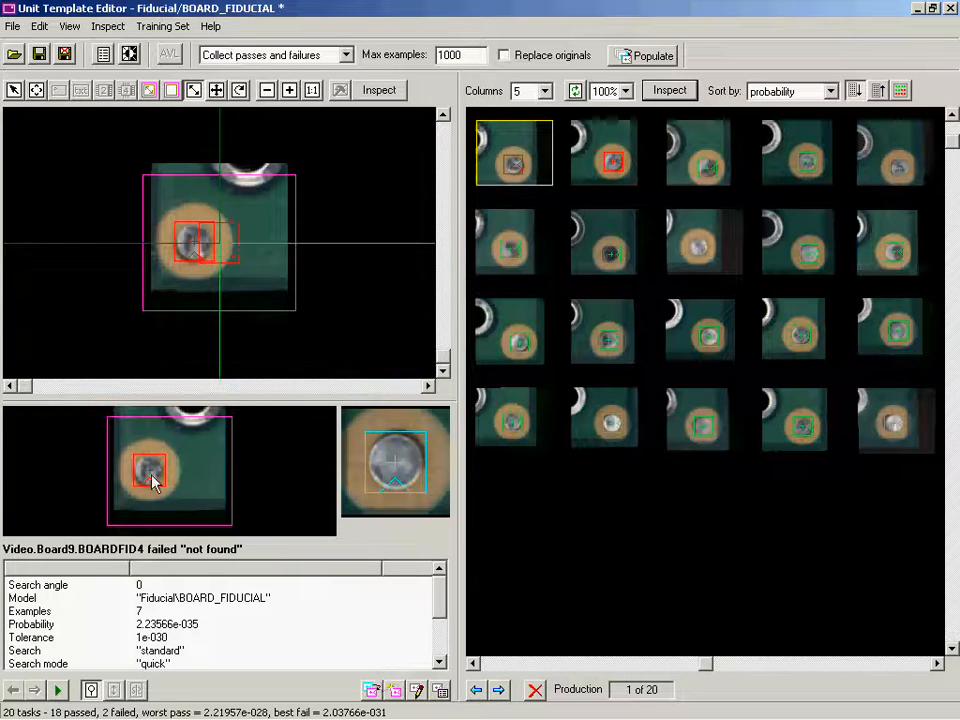
Add the correctly located Board9 fiducial example to the model, re-inspect the production set, and save and close the template.
left_click(372, 690)
left_click(670, 91)
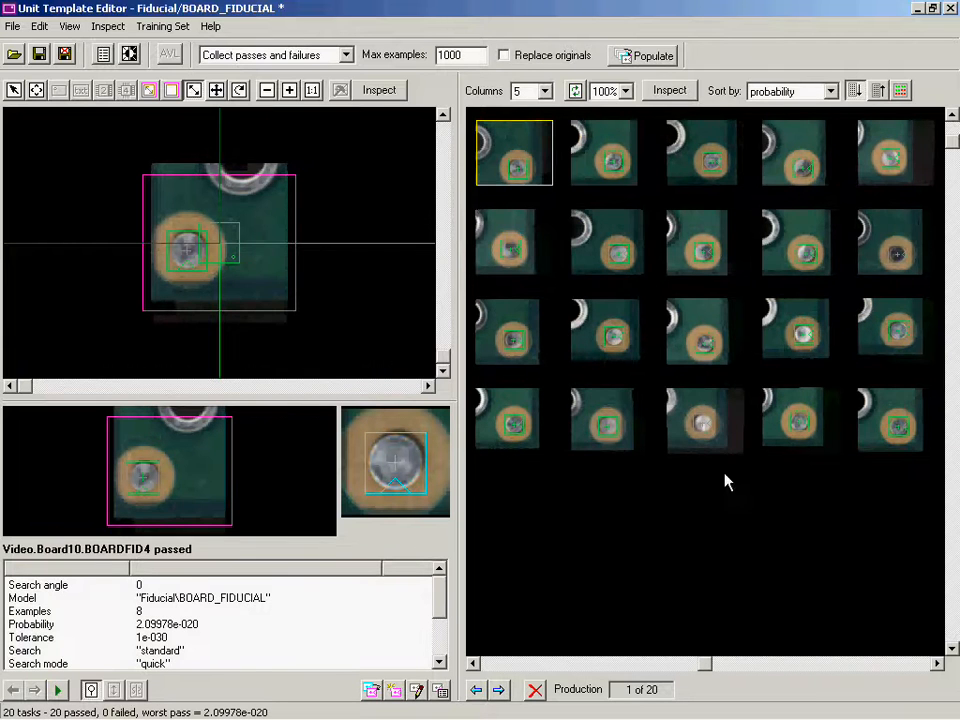
left_click(64, 55)
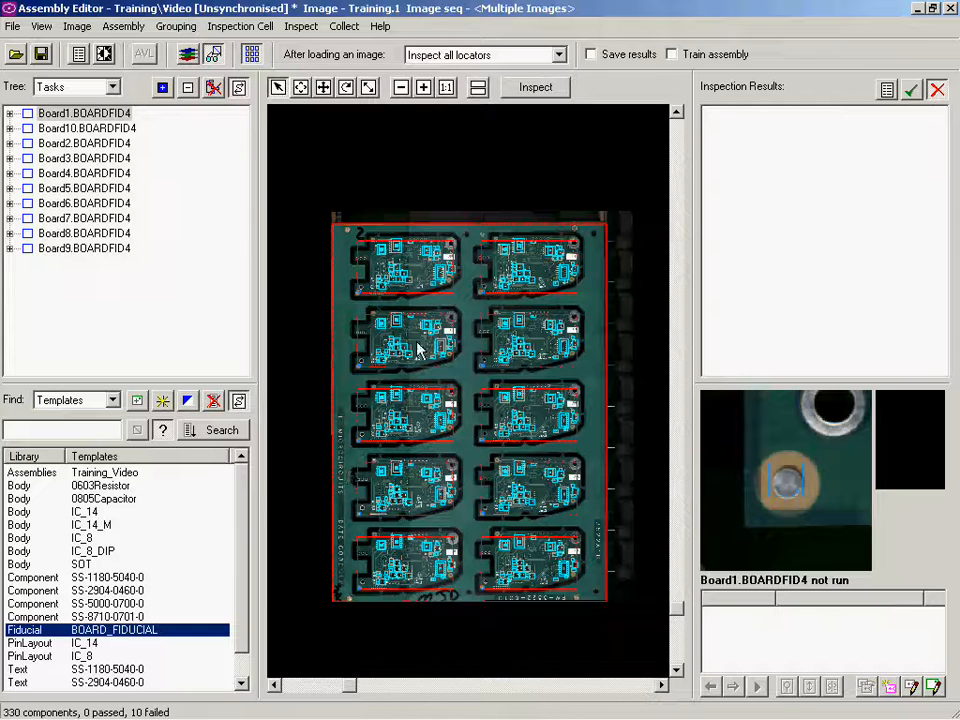
Delete all of the assembly's production training sets and start a new collection of training examples.
left_click(123, 27)
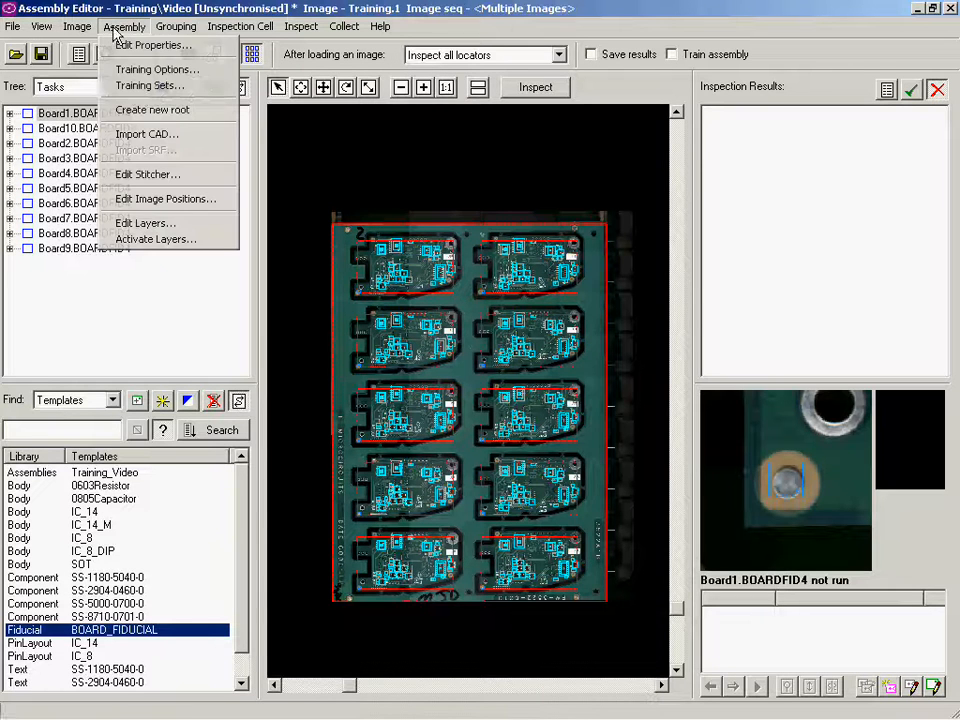
left_click(148, 88)
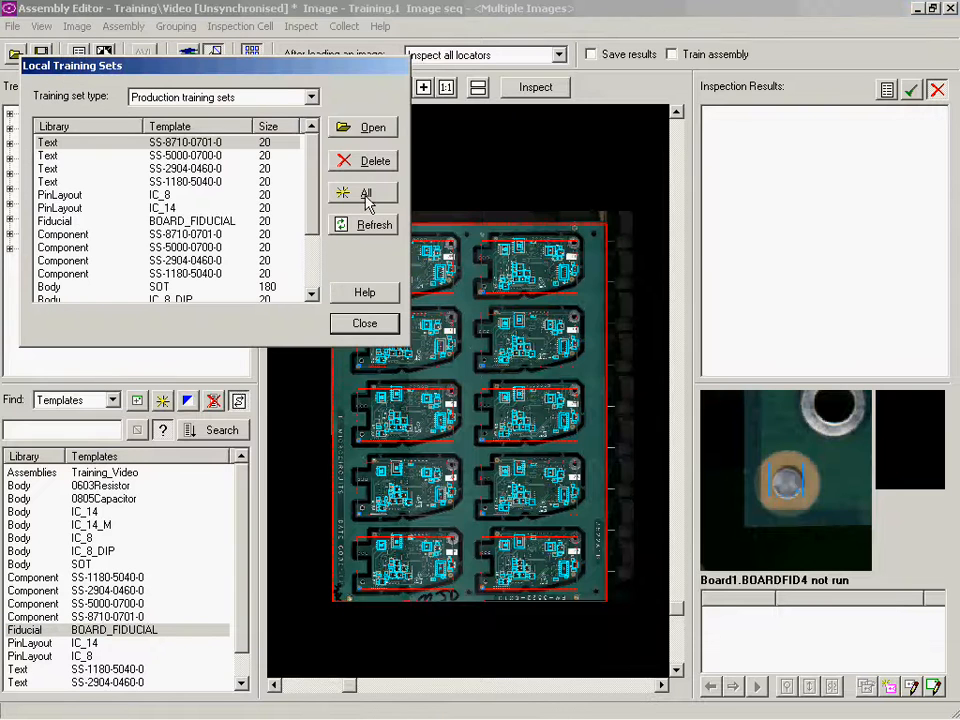
left_click(364, 192)
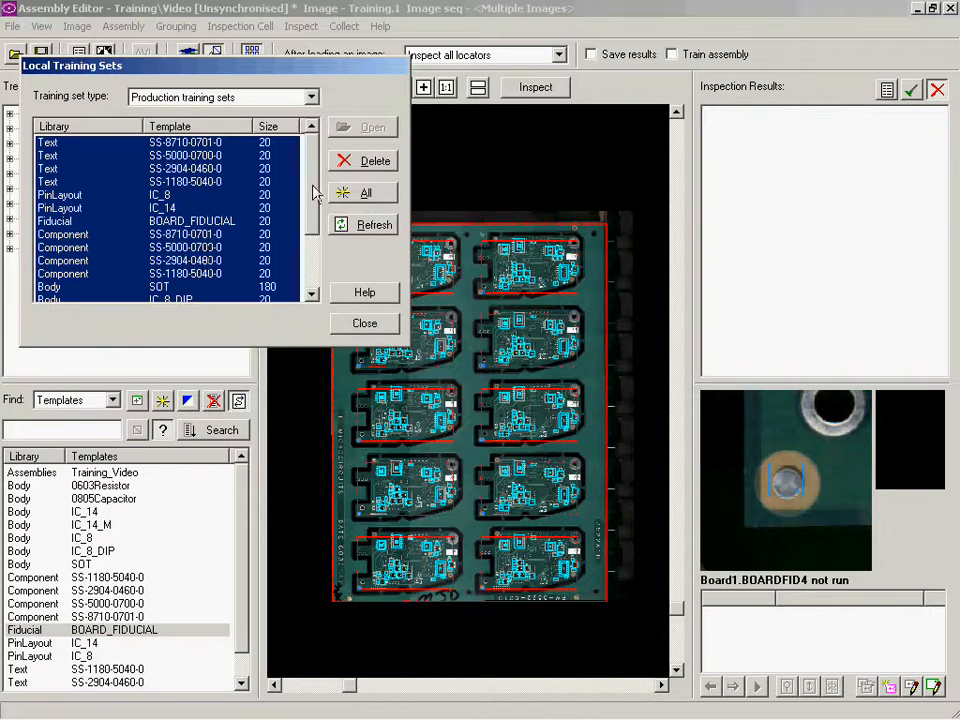
left_click(362, 162)
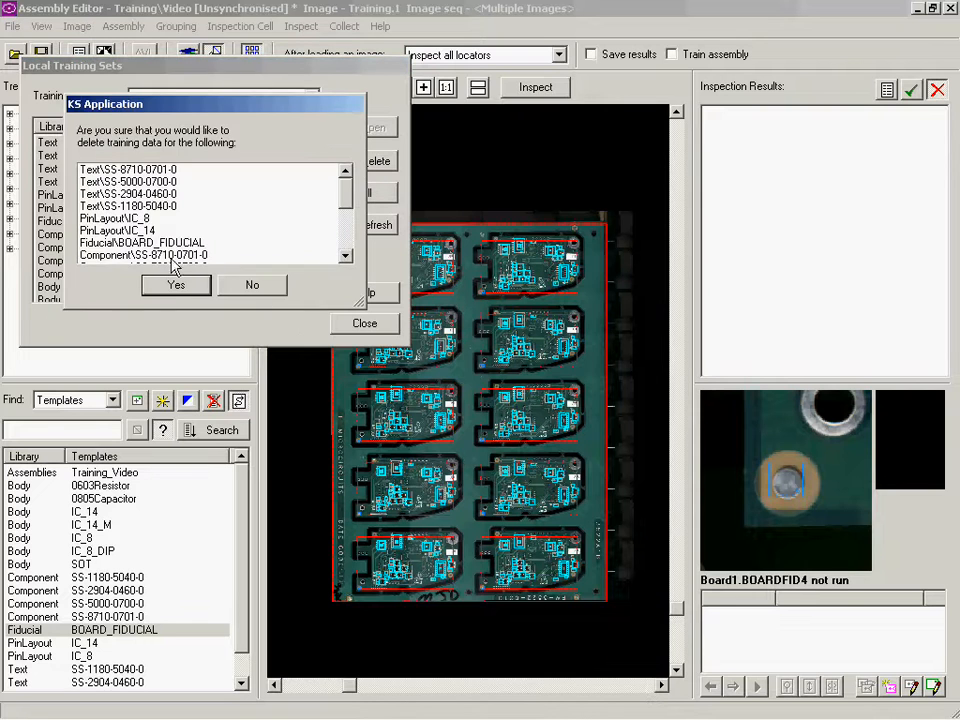
left_click(177, 283)
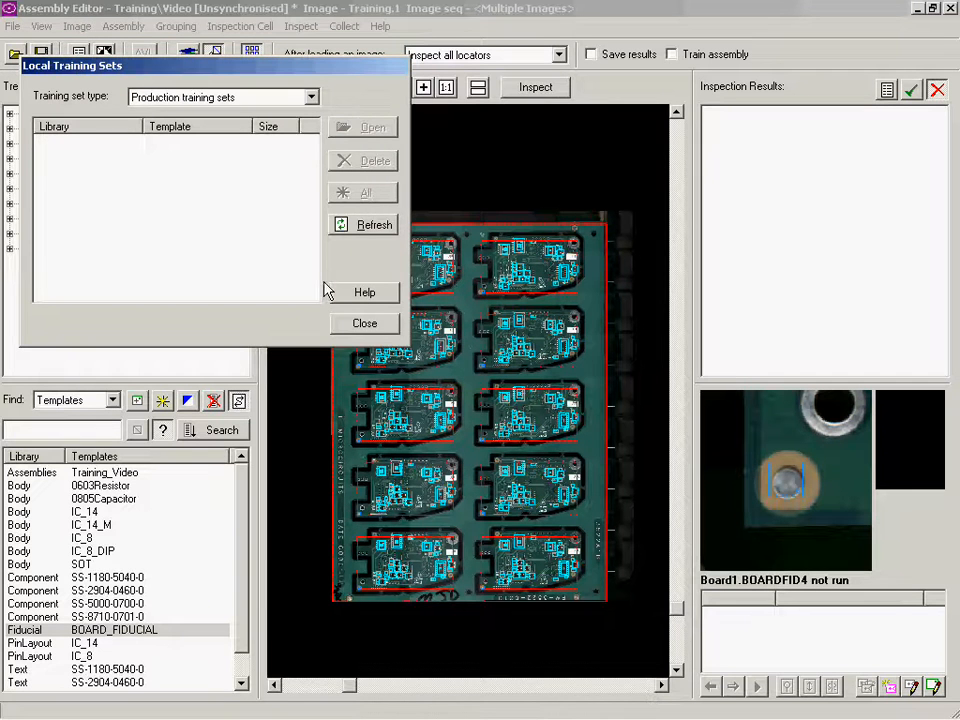
left_click(379, 330)
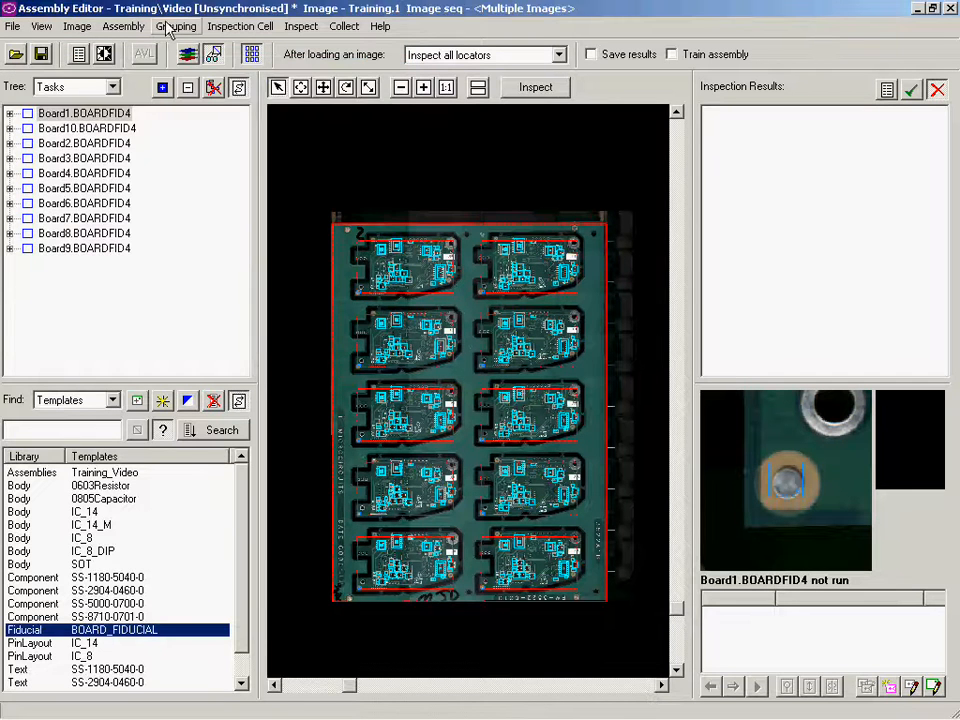
left_click(340, 28)
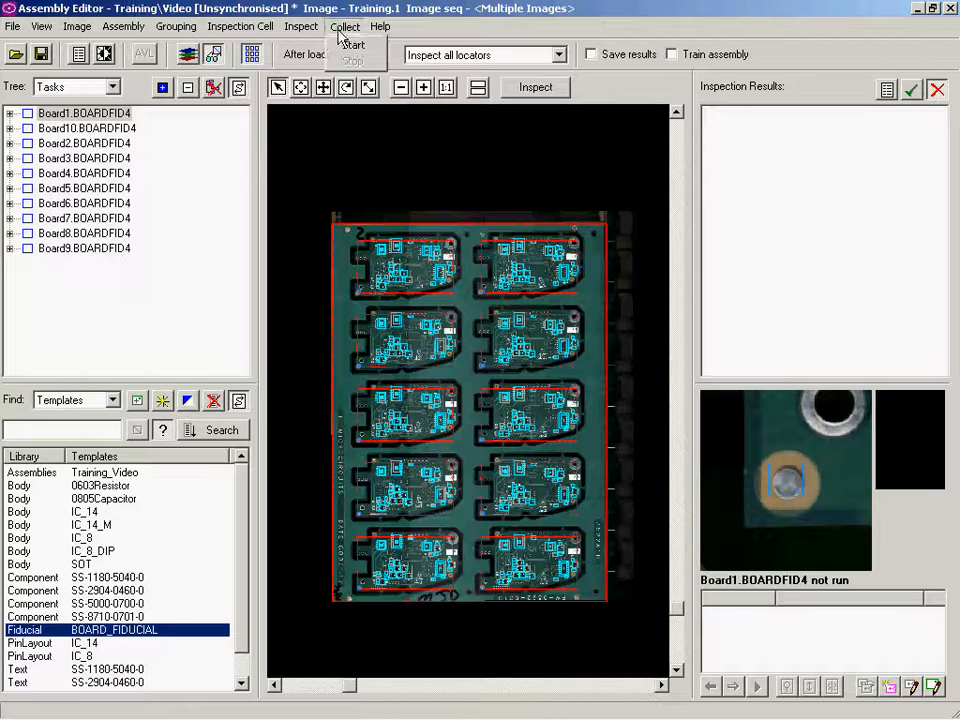
left_click(352, 45)
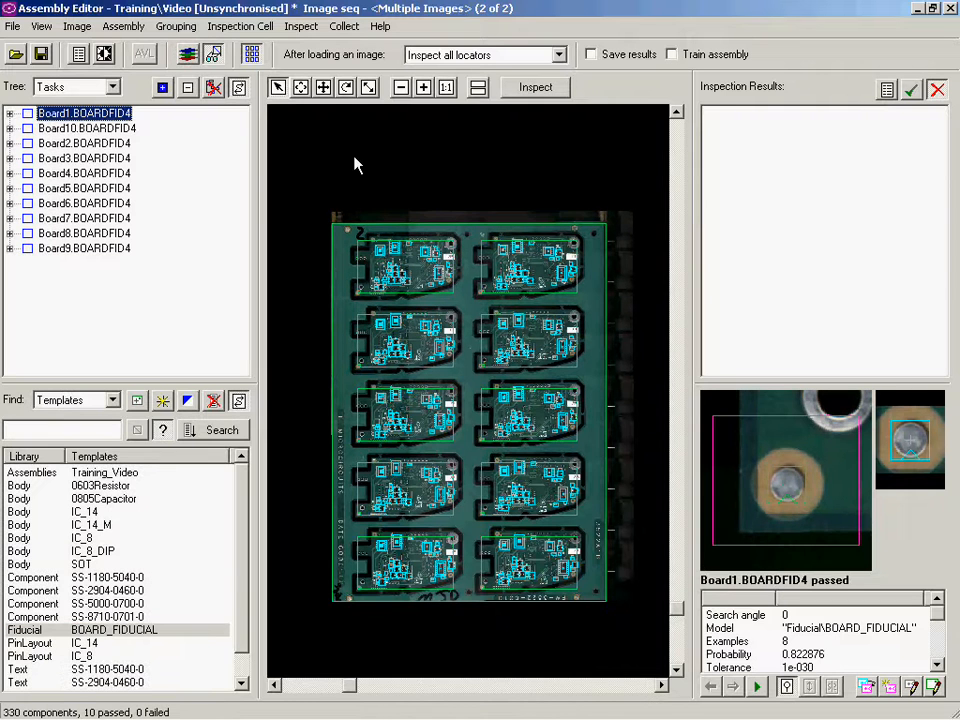
List all templates, open the Body 0603Resistor template, and redraw its task box tightly around resistor R11.
left_click(205, 431)
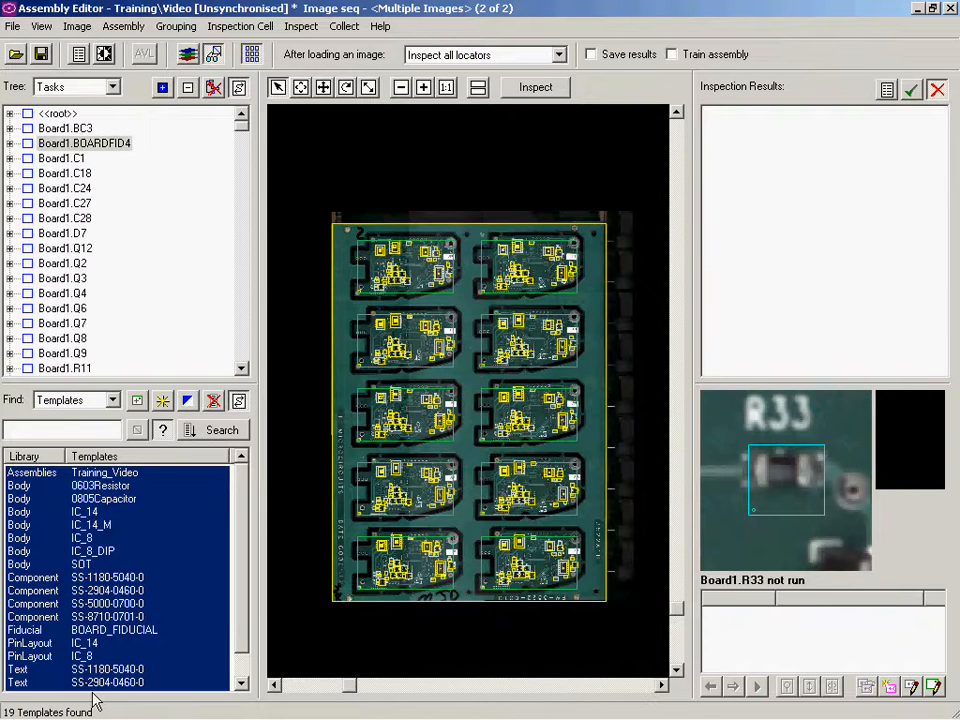
left_click(97, 485)
double_click(100, 488)
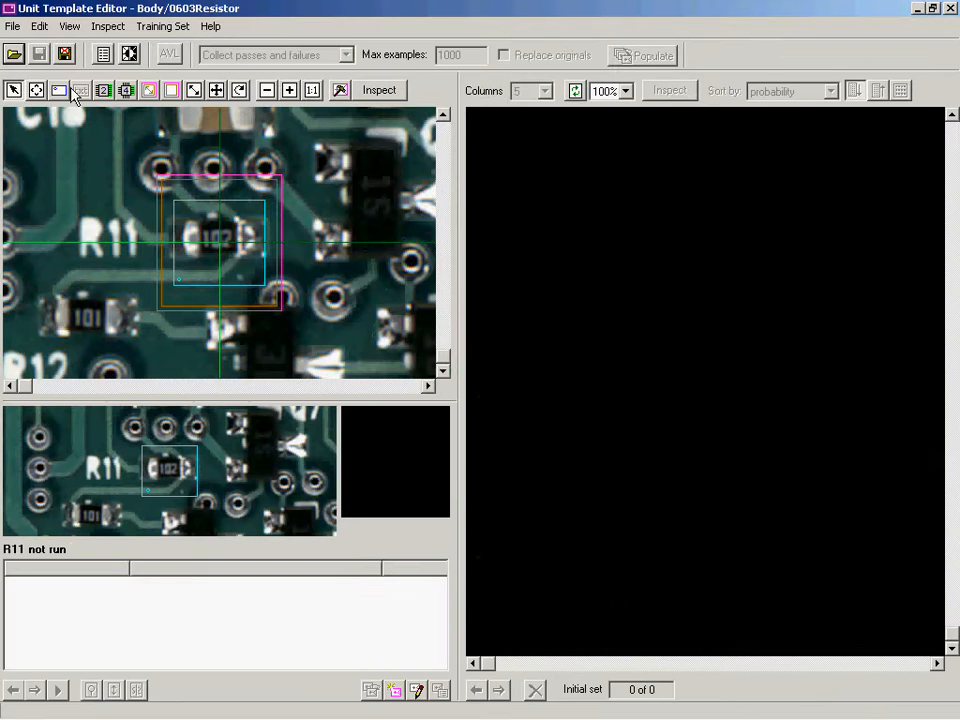
left_click(58, 90)
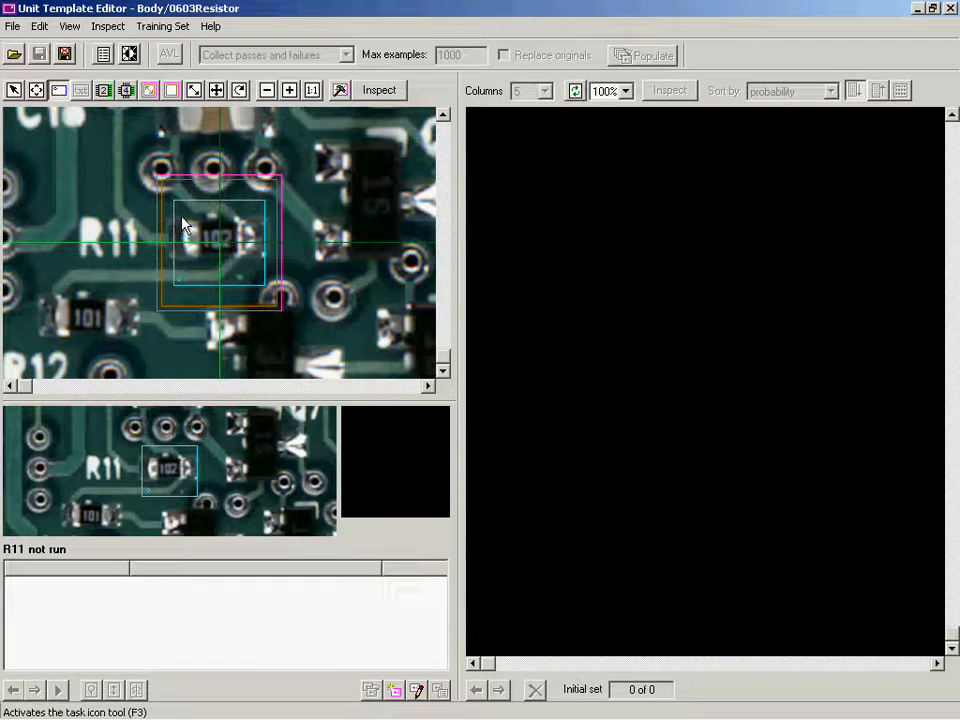
left_click_drag(182, 219, 257, 257)
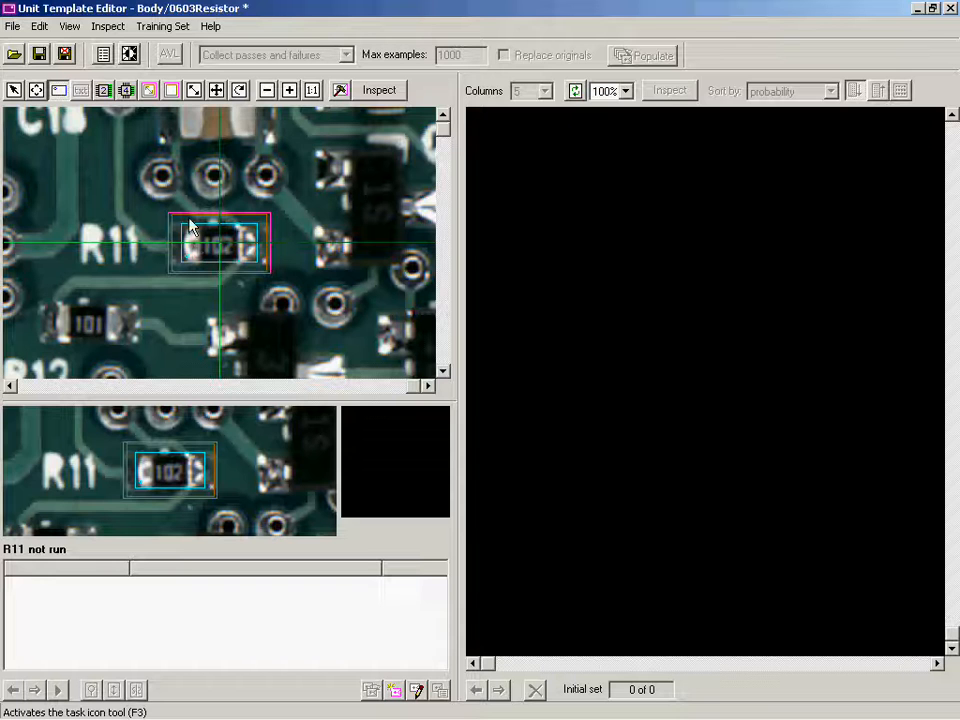
Extend R11's search region slightly in height above and below the resistor, and build the model and default geometry from the task icon.
left_click(148, 89)
left_click(272, 214)
left_click_drag(271, 204, 271, 205)
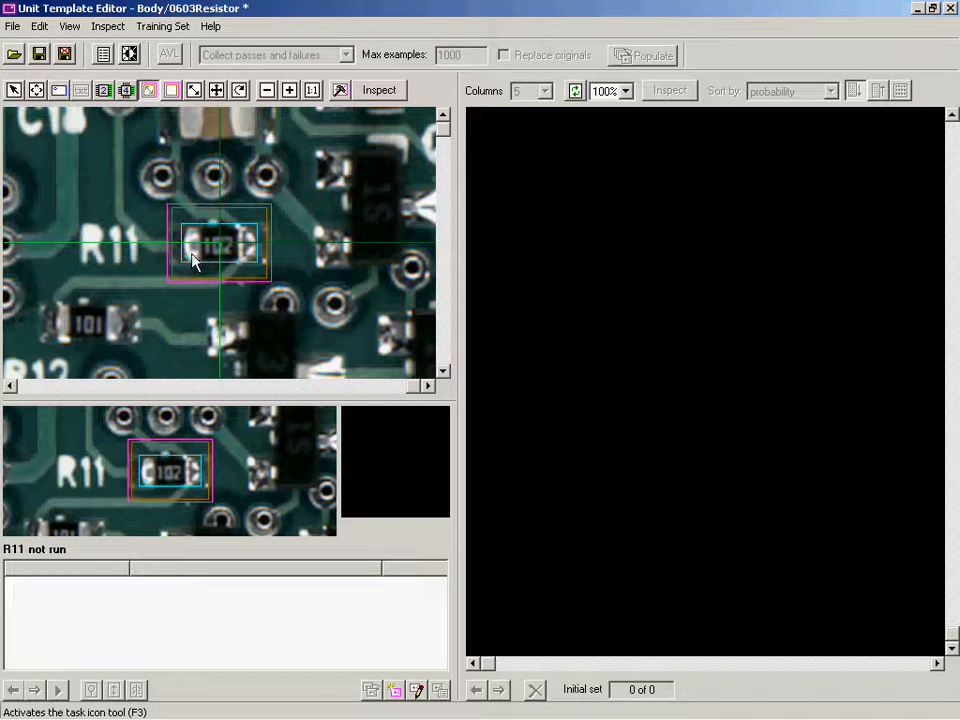
left_click(271, 204)
left_click_drag(270, 204, 270, 201)
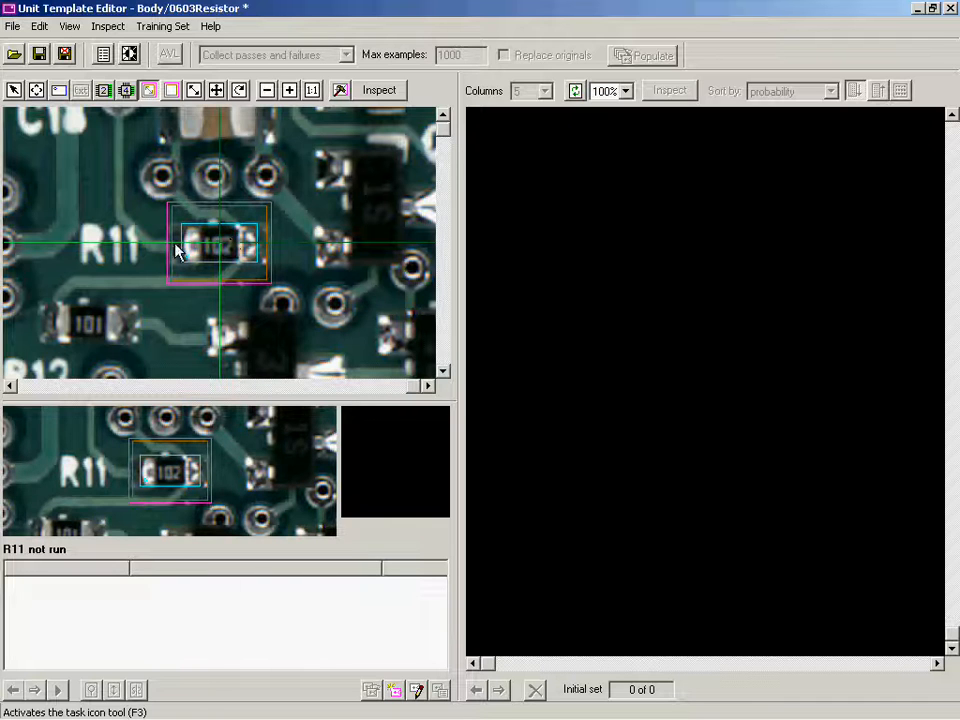
left_click(340, 90)
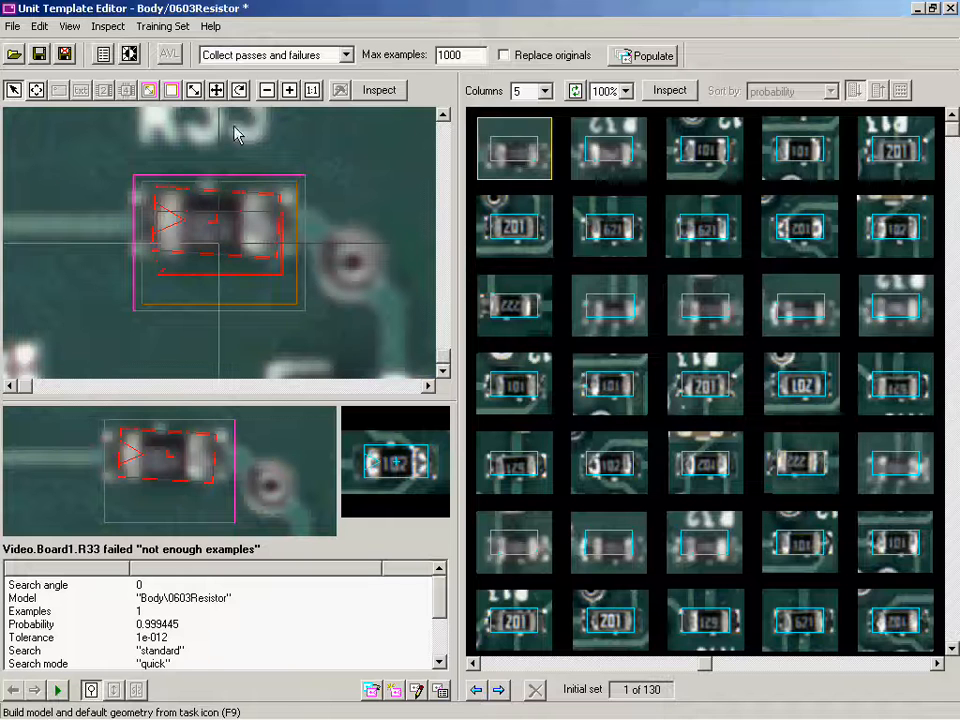
Show the production training set, adjust the located outline on the Board1 R24 resistor, and add it to the model as an example.
left_click(170, 28)
left_click(189, 79)
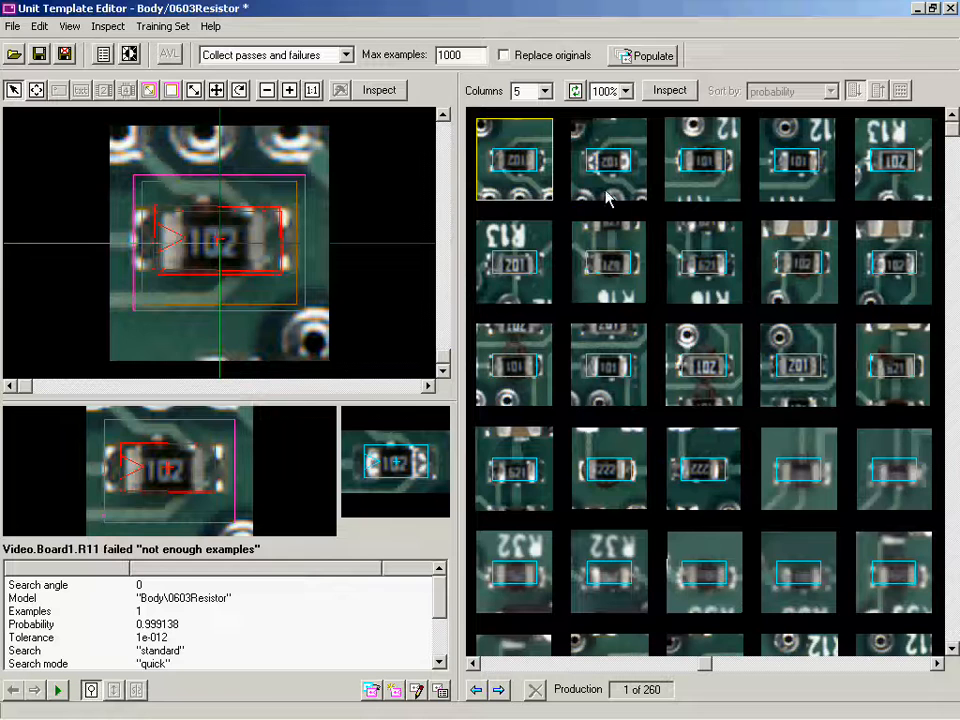
left_click(610, 470)
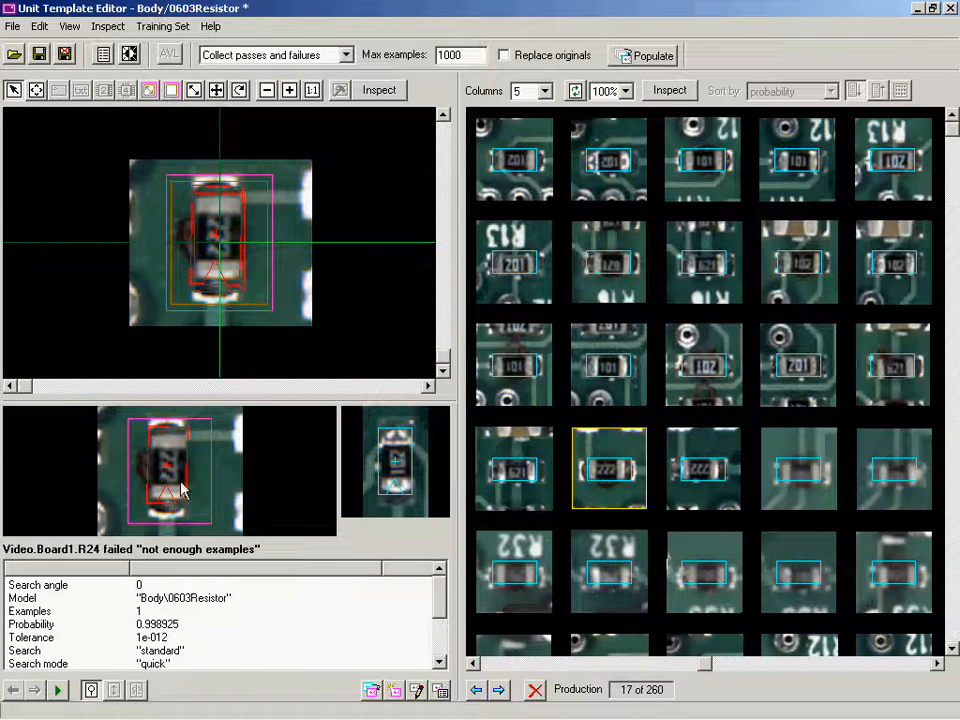
left_click(187, 436)
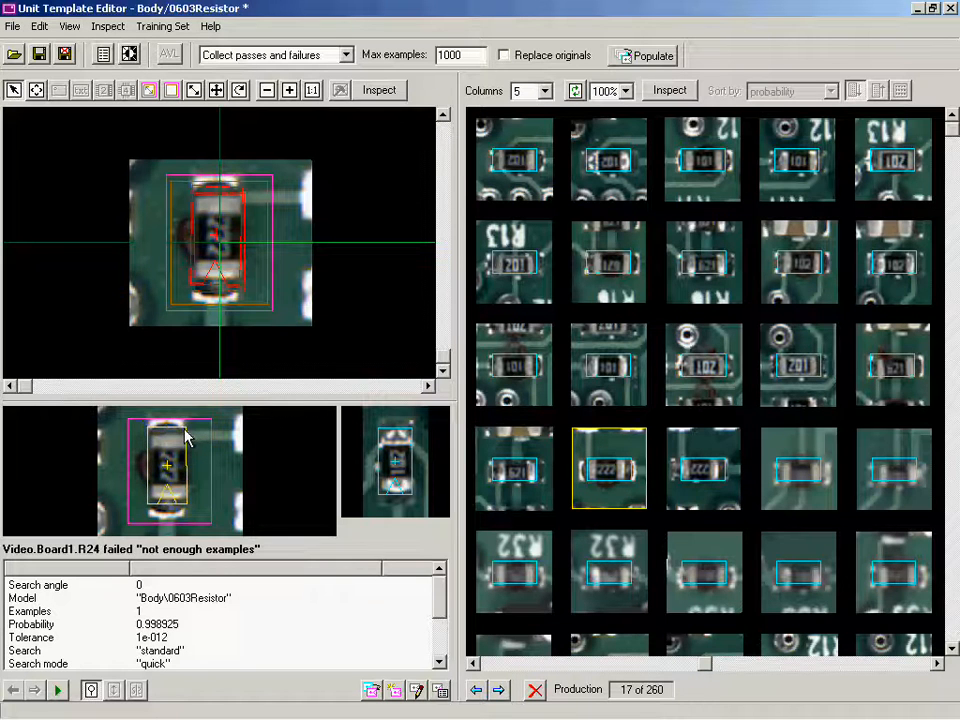
left_click(371, 692)
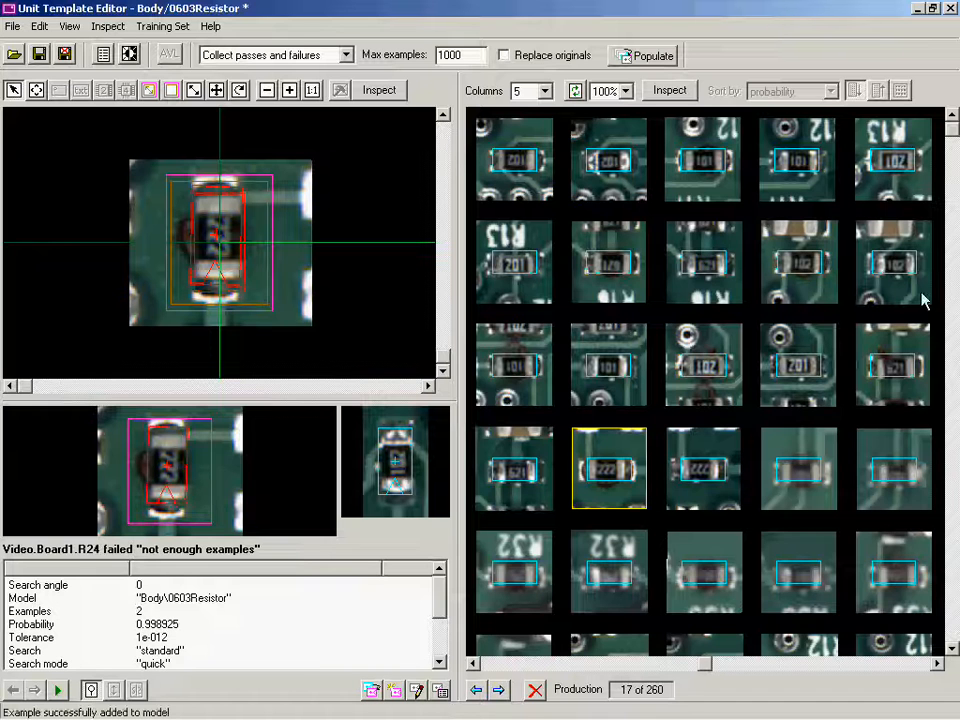
Shift the located outline on the Board6 R11 resistor to fit its body and add it to the model as an example.
left_click_drag(951, 129, 957, 432)
left_click(681, 493)
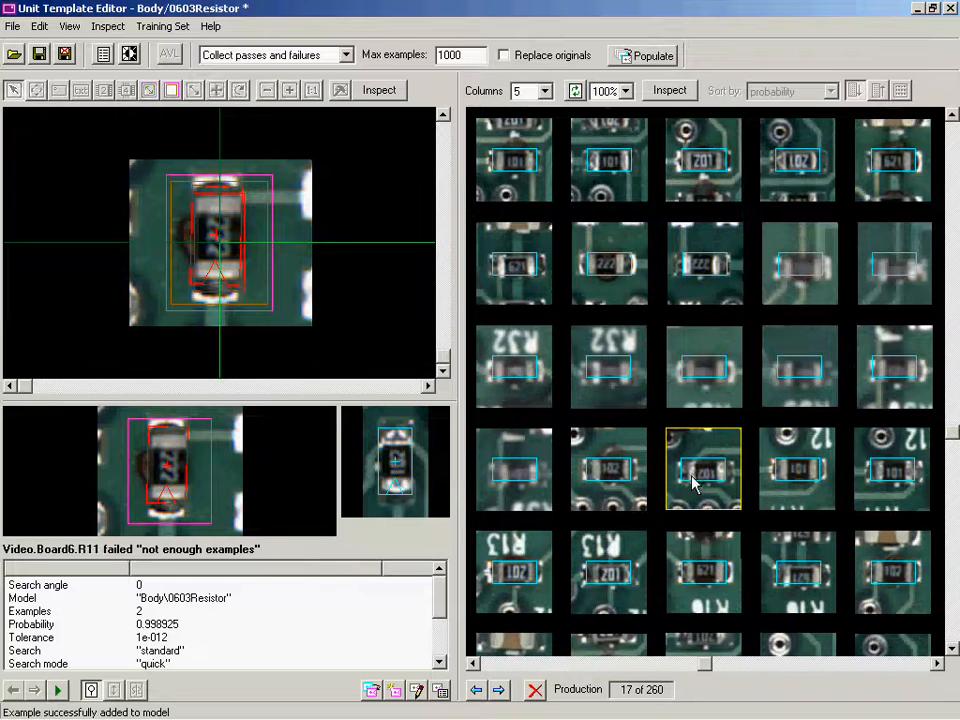
left_click(118, 485)
left_click_drag(118, 485, 163, 462)
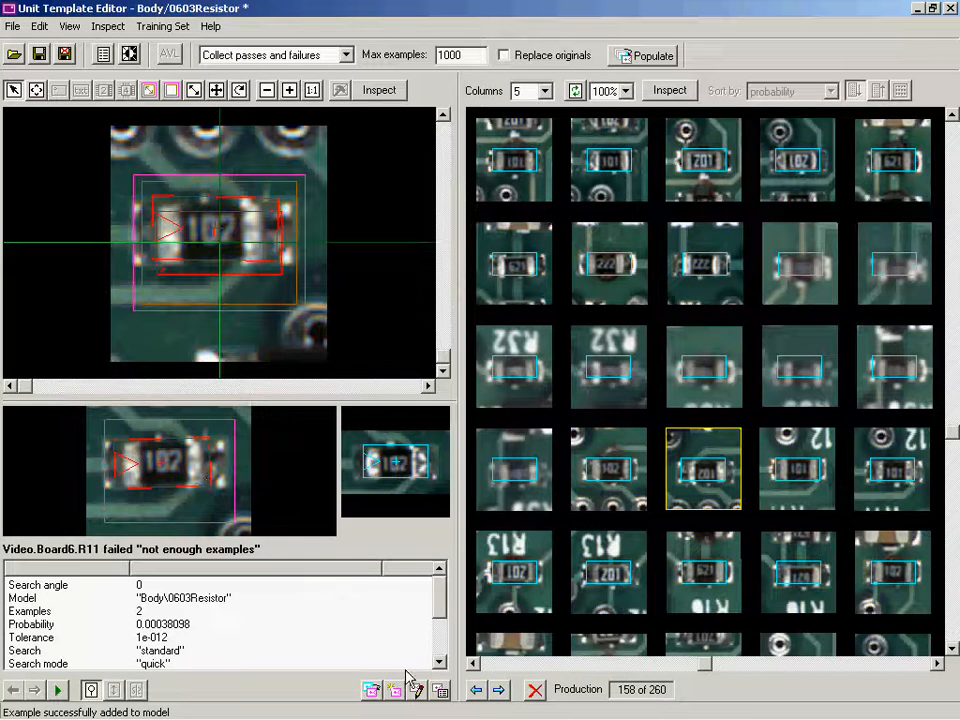
left_click(372, 690)
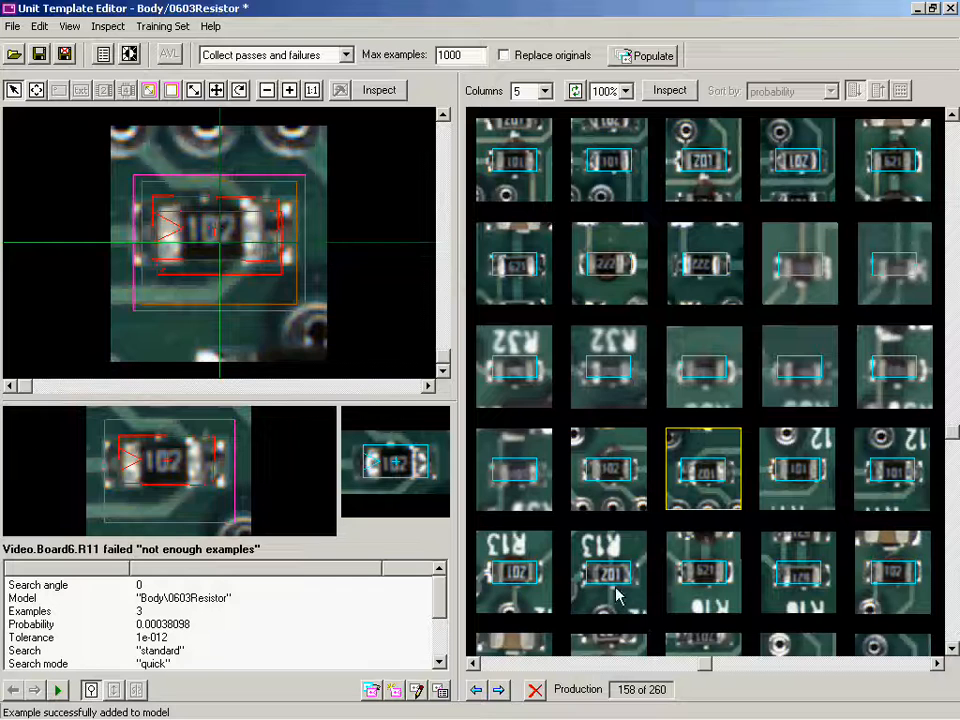
Add the Board6 R13 resistor to the model as an example and select the Board8 R19 resistor in the production set.
left_click(617, 597)
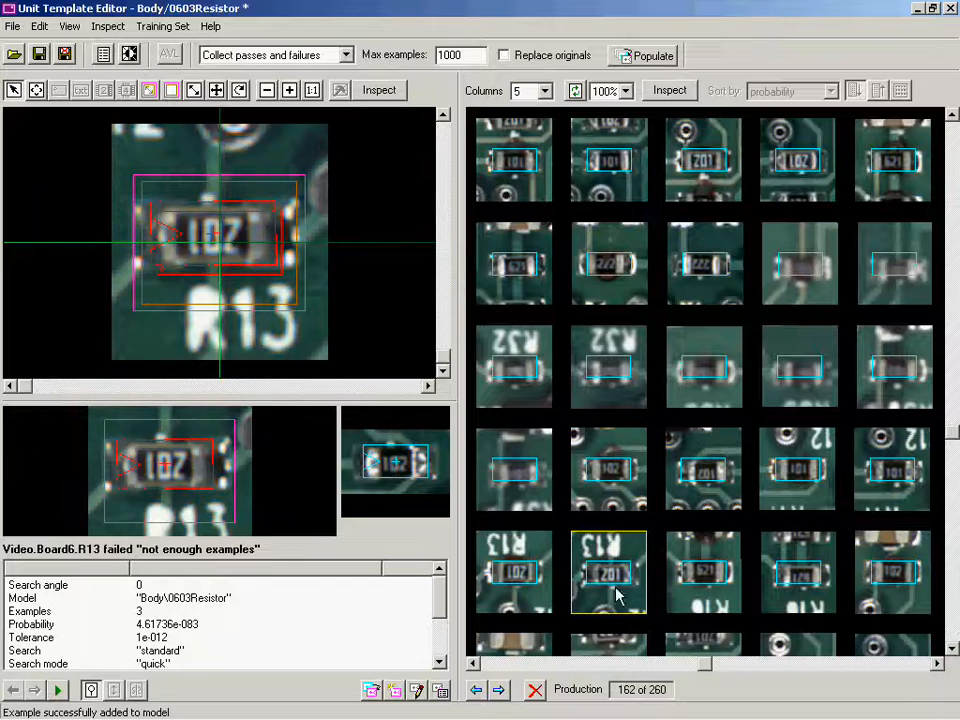
left_click(371, 690)
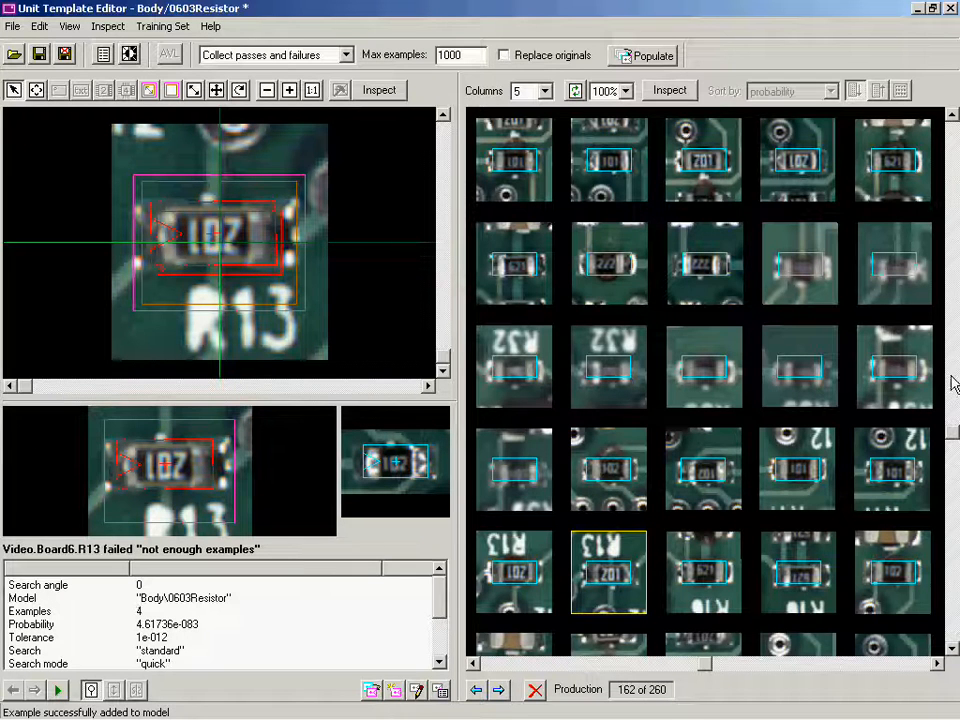
left_click_drag(950, 440, 952, 592)
left_click(626, 337)
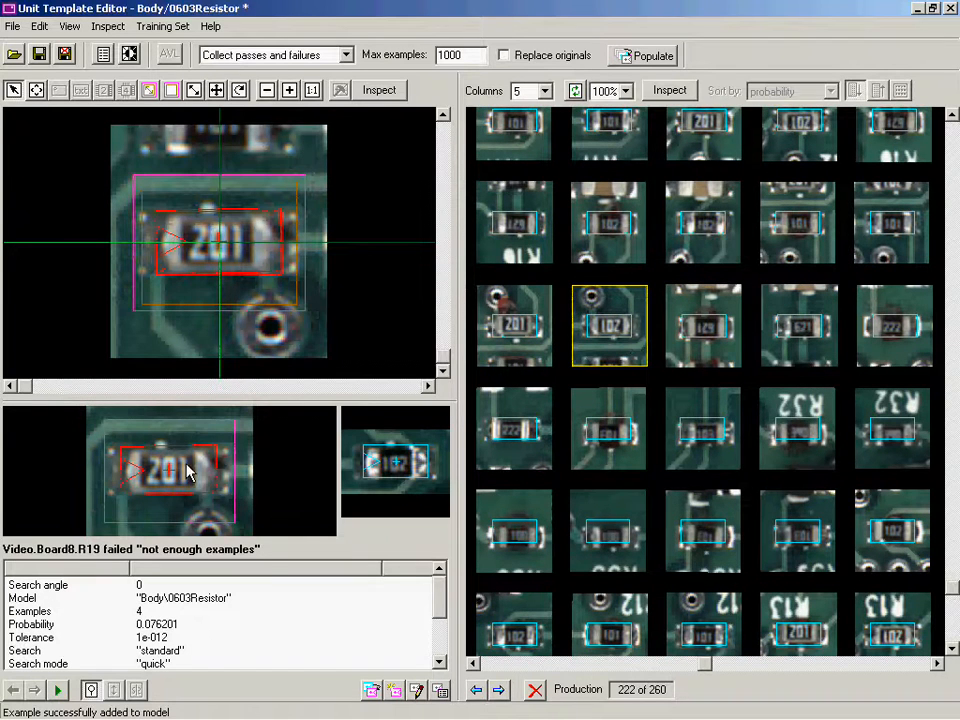
Add Board8.R19 as an example to the 0603Resistor model and inspect the whole production set.
left_click(372, 691)
left_click(705, 640)
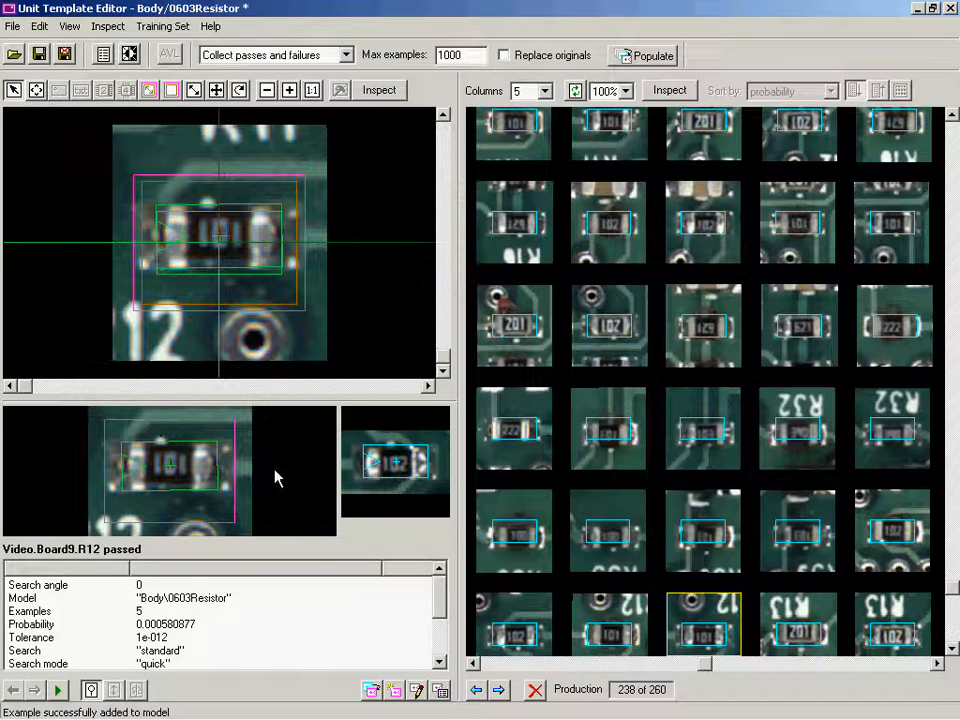
left_click(672, 91)
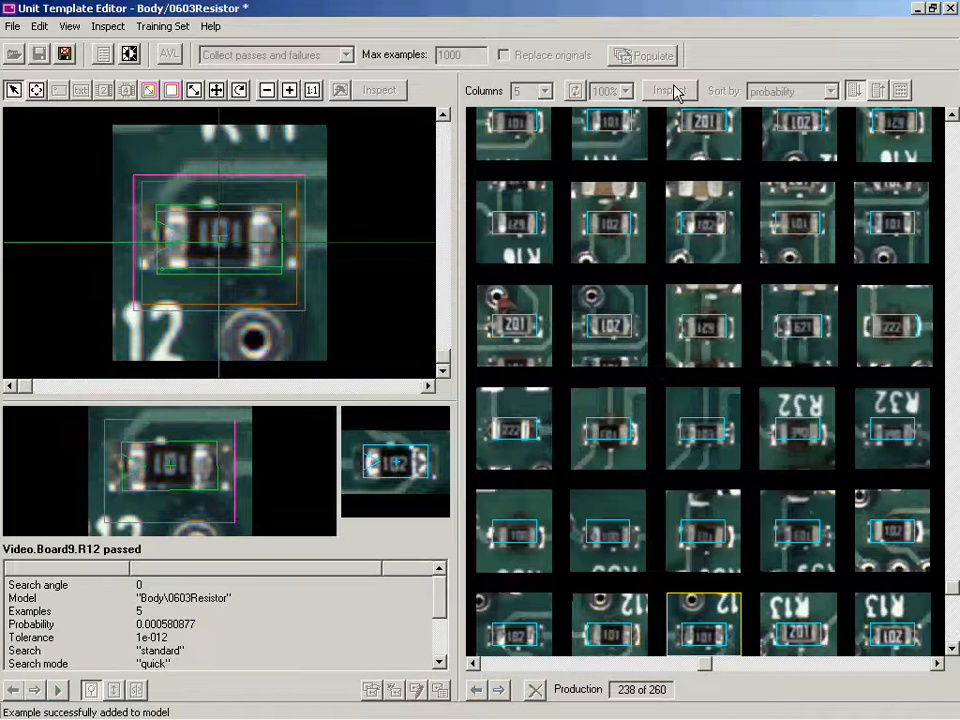
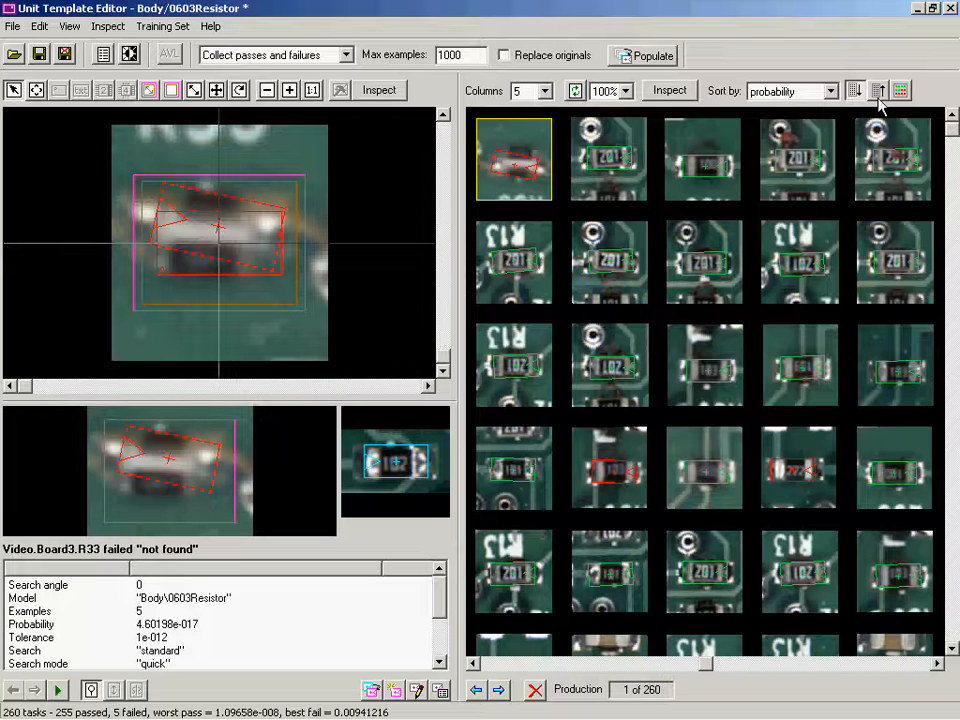
Sort the inspected production images by failure and display the failed resistor Board7.R39.
left_click(830, 91)
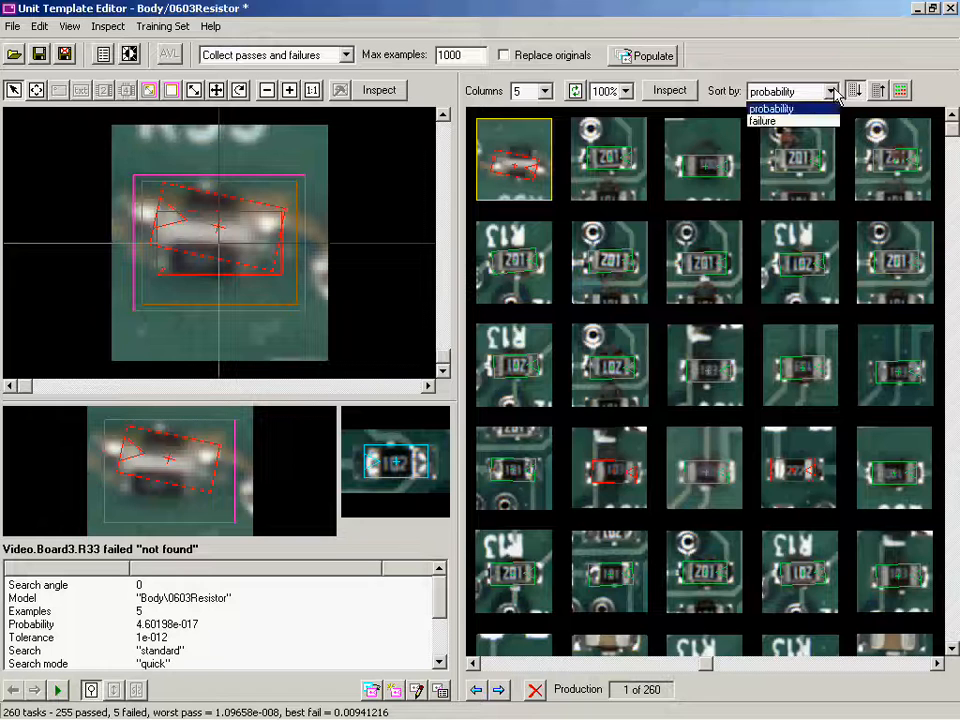
left_click(793, 122)
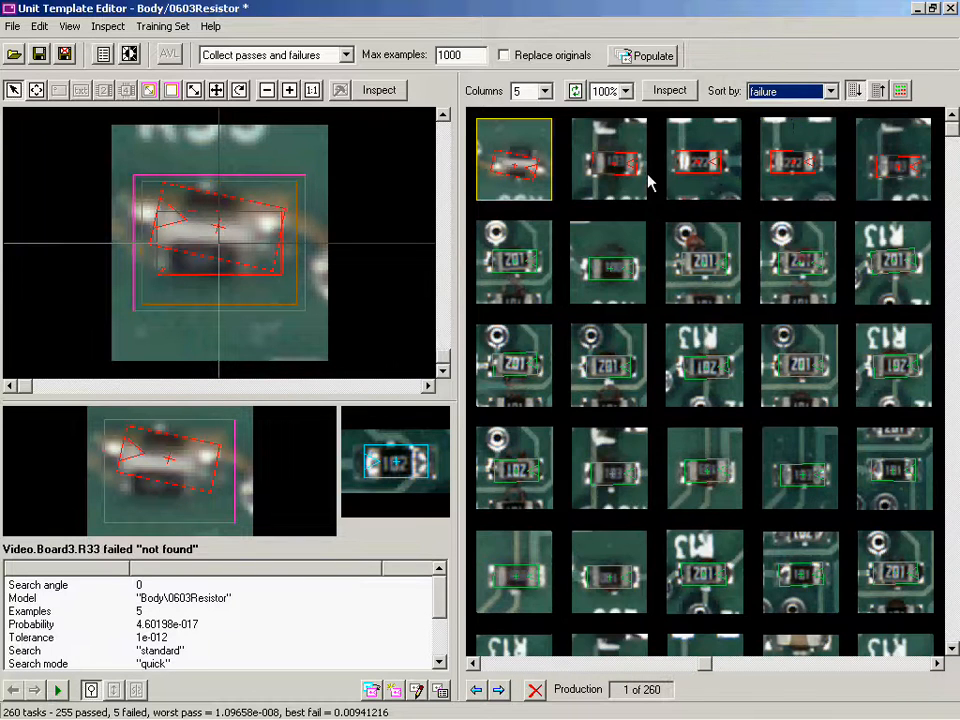
left_click(895, 190)
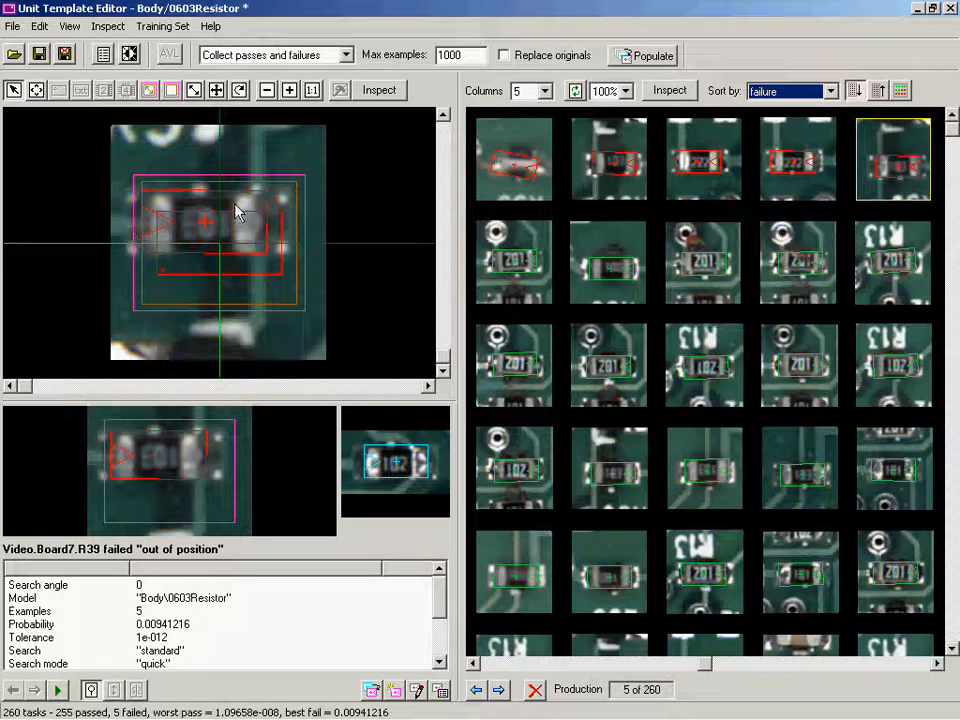
Slightly enlarge the search region around the resistor on all sides and reinspect the whole production set.
left_click(149, 90)
left_click_drag(305, 180, 313, 176)
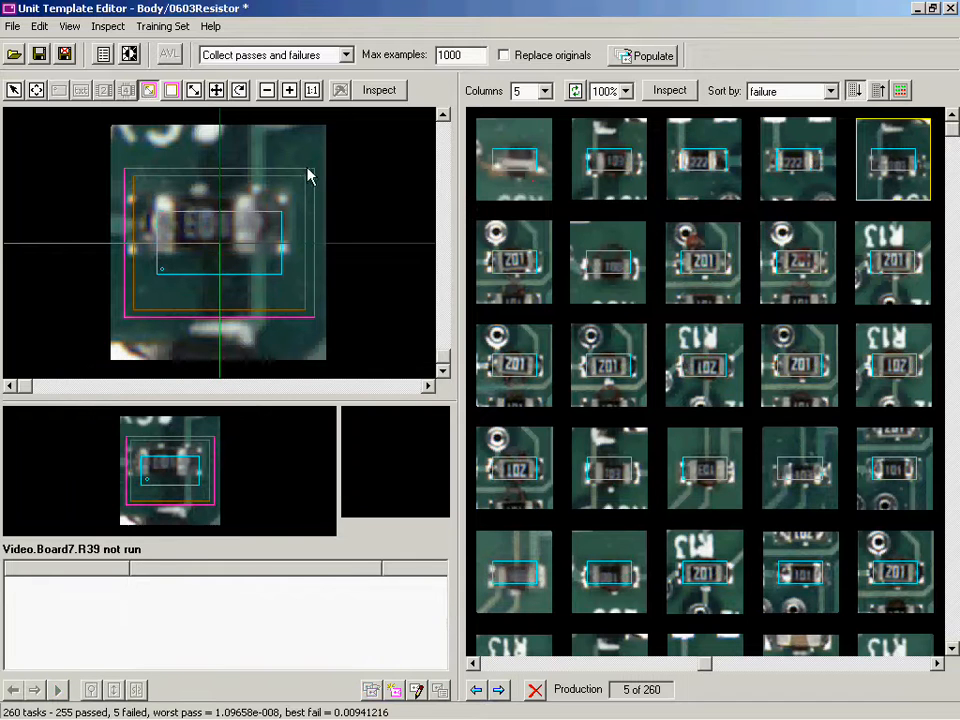
left_click(672, 91)
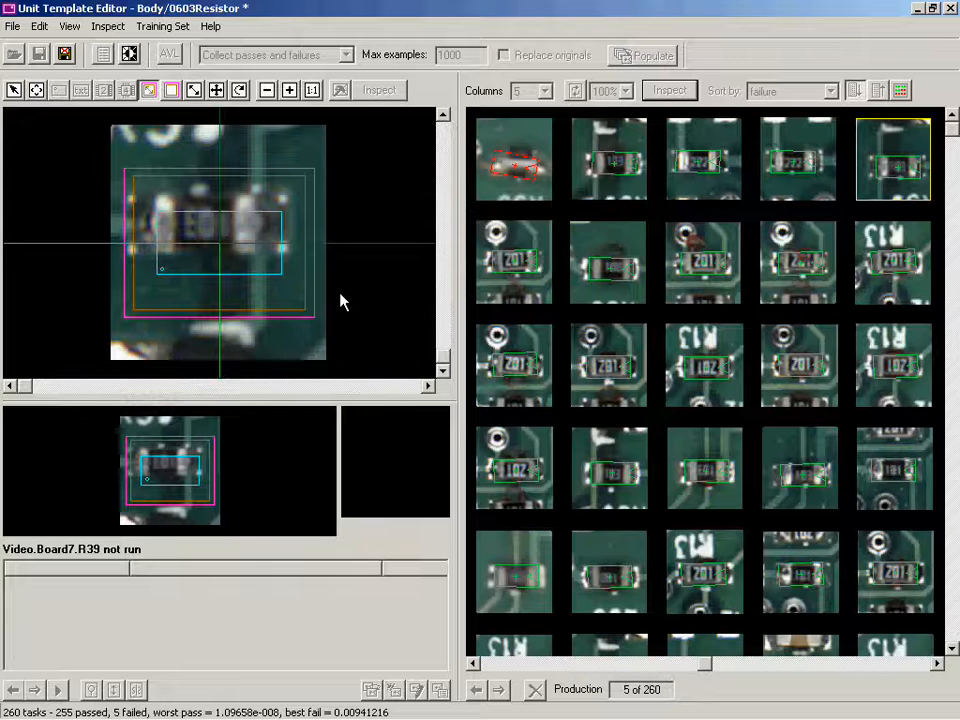
Flag the 0603Resistor template as defined and load the next template.
left_click(12, 25)
left_click(40, 168)
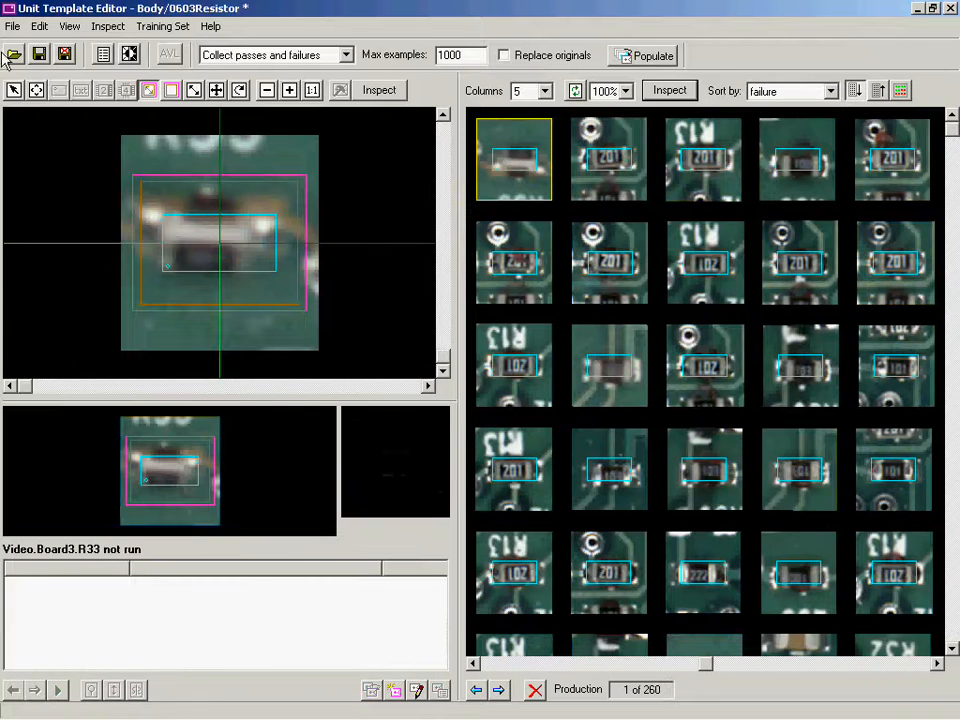
left_click(12, 25)
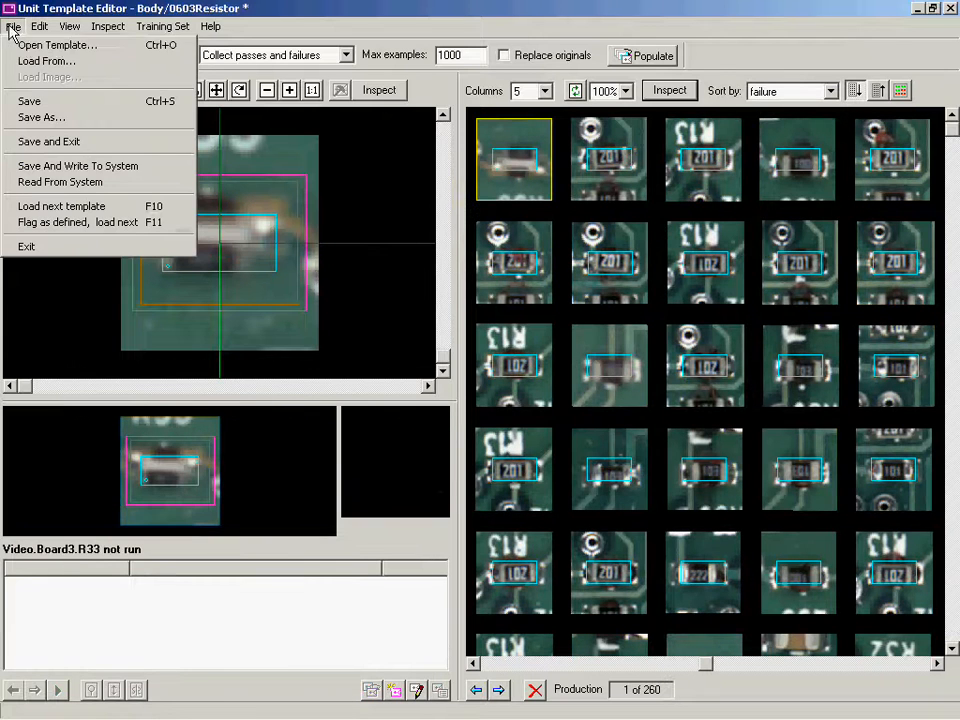
left_click(83, 222)
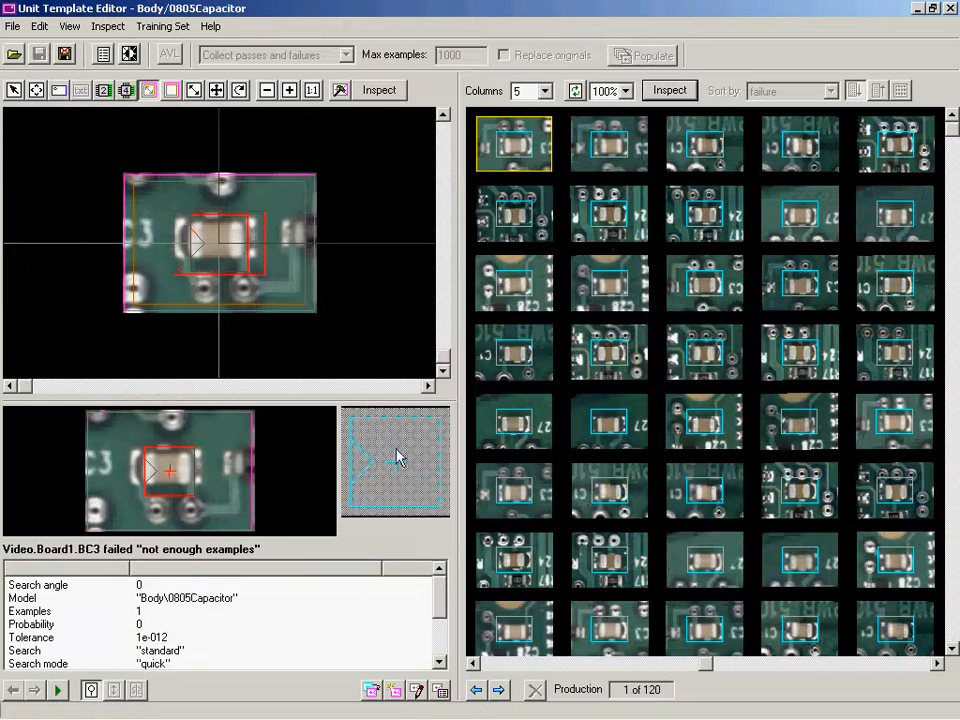
Redraw the body outline to fit capacitor Board1.BC3, including its pads, and adjust the search region around it.
left_click(57, 90)
left_click_drag(175, 218, 255, 260)
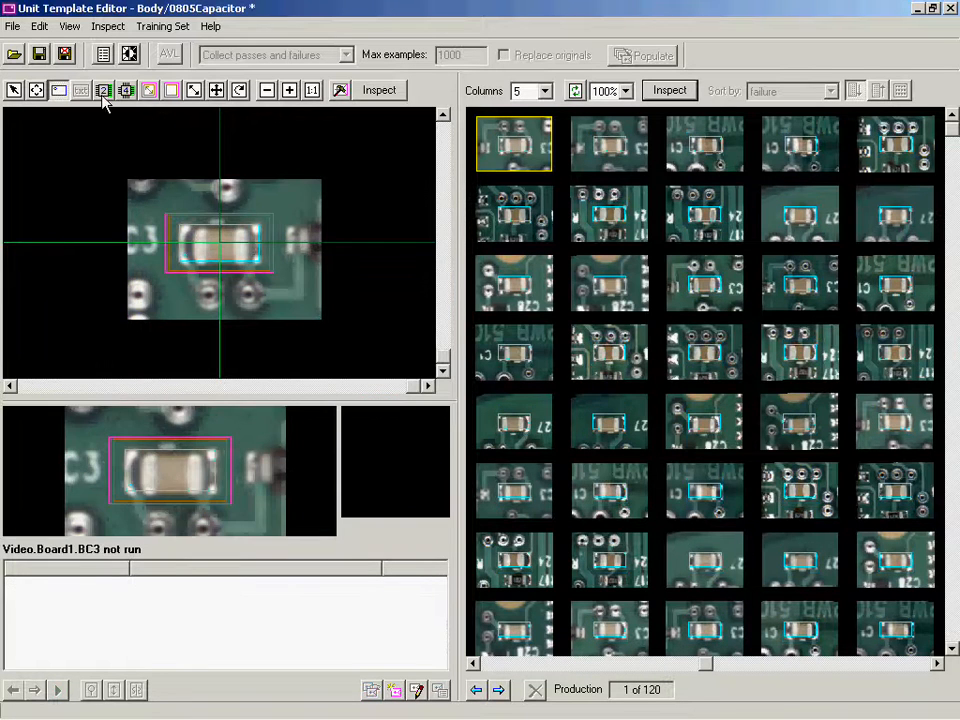
left_click(149, 90)
left_click(274, 220)
left_click_drag(274, 212, 268, 208)
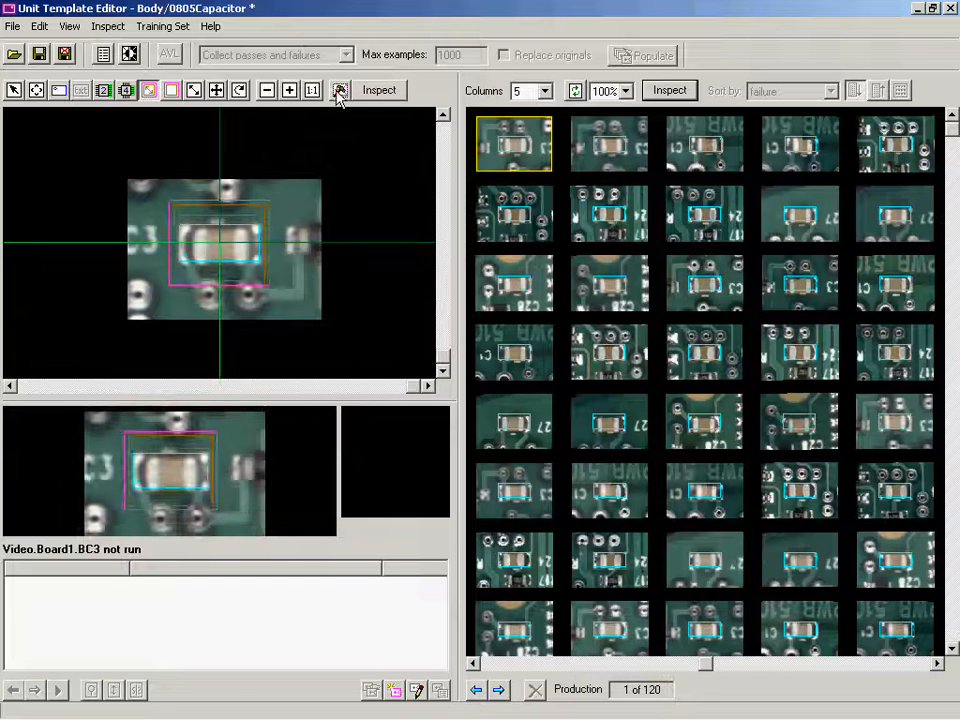
Inspect Board1.BC3, add Board1.C28 as an example to the 0805Capacitor model, and slightly enlarge the search region.
left_click(386, 92)
left_click(632, 281)
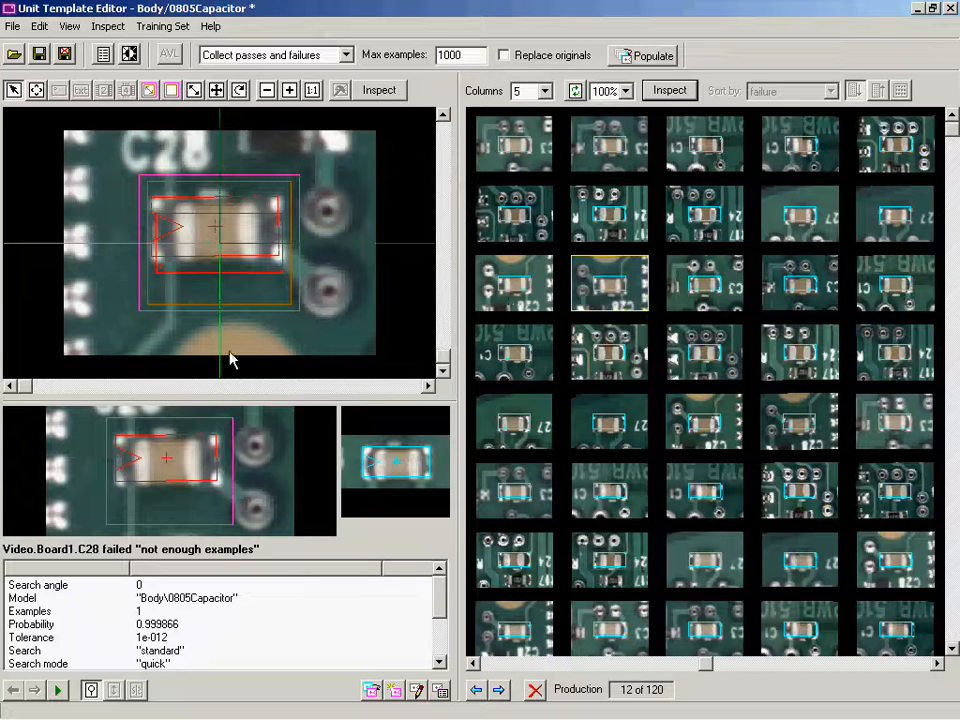
left_click(370, 690)
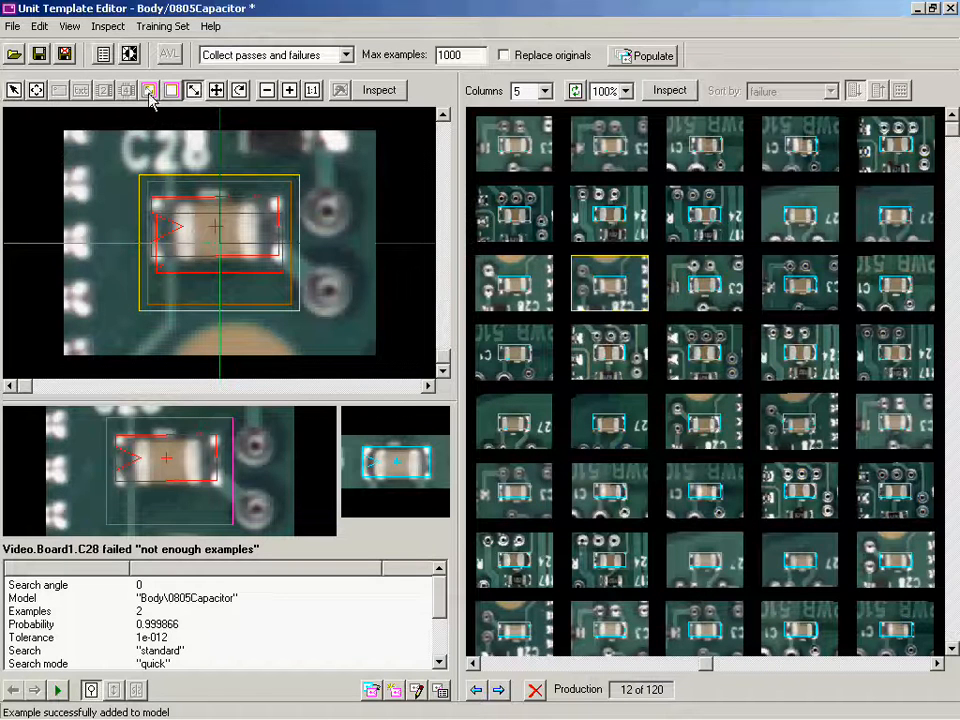
left_click_drag(289, 193, 296, 185)
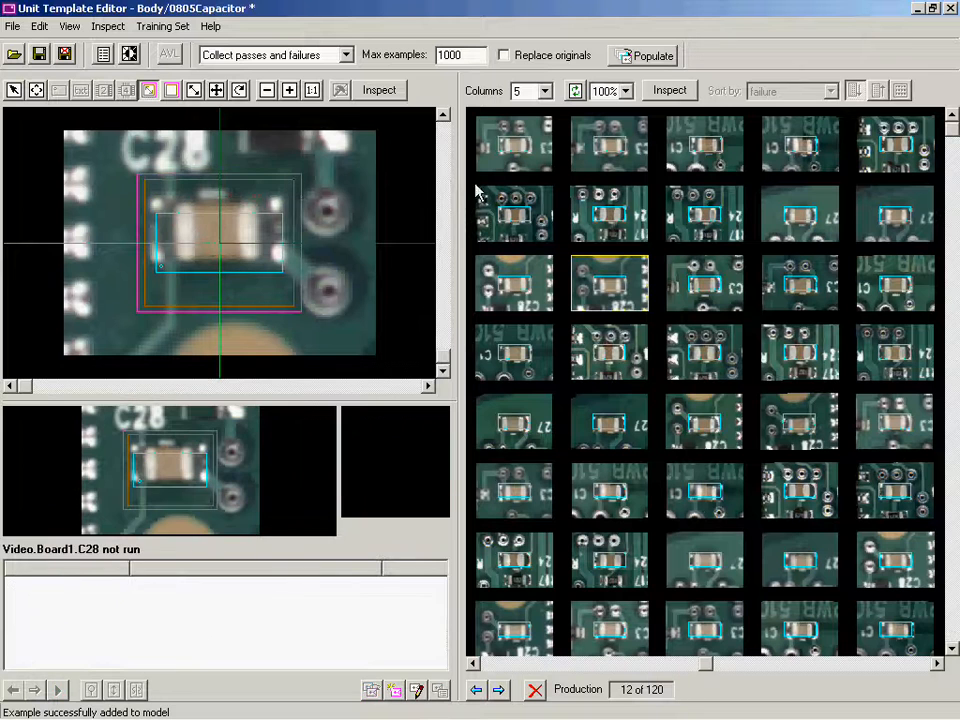
Add Board10.C18, Board2.C27 and Board10.C24 as further examples to the 0805Capacitor model.
left_click(700, 340)
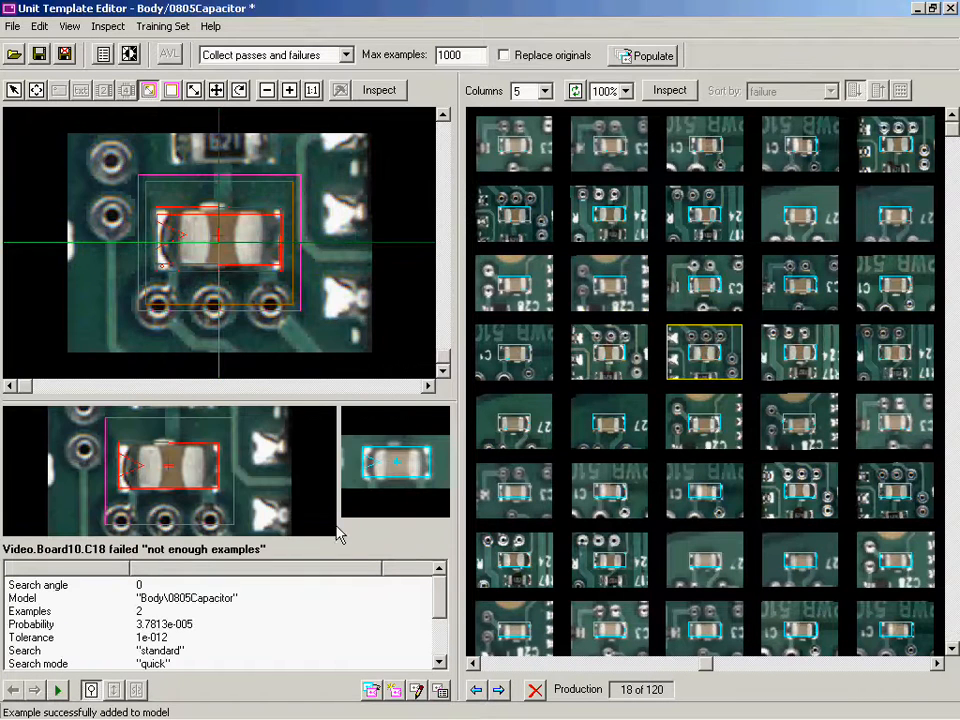
left_click(370, 692)
left_click(800, 560)
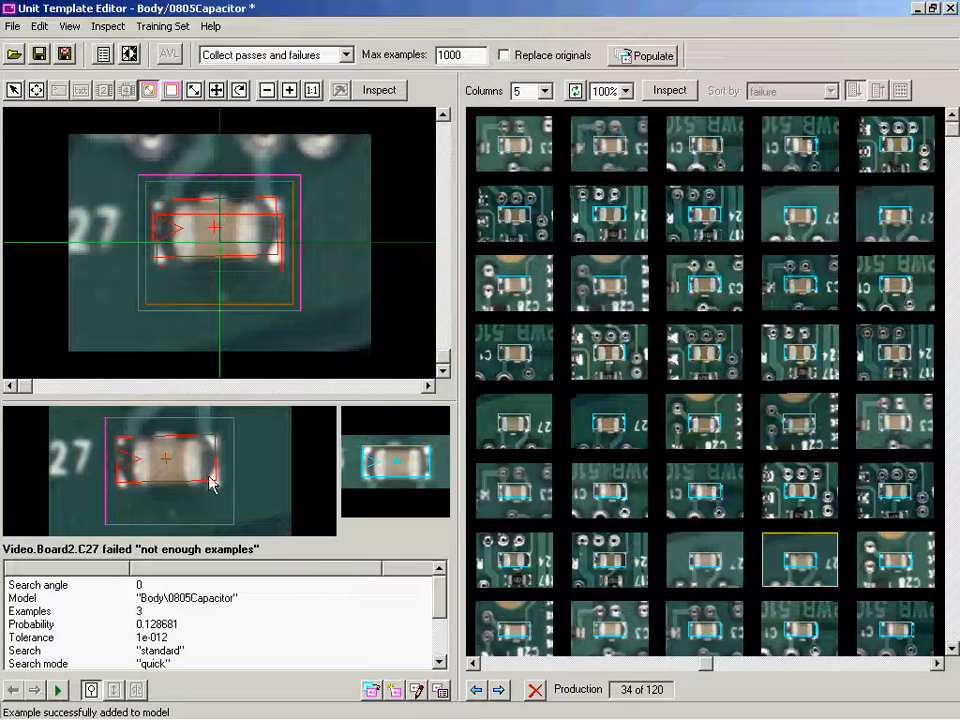
left_click(371, 690)
left_click(895, 352)
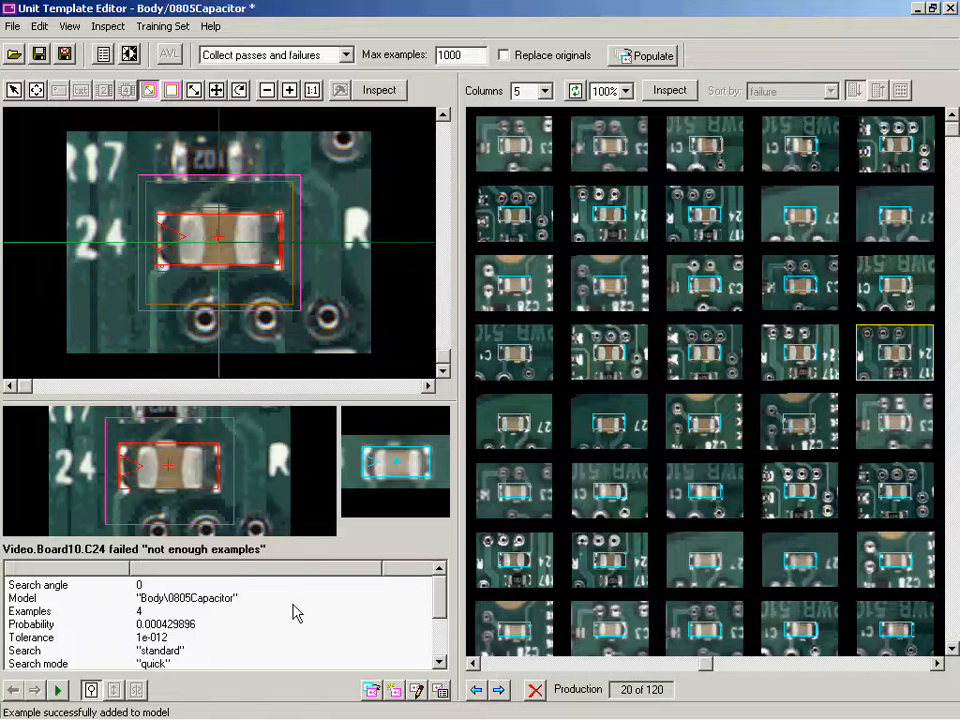
left_click(371, 690)
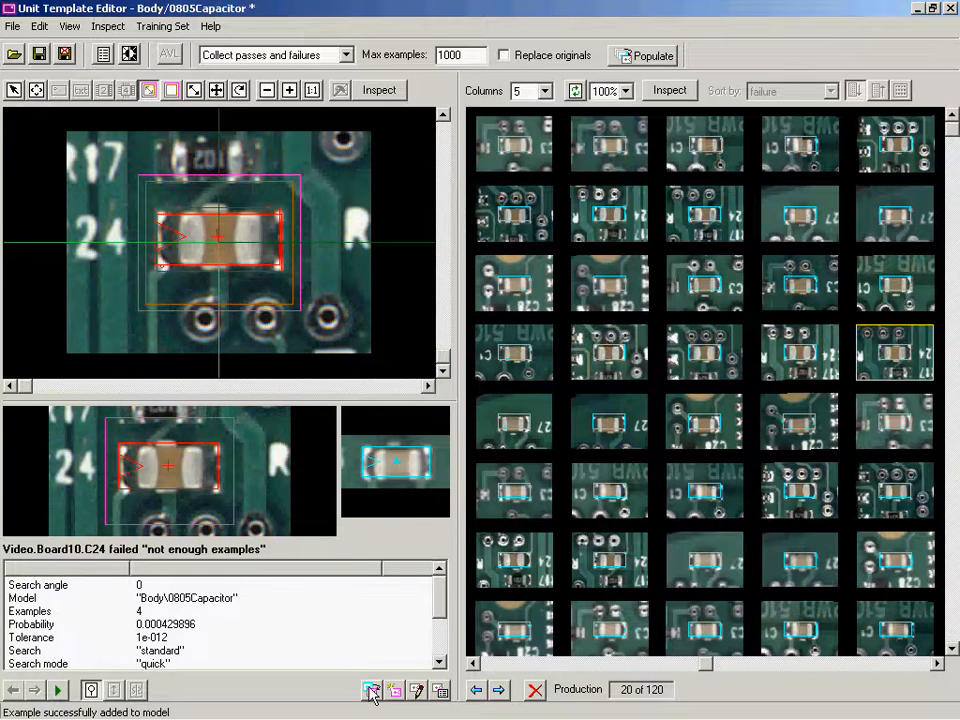
Inspect the production set and add four full rows of failed capacitors near the end of the list to the model.
left_click(674, 92)
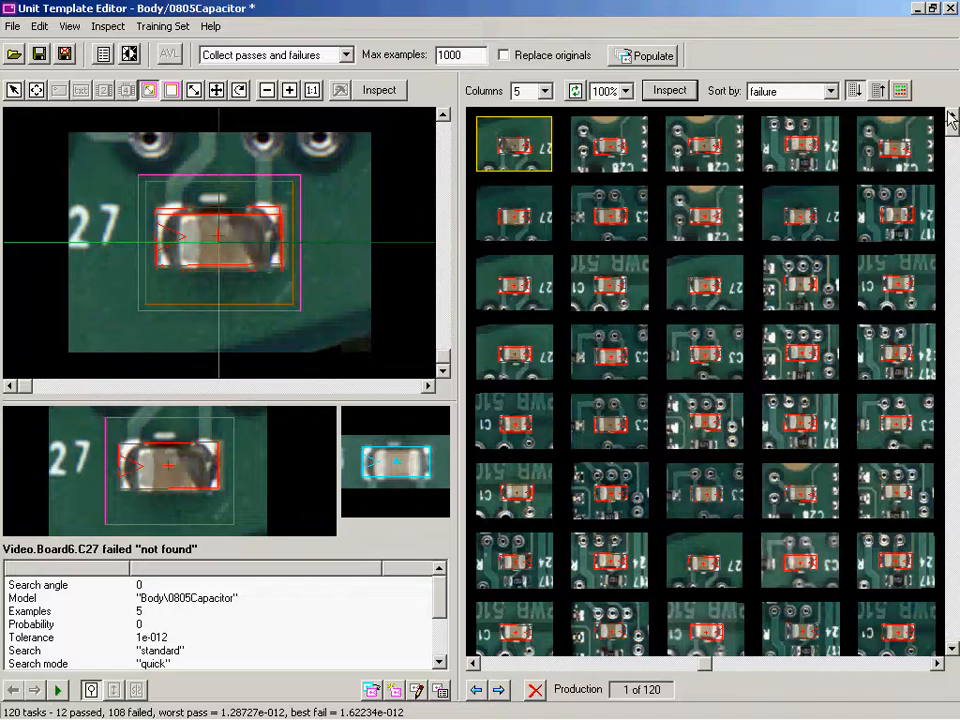
left_click_drag(952, 129, 953, 648)
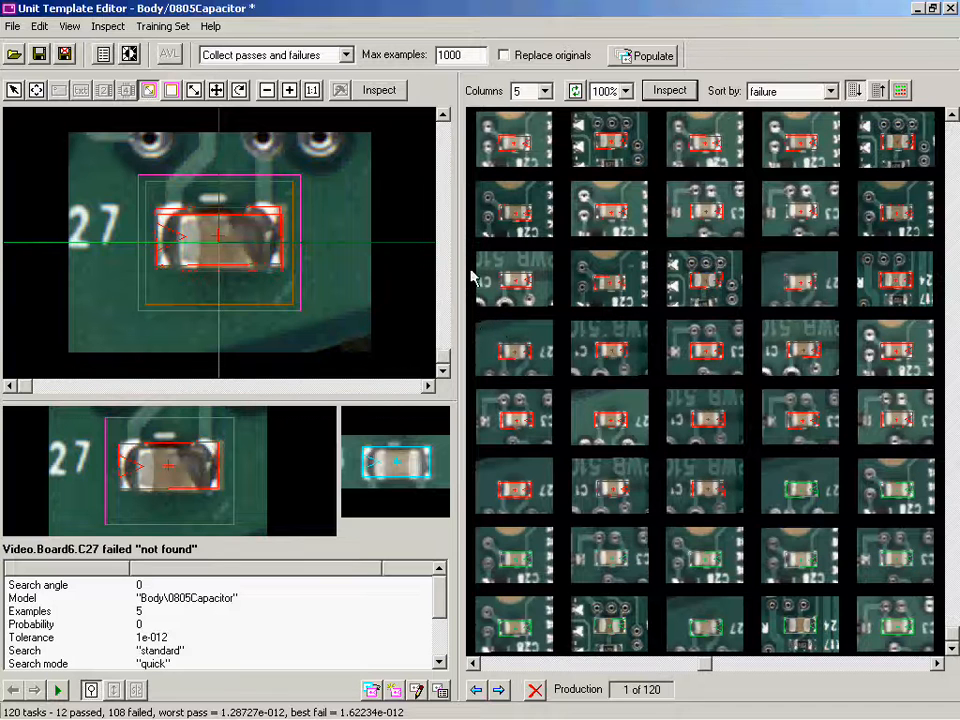
left_click_drag(479, 176, 945, 459)
right_click(801, 350)
left_click(761, 465)
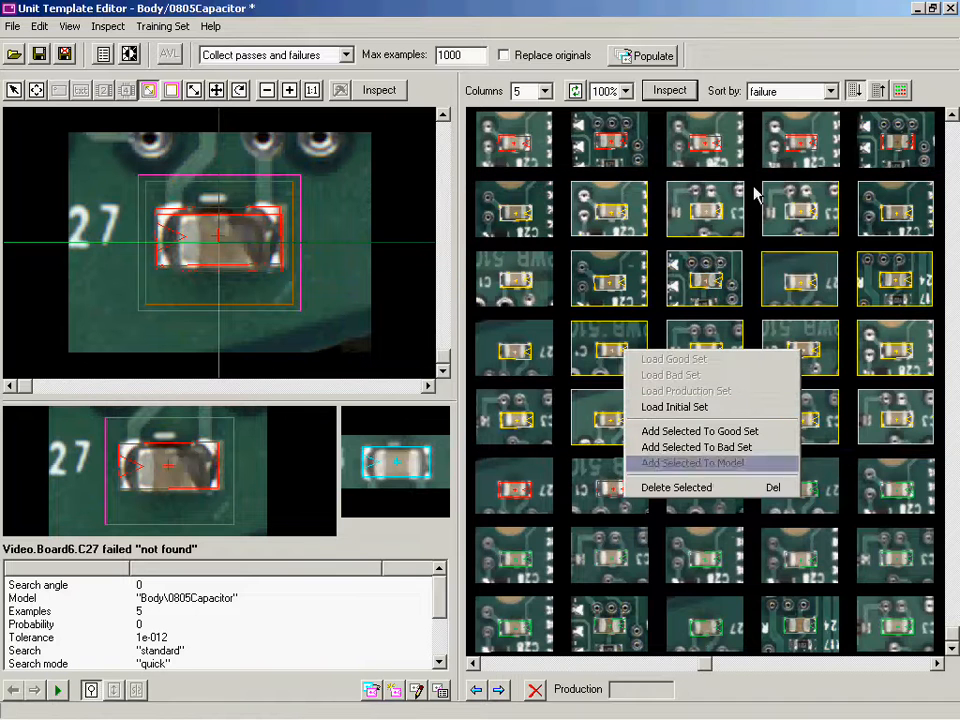
Reinspect the production set and add the failed capacitors in the second through fifth rows to the model.
left_click(670, 91)
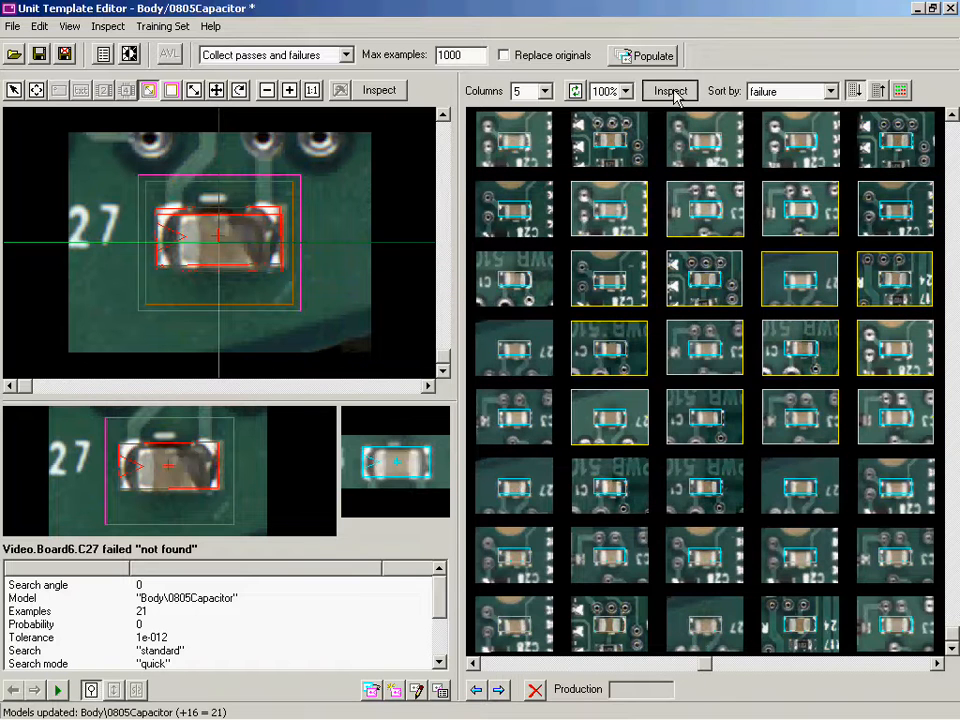
left_click(674, 92)
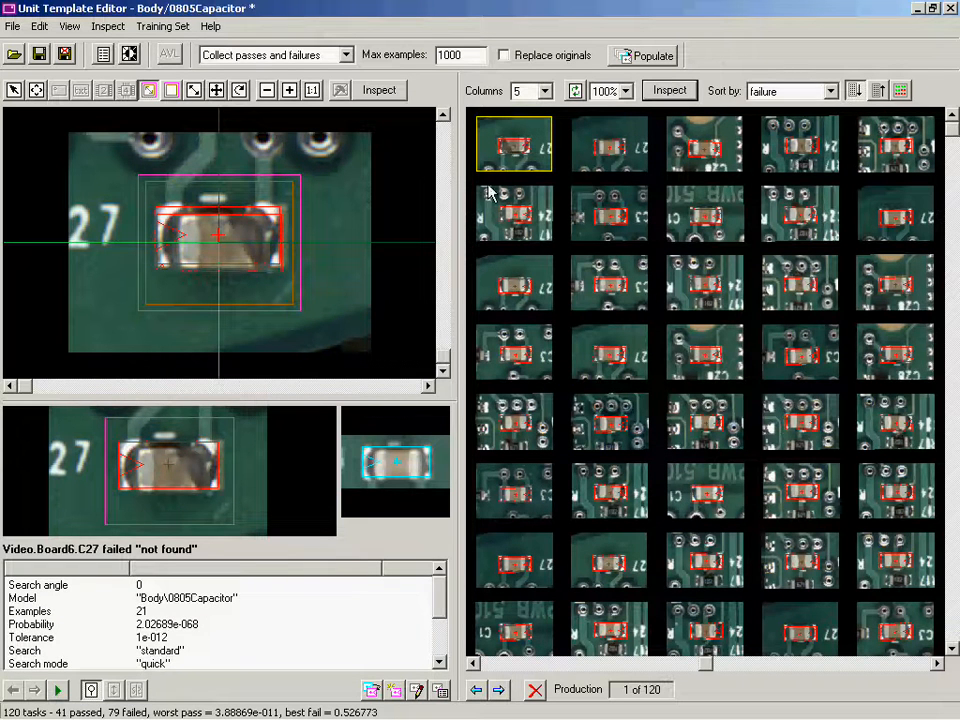
left_click_drag(476, 184, 944, 468)
right_click(784, 401)
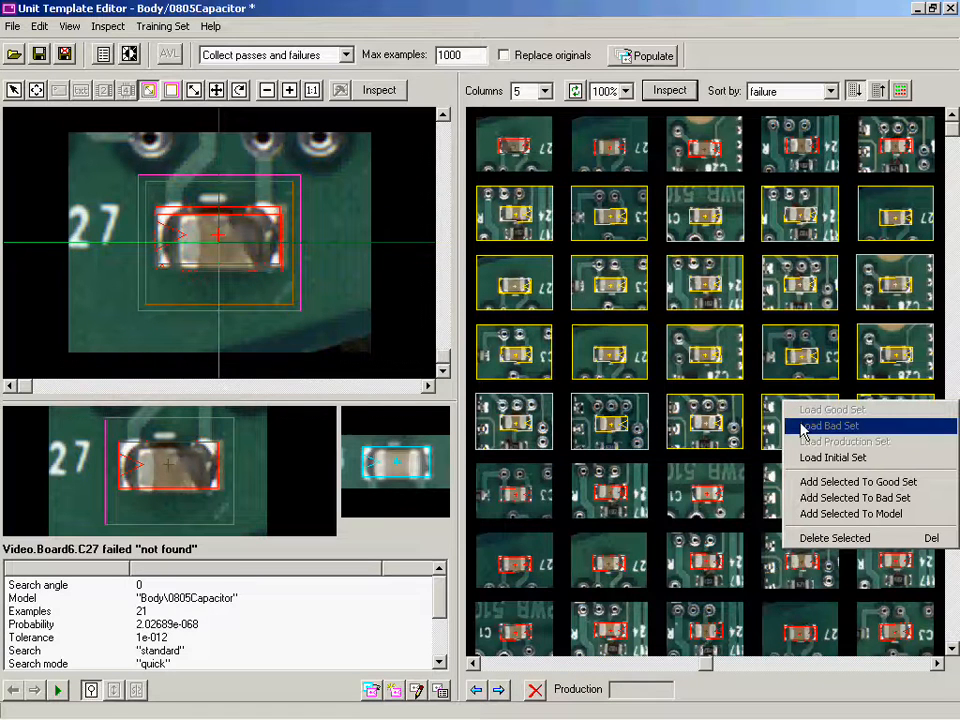
left_click(860, 515)
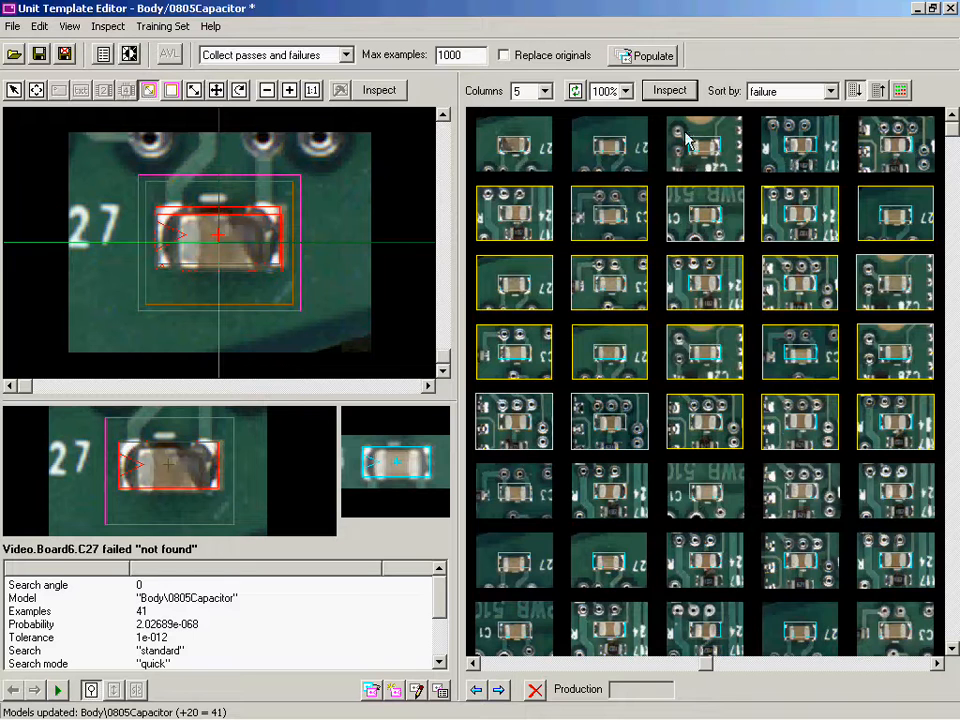
Reinspect the production set and add the failed capacitor Board6.C27 to the Bad training set.
left_click(672, 91)
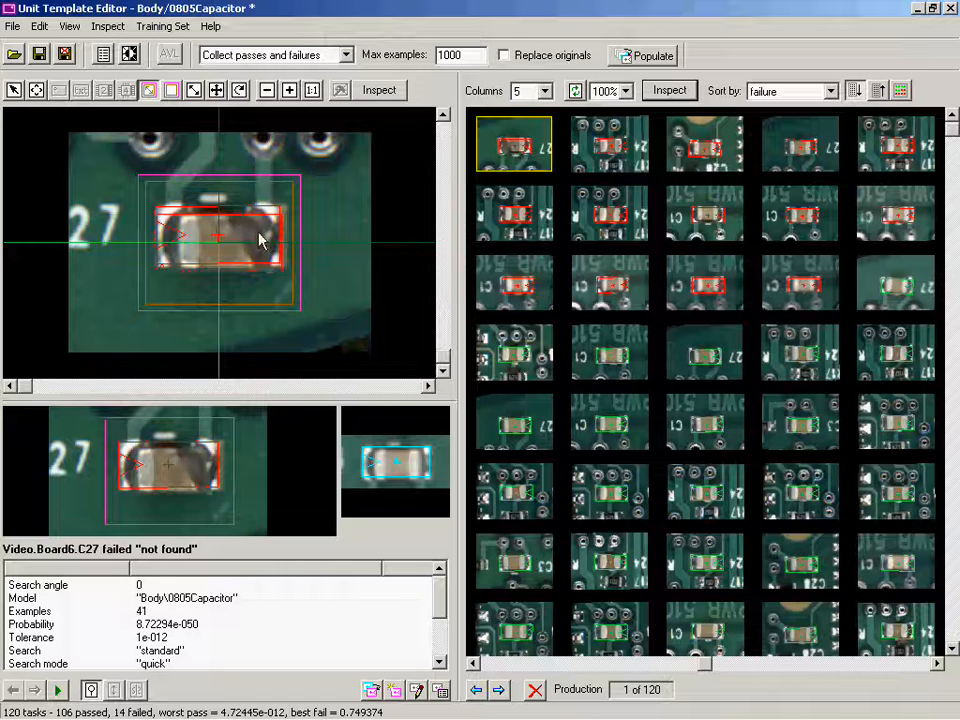
right_click(527, 153)
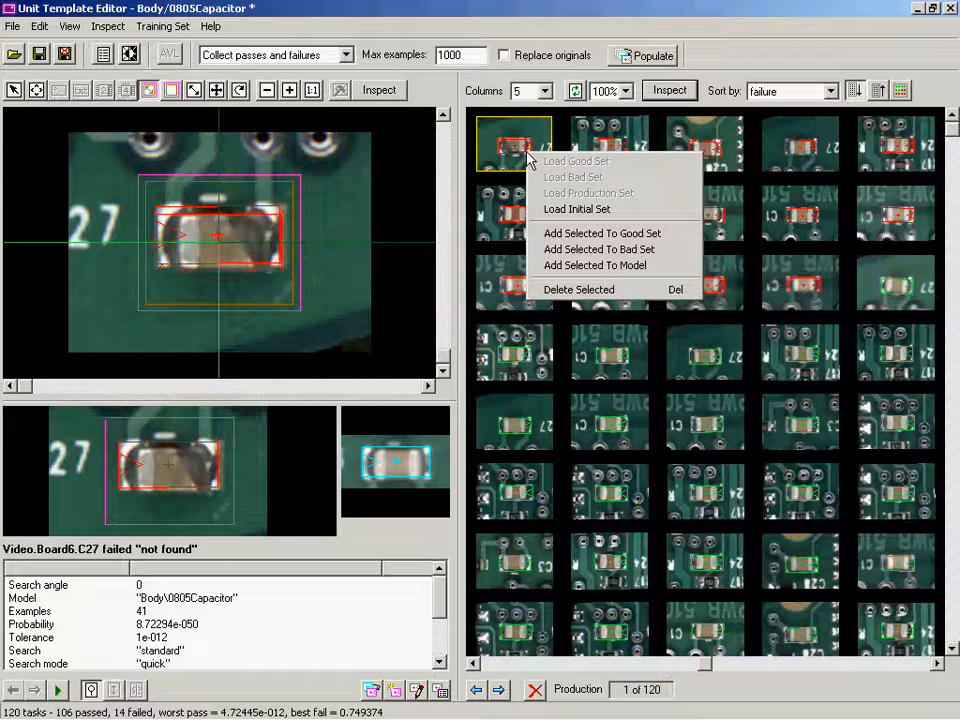
left_click(578, 250)
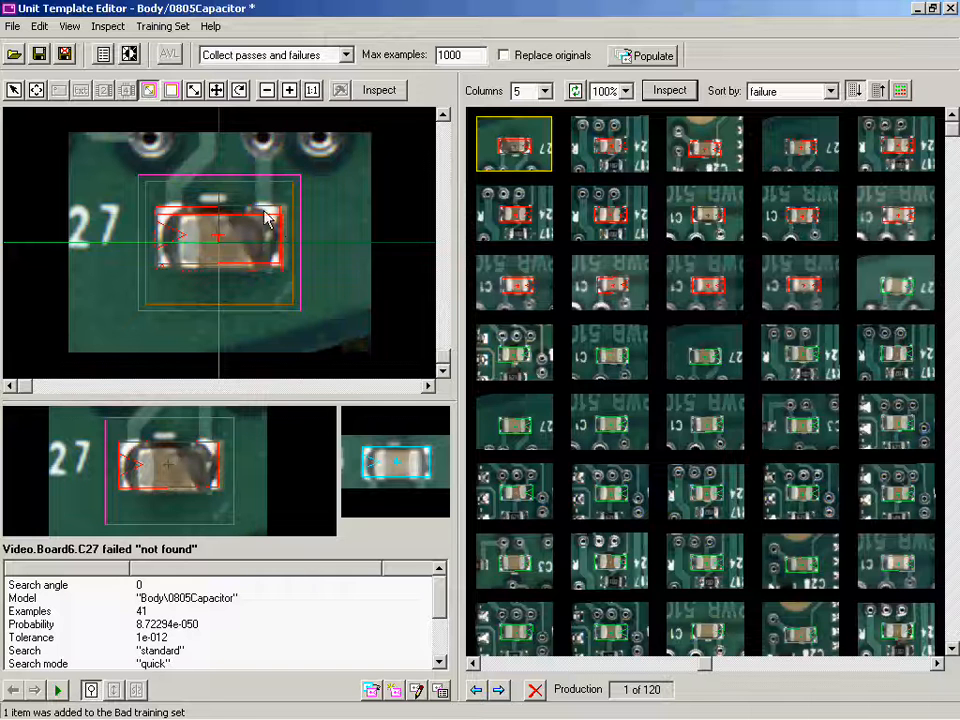
Compare Board6.C27 with Board1.C24, add the capacitors in columns two to five of the first three rows to the model, and reinspect the set.
left_click(603, 163)
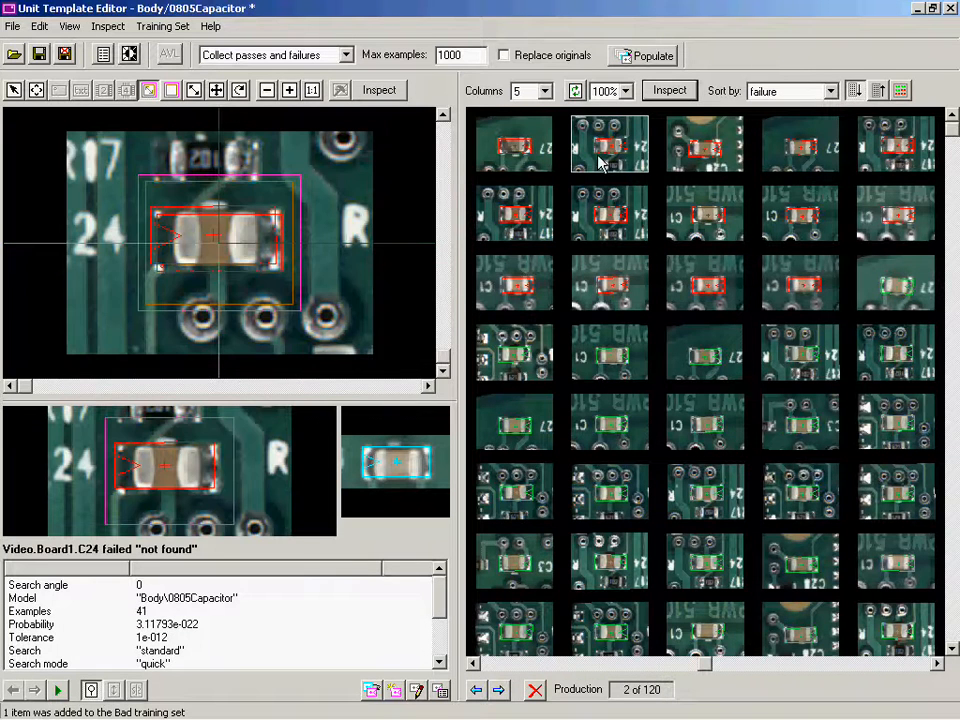
left_click(513, 155)
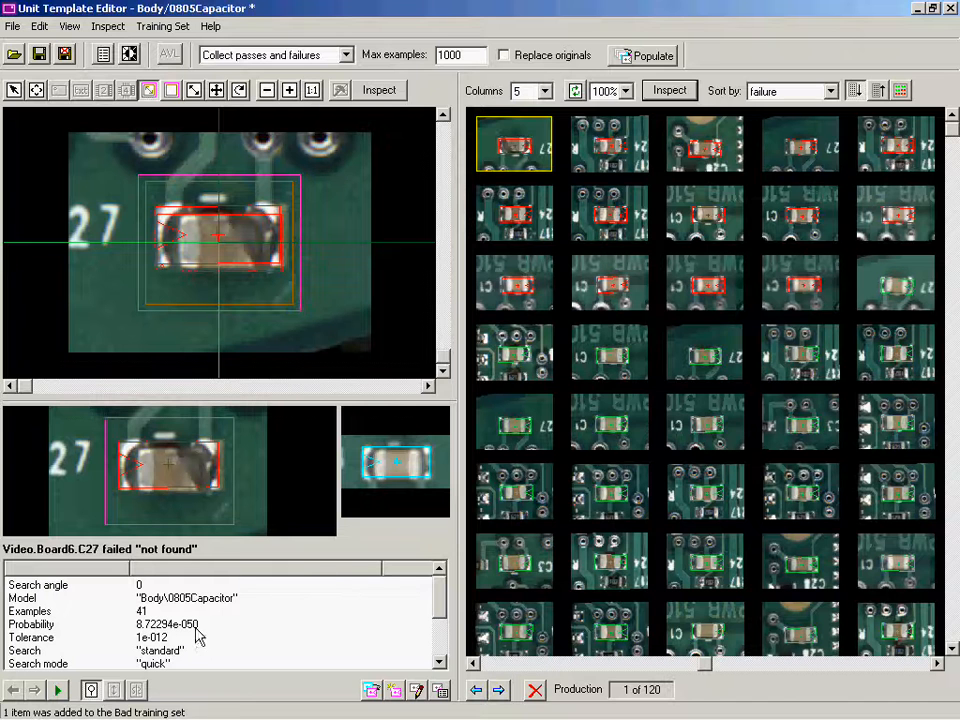
left_click(612, 150)
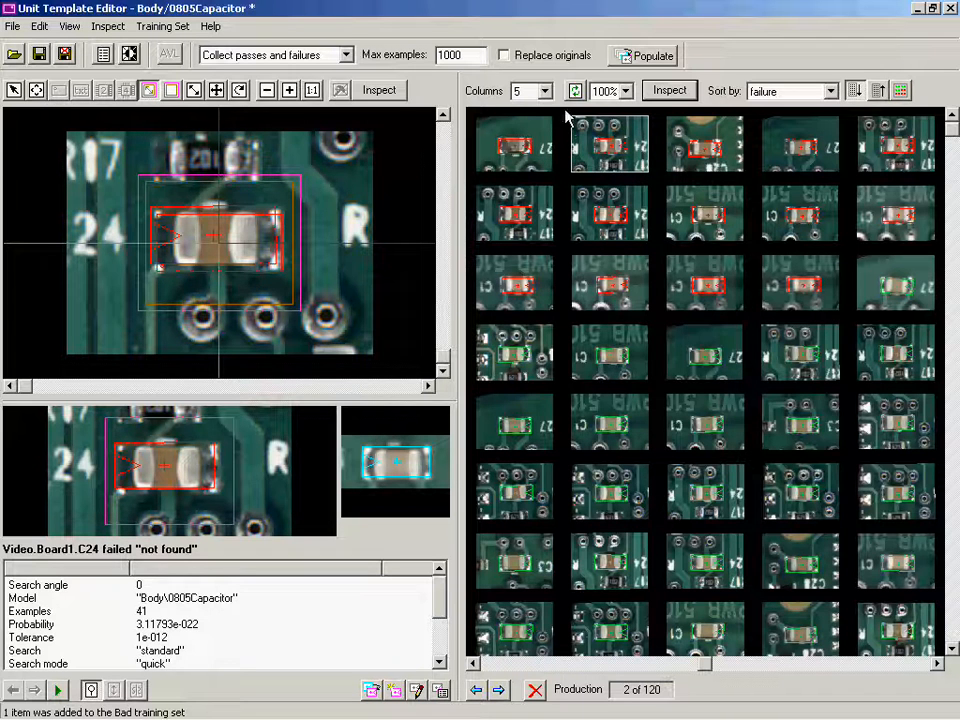
left_click_drag(567, 114, 942, 337)
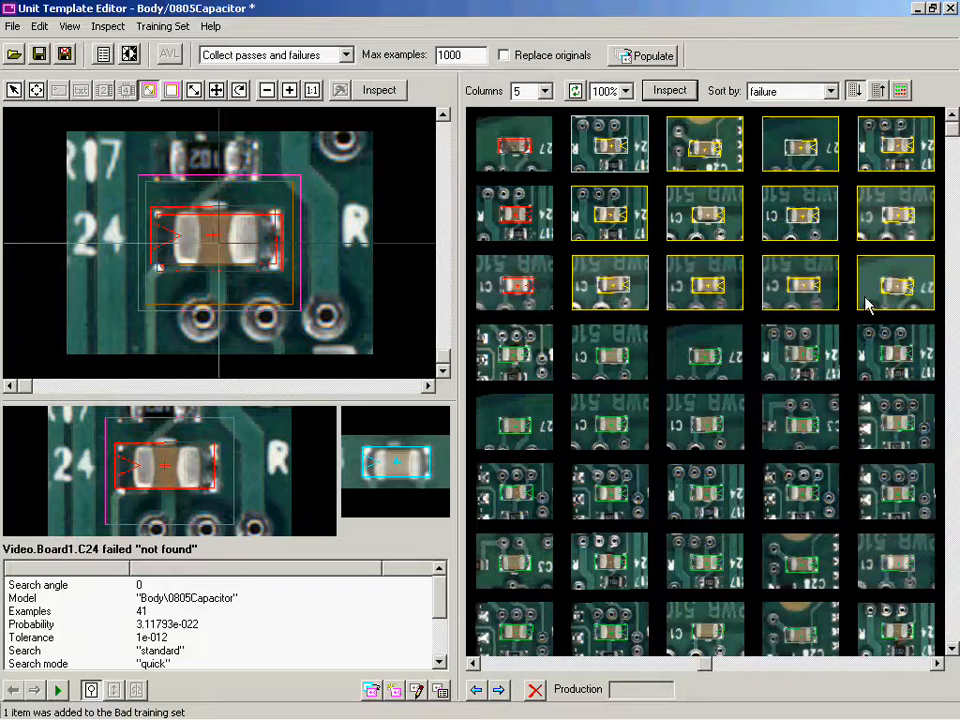
right_click(737, 243)
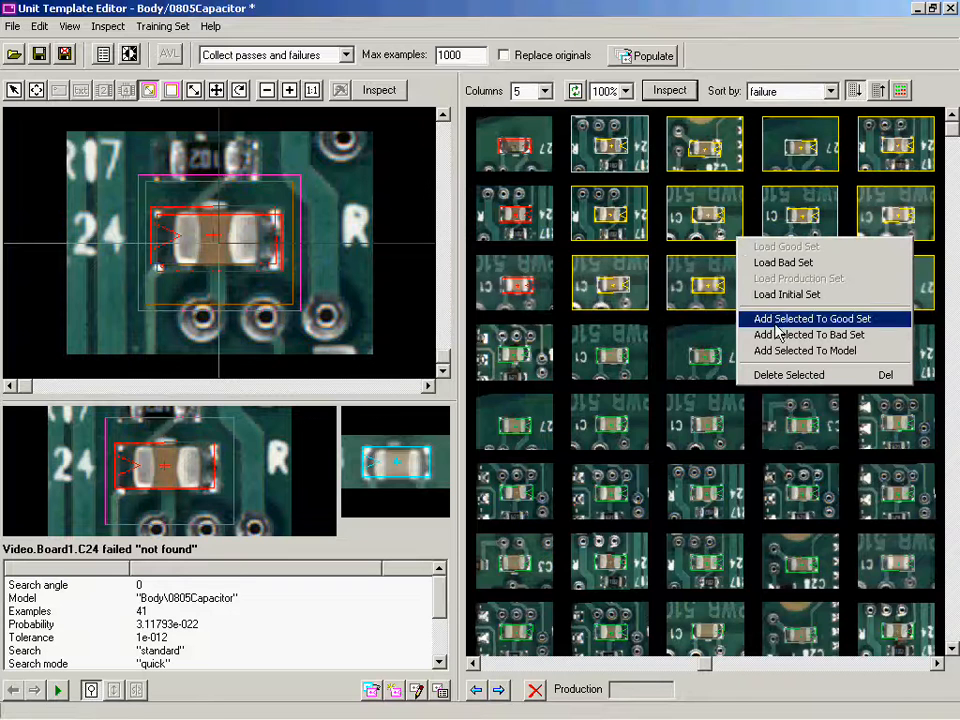
left_click(672, 91)
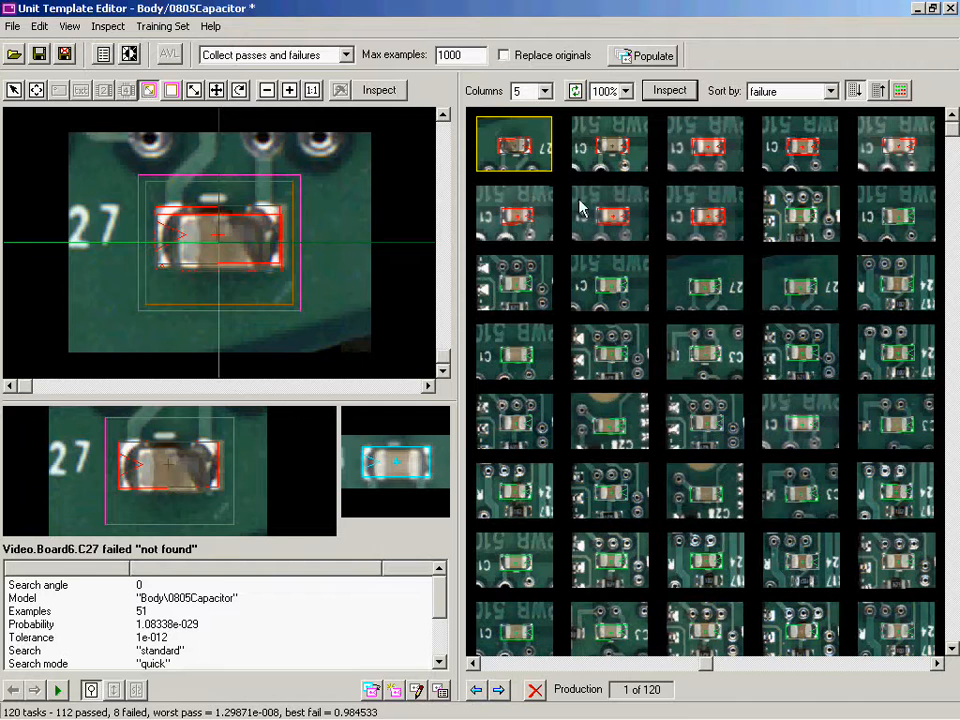
Review the out-of-position Board1.C1 and Board7.C1, enlarge the search region slightly around Board7.C1, and reinspect the production set.
left_click(545, 220)
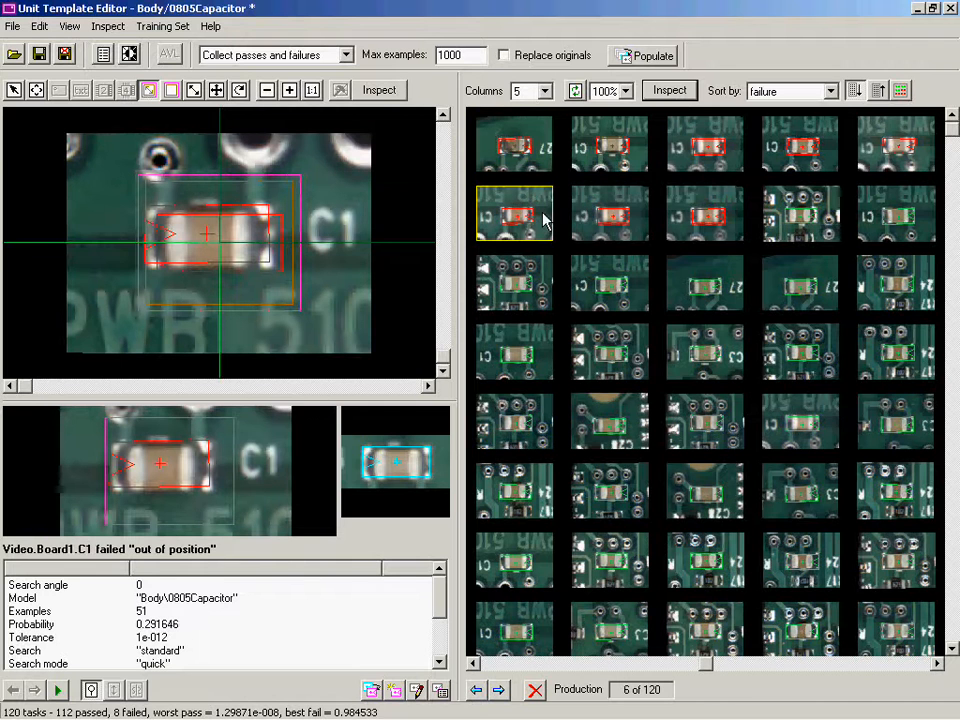
left_click(585, 155)
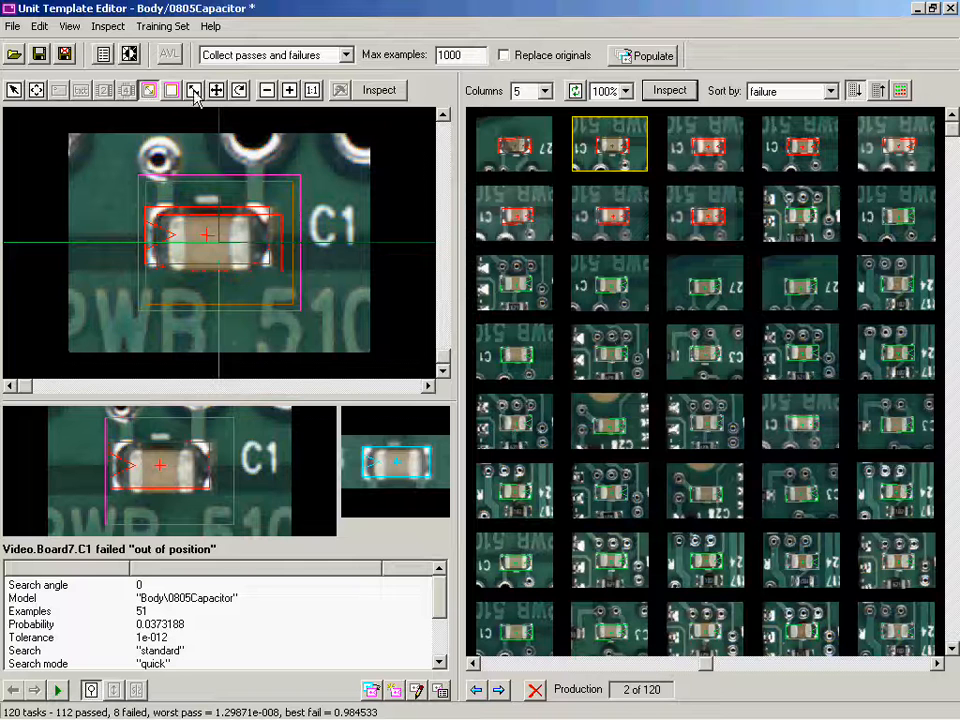
left_click(291, 184)
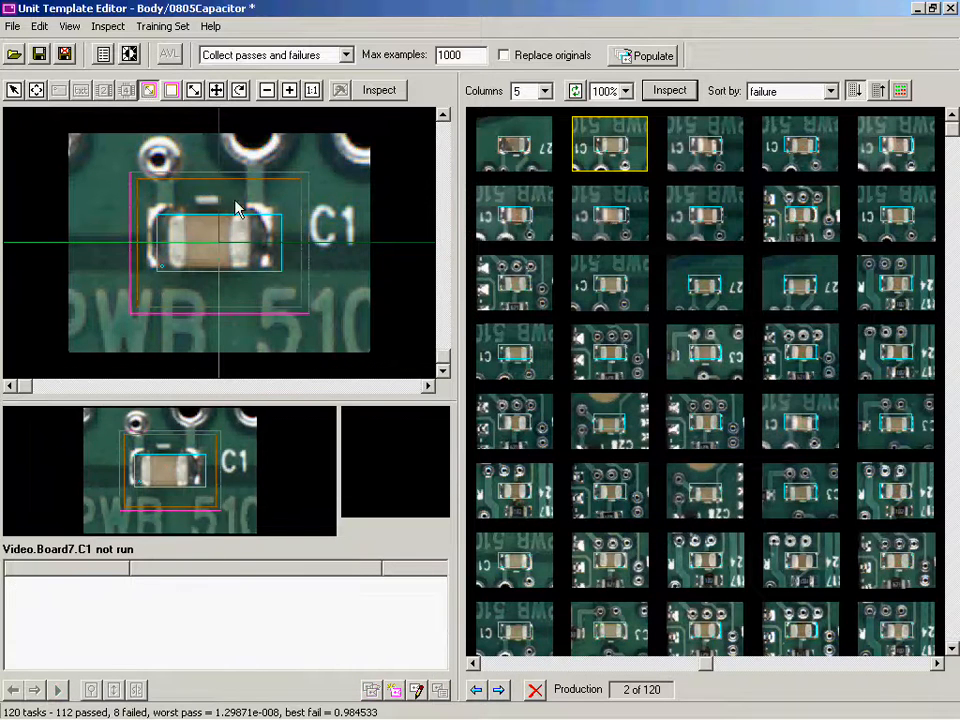
left_click(669, 91)
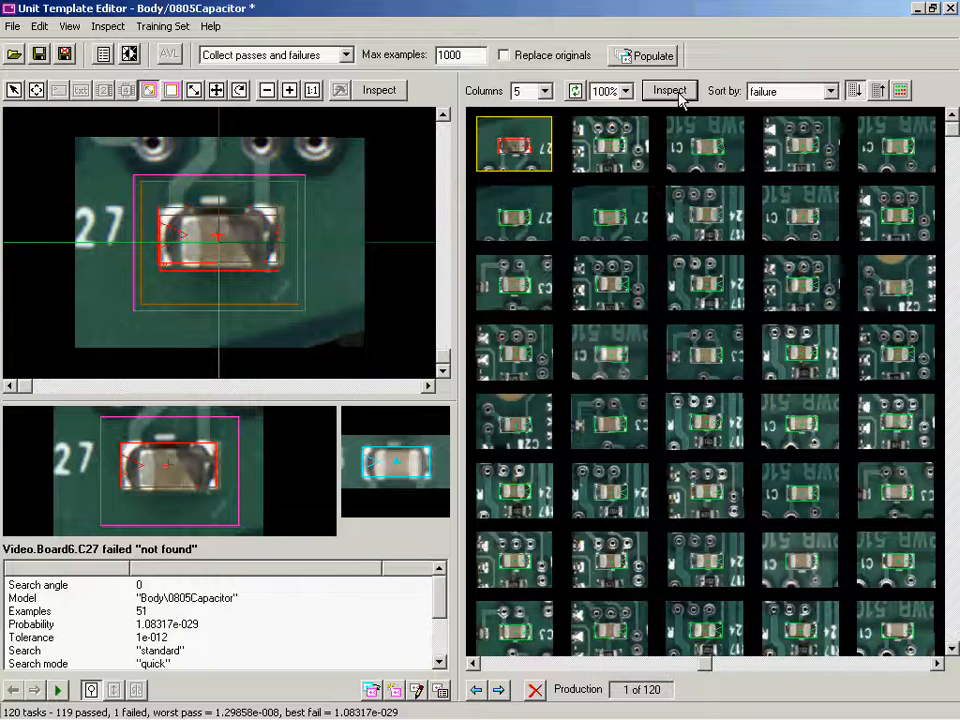
Flag the capacitor template as defined, load the next template, and fit the task icon around the U3 chip body without its pins.
left_click(13, 26)
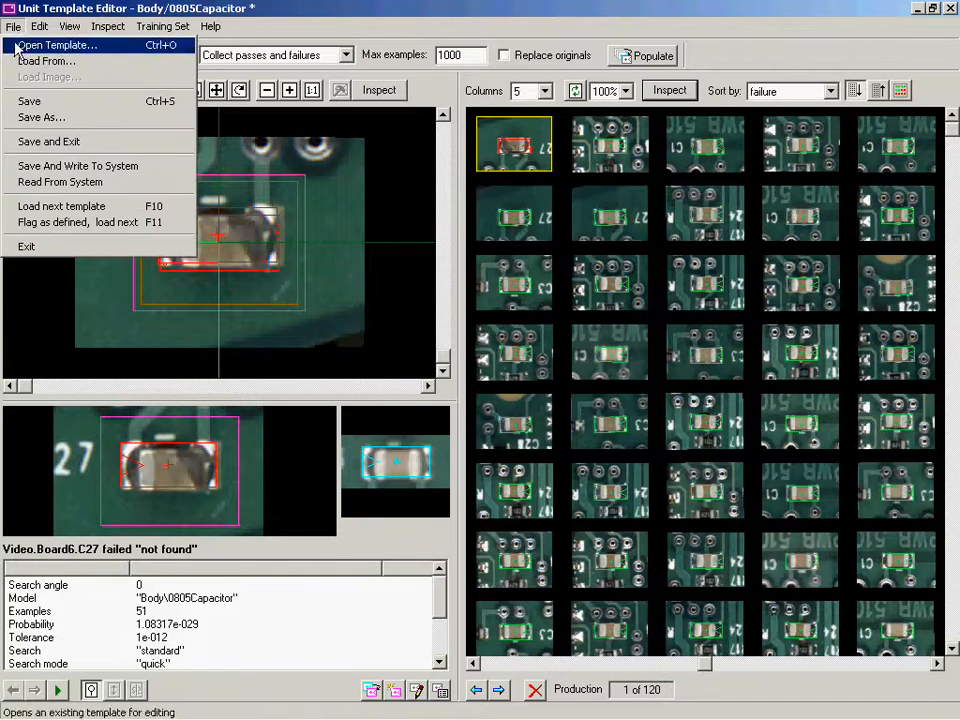
left_click(67, 224)
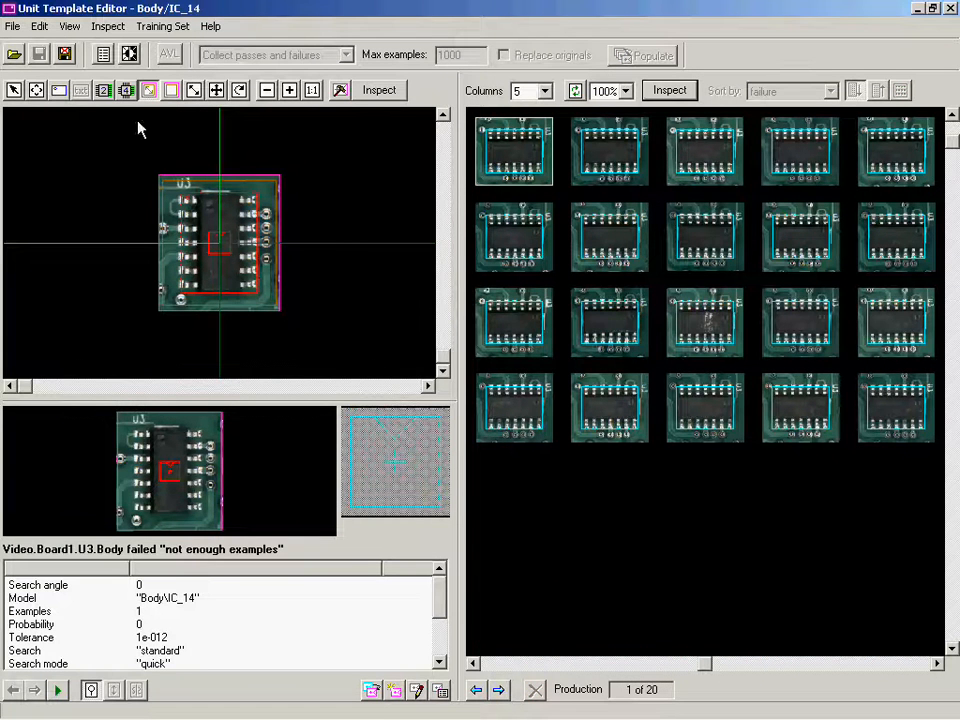
left_click(58, 91)
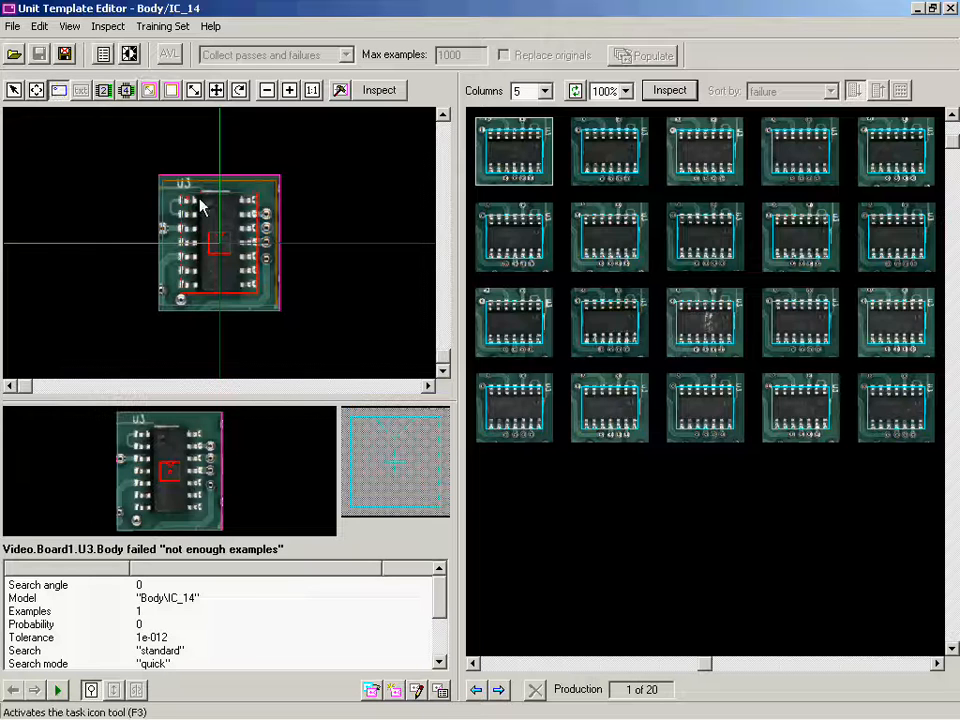
mouse_move(196, 194)
left_mouse_down()
mouse_move(236, 240)
mouse_move(242, 297)
left_mouse_up()
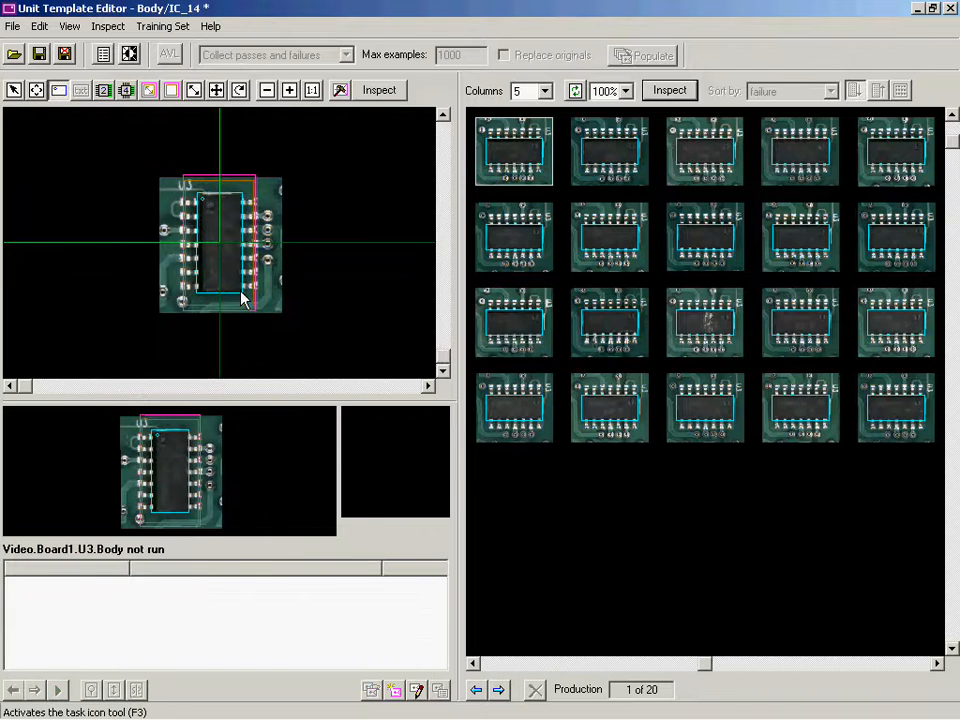
Outline the inner ends of U3's pin row with the two way pin symmetry tool, spanning all seven pins along the body edge.
left_click(36, 91)
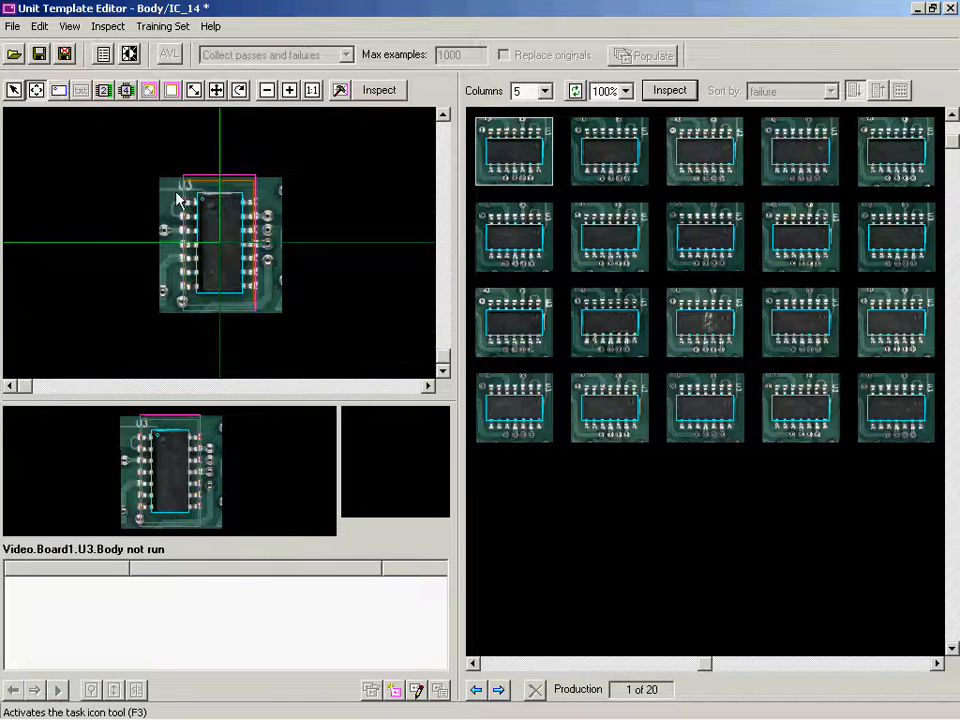
left_click_drag(156, 166, 226, 221)
left_click_drag(295, 298, 286, 316)
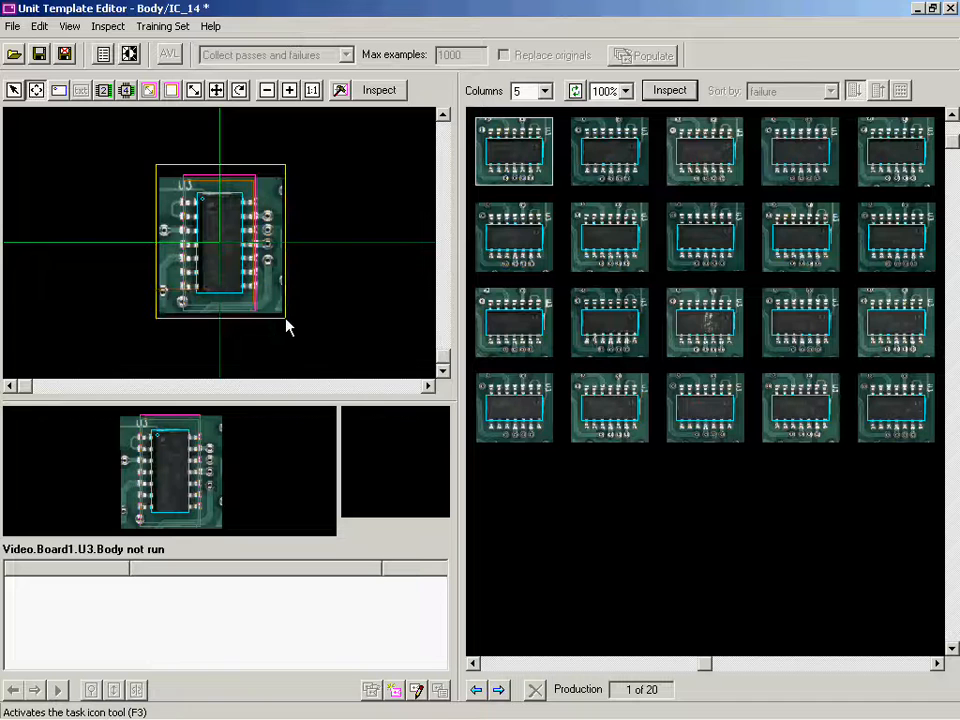
left_click(108, 92)
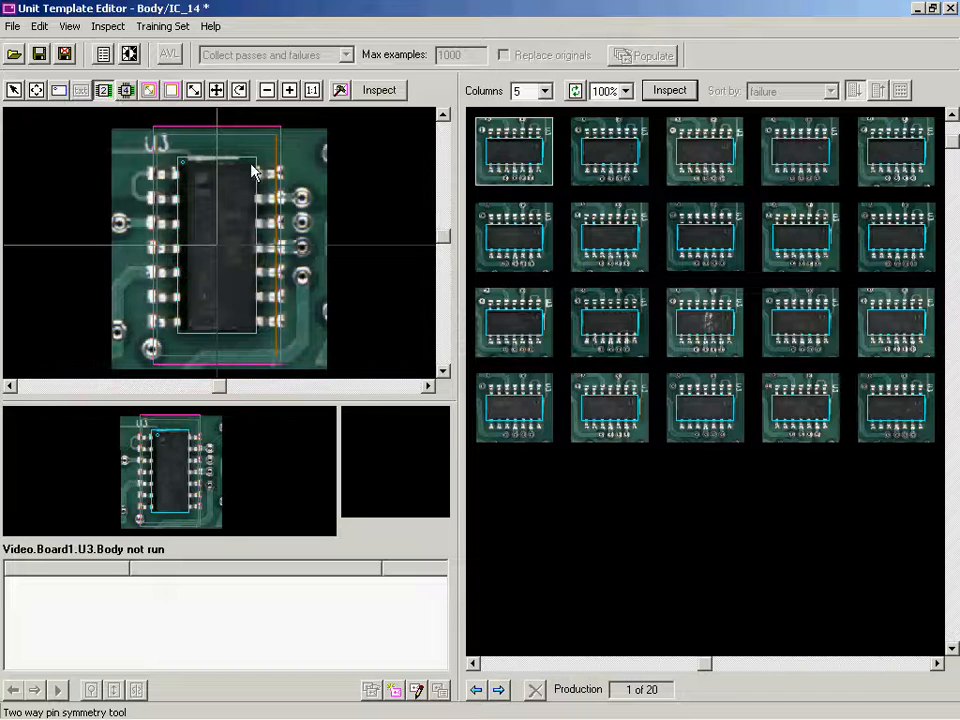
left_click_drag(250, 170, 269, 334)
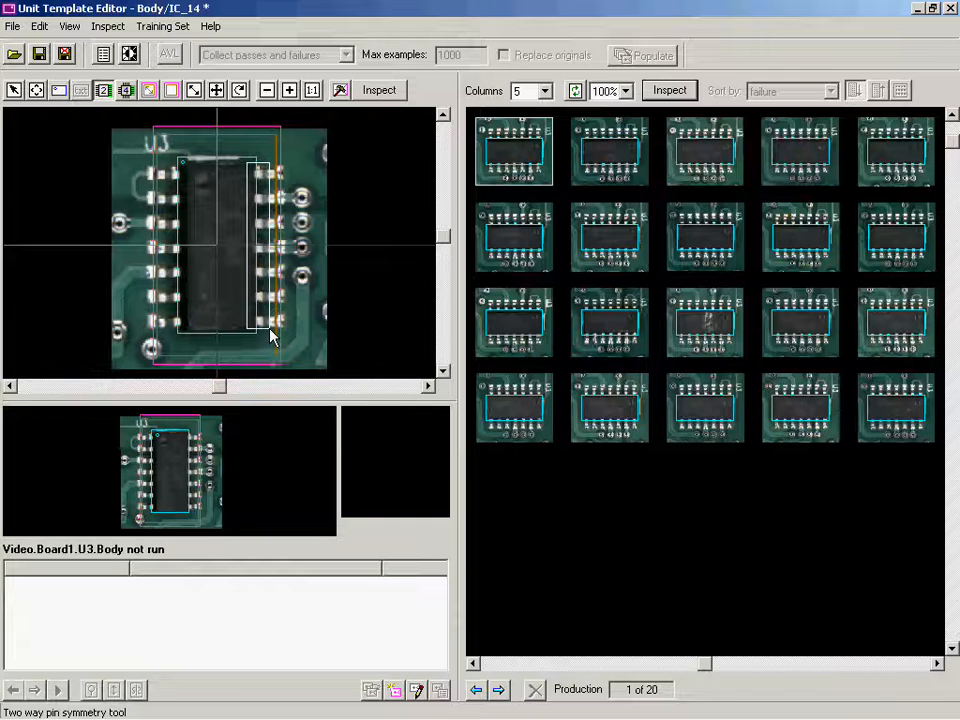
left_click_drag(270, 329, 270, 329)
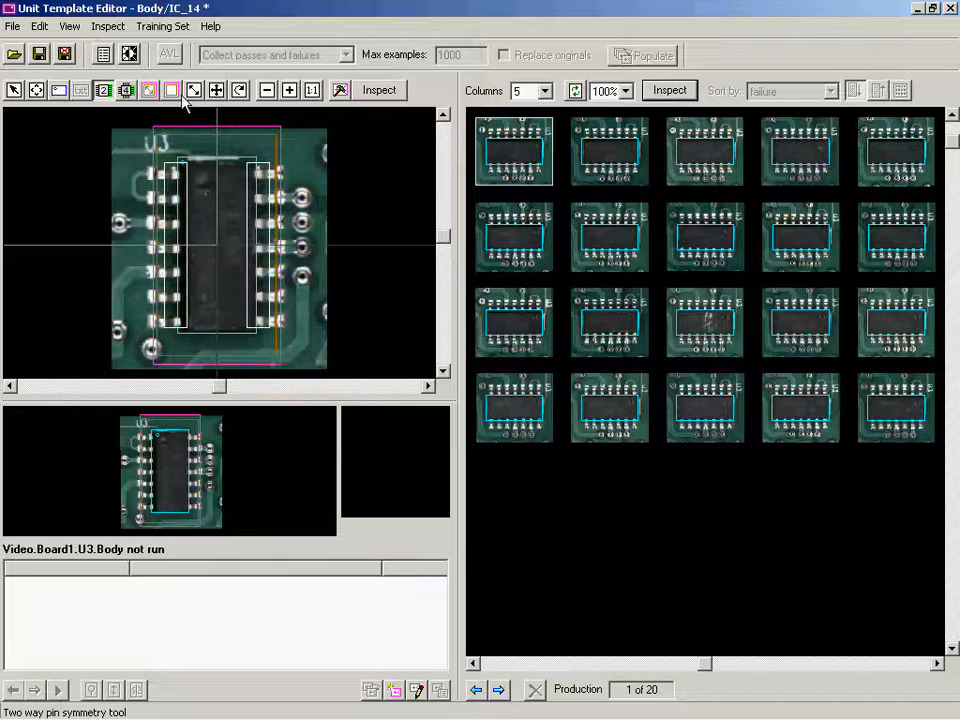
Build the IC_14 model and default geometry from the task icon, and slightly reduce the height of the region around U3.
left_click(149, 91)
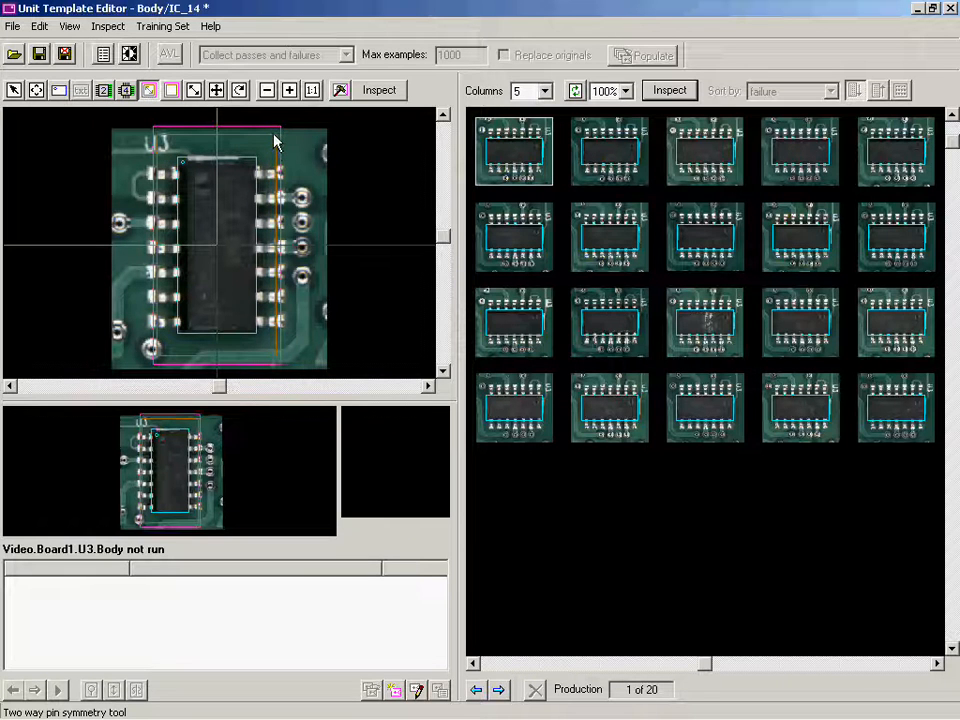
left_click(104, 91)
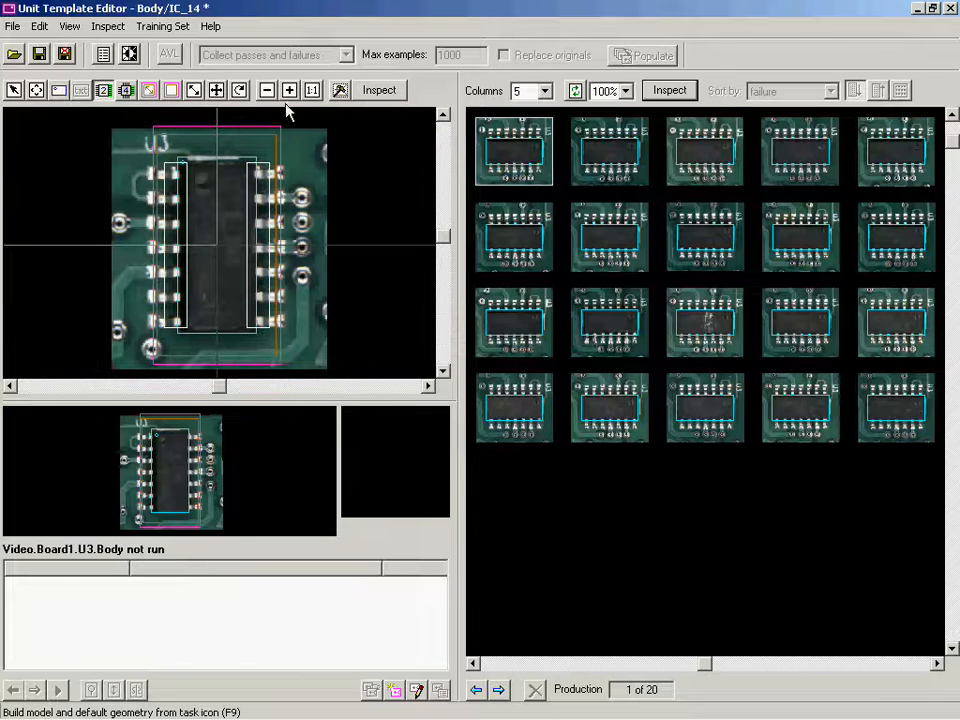
key("F9")
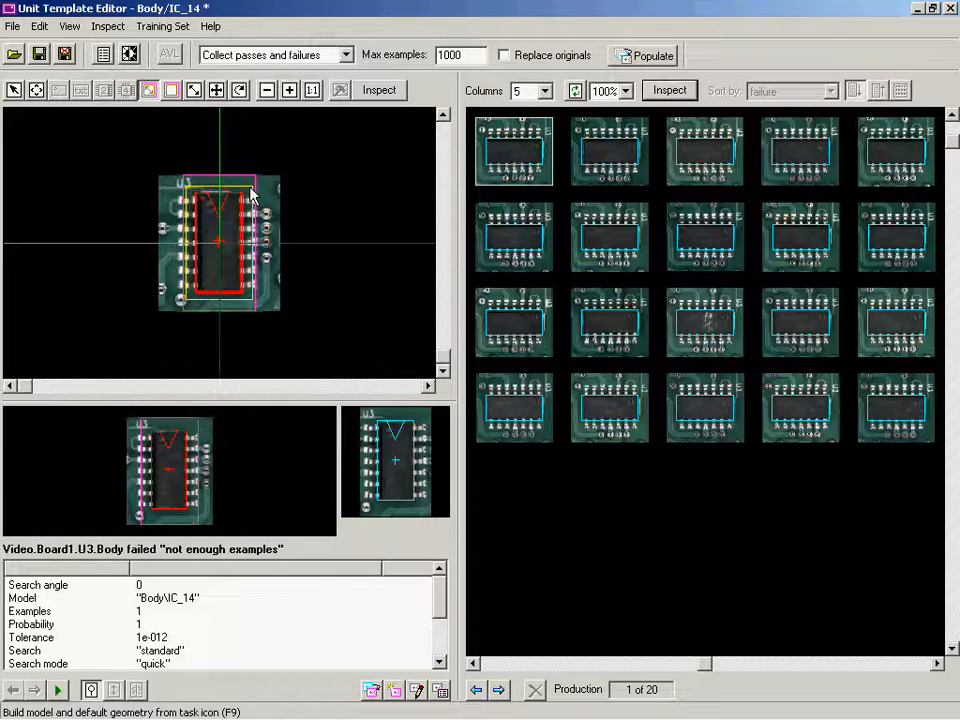
left_click_drag(250, 187, 249, 195)
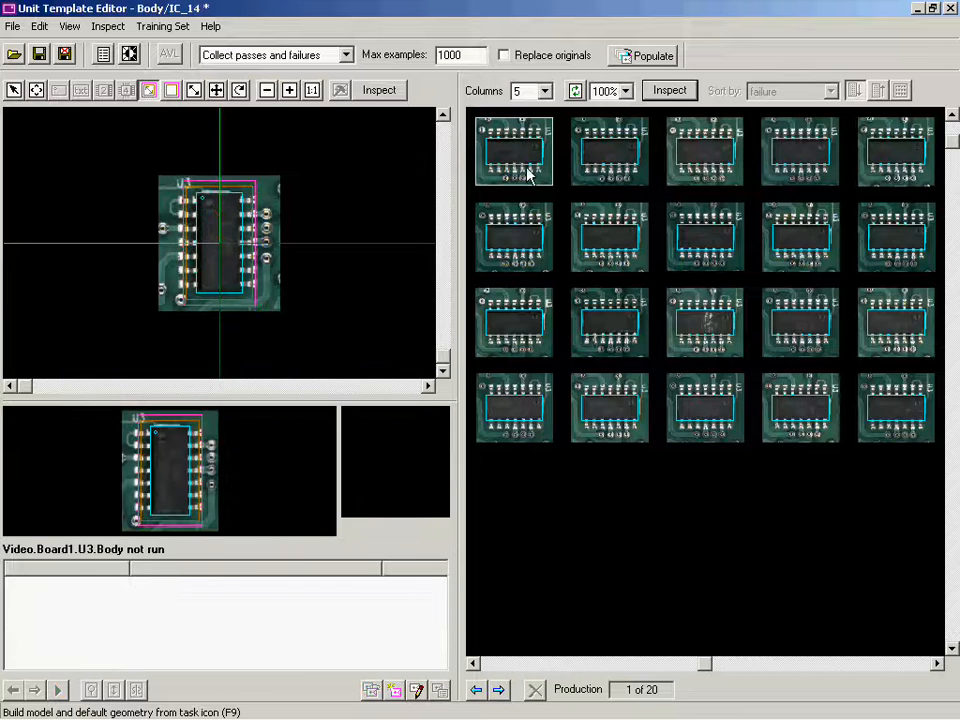
Inspect the IC_14 production set, add the five chips in the last row to the model, and reinspect the set.
left_click(684, 95)
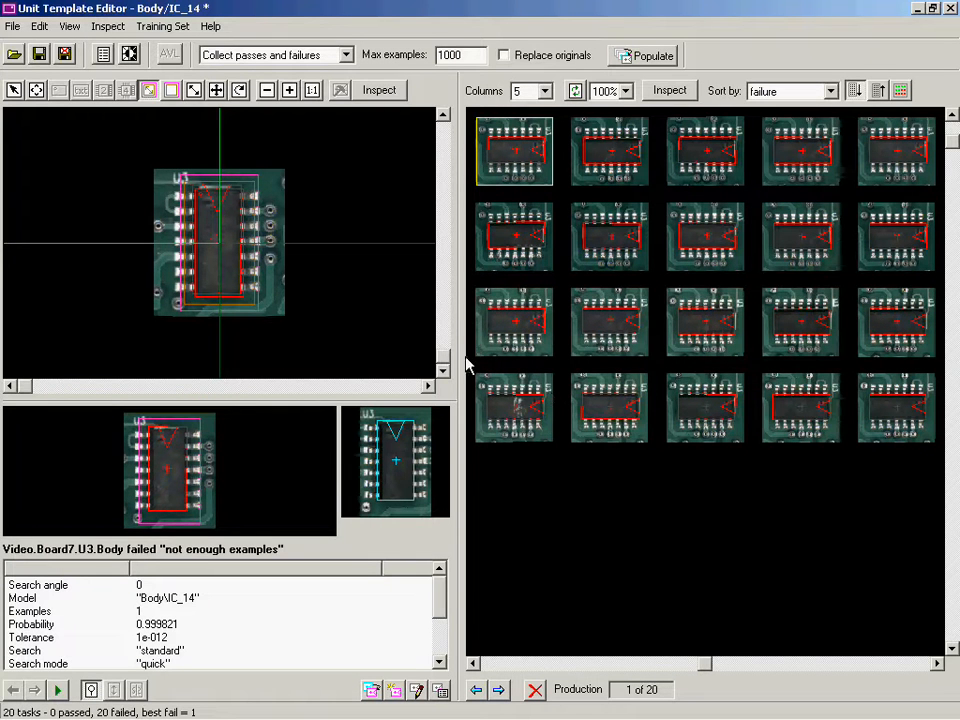
left_click_drag(468, 363, 948, 478)
right_click(800, 410)
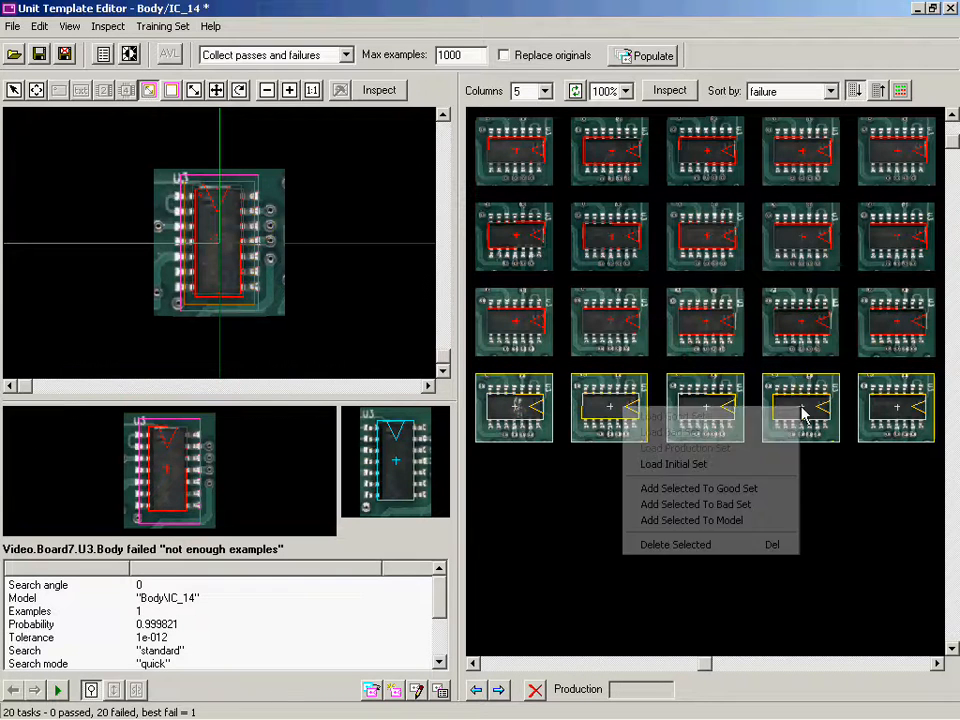
left_click(772, 521)
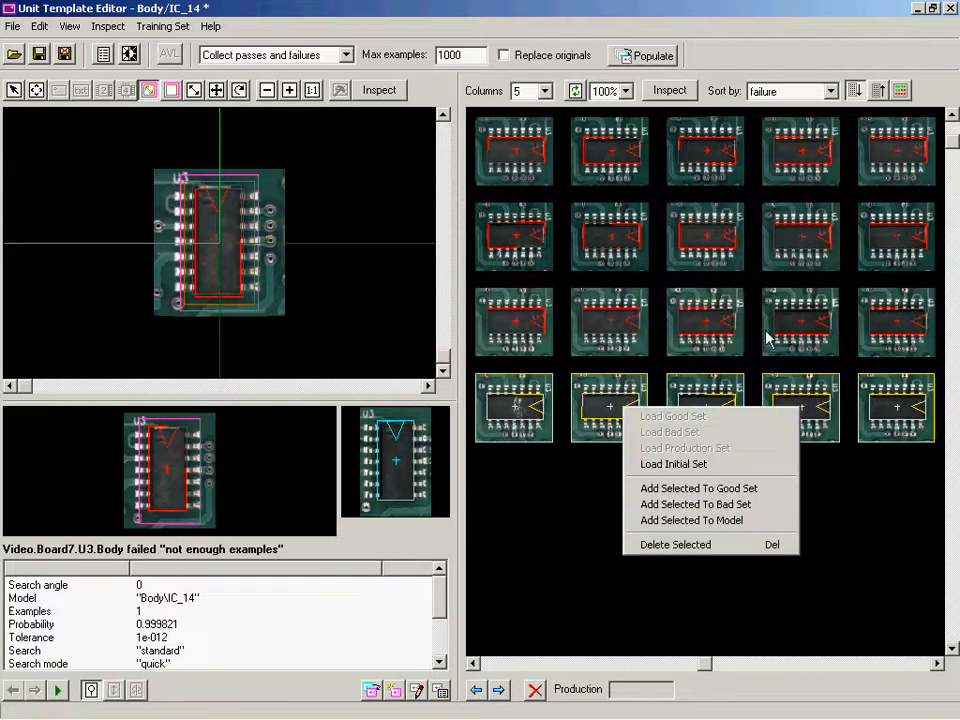
left_click(670, 91)
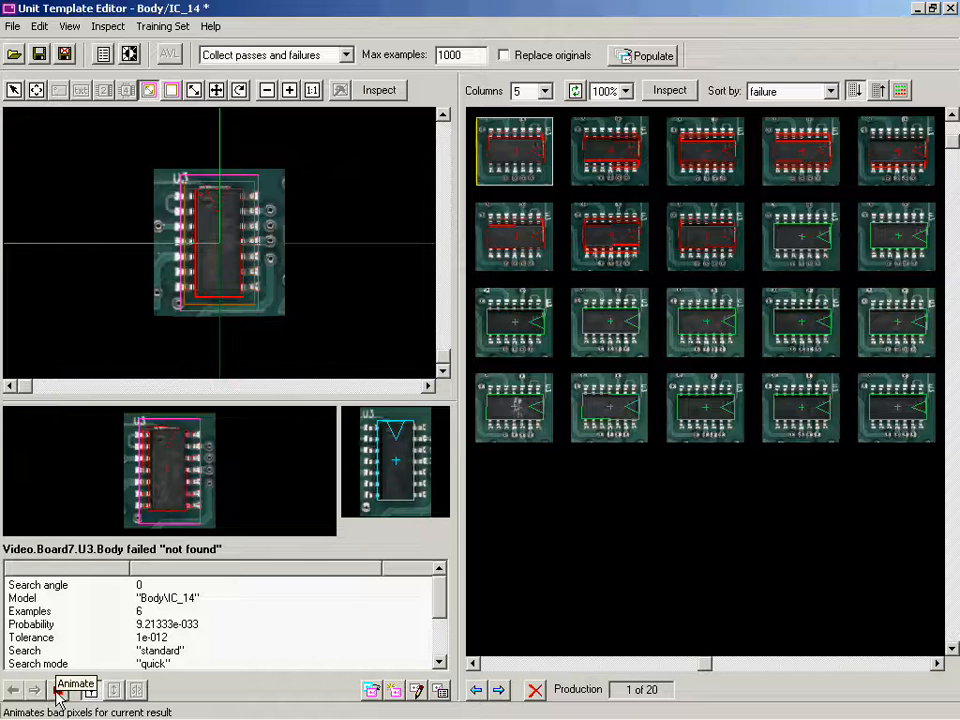
Animate the bad pixels on Board7.U3, add the three failed chips in the second row to the model, and reinspect the set.
left_click(57, 693)
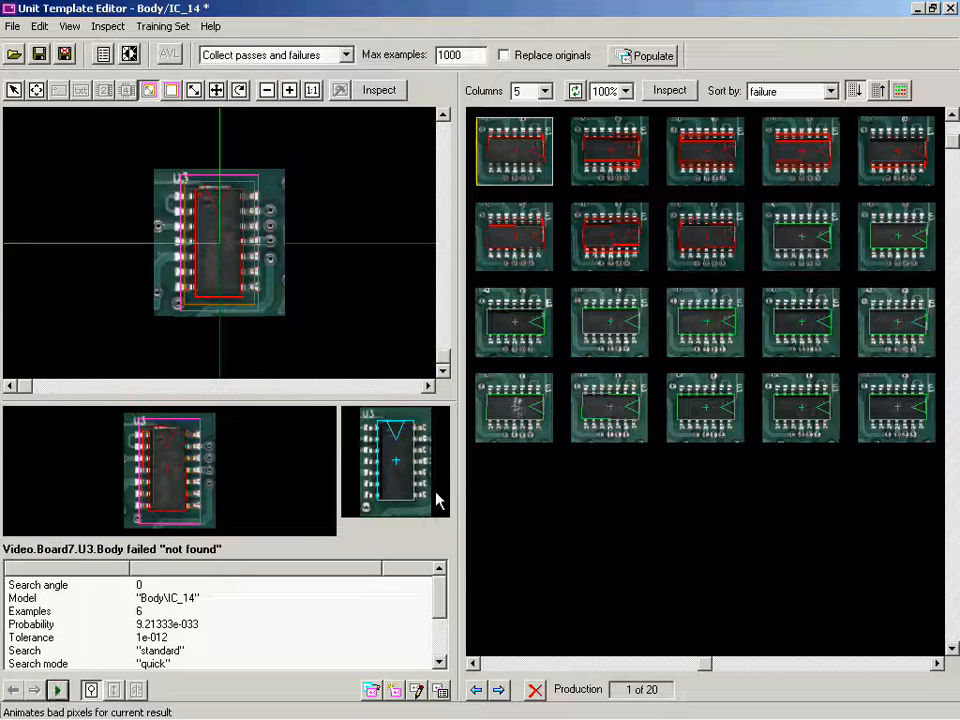
left_click(688, 236)
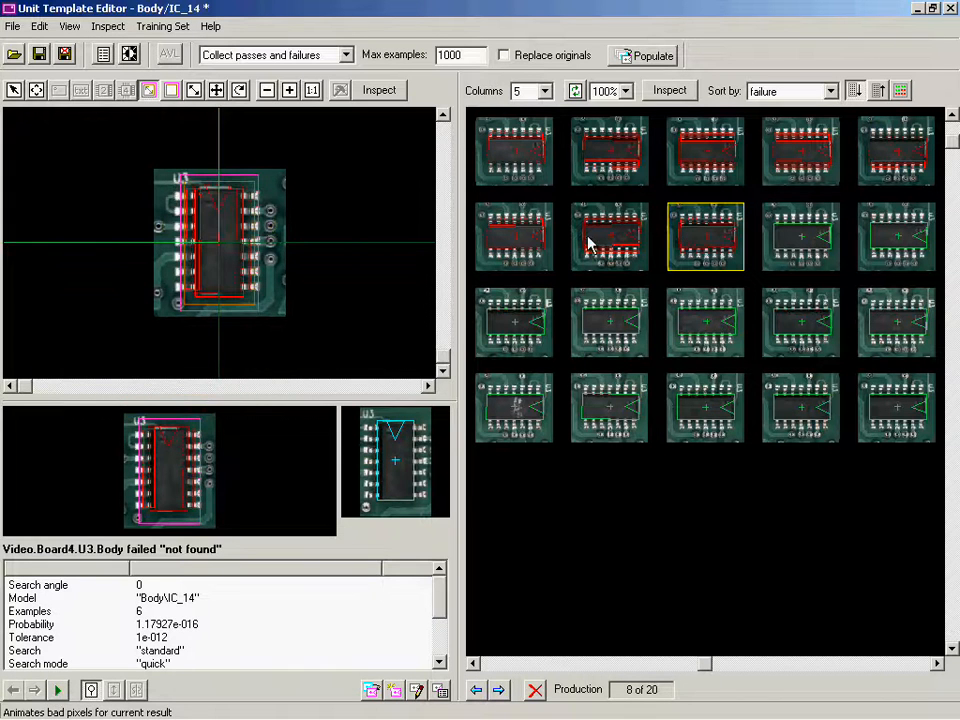
left_click_drag(469, 196, 669, 230)
right_click(669, 230)
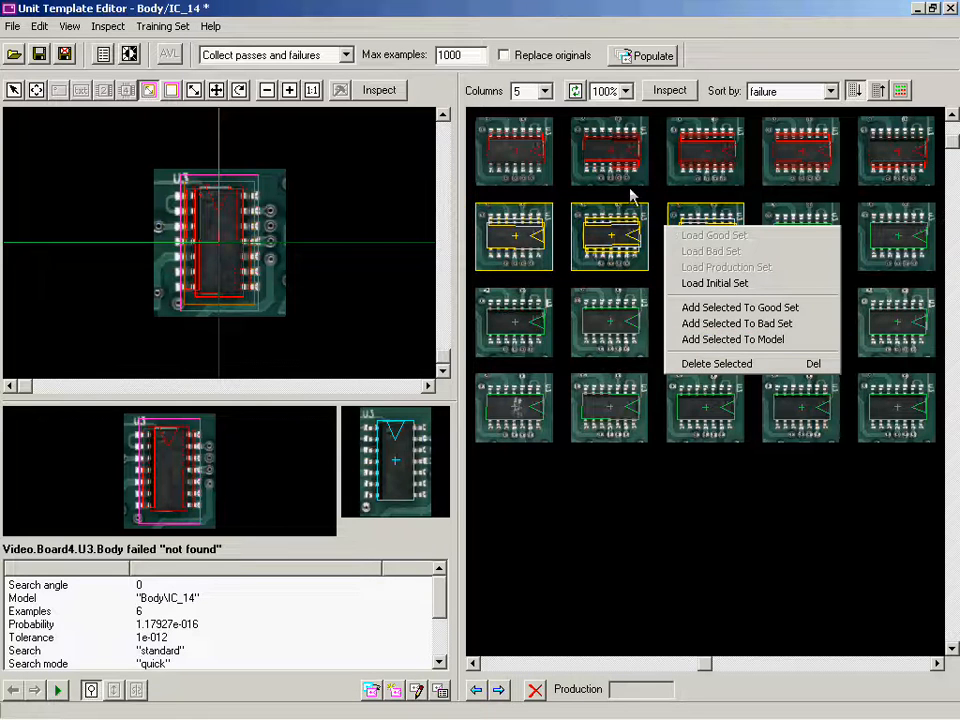
left_click(650, 91)
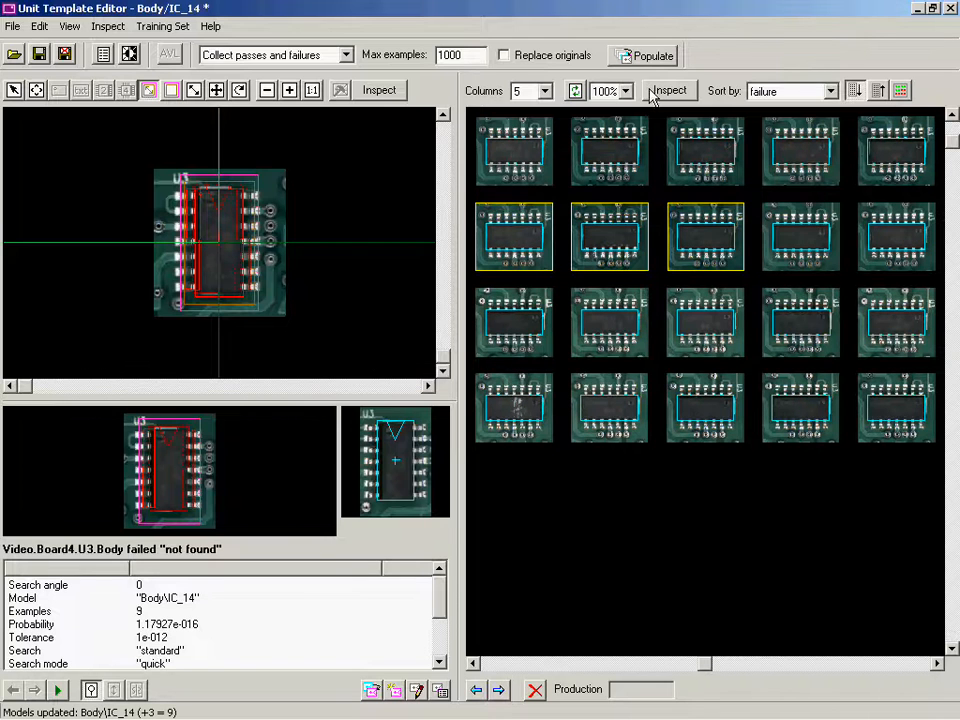
left_click(650, 91)
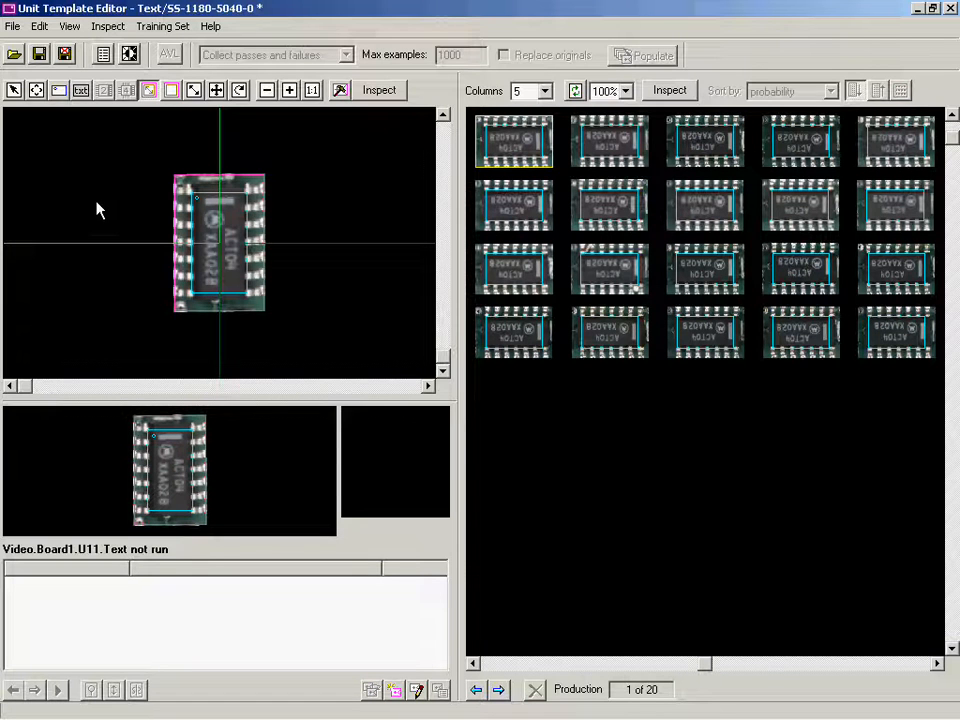
Outline the XAA028 marking on U11 with the line of text tool, and build the text model and default geometry from it.
left_click(81, 91)
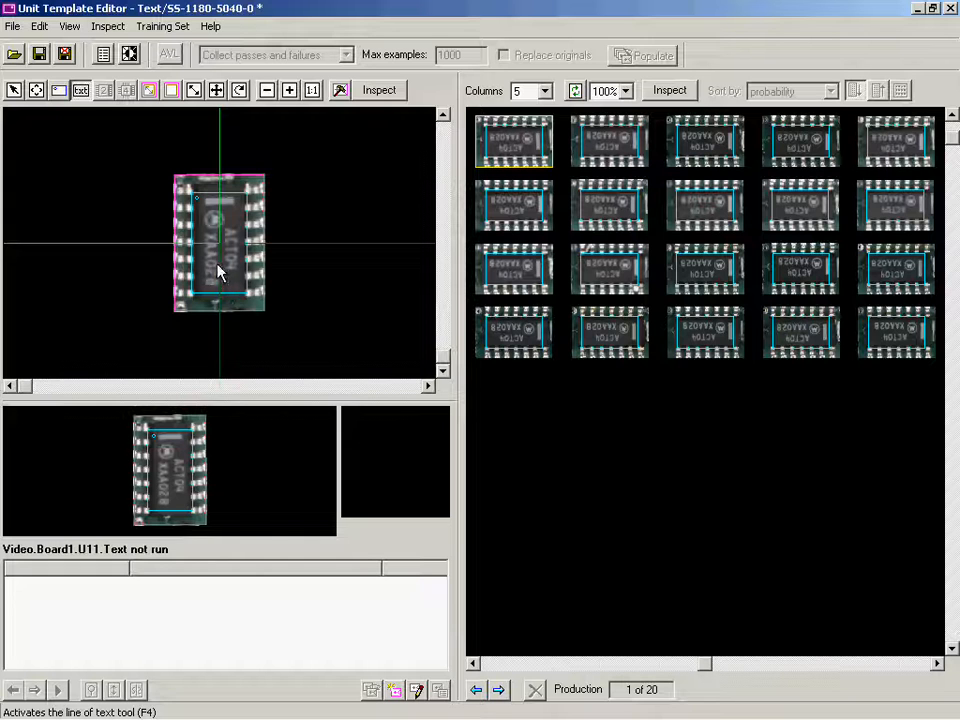
left_click_drag(200, 232, 221, 291)
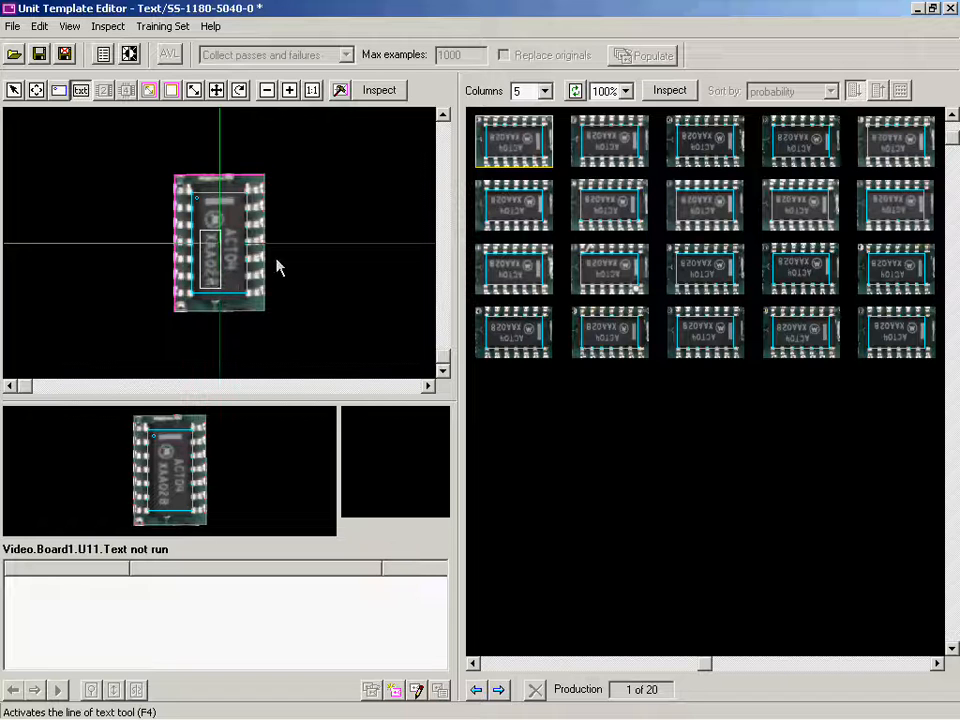
left_click(340, 90)
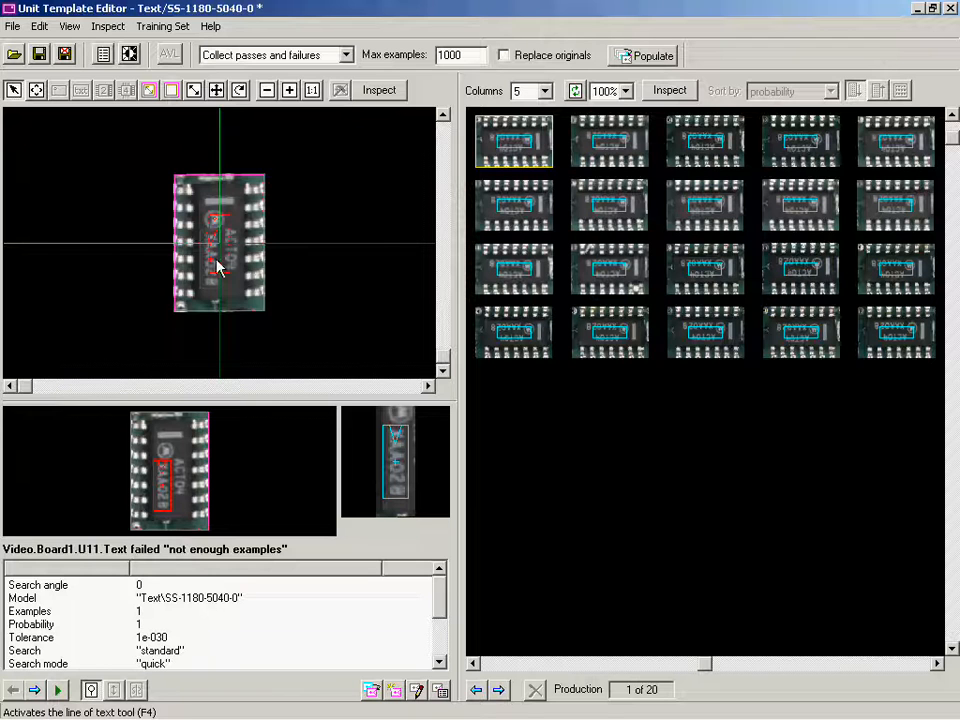
Add U11 production images 11, 13, 9 and 20 to the SS-1180-5040-0 text model as examples.
left_click(538, 263)
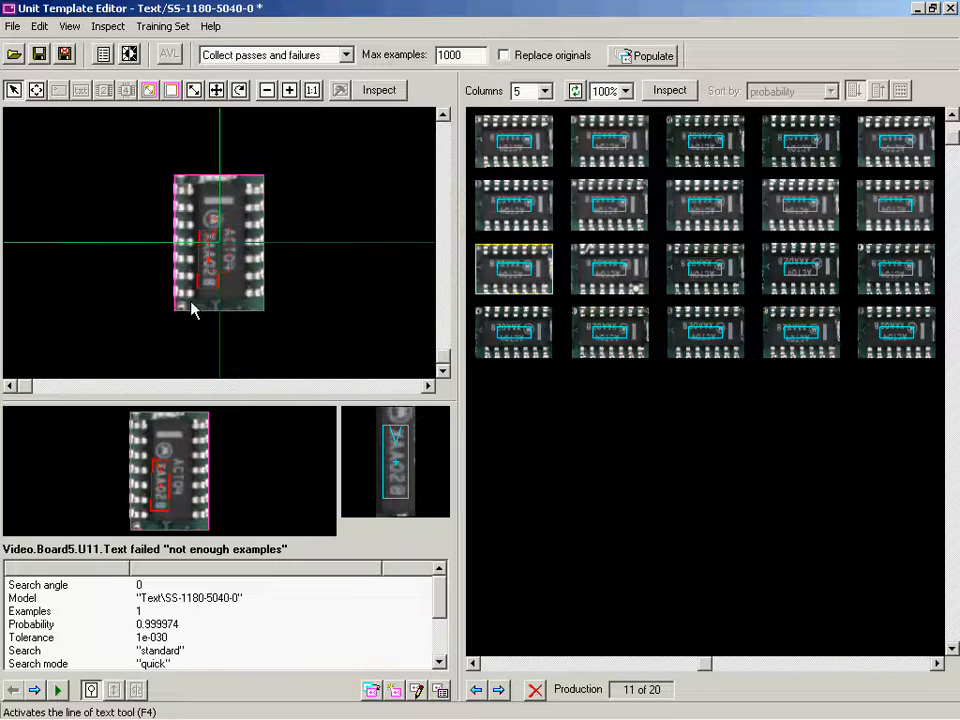
left_click(371, 690)
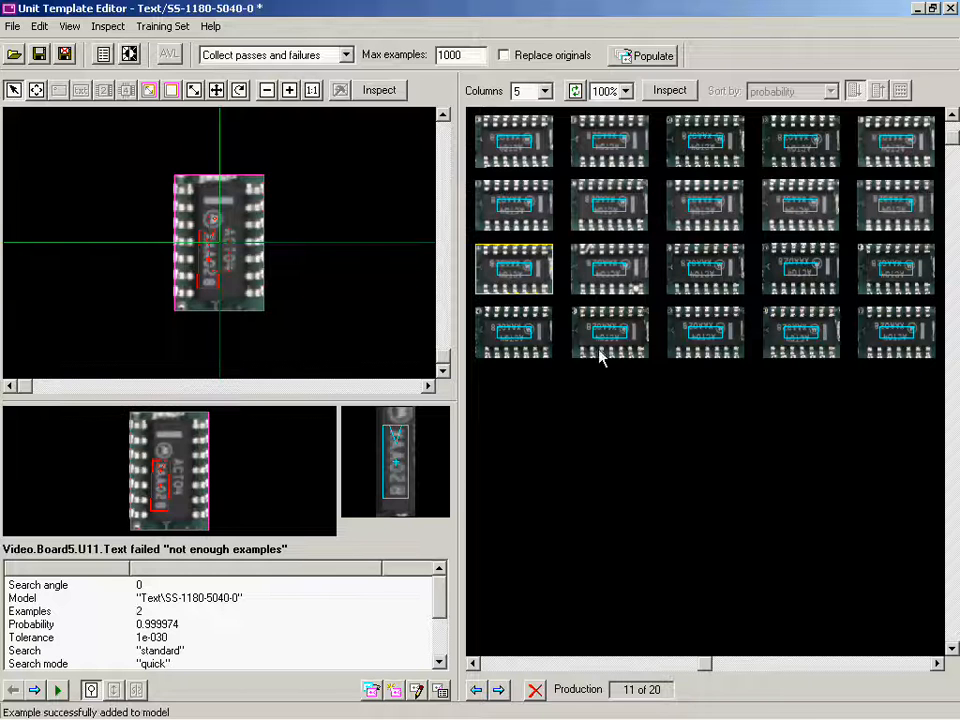
left_click(713, 279)
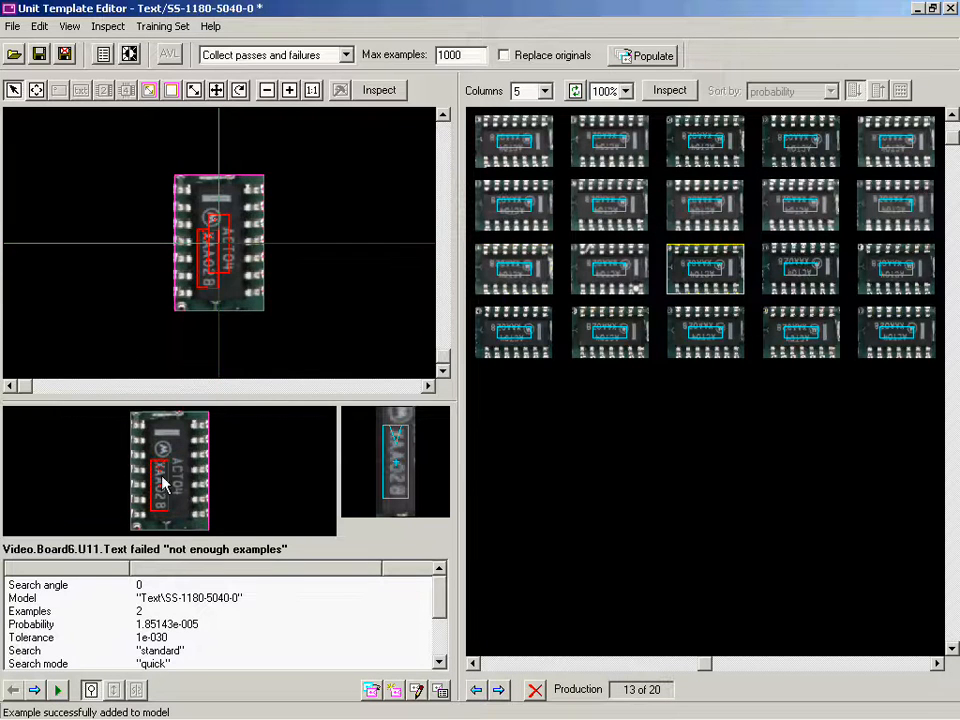
left_click(372, 691)
left_click(813, 222)
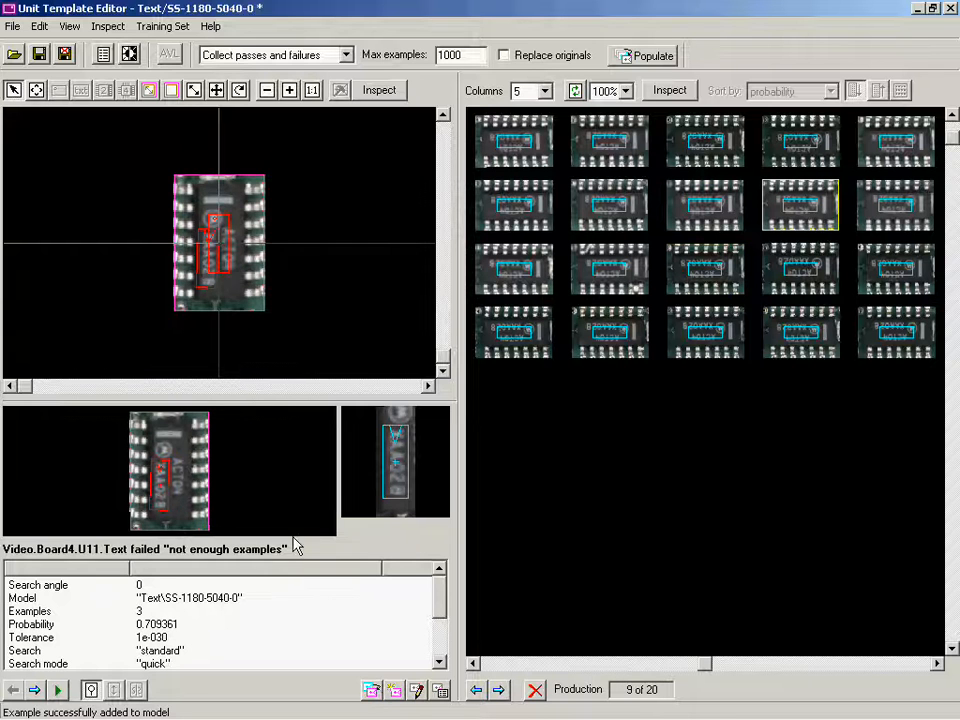
left_click(370, 691)
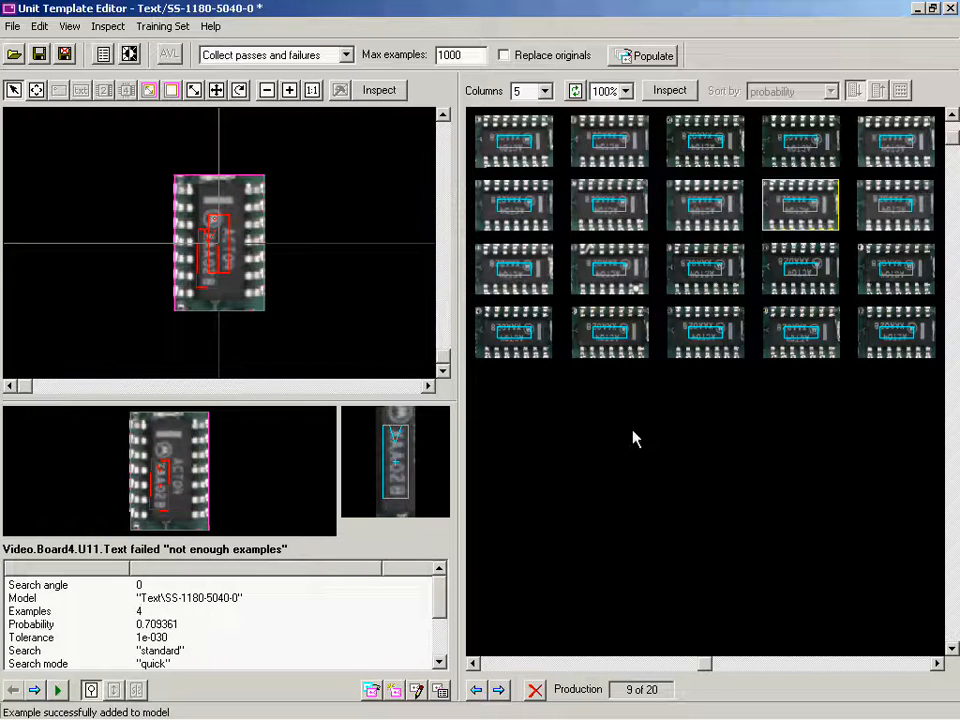
left_click(891, 348)
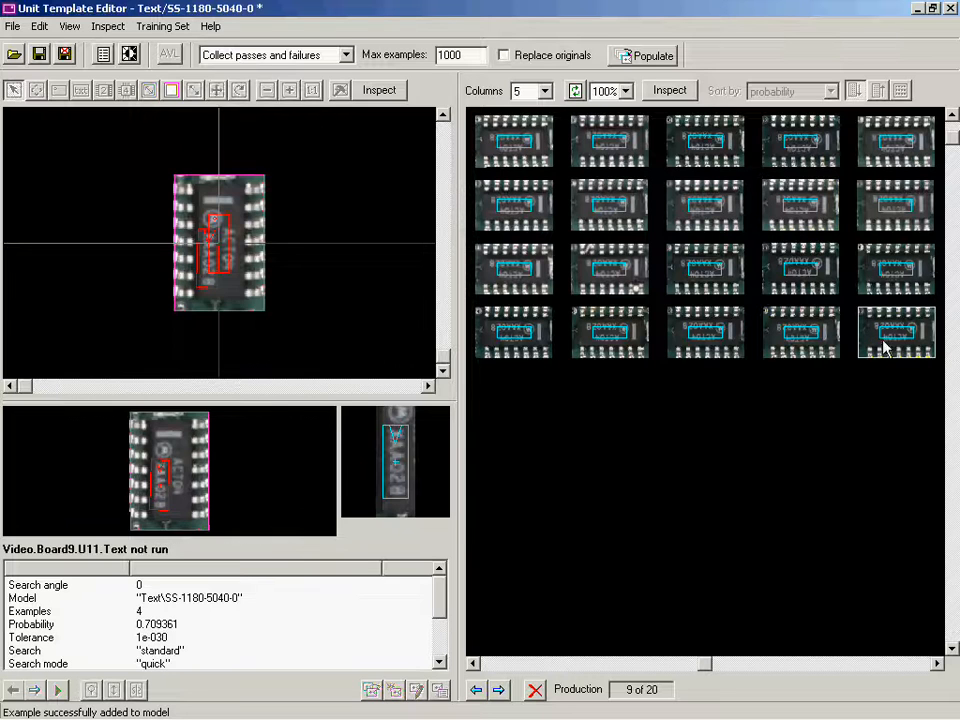
left_click(372, 692)
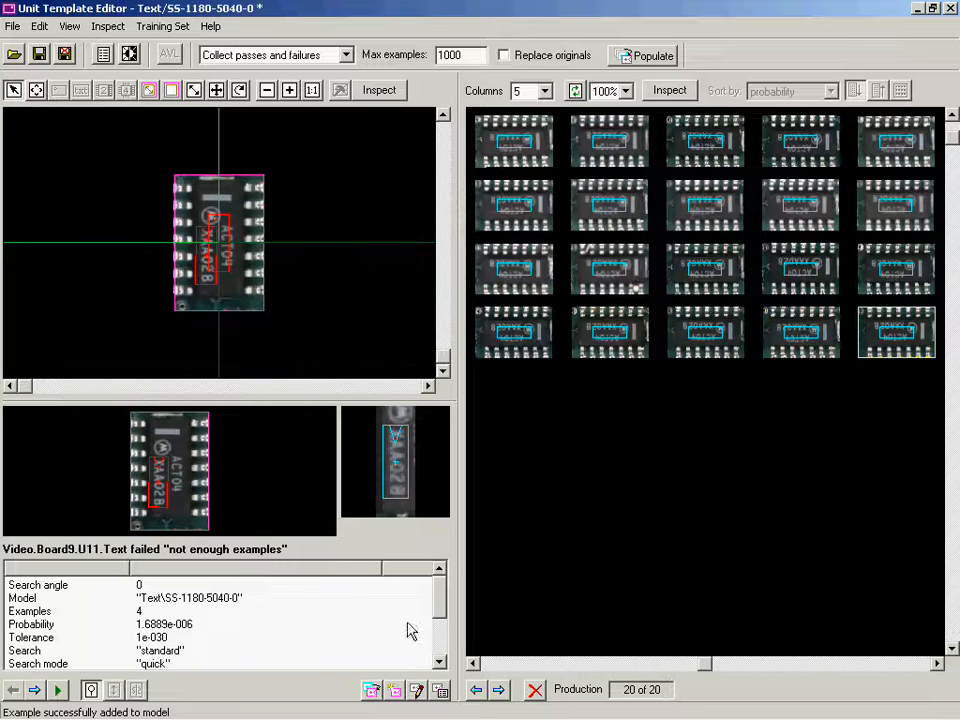
Reinspect the SS-1180-5040-0 production set, then flag the template as defined and load the next one.
left_click(668, 91)
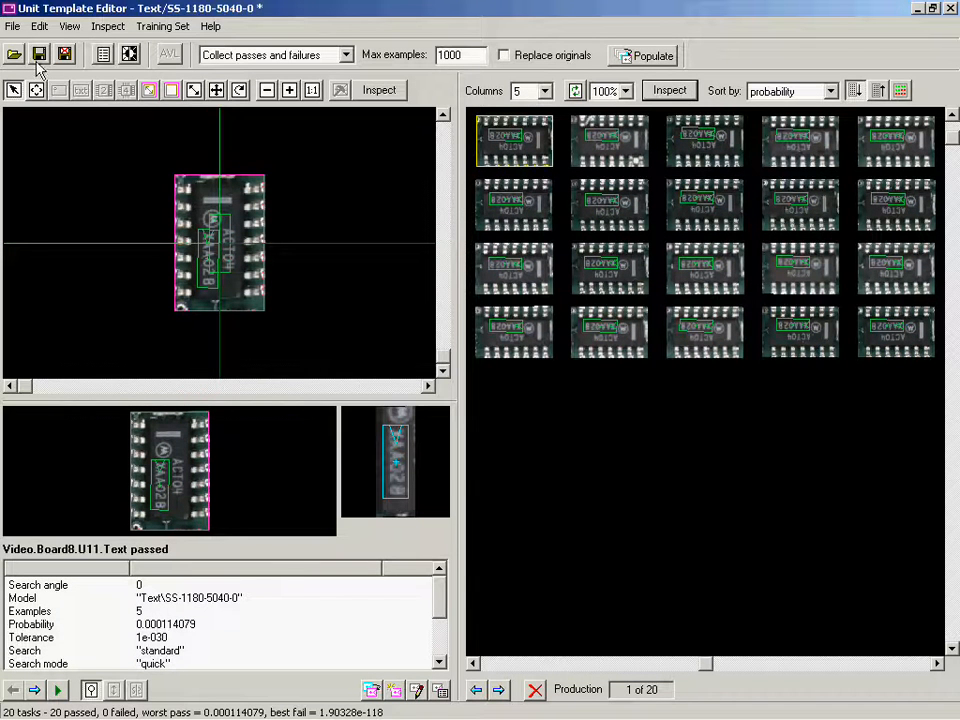
left_click(12, 26)
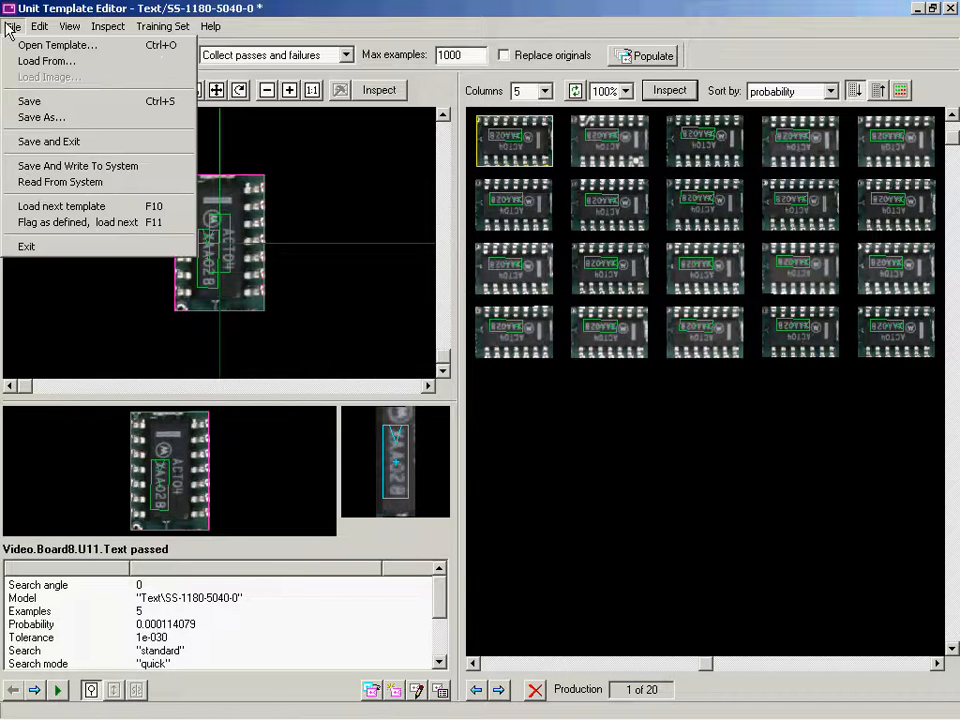
left_click(60, 224)
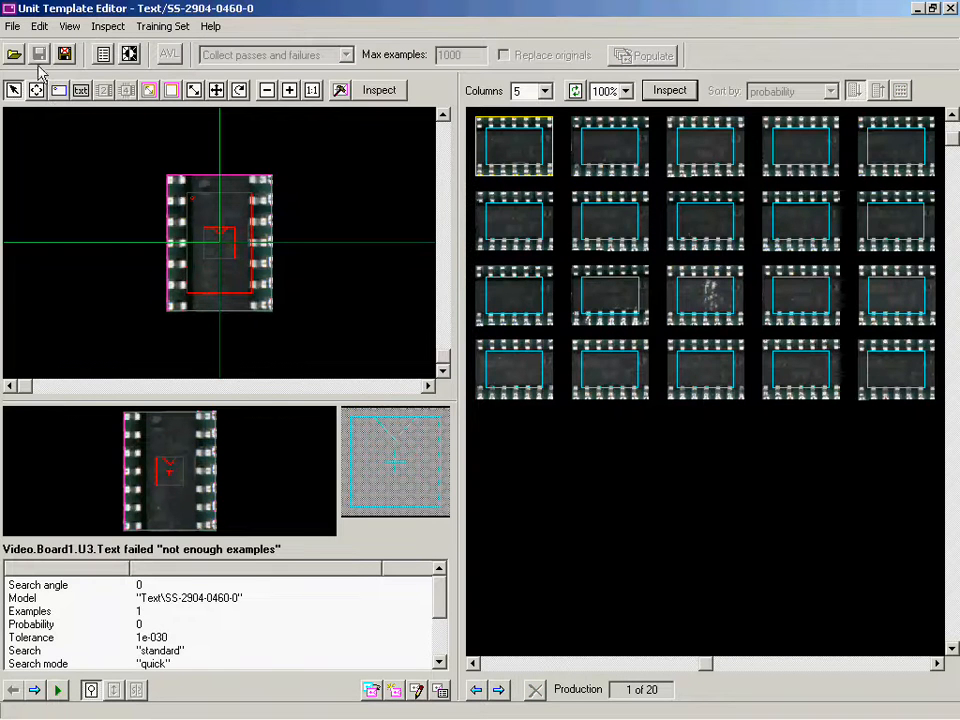
Activate the line of text tool and raise the display brightness to about three quarters and the contrast to about the middle.
left_click(80, 91)
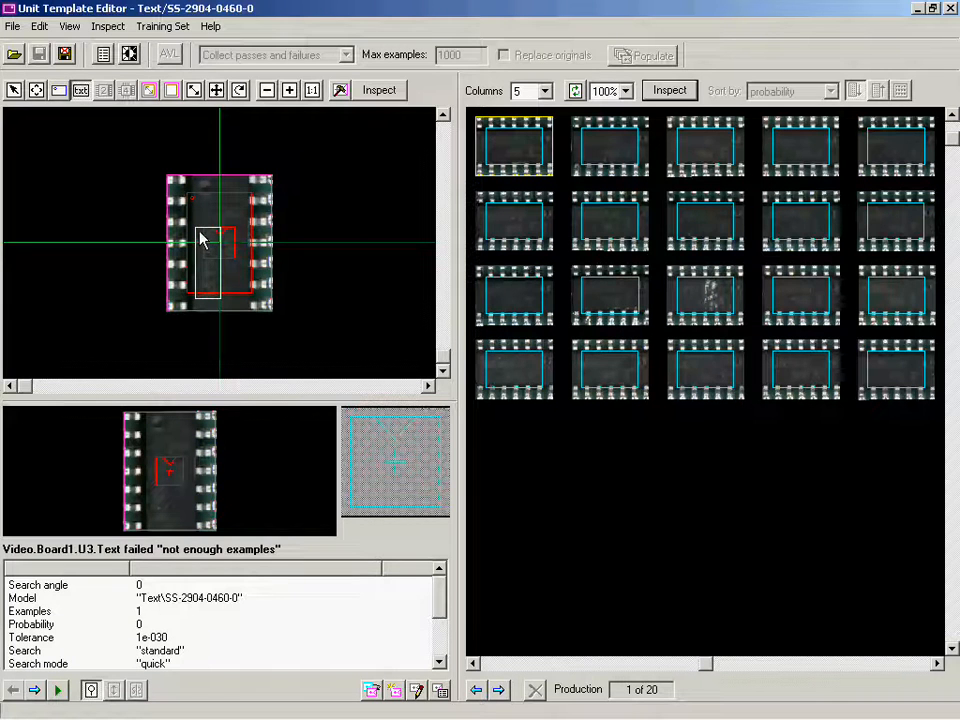
left_click(129, 54)
left_click_drag(194, 120, 236, 125)
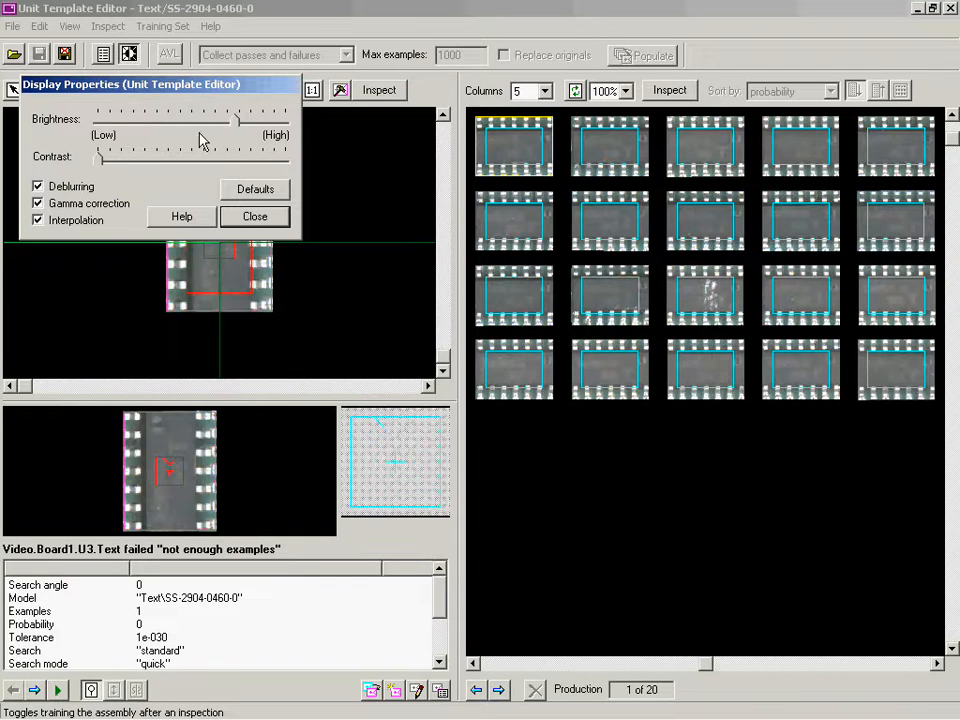
left_click_drag(95, 165, 192, 168)
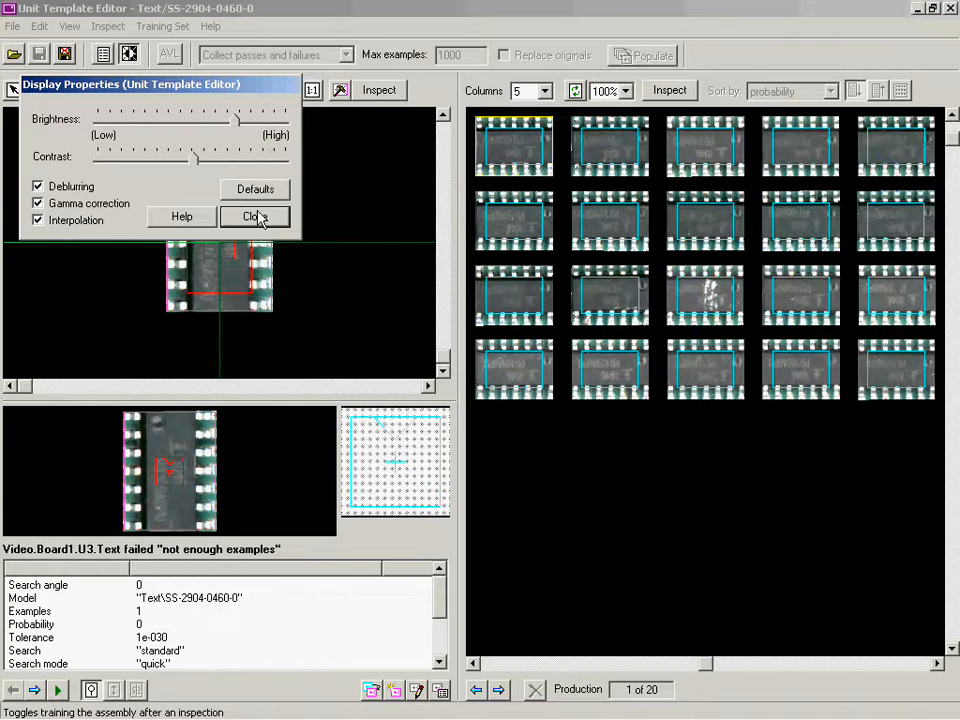
left_click(254, 216)
Outline the long, faint line of text on U3 and build the SS-2904-0460-0 text model and default geometry from it.
left_click_drag(199, 229, 221, 300)
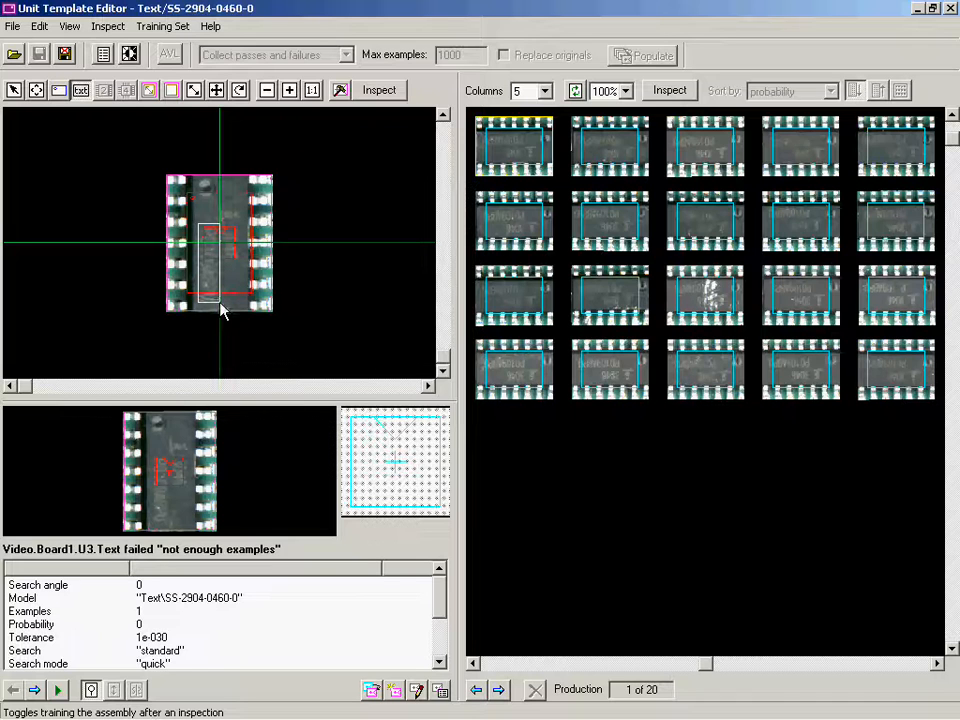
left_click(340, 91)
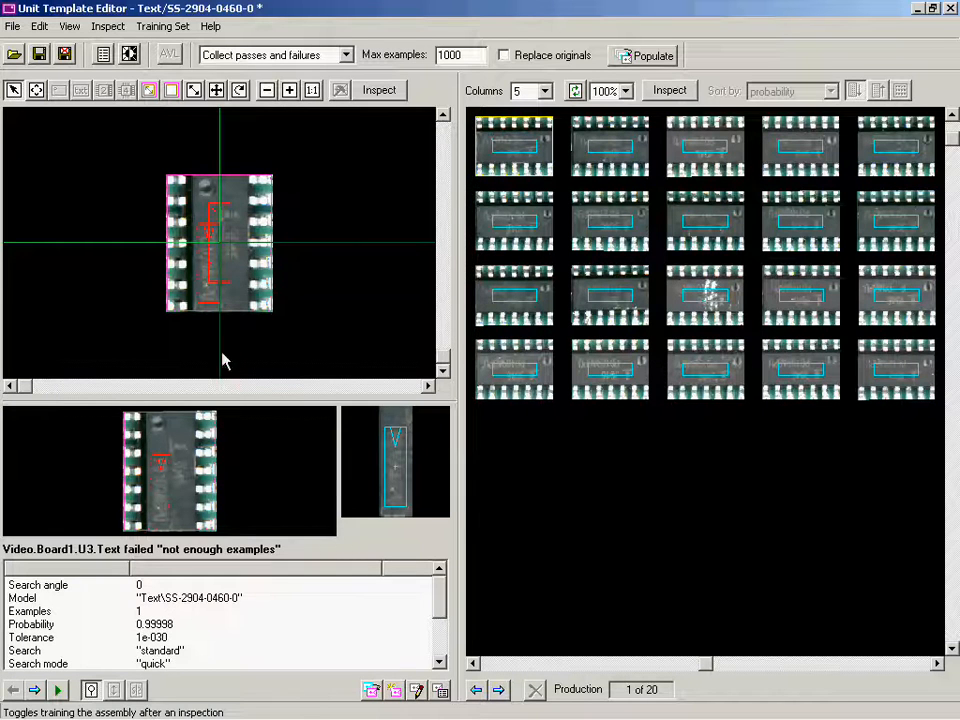
Add U3 production images 7, 19, 9 and 3 to the SS-2904-0460-0 text model, and check image 12 against it.
left_click(576, 248)
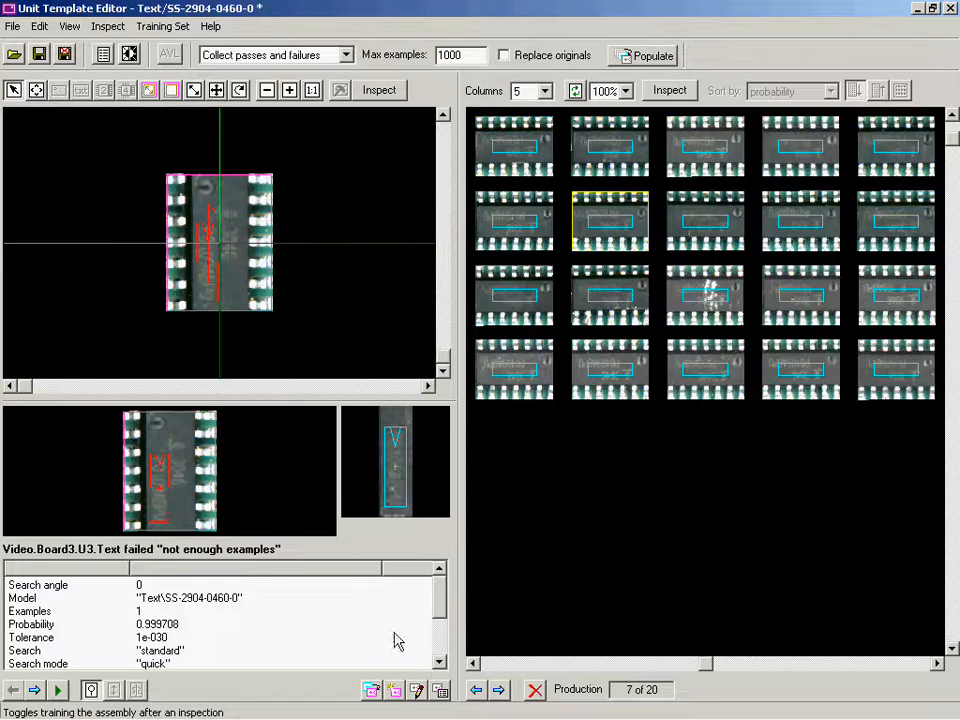
left_click(371, 690)
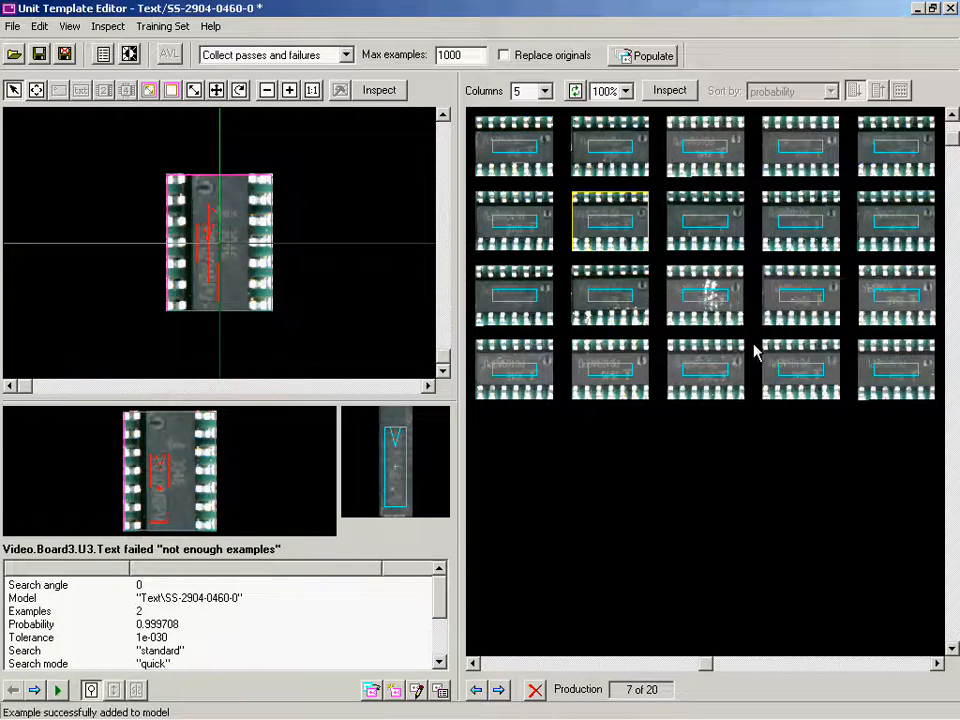
left_click(793, 368)
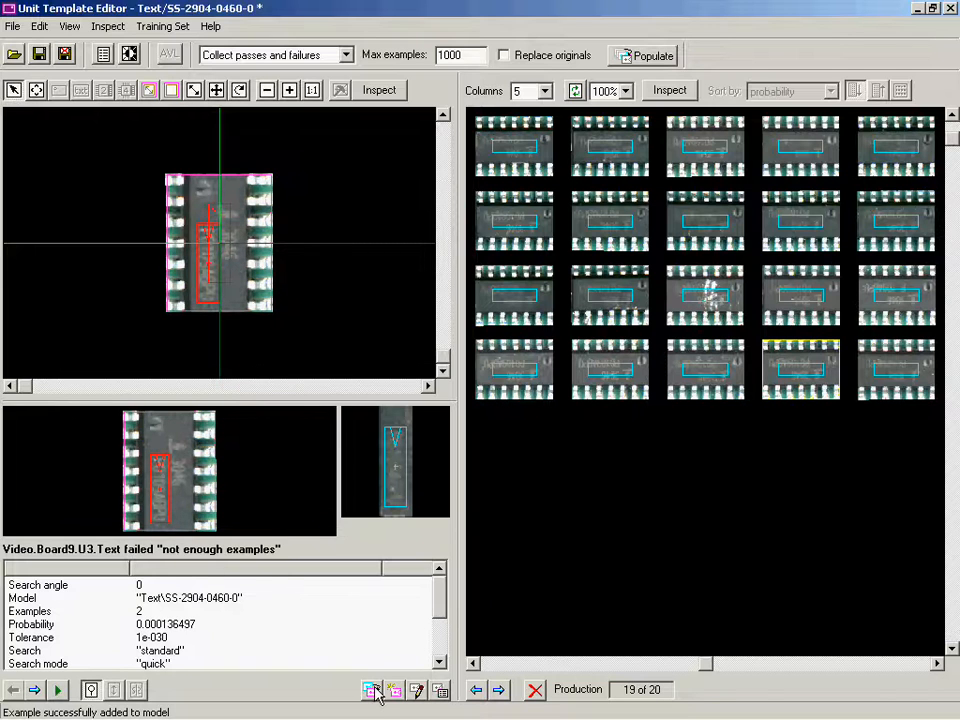
left_click(372, 690)
left_click(820, 236)
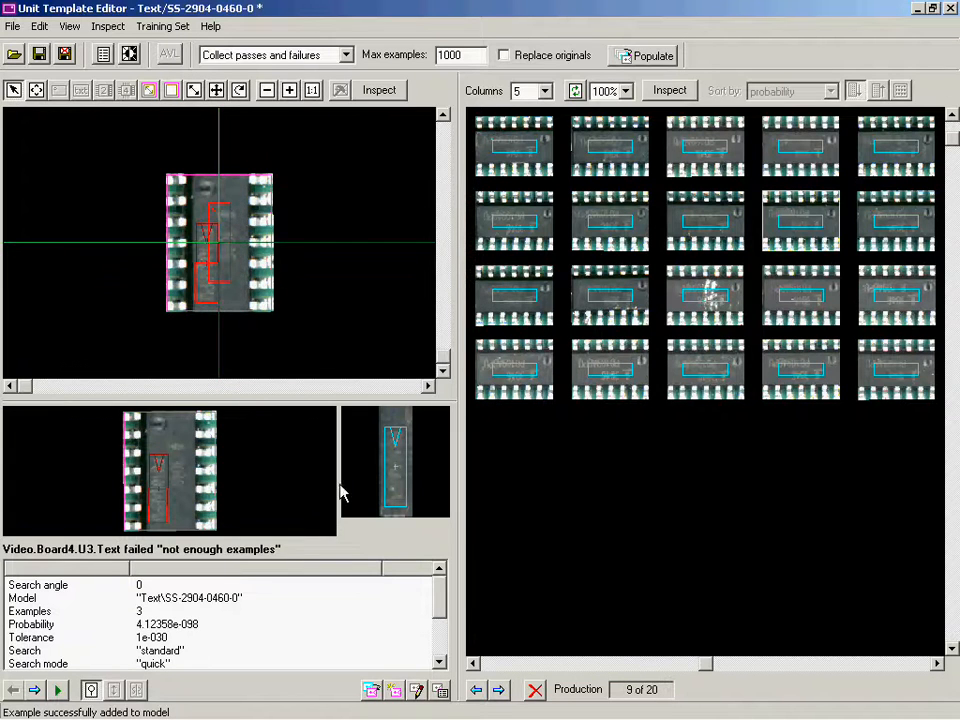
left_click(371, 690)
left_click(705, 146)
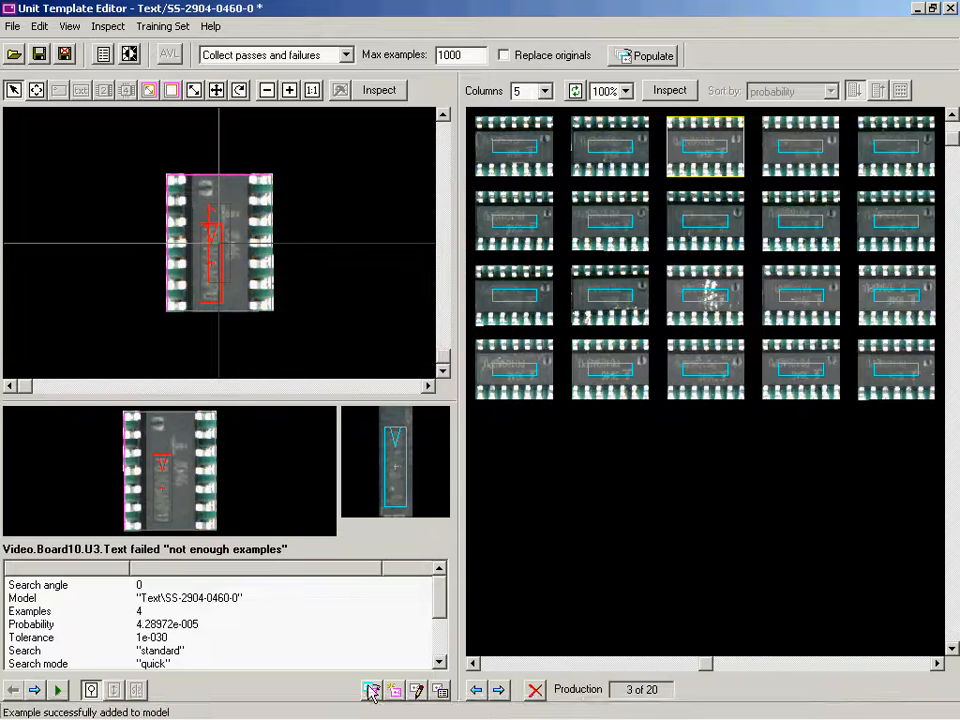
left_click(643, 296)
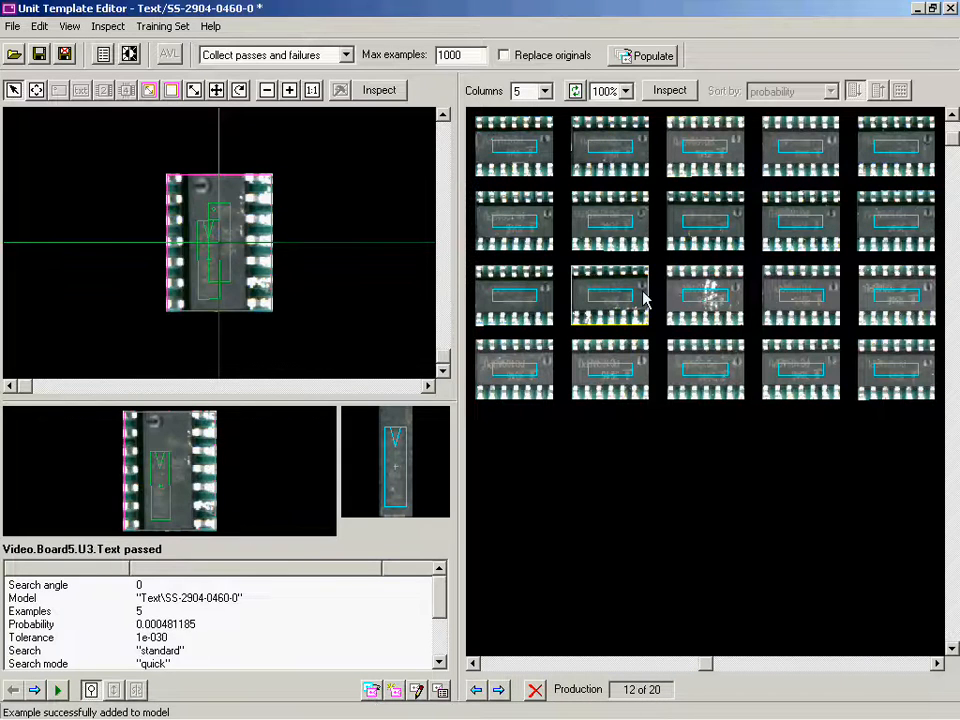
Reinspect the SS-2904-0460-0 production set, then flag the template as defined and load the next one.
left_click(677, 94)
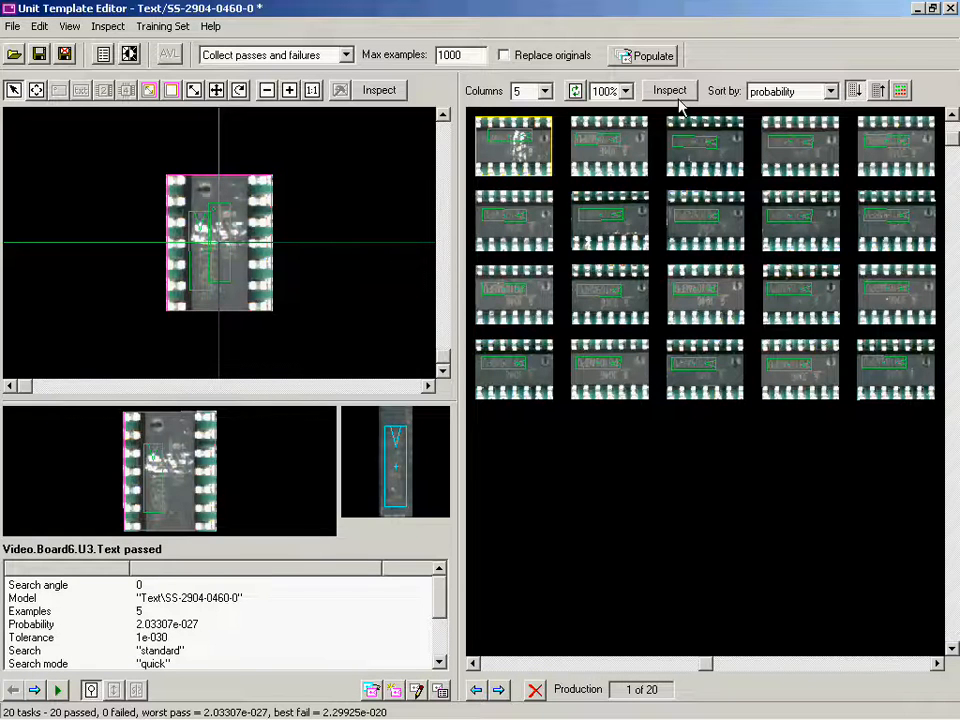
left_click(11, 25)
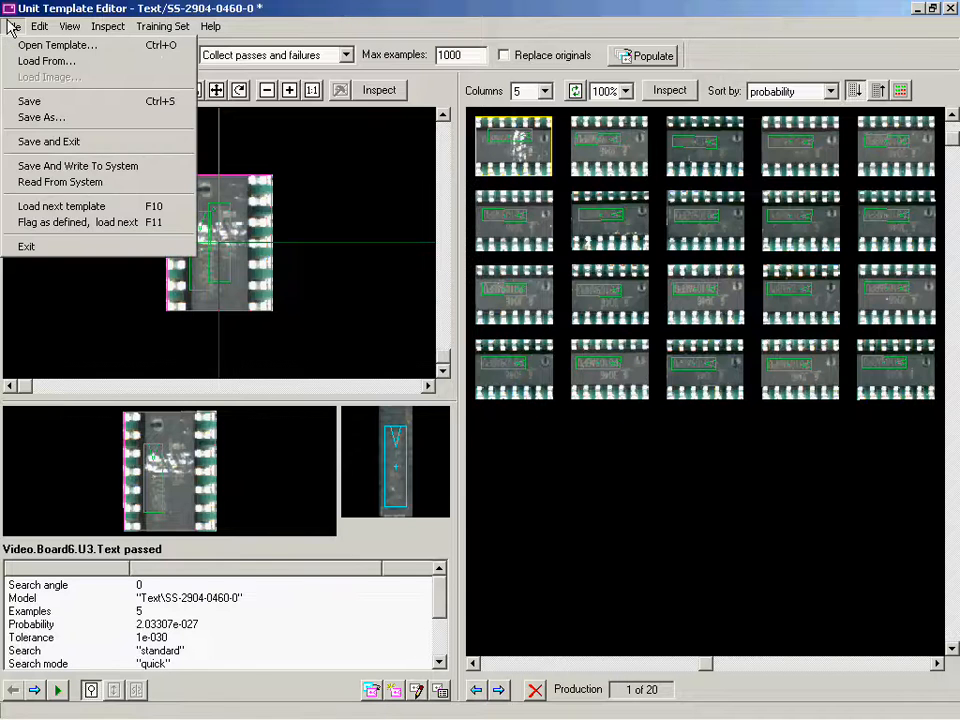
left_click(89, 222)
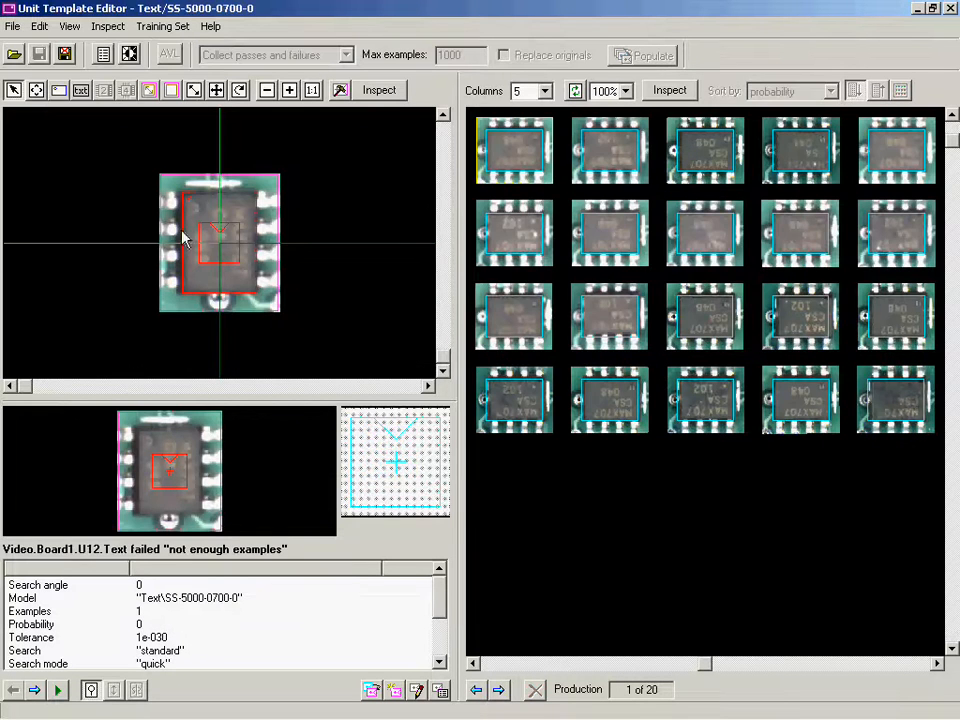
Outline the MAX707 marking on U12 with the line of text tool, and build the SS-5000-0700-0 text model and default geometry.
left_click(81, 90)
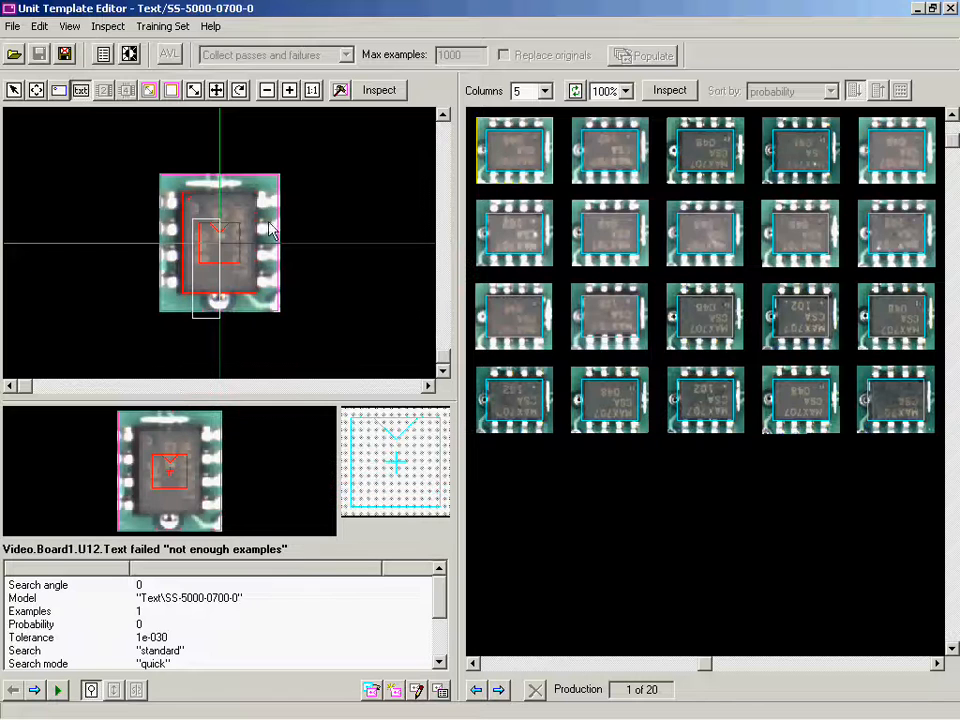
left_click_drag(229, 205, 252, 285)
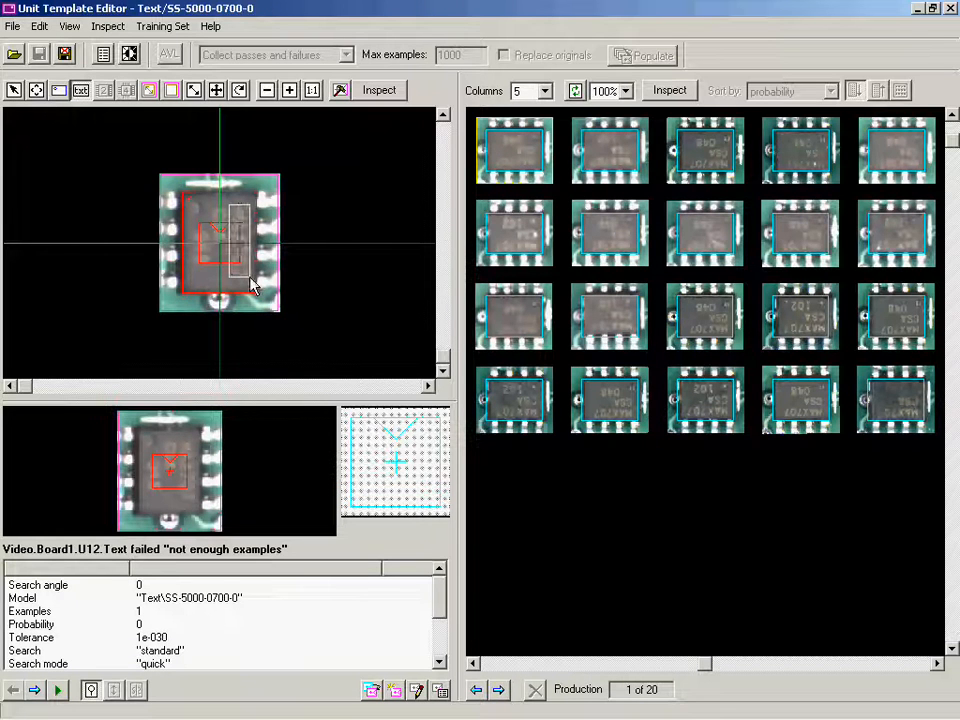
left_click(339, 90)
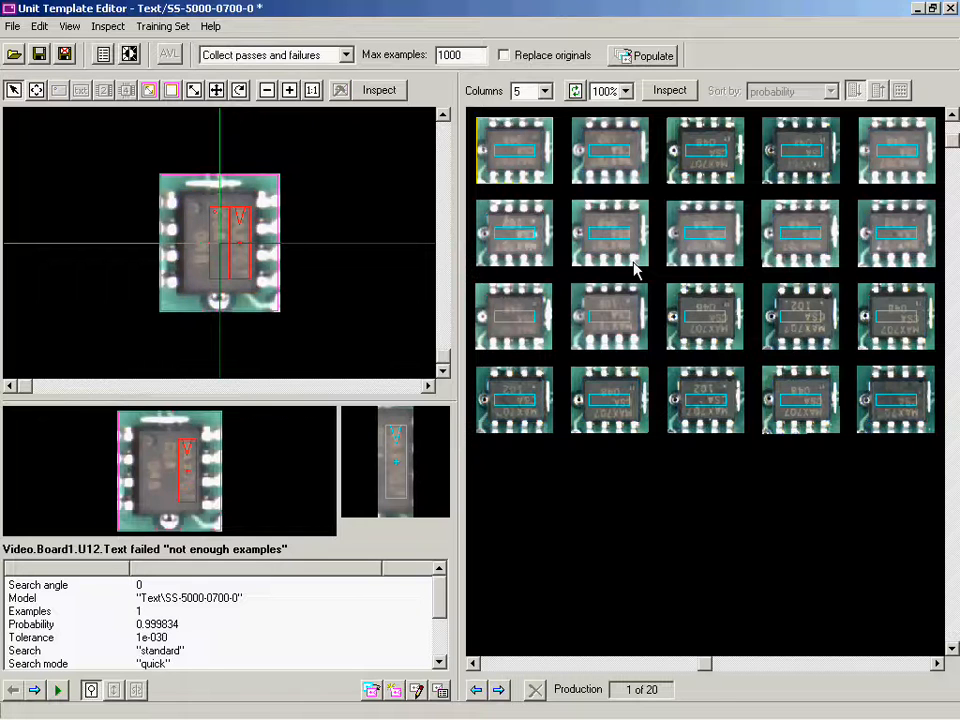
Add U12 production images 12, 14, 17 and 6 to the SS-5000-0700-0 text model as examples.
left_click(620, 310)
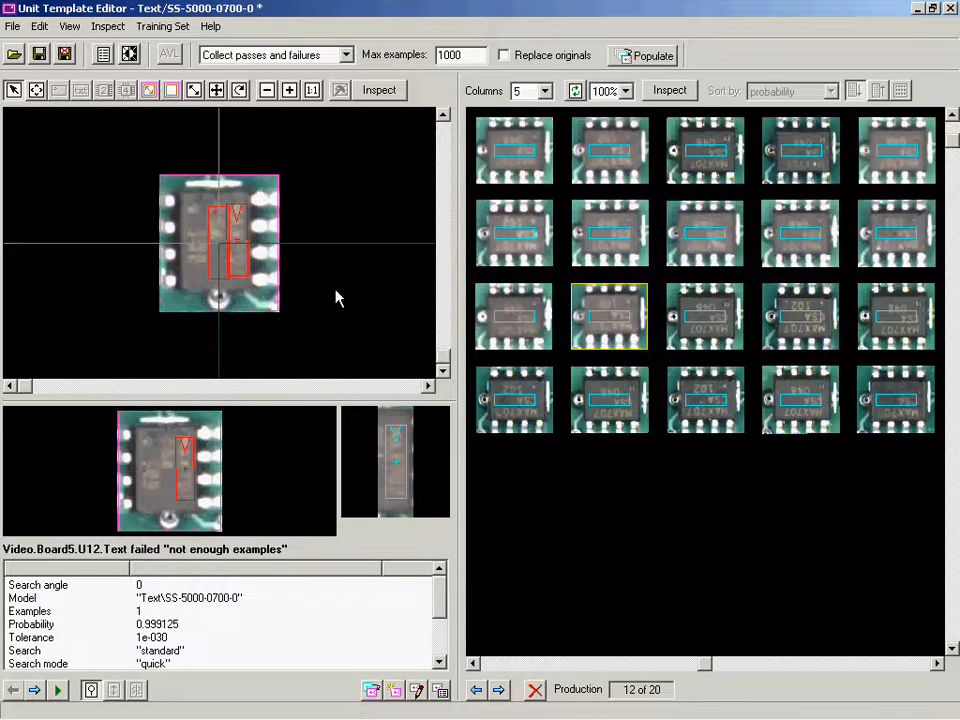
left_click(371, 691)
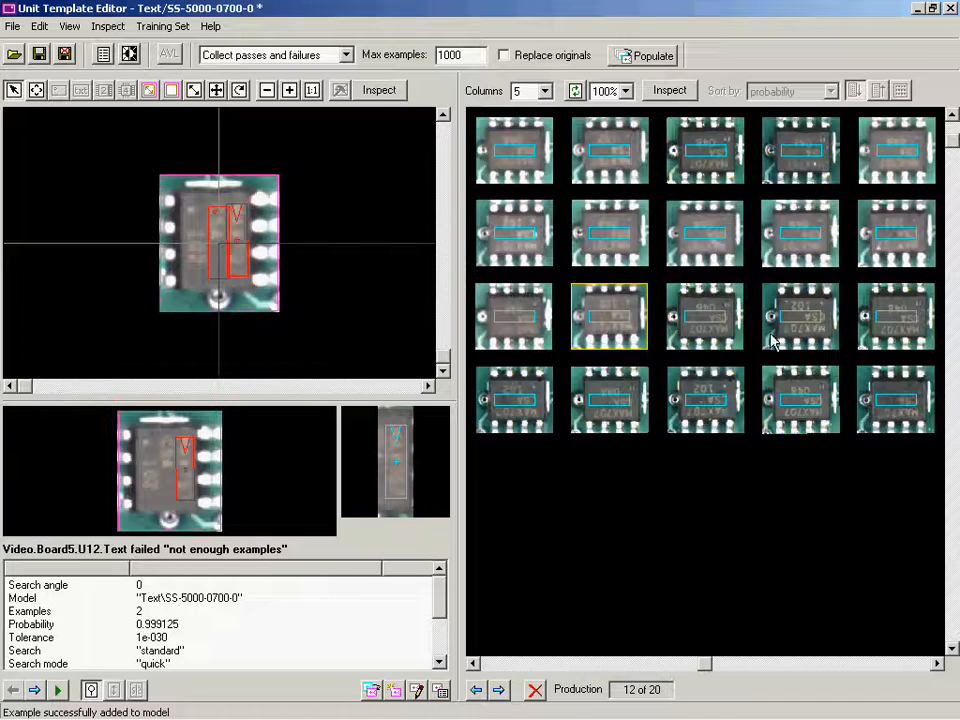
left_click(369, 691)
left_click(611, 392)
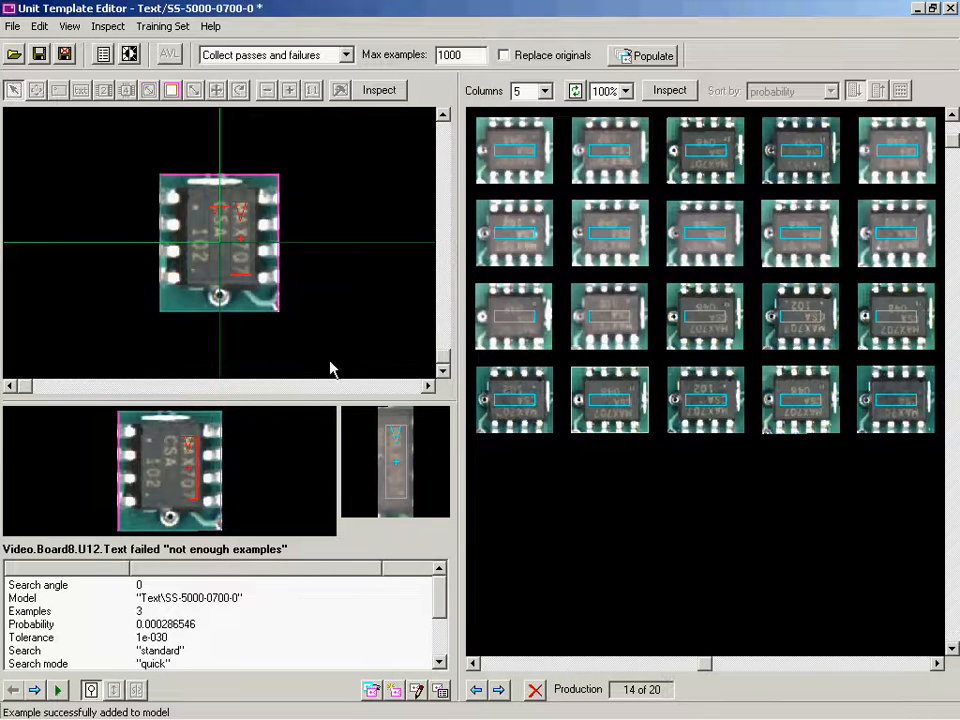
left_click(369, 691)
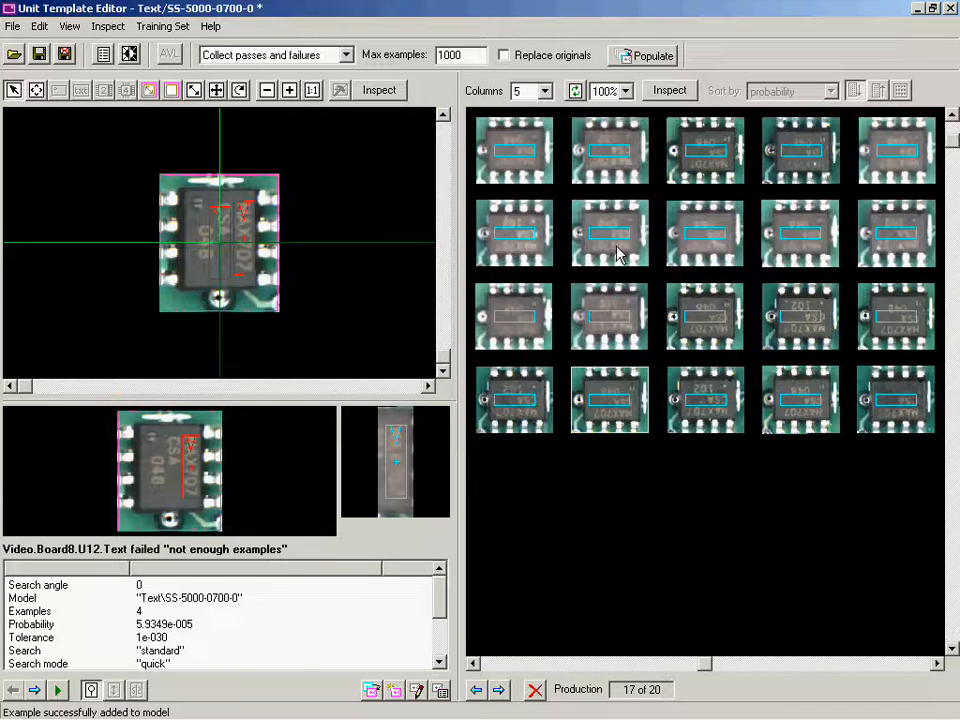
left_click(545, 240)
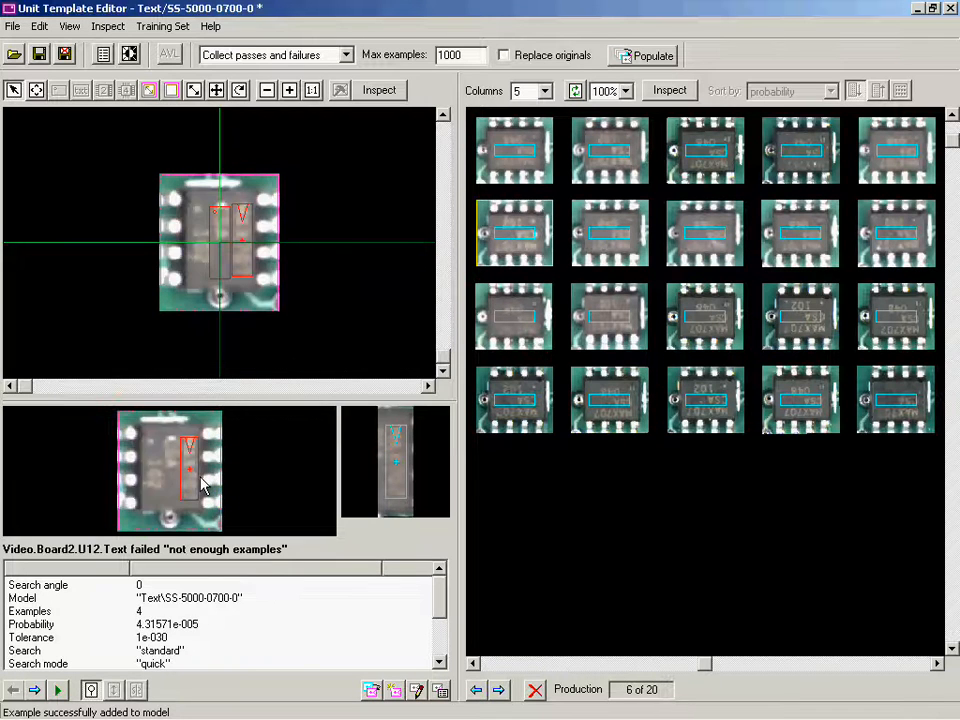
left_click(369, 691)
Reinspect the SS-5000-0700-0 production set, then flag the template as defined and load the next one.
left_click(669, 92)
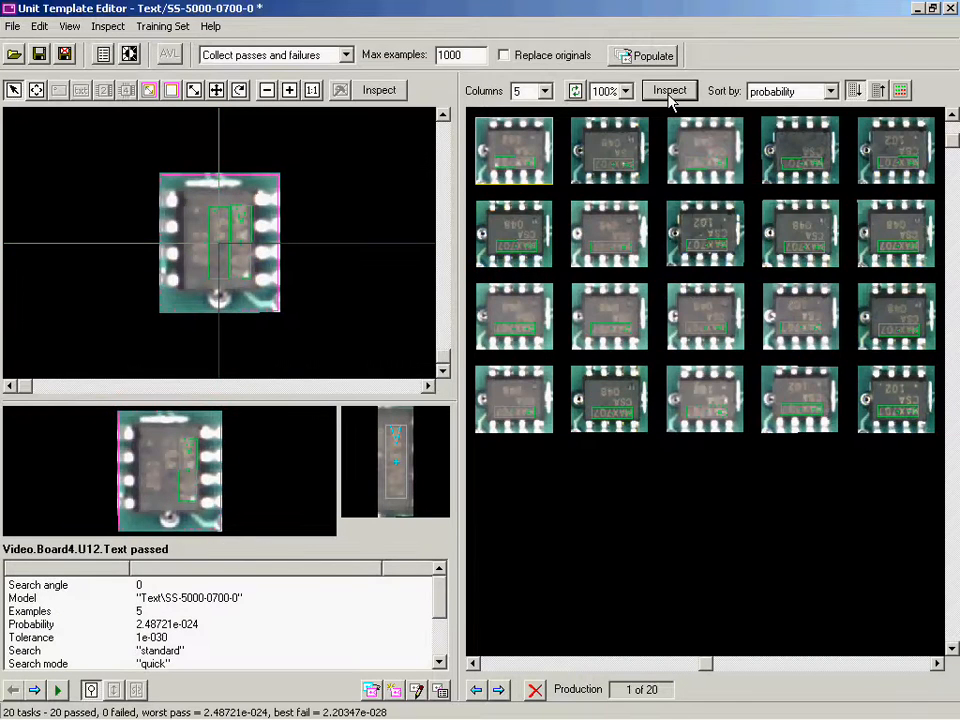
left_click(13, 26)
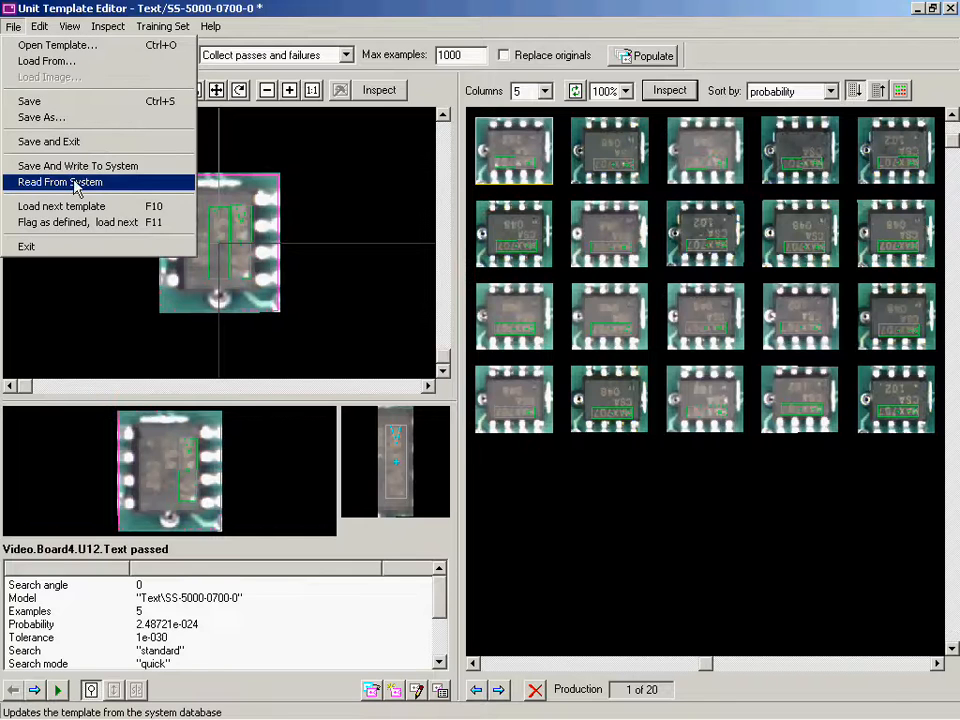
left_click(78, 221)
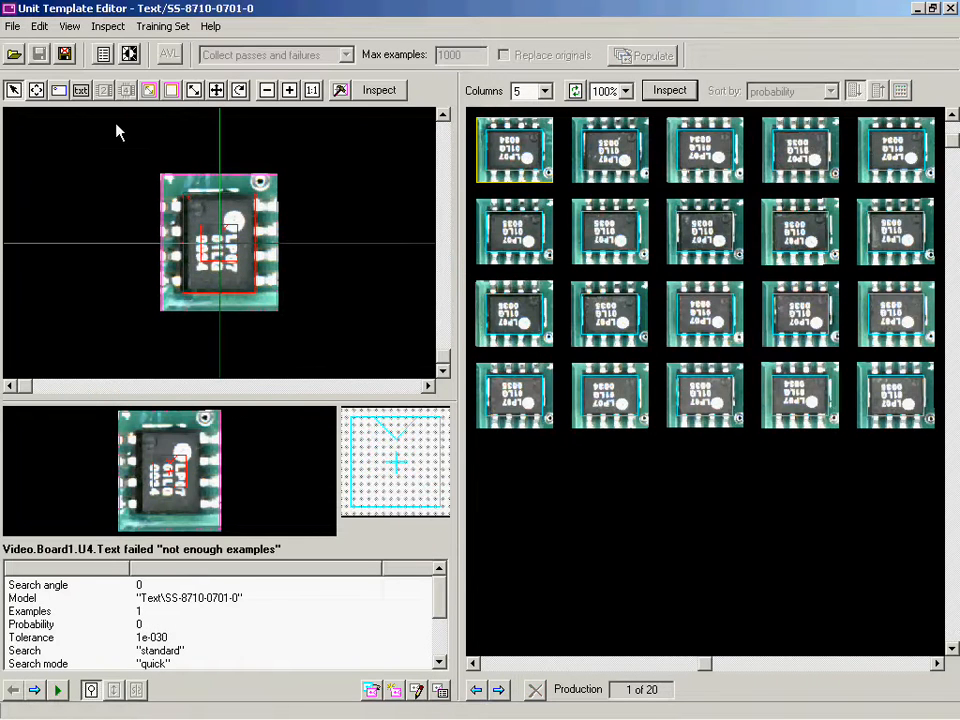
Outline the LP07 marking on U4 with the line of text tool, and build the SS-8710-0701-0 text model.
left_click(81, 90)
left_click_drag(227, 232, 240, 275)
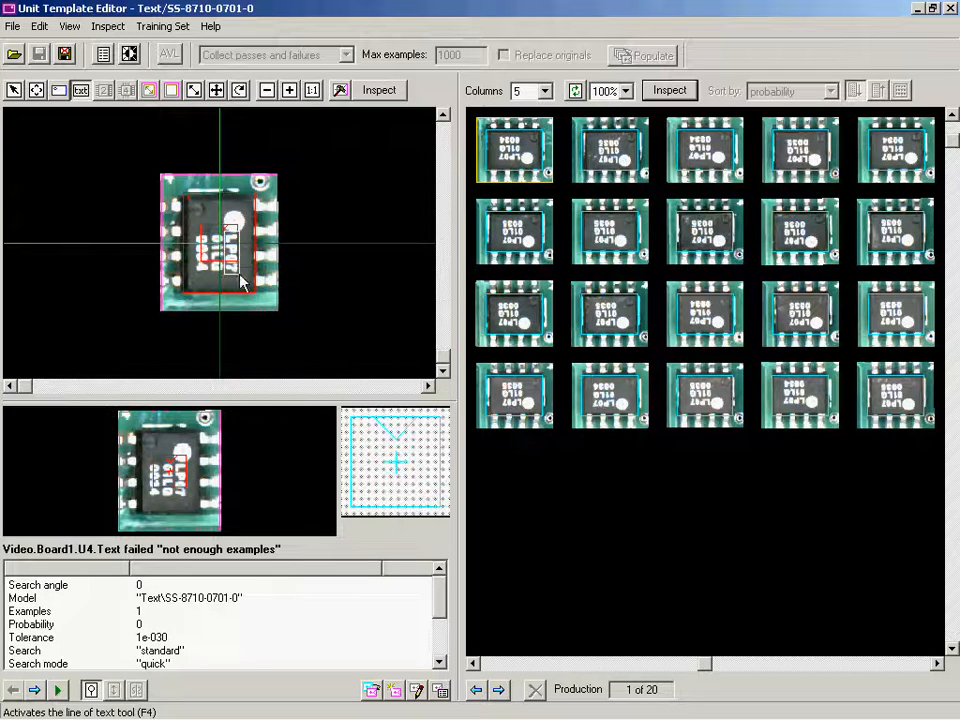
left_click(340, 90)
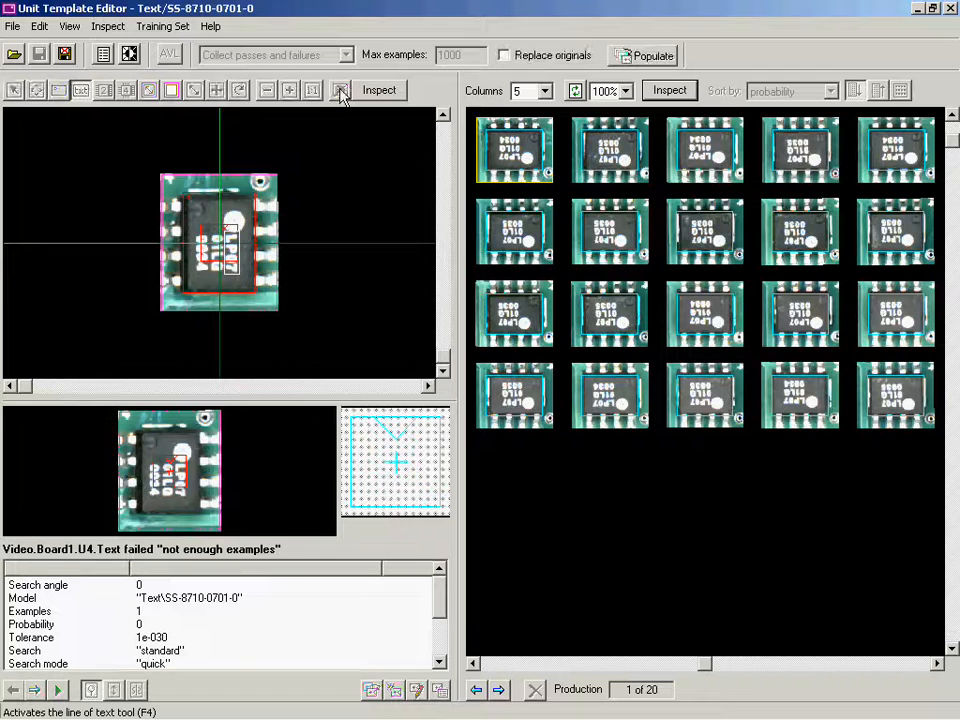
Add U4 production images 12, 19, 9 and 2 to the SS-8710-0701-0 text model as examples.
left_click(615, 328)
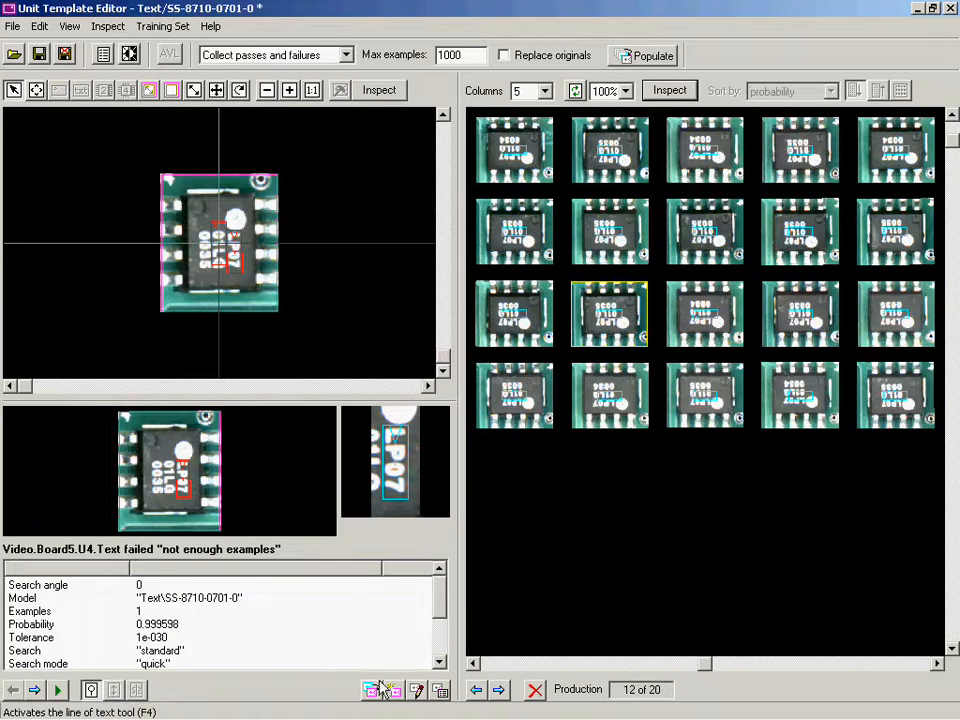
left_click(383, 690)
left_click(800, 395)
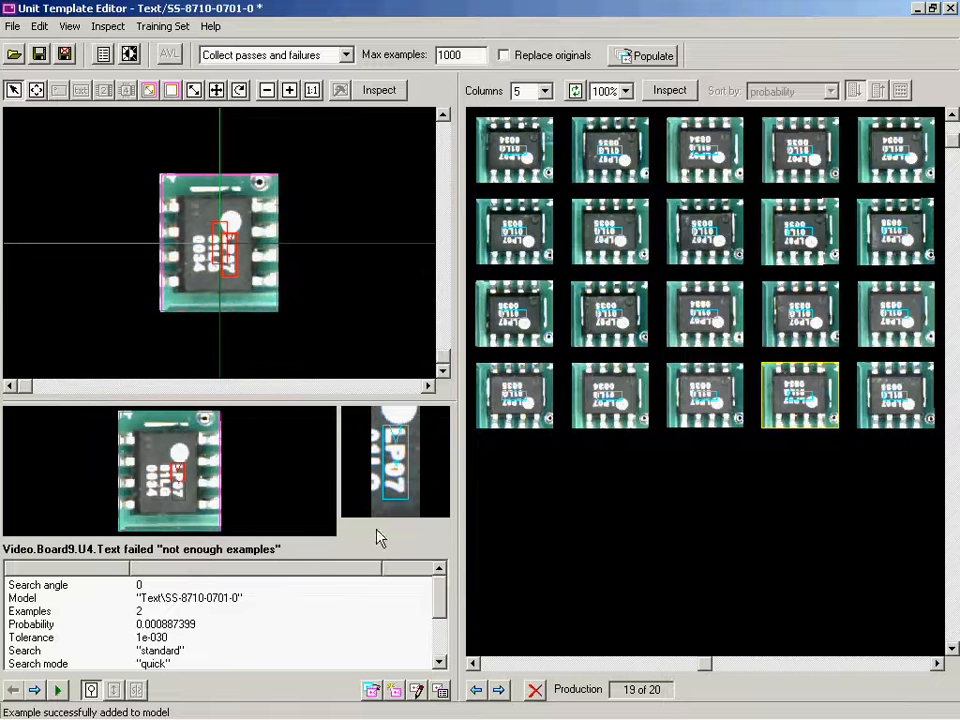
left_click(383, 688)
left_click(806, 243)
left_click(372, 690)
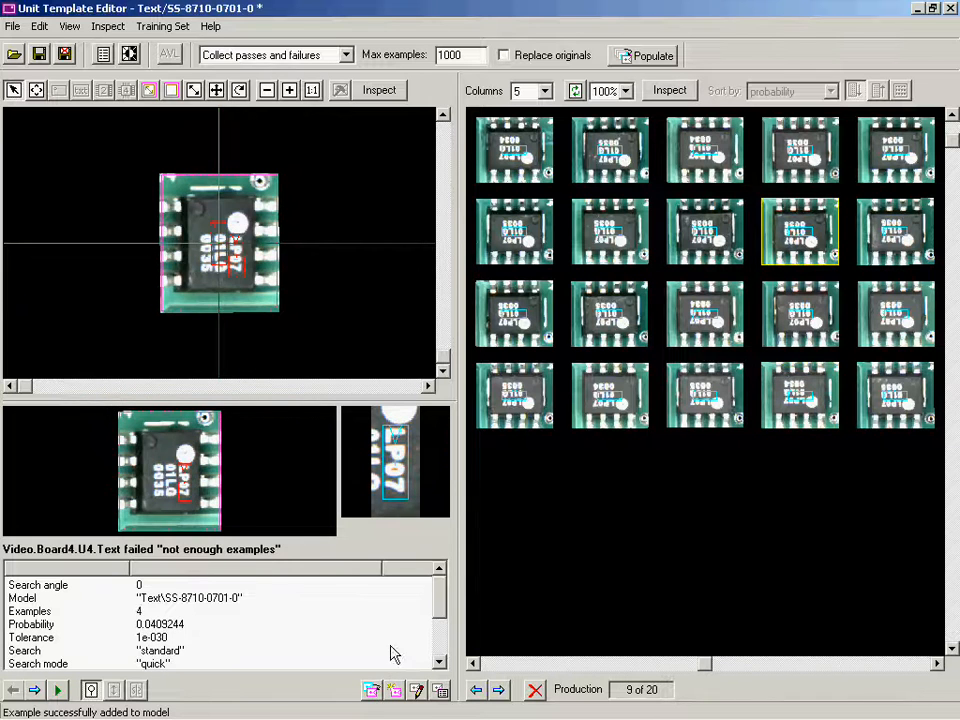
left_click(605, 160)
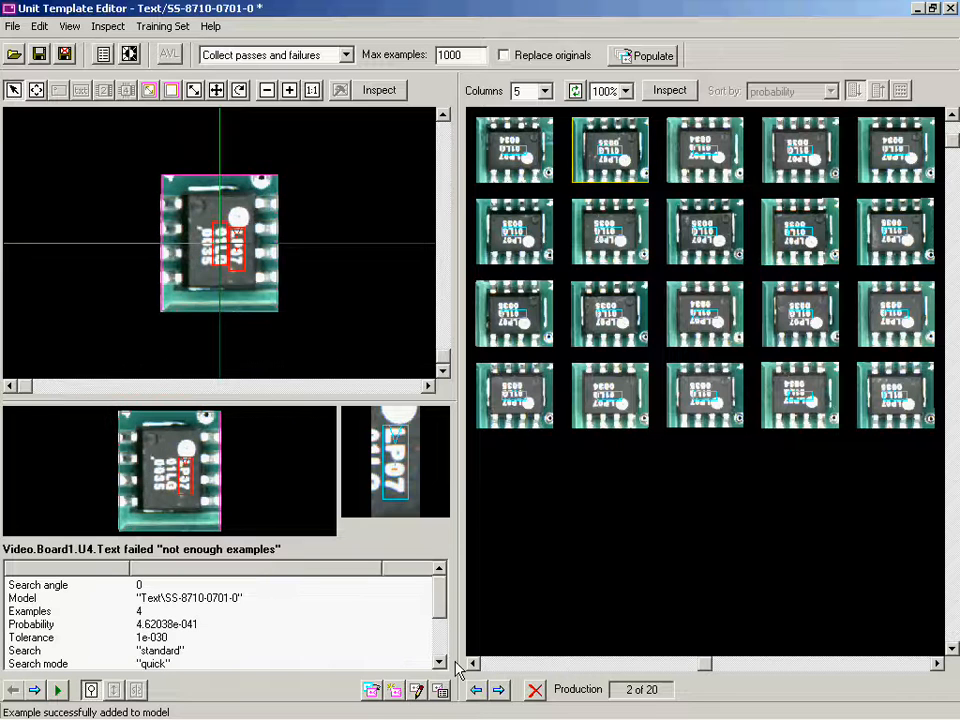
left_click(372, 690)
Reinspect the SS-8710-0701-0 production set, add the failed Board10 U4 image as an example, and inspect the set again.
left_click(668, 91)
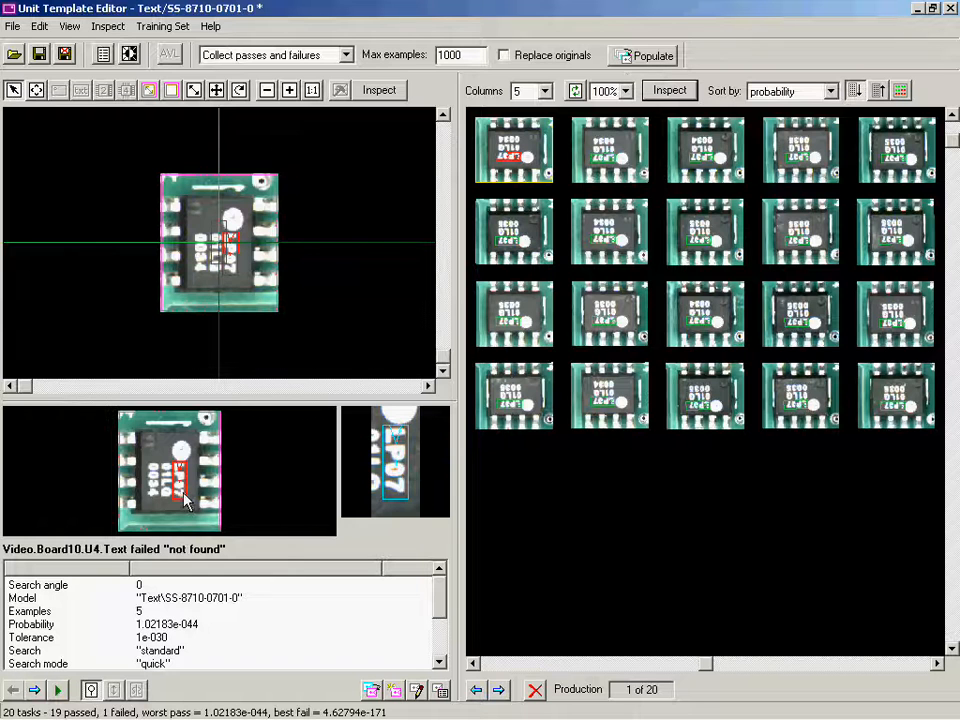
left_click(371, 690)
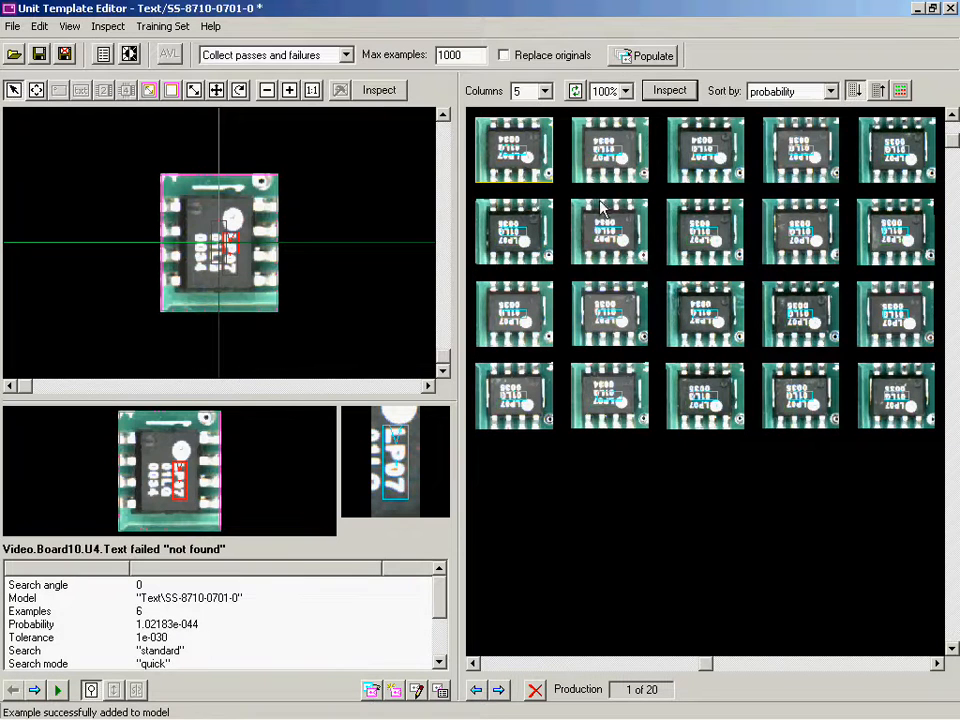
left_click(667, 91)
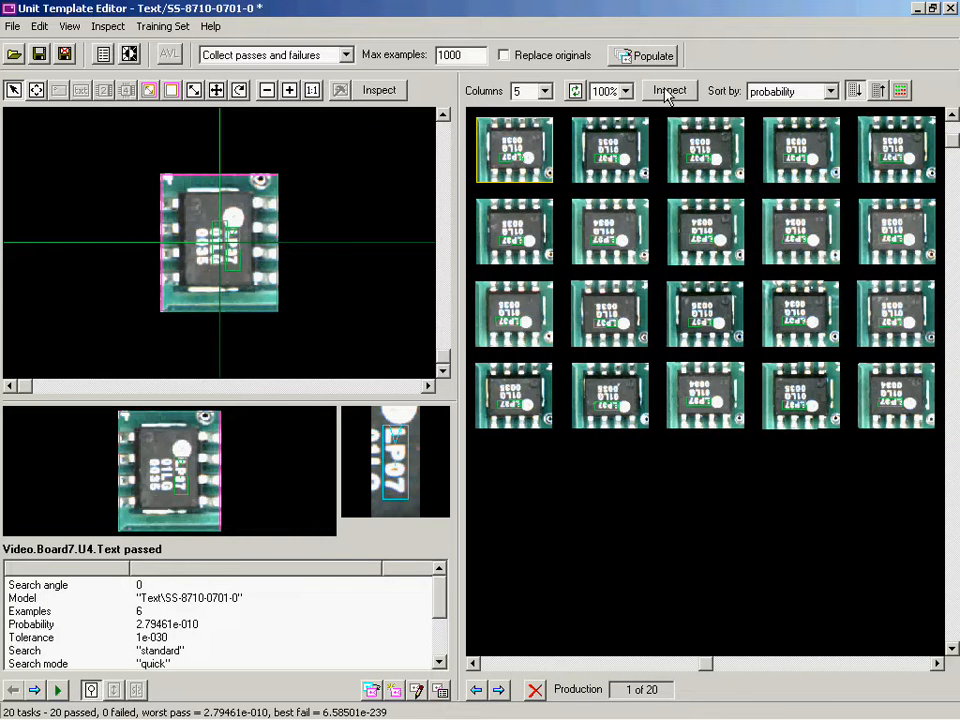
Flag the SS-8710-0701-0 template as defined, decline returning to the start of the list, and save and exit to the Assembly Editor.
left_click(12, 27)
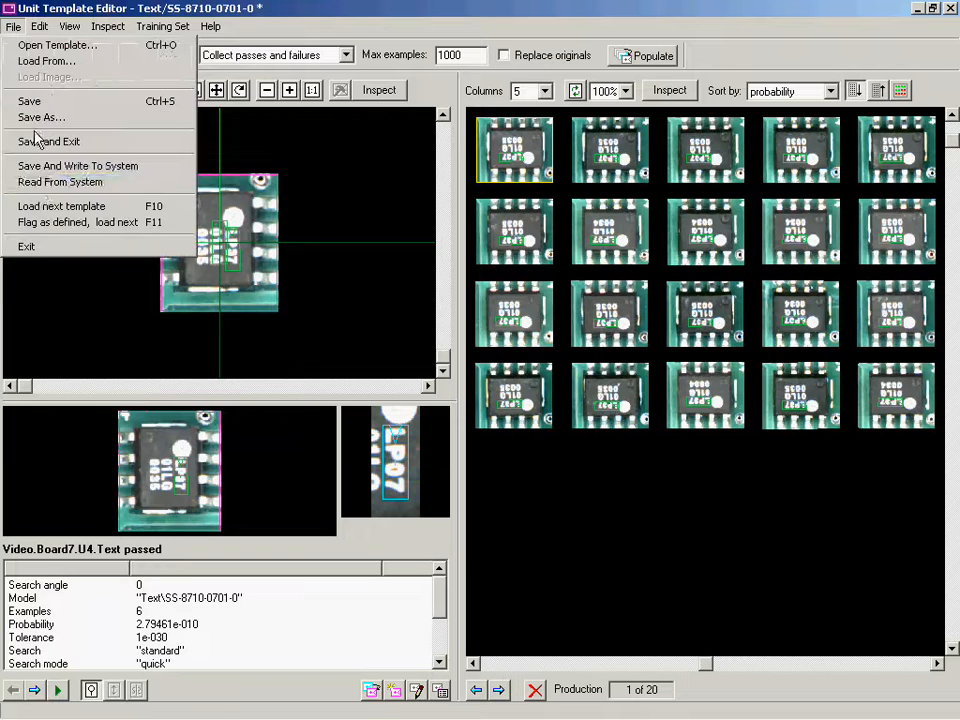
left_click(50, 222)
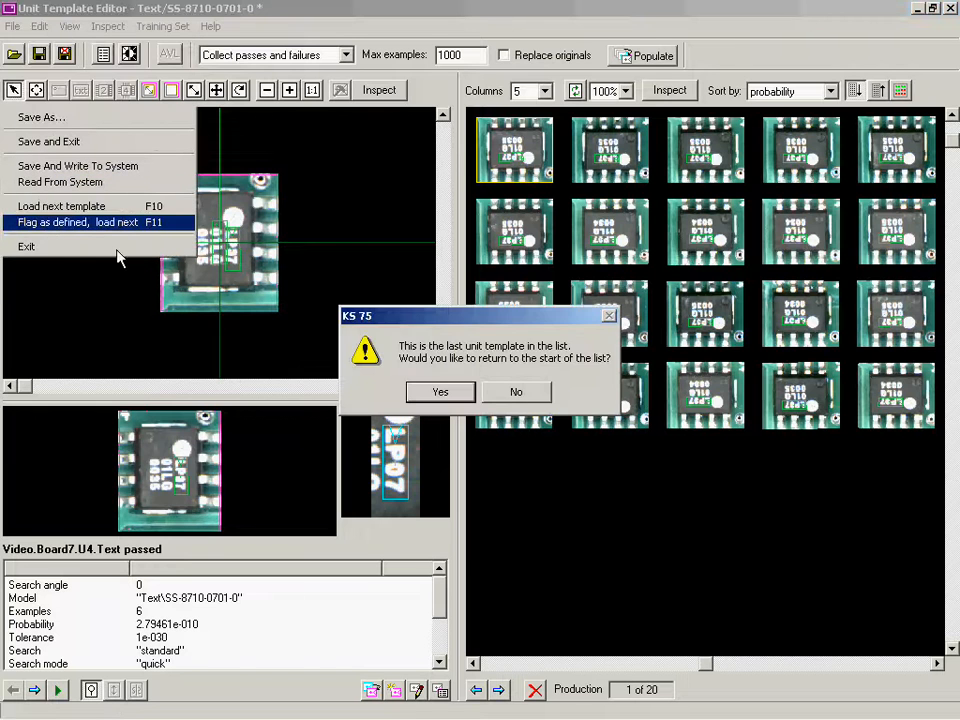
left_click(516, 393)
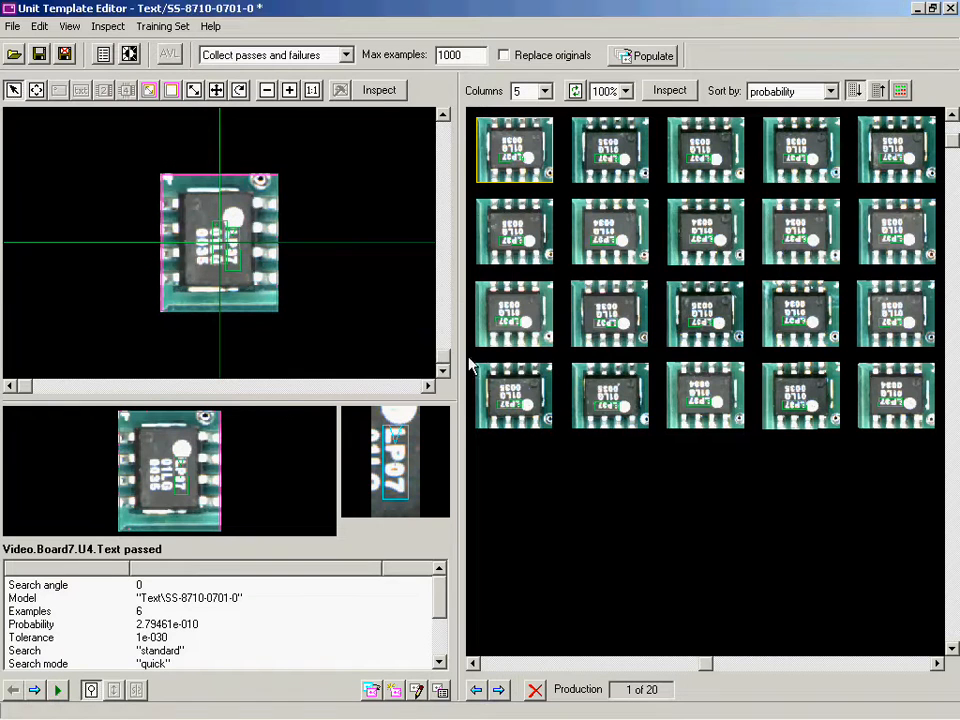
left_click(66, 56)
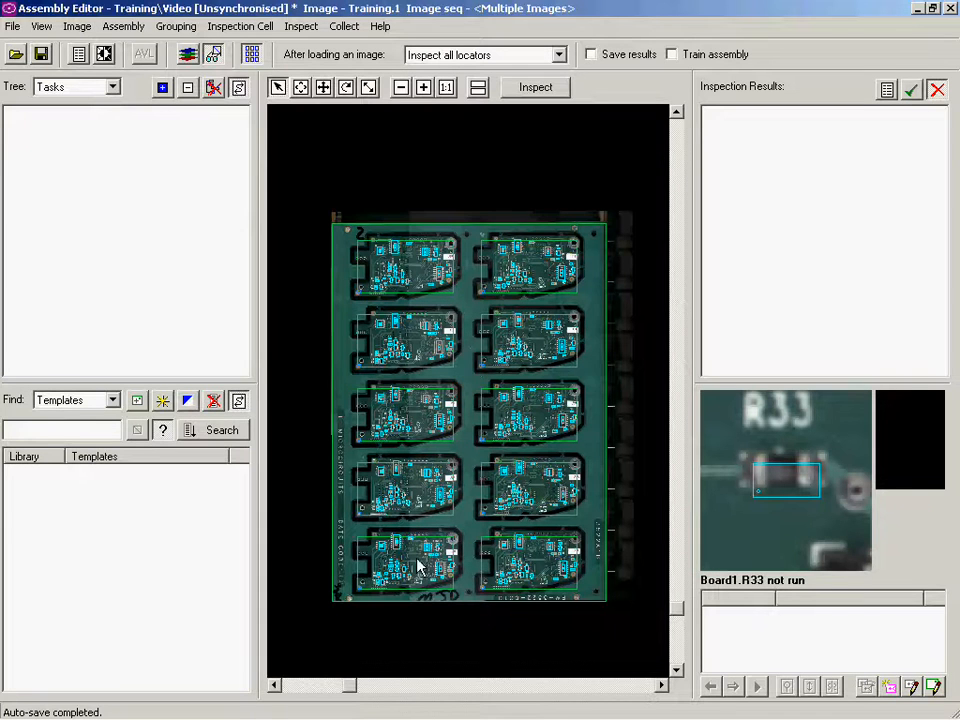
Search for all templates in the assembly and open the IC_14 pin layout template for editing.
left_click(199, 431)
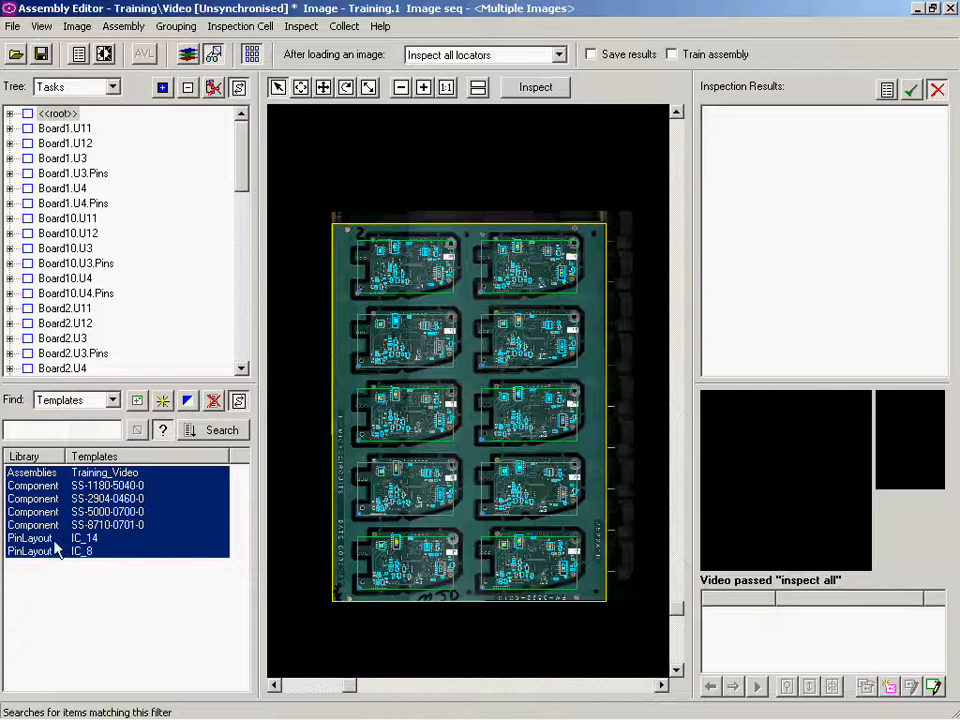
left_click(20, 540)
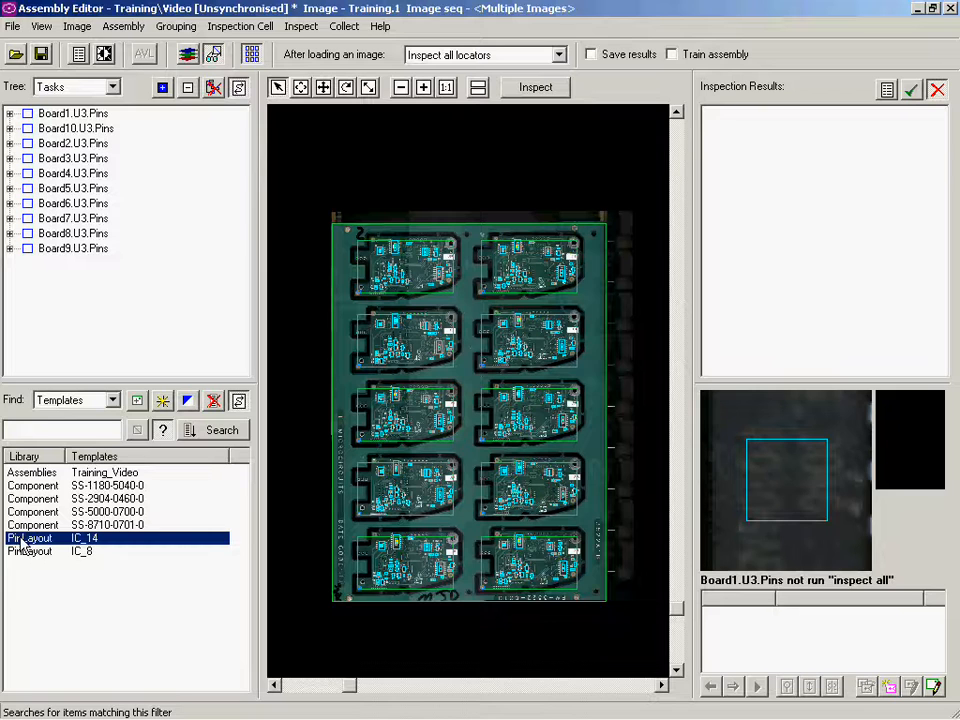
double_click(20, 542)
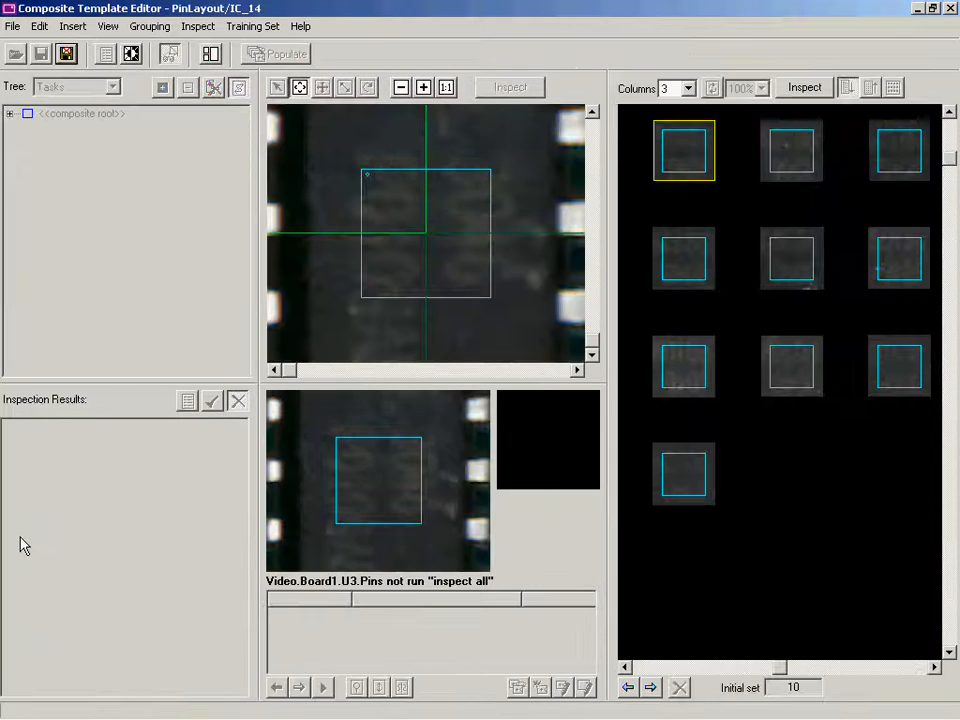
Enlarge the IC_14 composite region to span U3's body and both pin rows, and centre it on the chip.
left_click(300, 87)
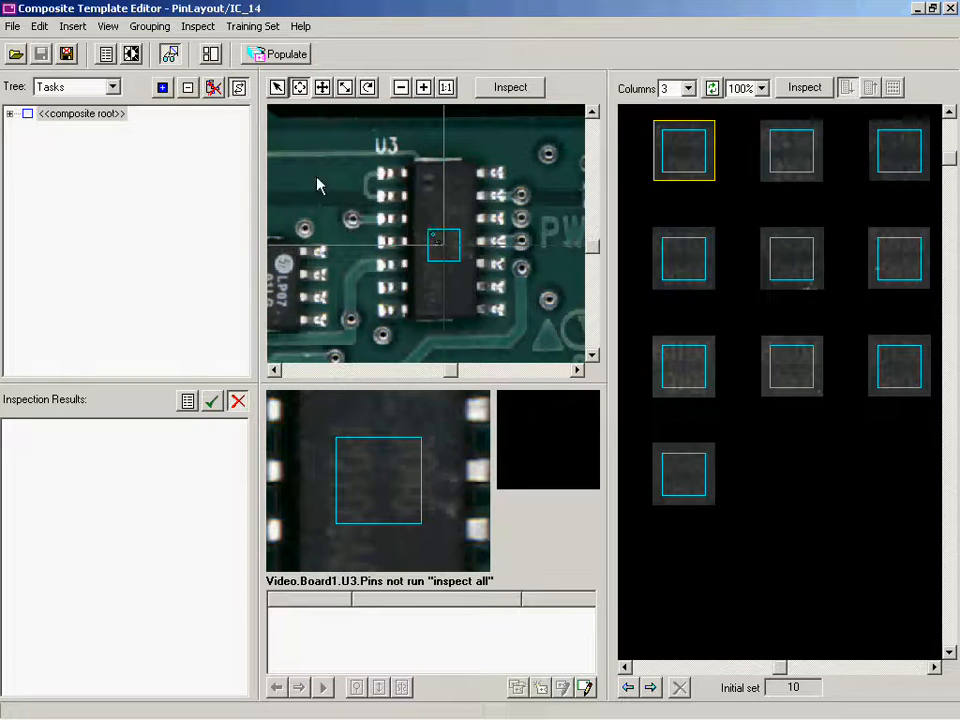
left_click(349, 91)
left_click_drag(461, 240, 499, 170)
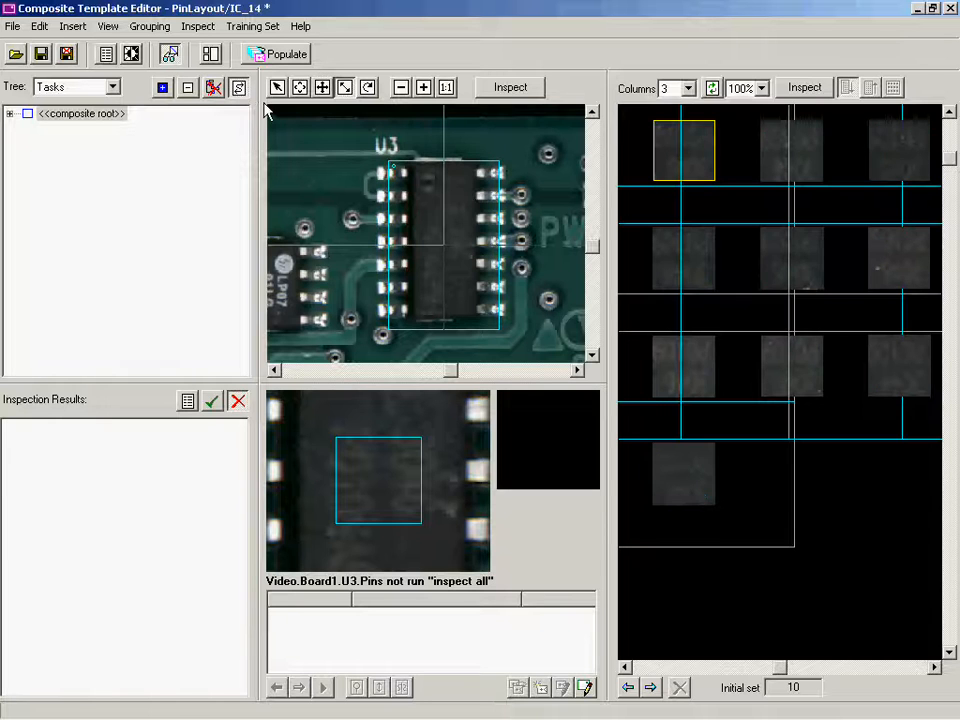
left_click(322, 88)
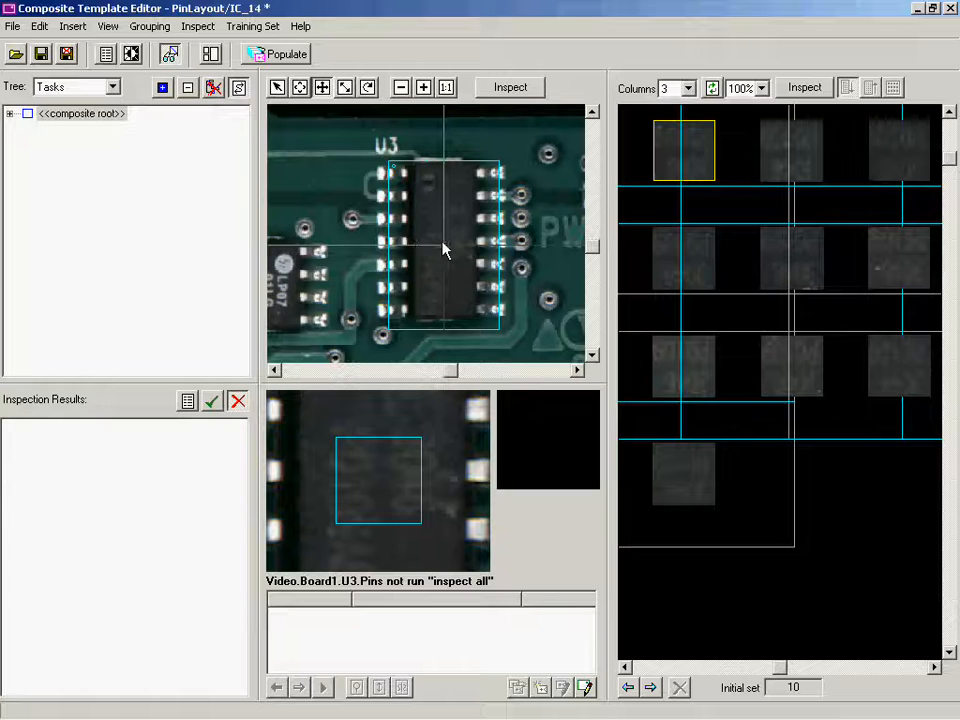
left_click_drag(447, 252, 442, 250)
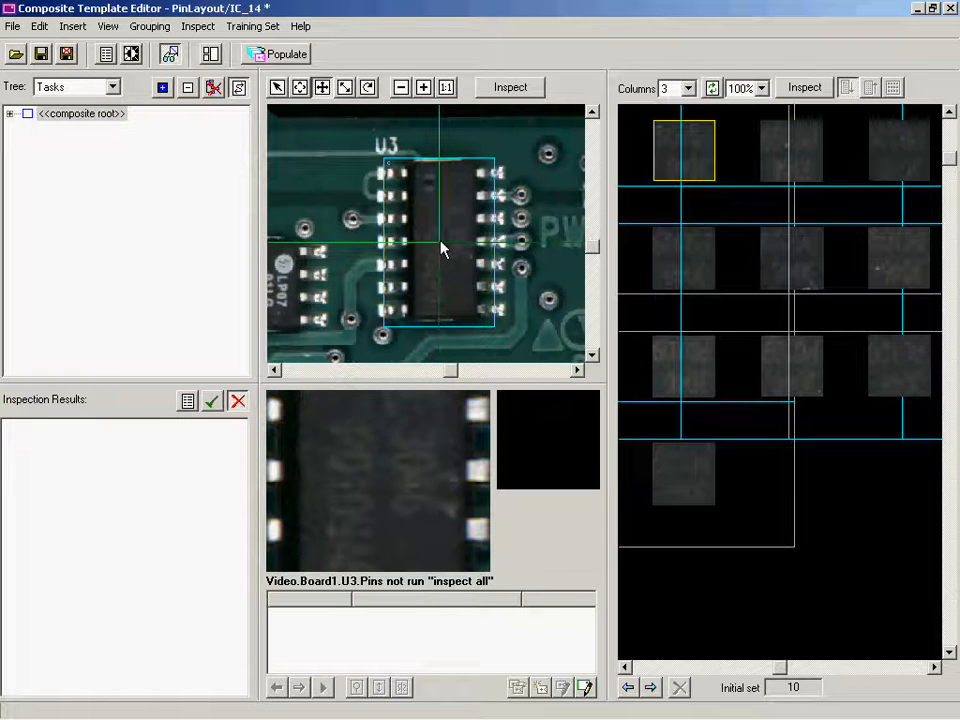
left_click_drag(442, 244, 440, 245)
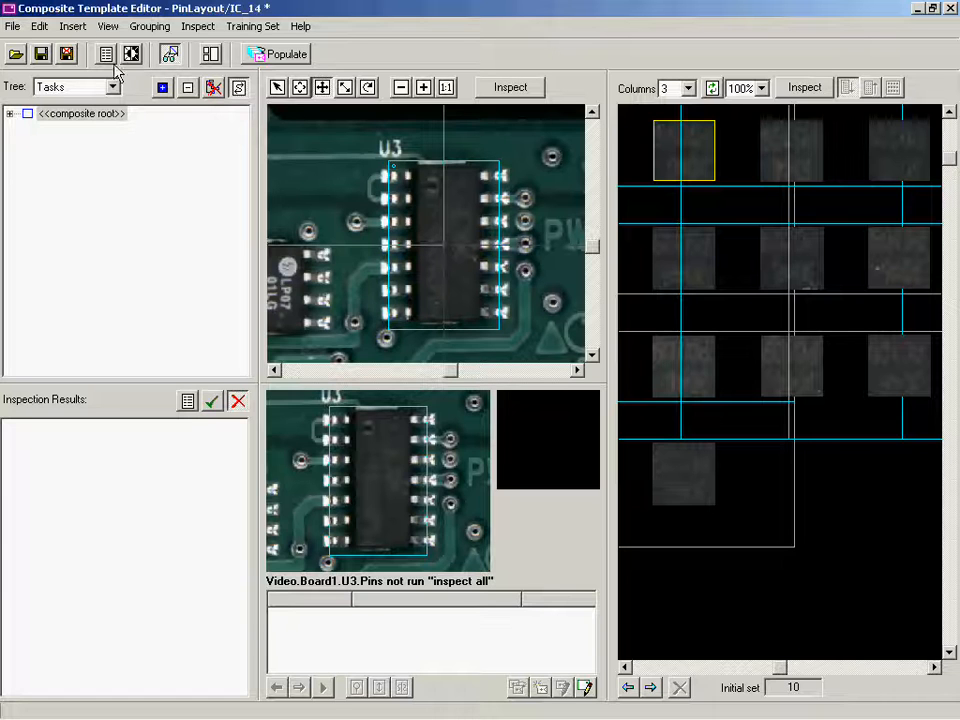
Insert a DIP pin layout into IC_14 with 7 pins per side and the box locator option turned off.
left_click(73, 27)
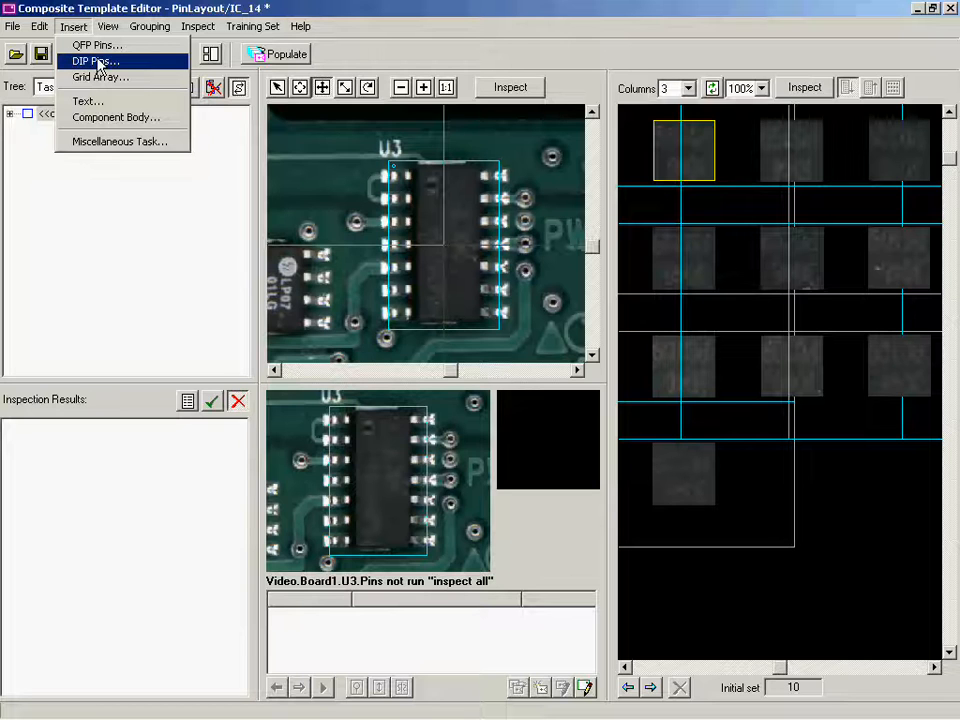
left_click(98, 62)
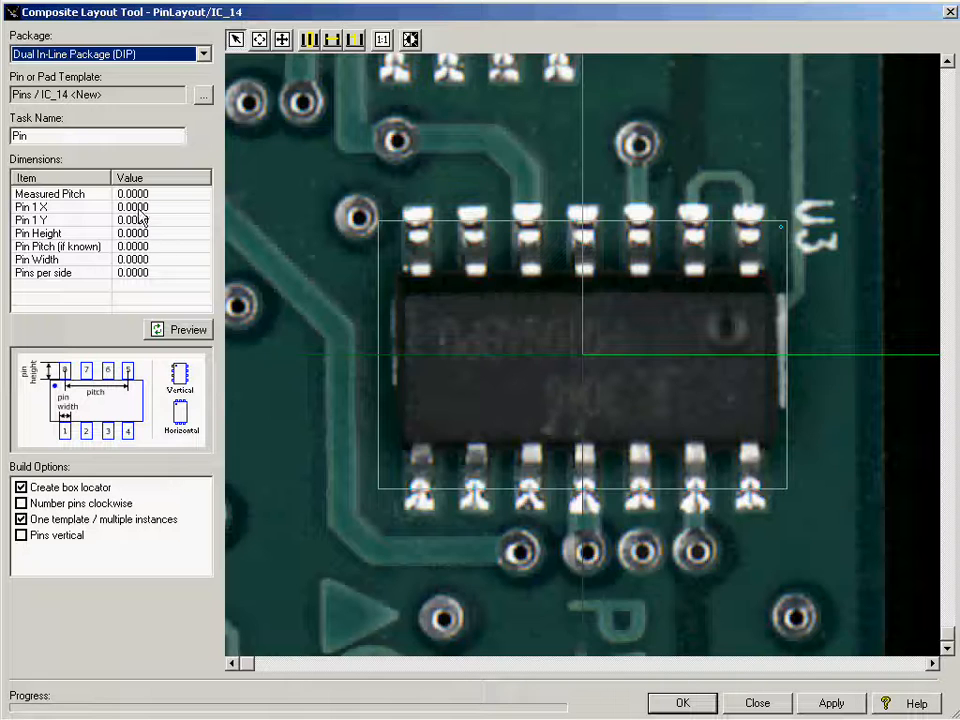
left_click(140, 273)
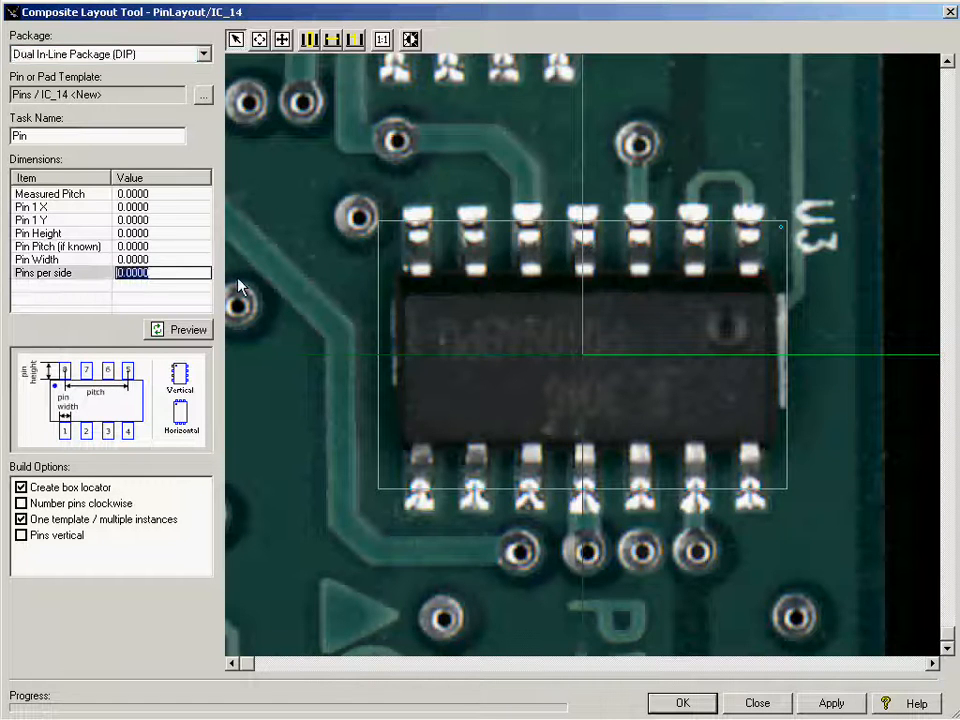
type("7")
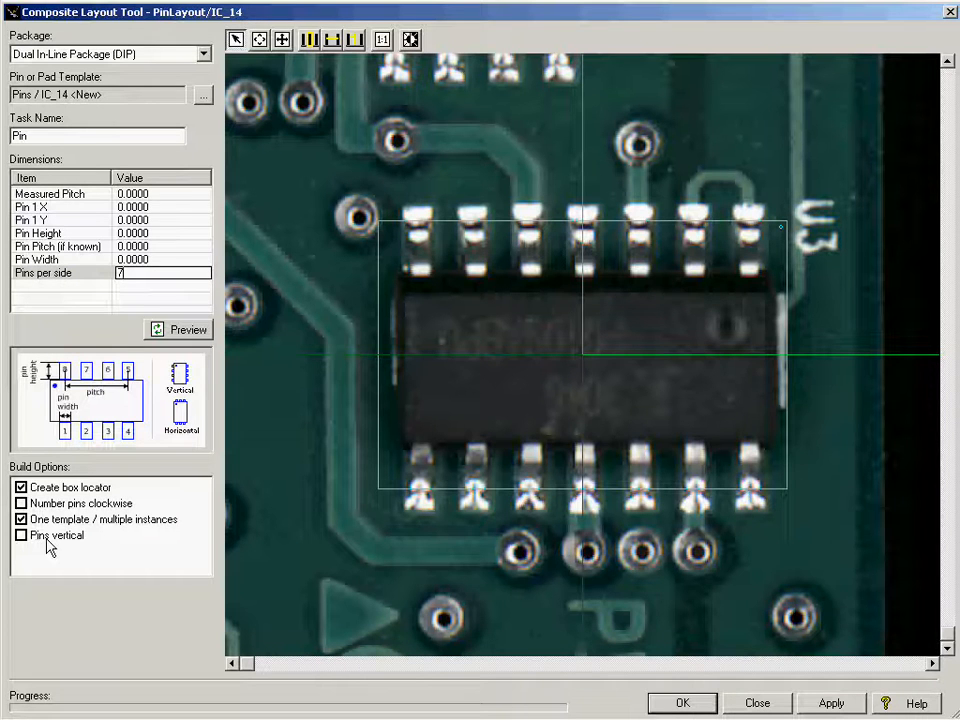
left_click(44, 490)
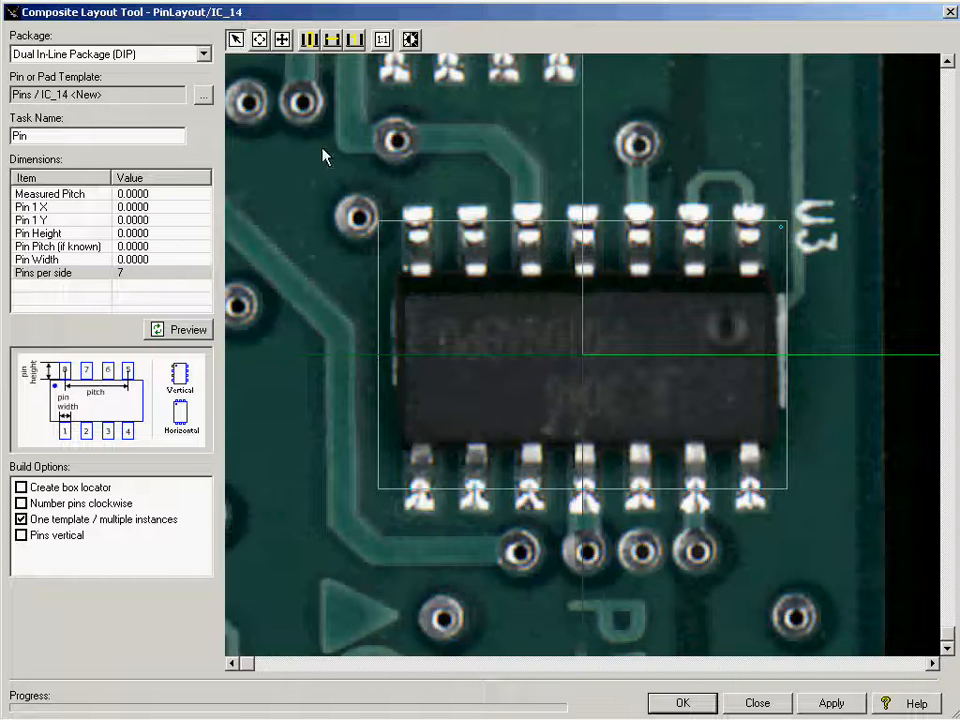
Outline pin 1 of U3 with a box about 0.82 wide and 1.17 high covering the pin and its solder joint.
left_click(308, 45)
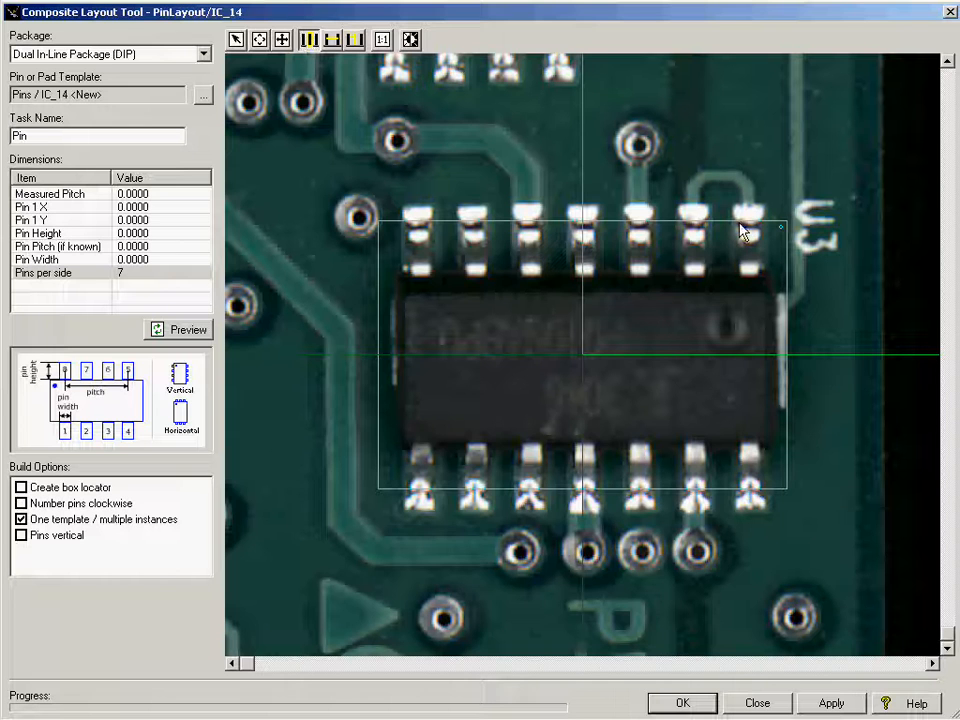
left_click_drag(733, 213, 765, 257)
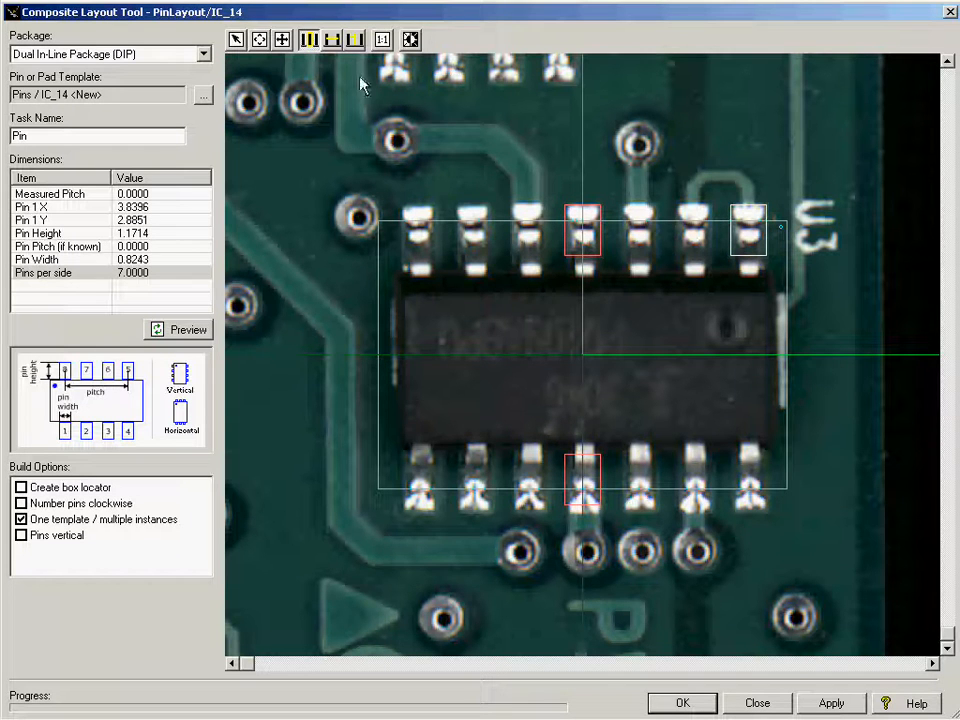
Measure the pitch span along U3's upper pin row, about 7.73 between matching edges of the first and last pins.
left_click(332, 39)
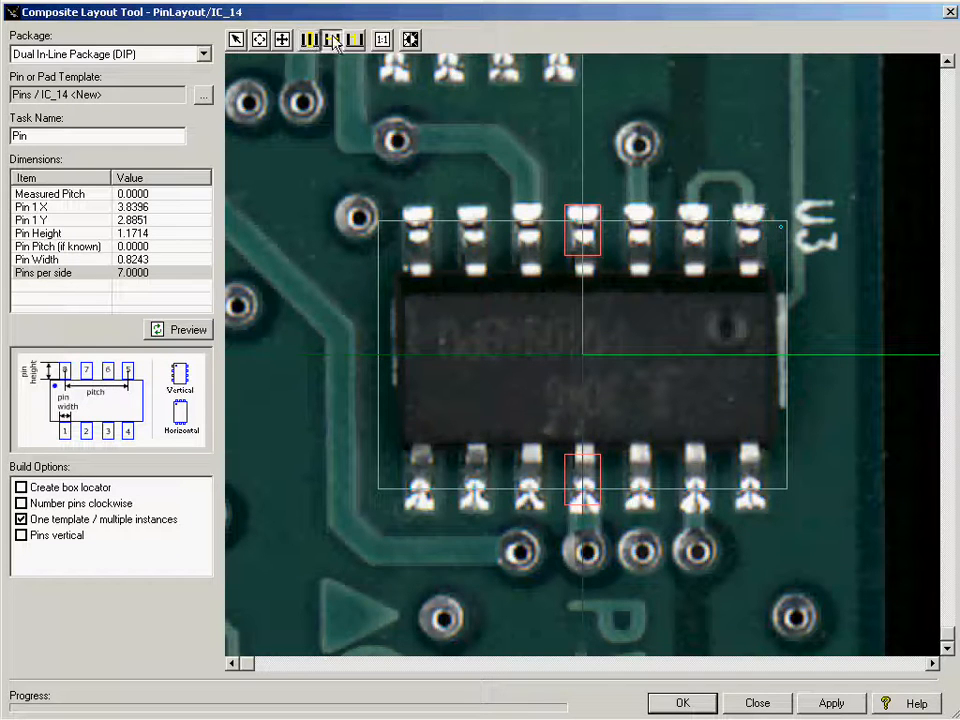
left_click(259, 39)
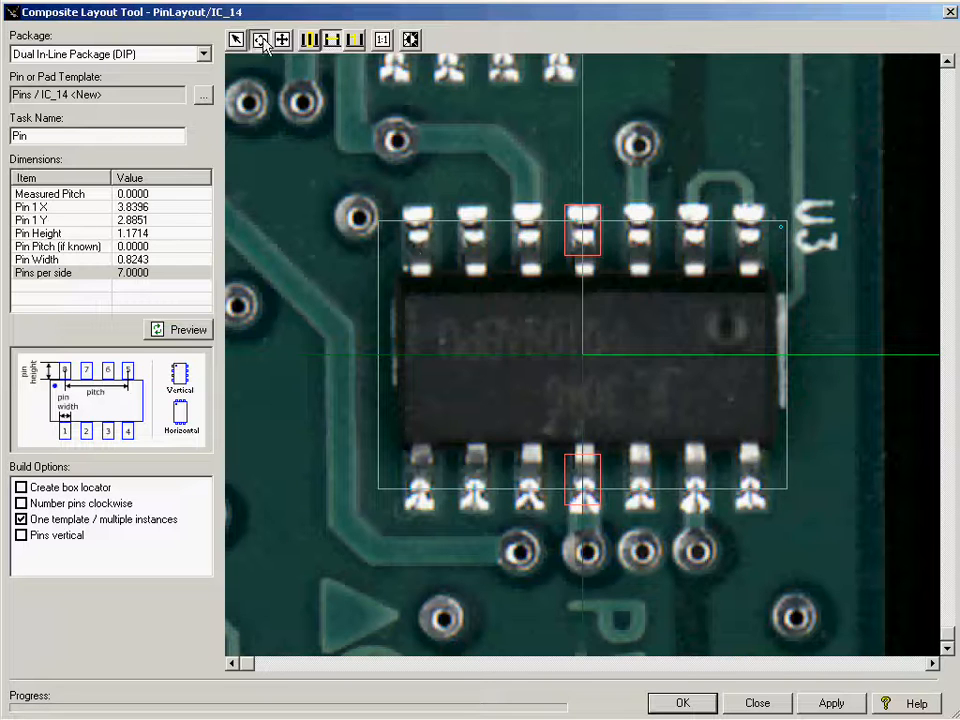
left_click_drag(391, 210, 443, 275)
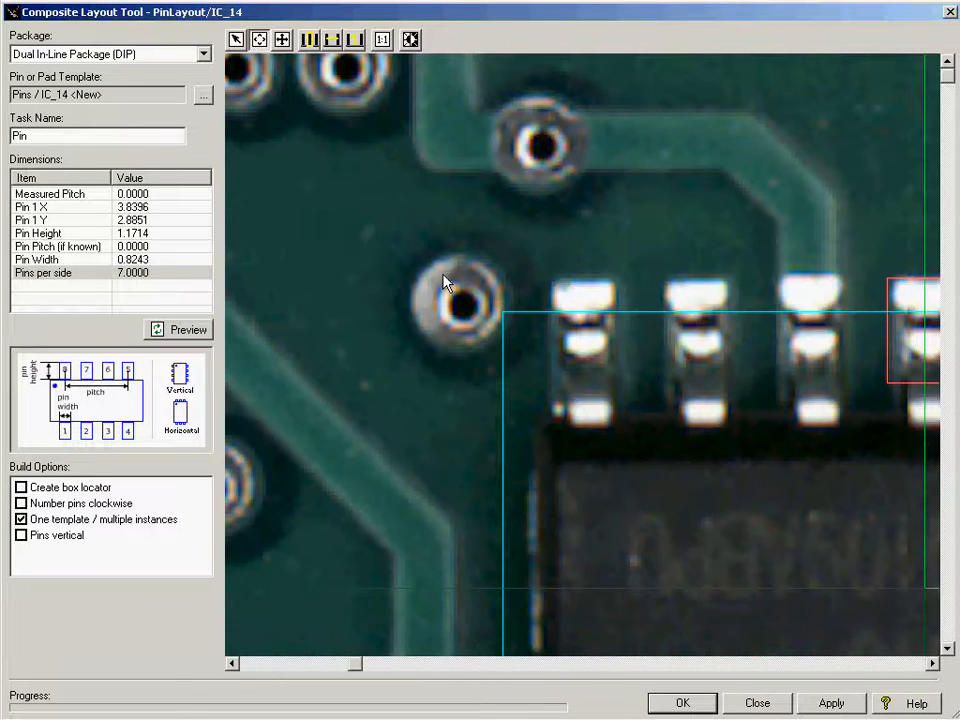
left_click(334, 40)
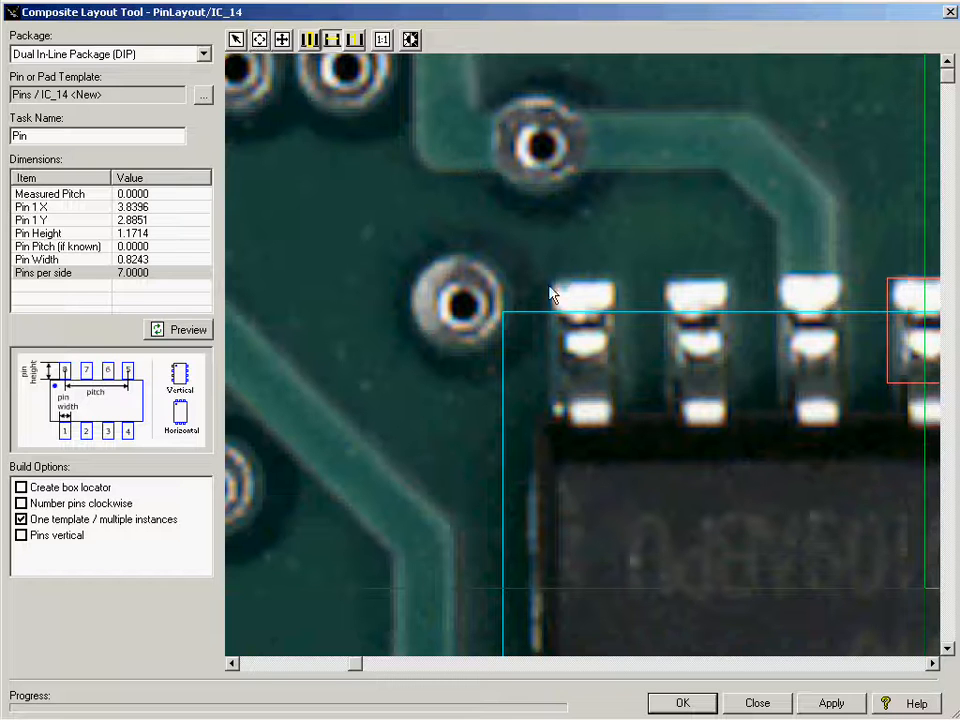
left_click(551, 360)
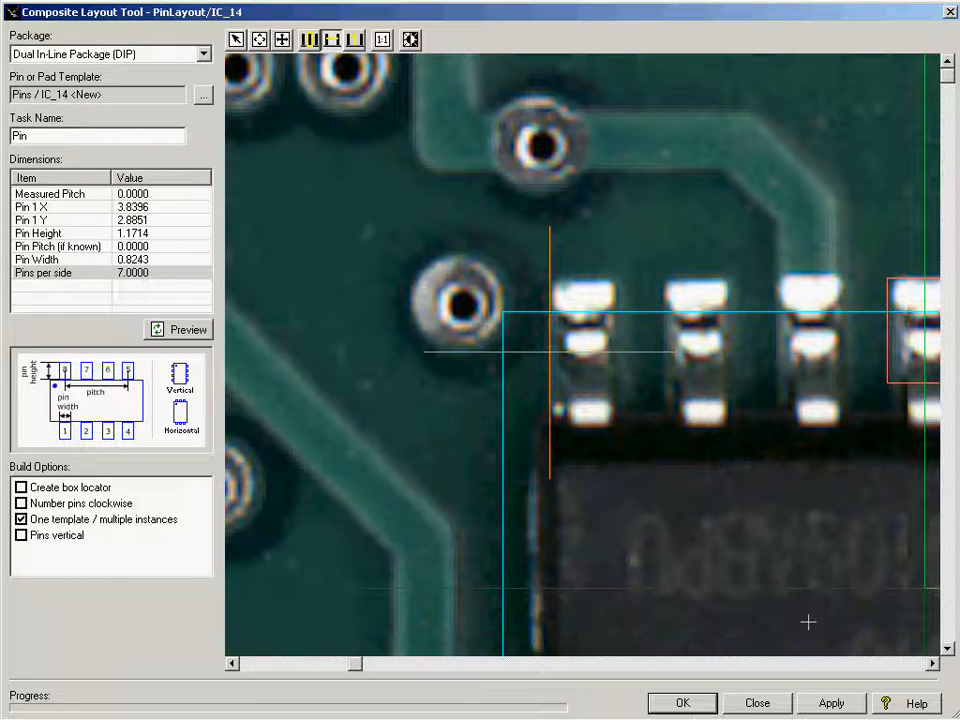
left_click(932, 663)
left_click(932, 663)
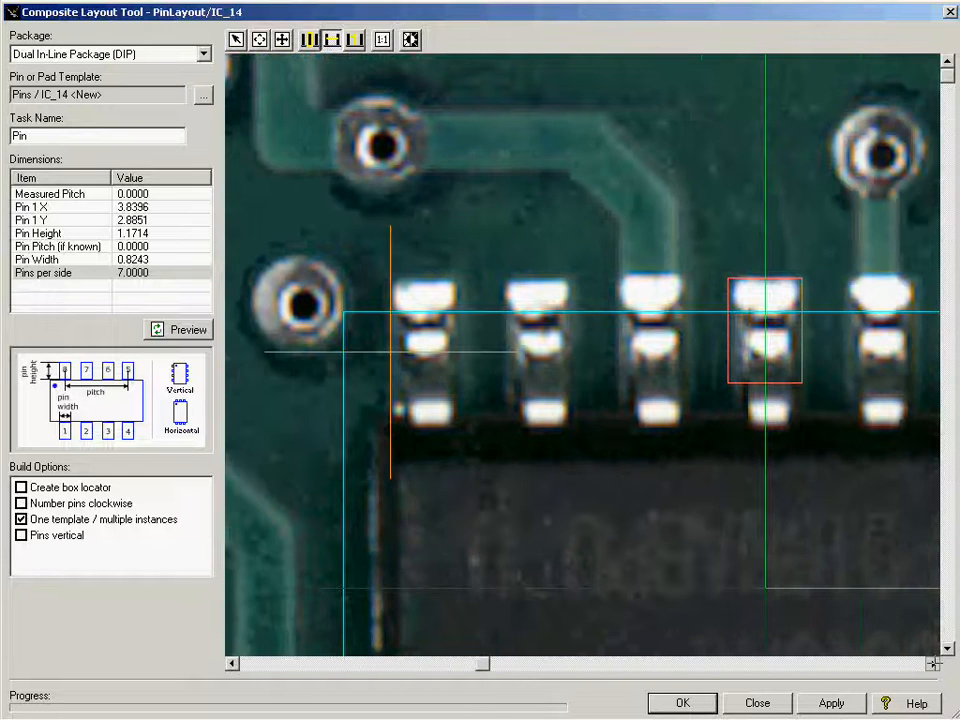
left_click(932, 663)
left_click(932, 663)
left_click(932, 663)
left_click(932, 663)
left_click(932, 663)
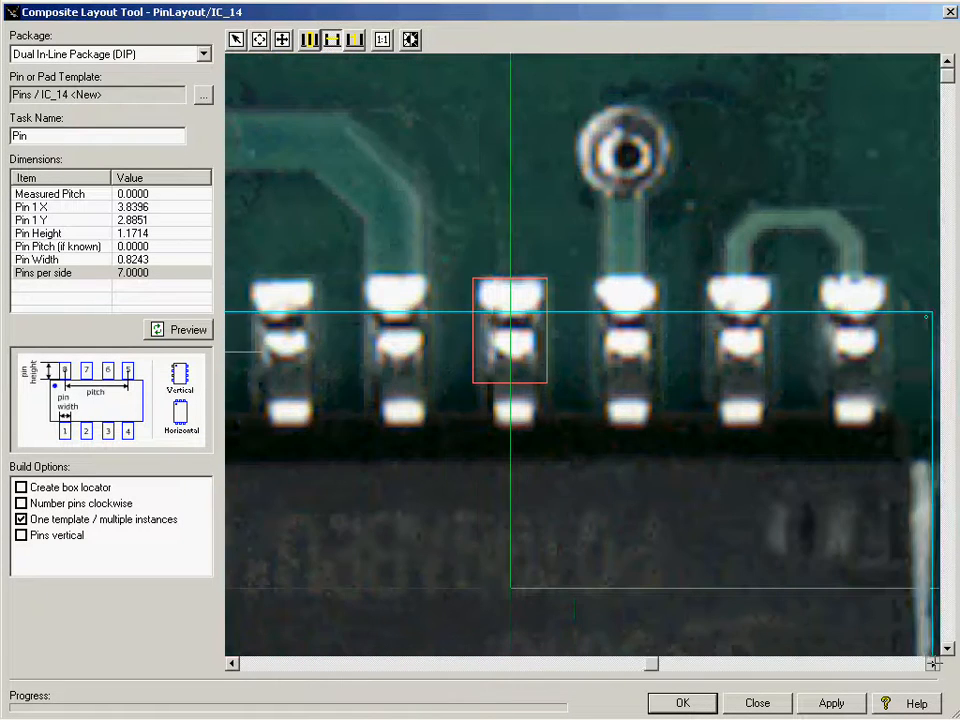
left_click(932, 663)
left_click(932, 663)
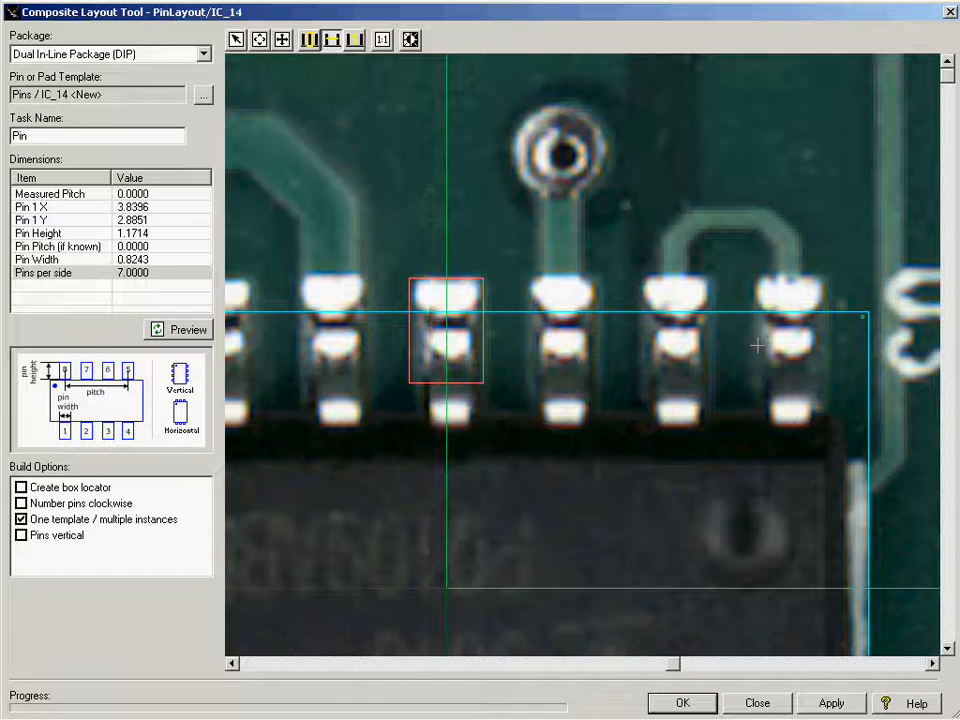
left_click(760, 349)
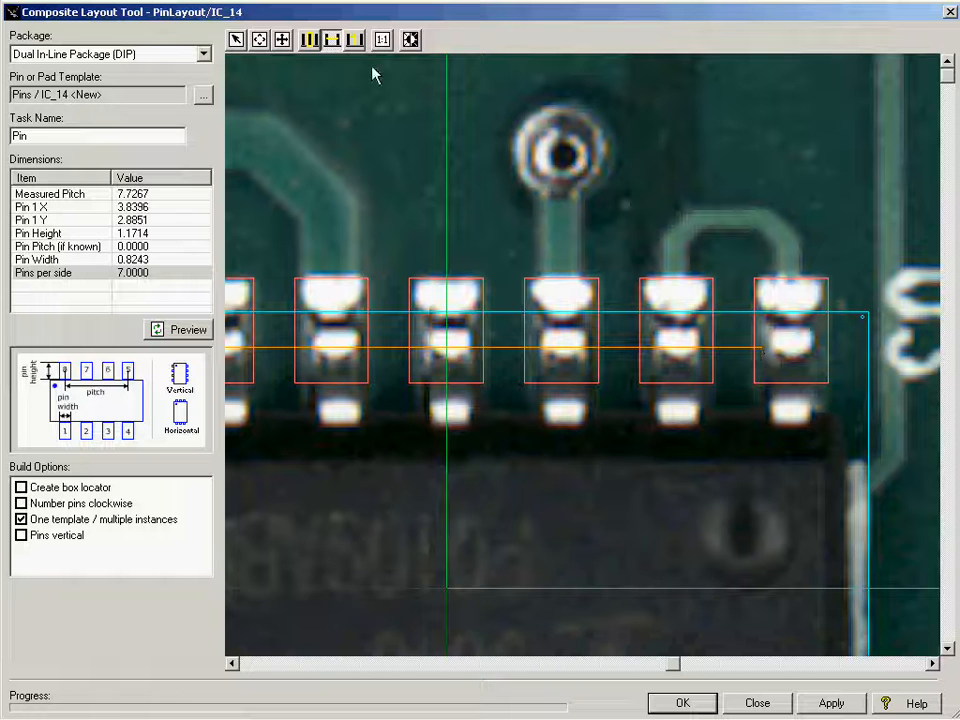
left_click(383, 42)
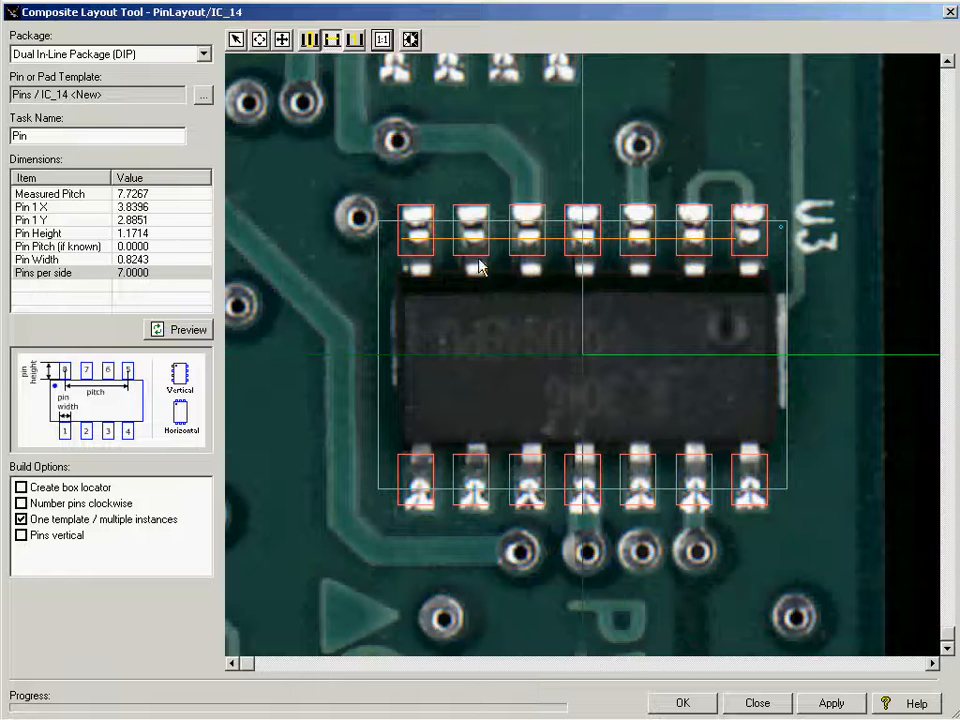
Set the known pin pitch to 1.27, preview the pin boxes and accept the DIP layout.
left_click(152, 248)
left_click(153, 249)
type("1.27")
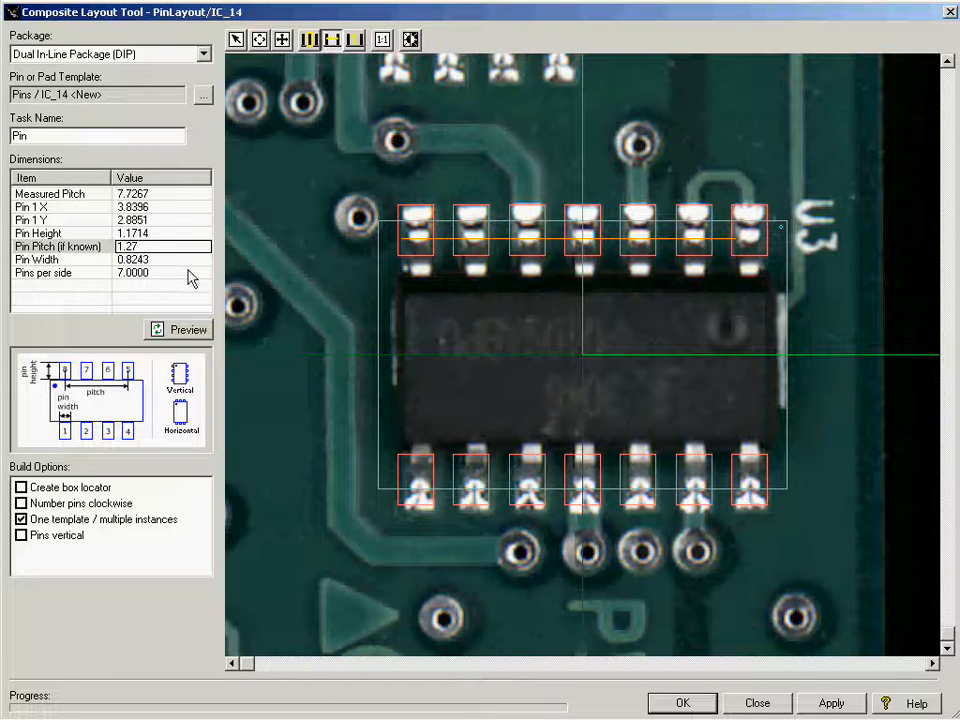
left_click(185, 340)
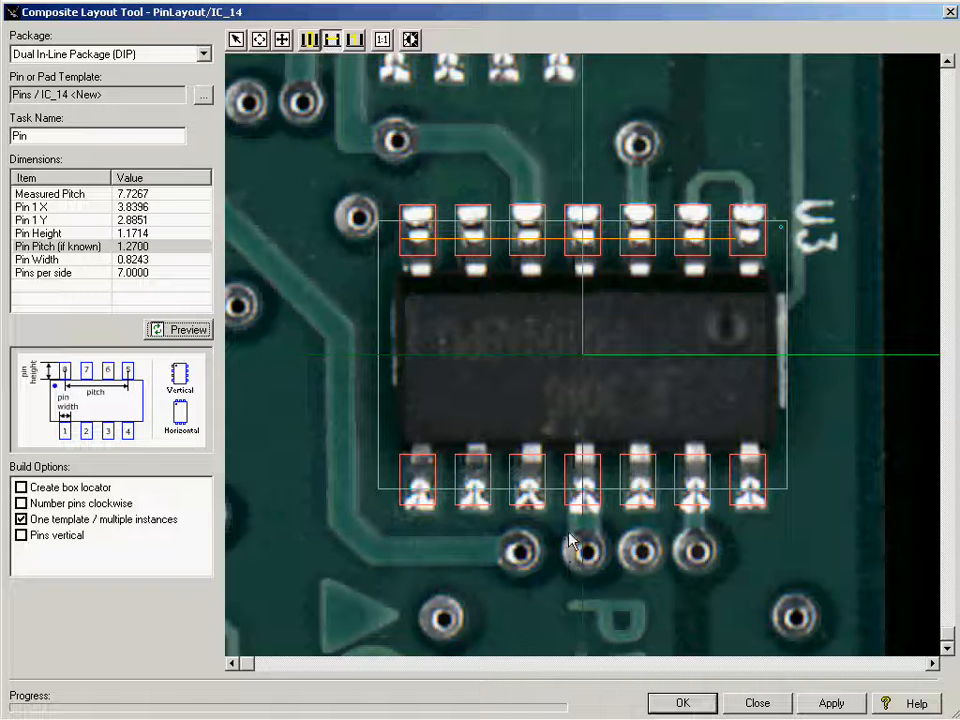
left_click(686, 703)
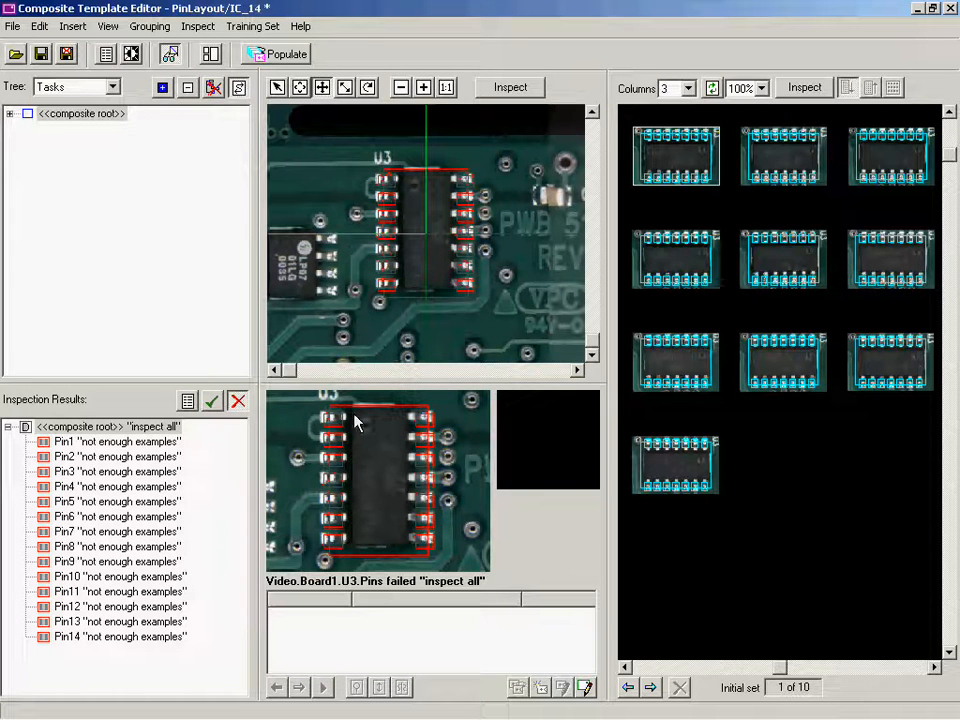
Open the Pins/IC_14 unit template from a corner pin of U3 and edit its model.
left_click(281, 88)
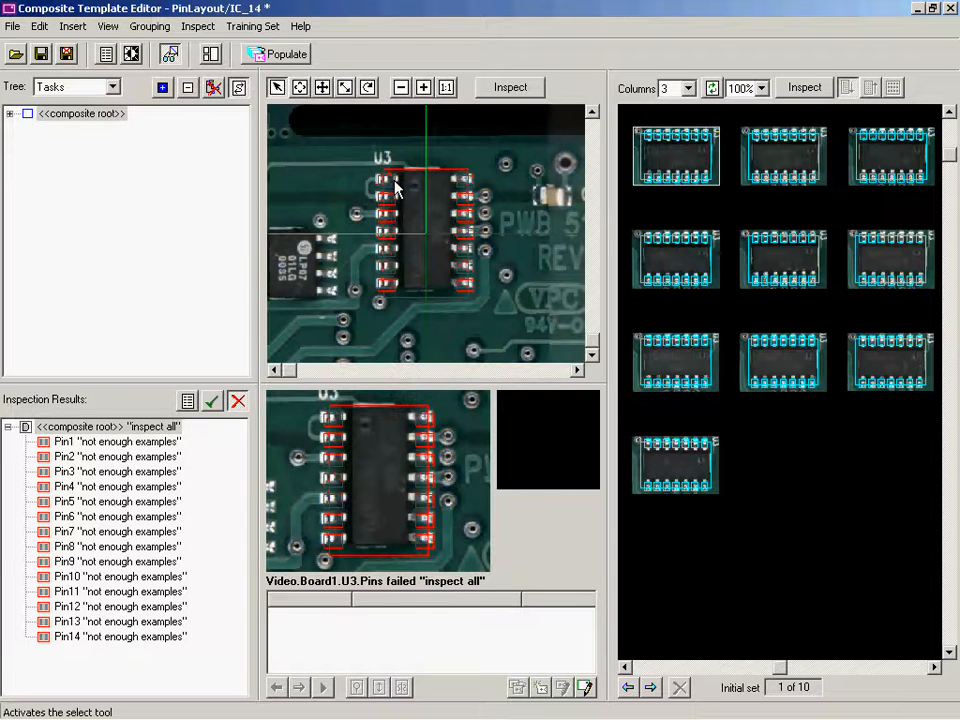
left_click(397, 189)
double_click(395, 189)
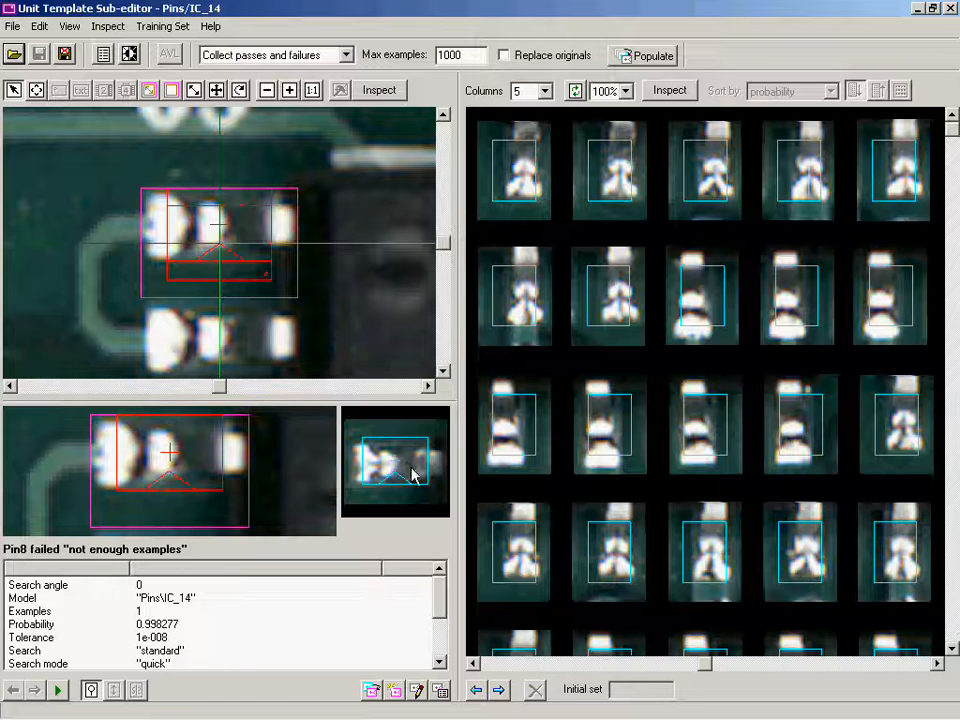
left_click(416, 690)
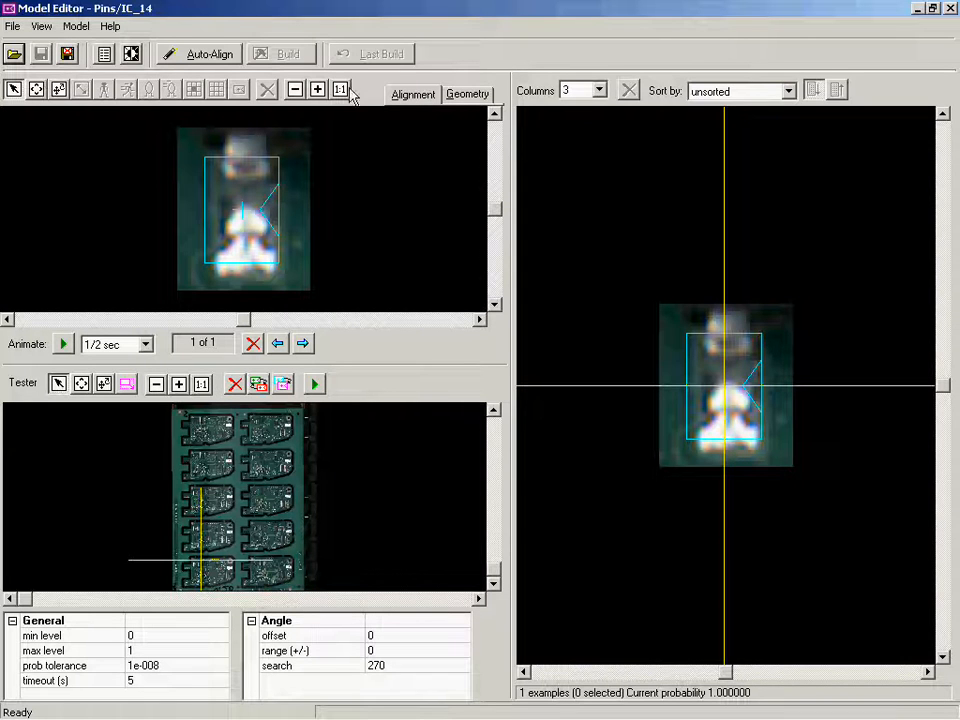
Redraw the IC_14 model's geometry box about 0.56 wide and 0.62 high over the lead between its shoulder and the solder joint.
left_click(488, 94)
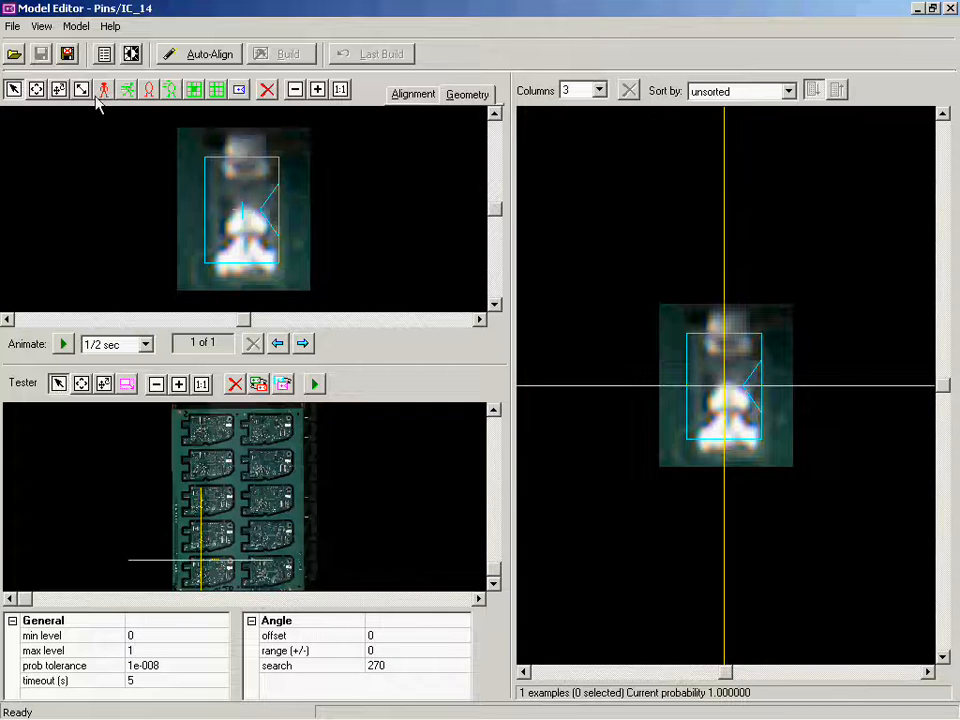
left_click(241, 90)
mouse_move(222, 178)
left_mouse_down()
mouse_move(283, 252)
mouse_move(273, 232)
left_mouse_up()
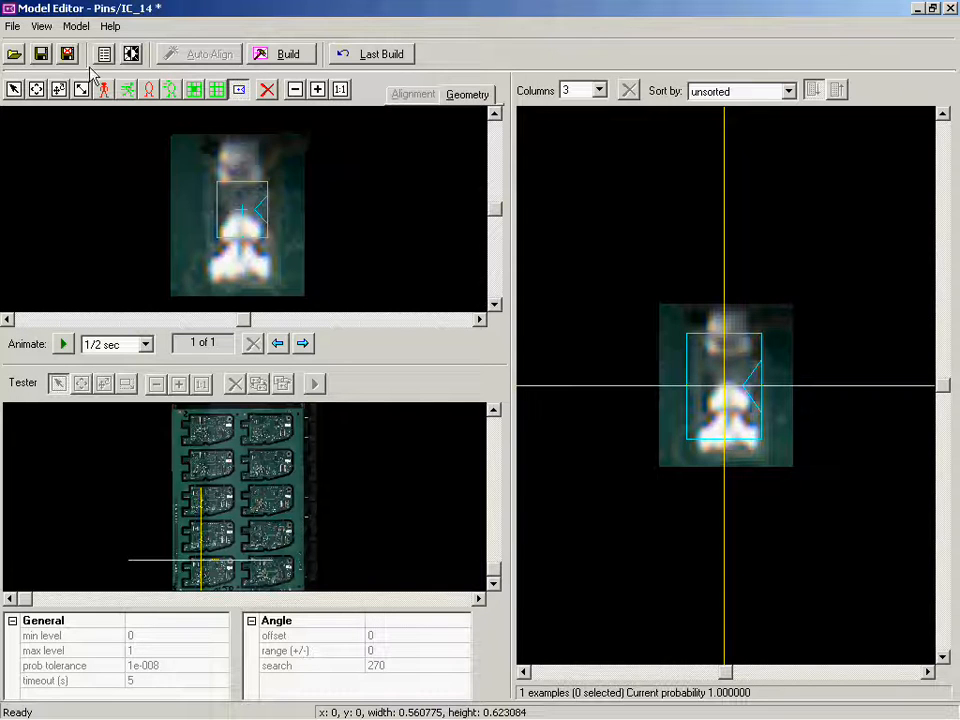
Draw a green region about 1 wide and 1.4 high around the lead and solder joint, build the model, then save and close it.
left_click(124, 89)
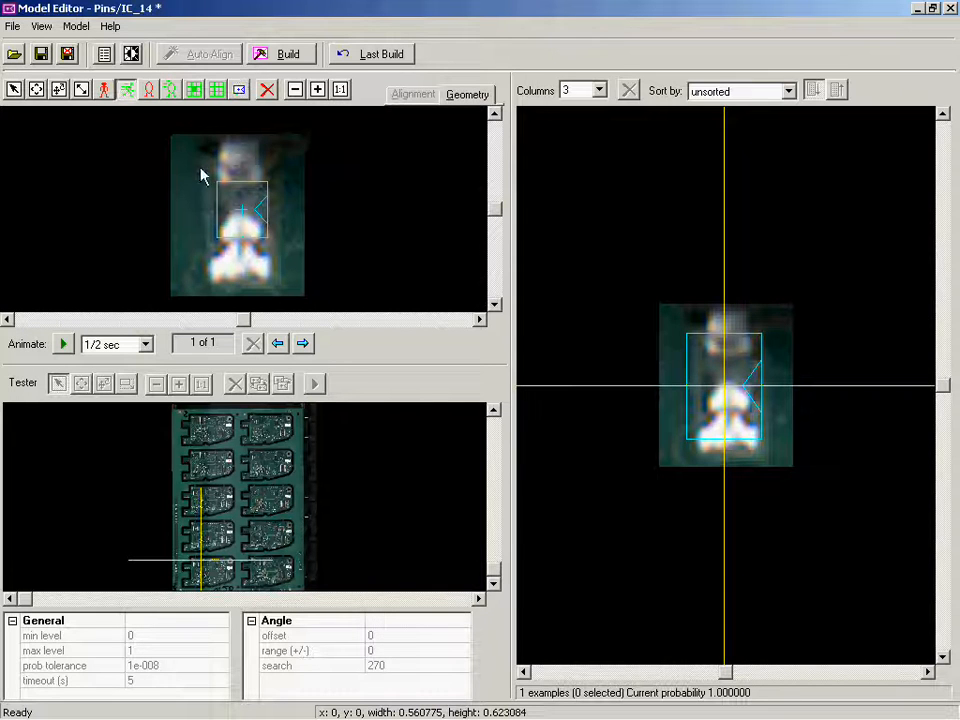
left_click_drag(197, 165, 285, 294)
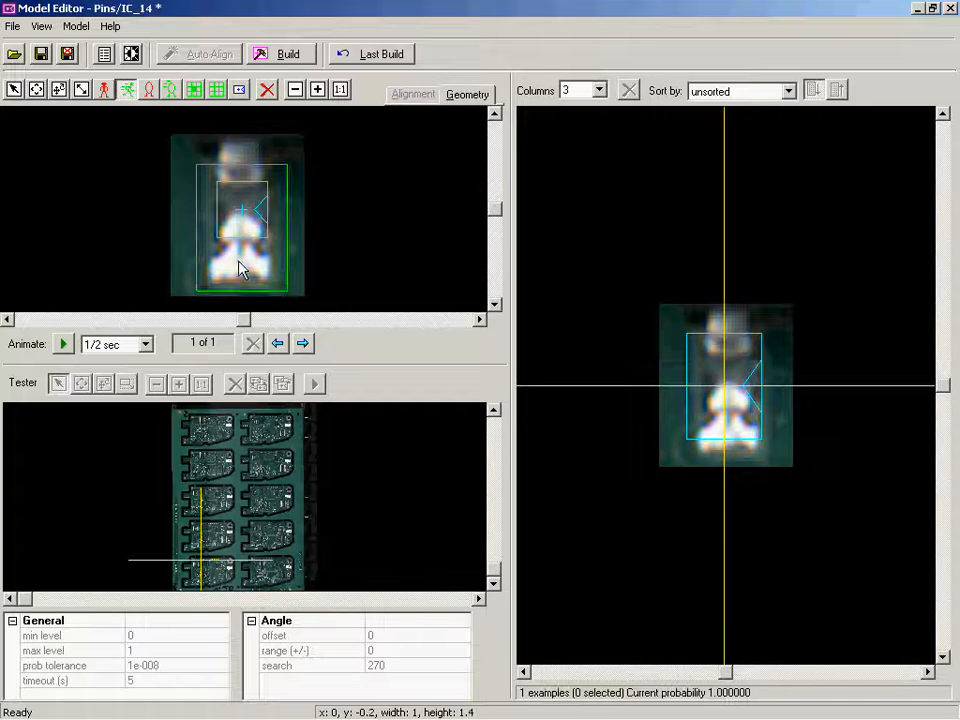
left_click(290, 57)
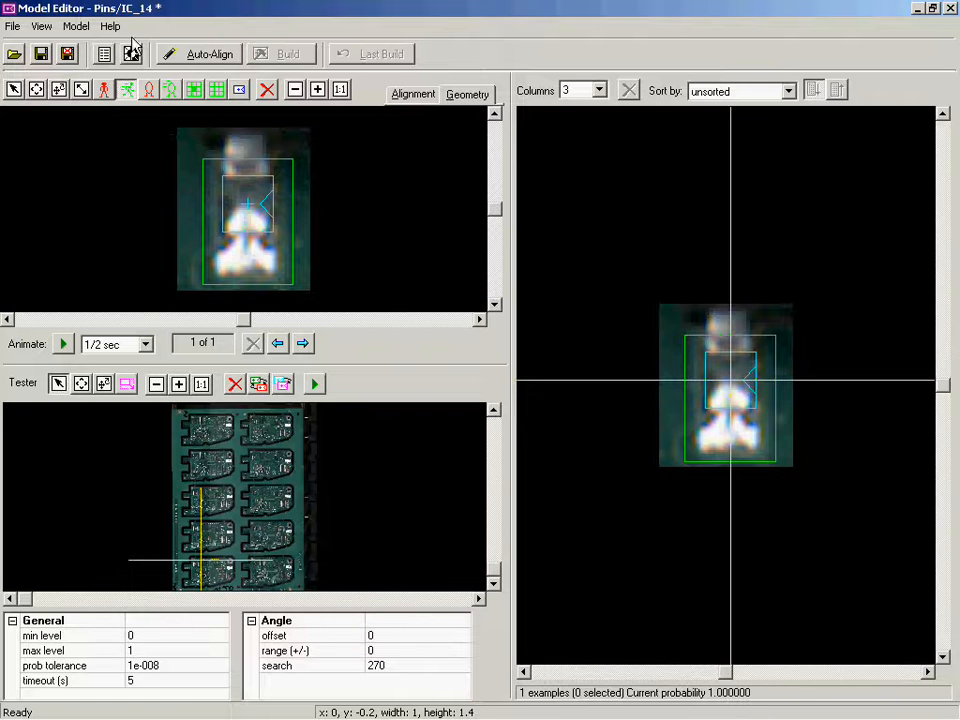
left_click(66, 54)
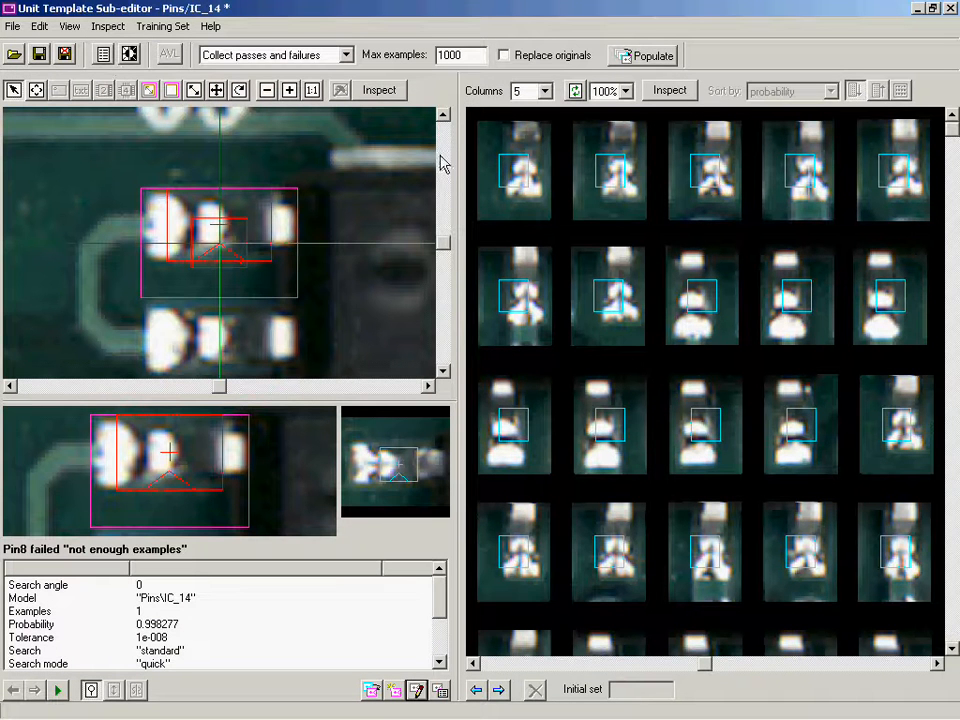
Add Board1 U3 Pin7, Board2 U3 Pin4 and Board1 U3 Pin14 as examples to the IC_14 pin model.
left_click(612, 290)
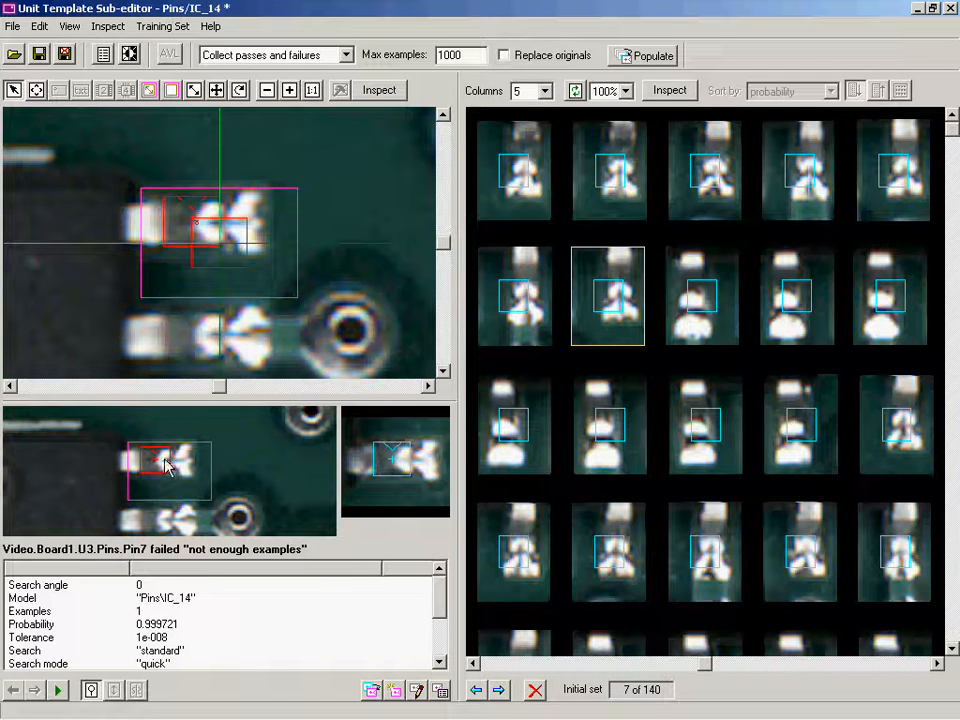
left_click(372, 690)
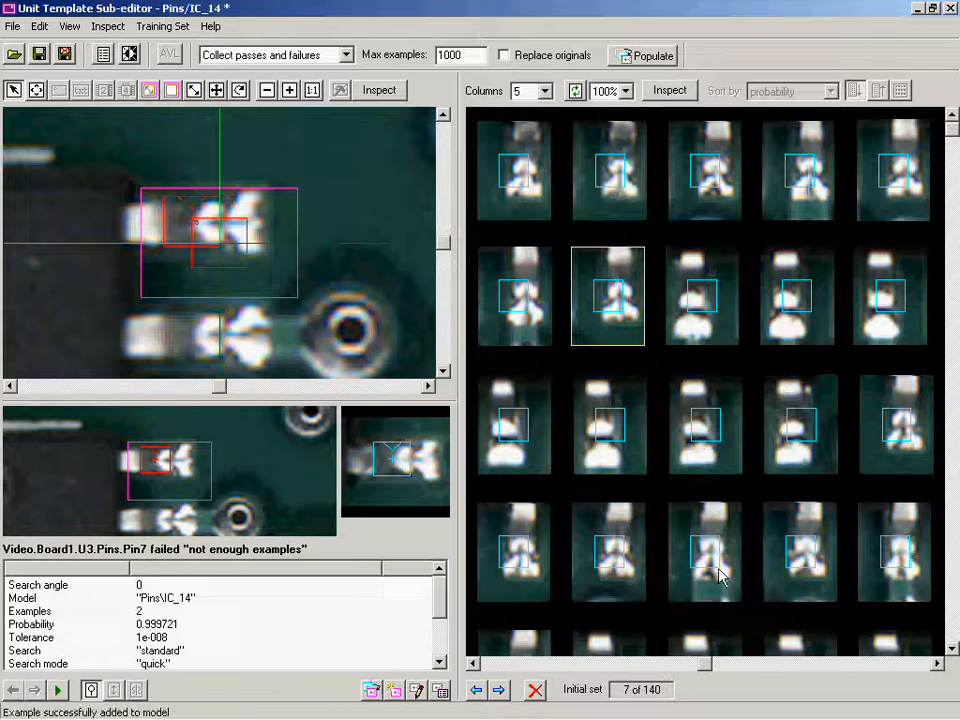
left_click(715, 573)
left_click(370, 690)
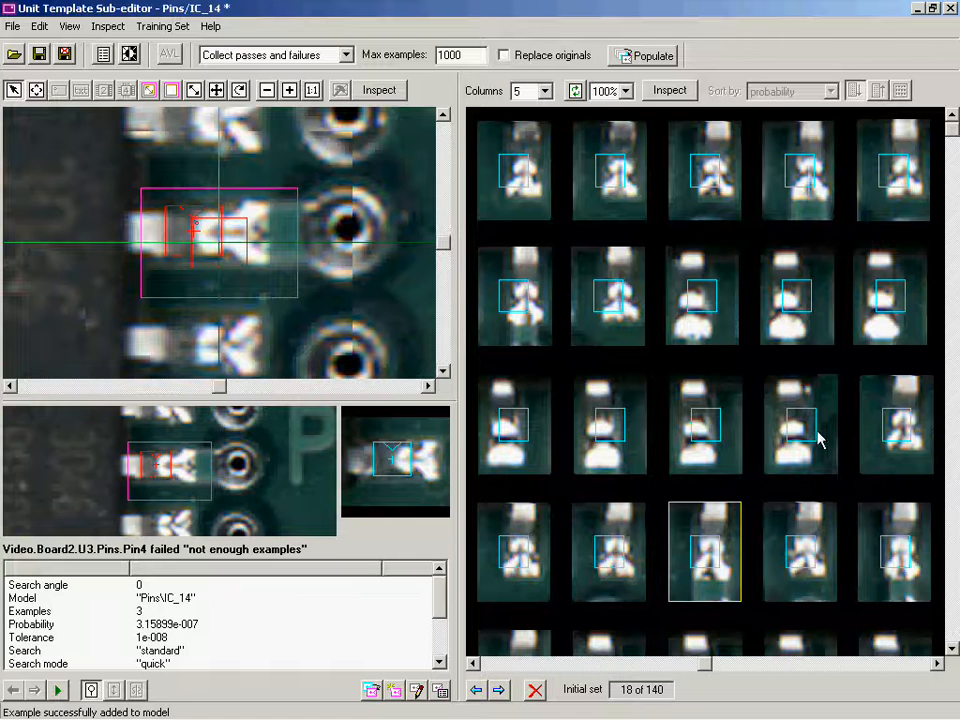
left_click(812, 440)
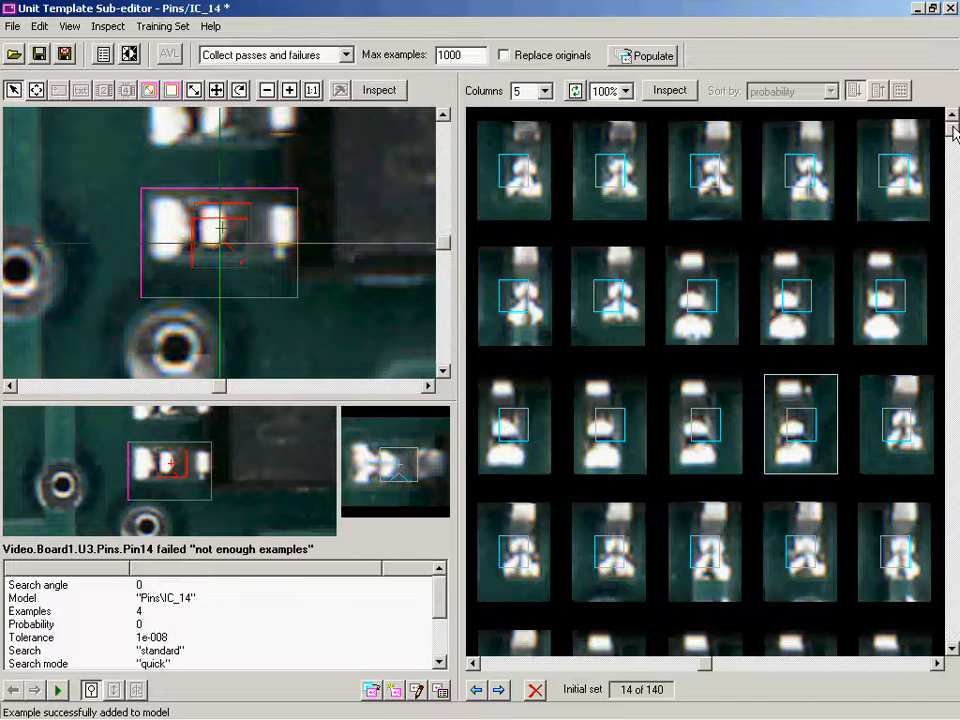
Add Board7 U3 Pin14, Board8 U3 Pin6 and Board7 U3 Pin10 as further examples to the pin model.
scroll(797, 476, "down", 10)
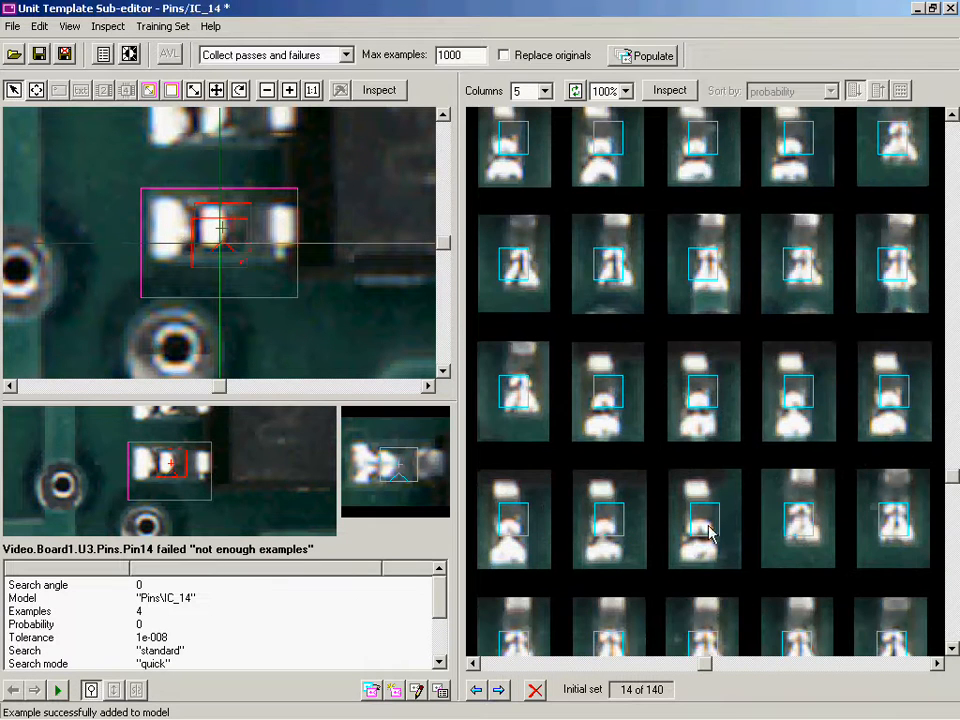
left_click(708, 533)
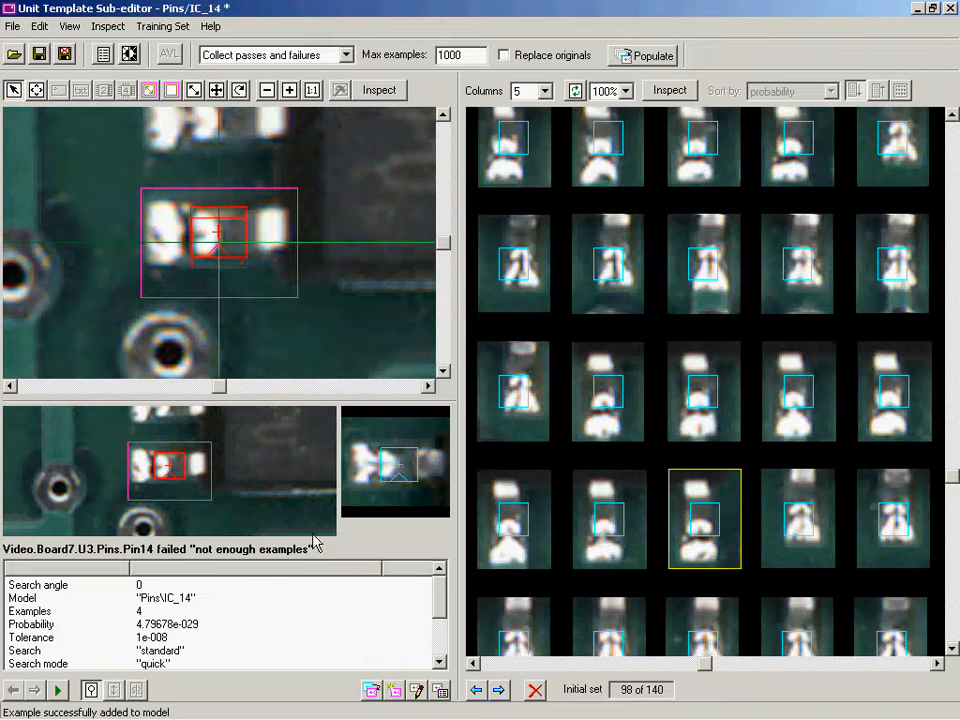
left_click(370, 692)
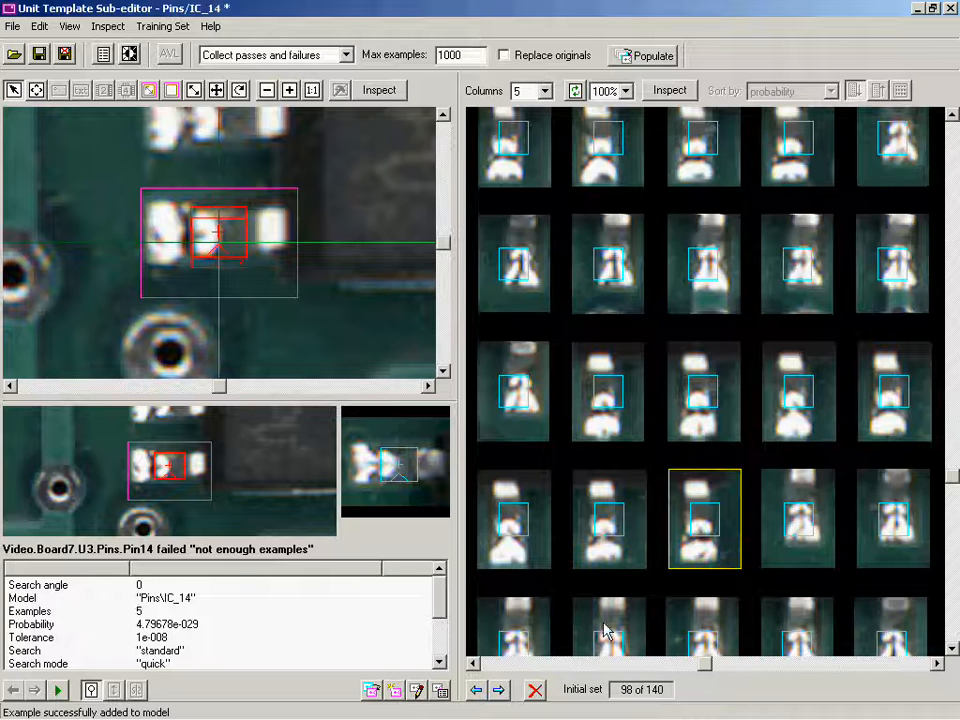
left_click(810, 633)
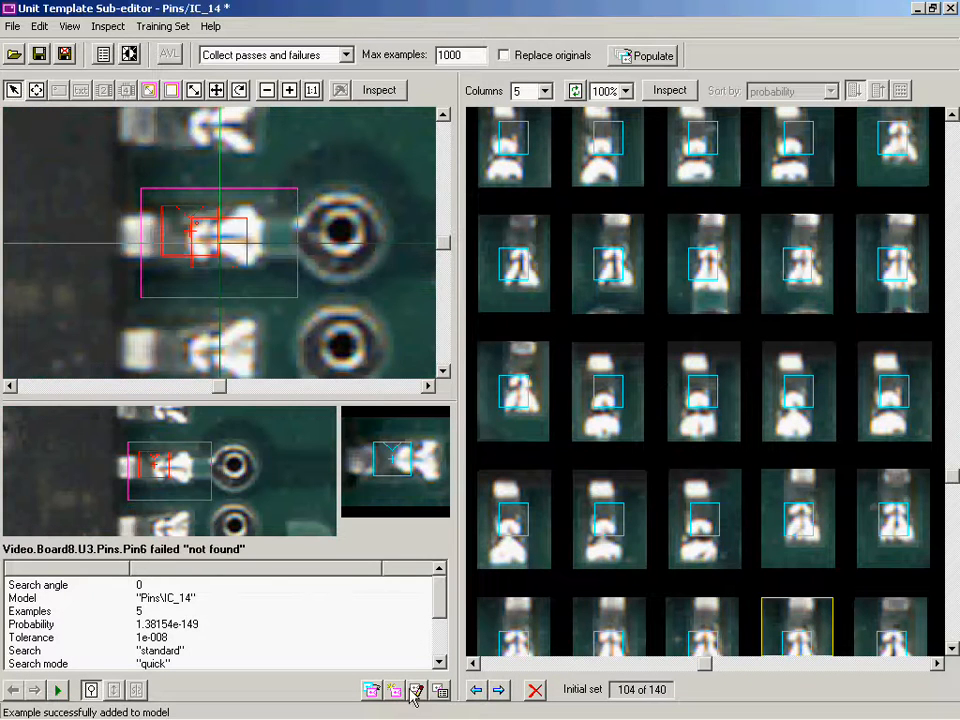
left_click(368, 690)
left_click(794, 402)
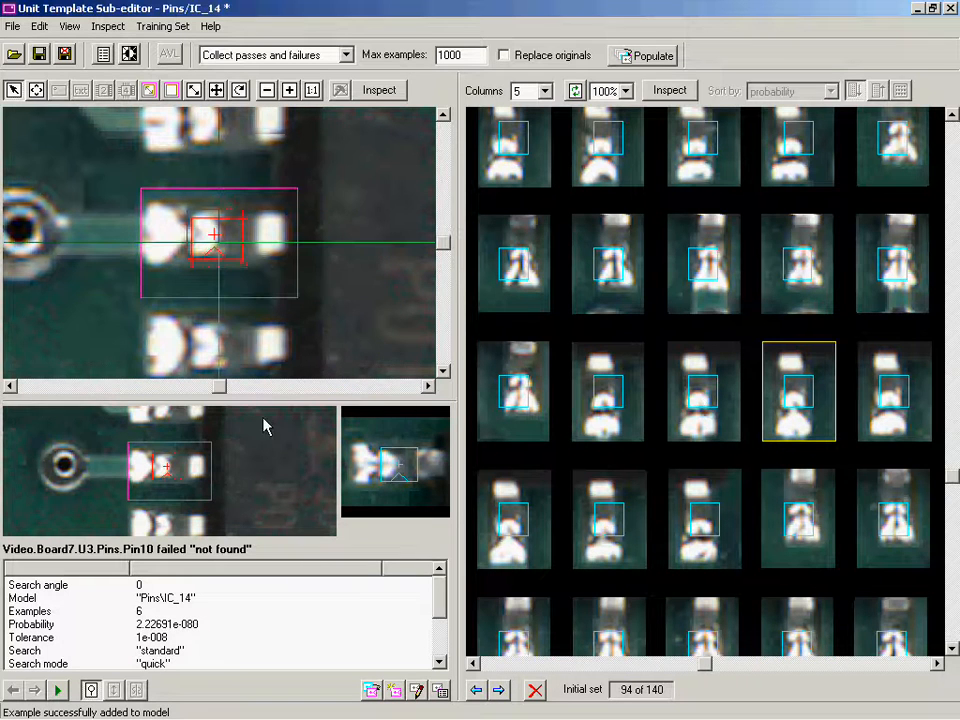
left_click(372, 690)
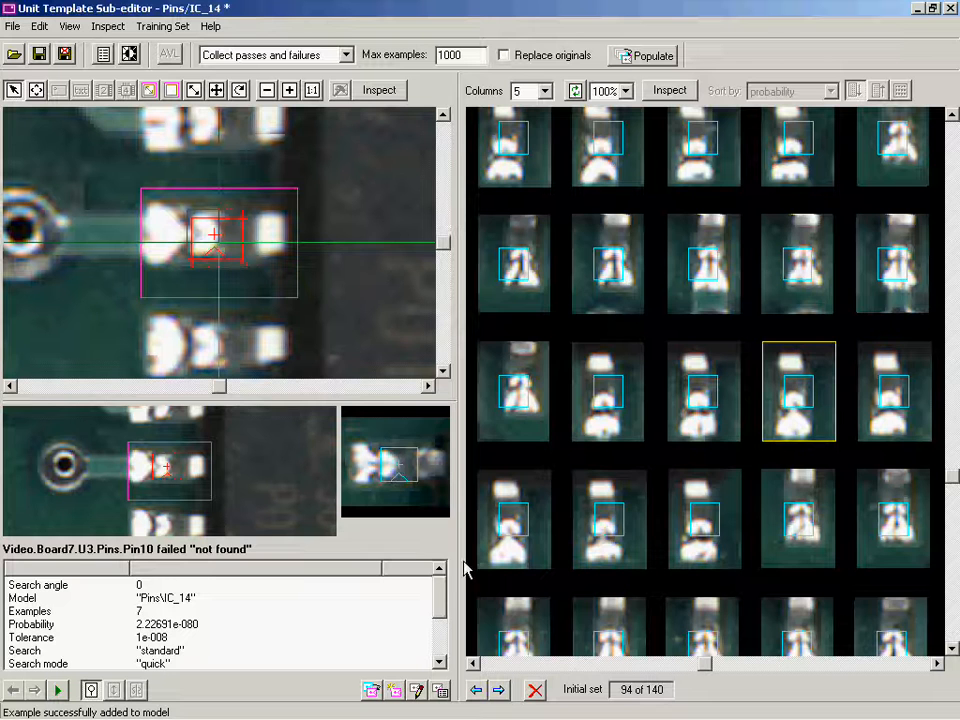
Add Board7 U3 Pin7 and the pin example beside it to the model, then inspect the whole training set.
left_click(522, 372)
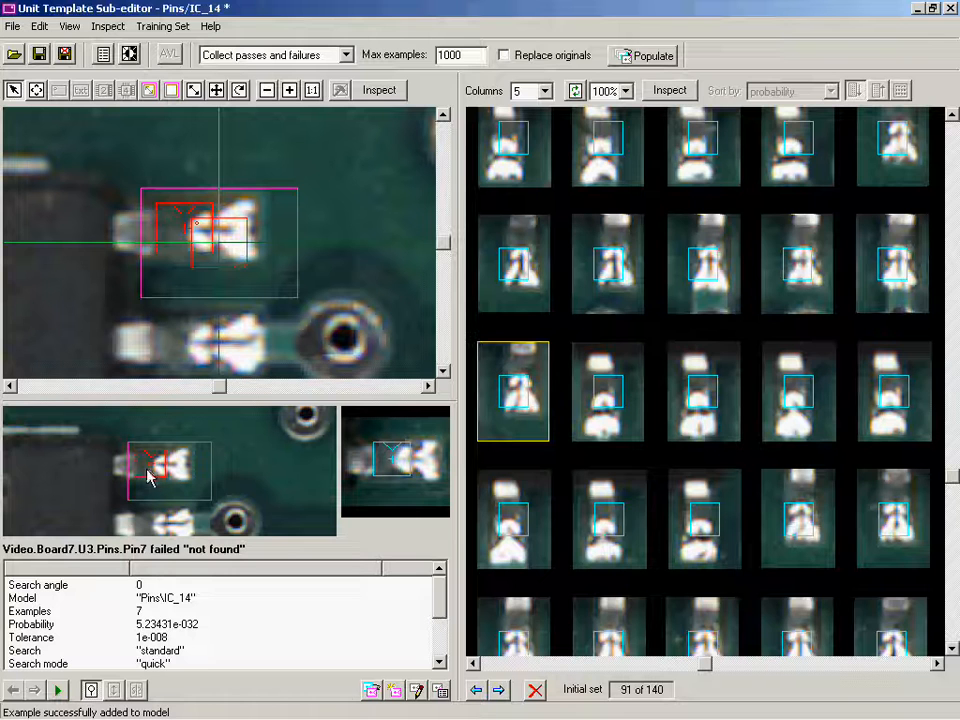
left_click(372, 690)
left_click(610, 402)
left_click(372, 690)
left_click(790, 408)
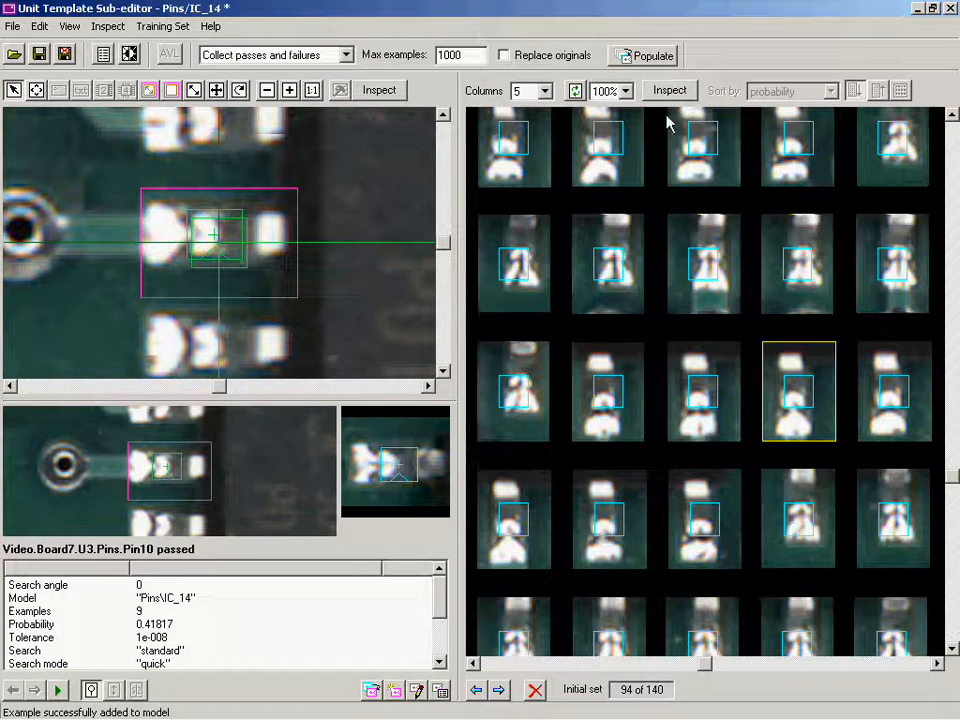
left_click(670, 92)
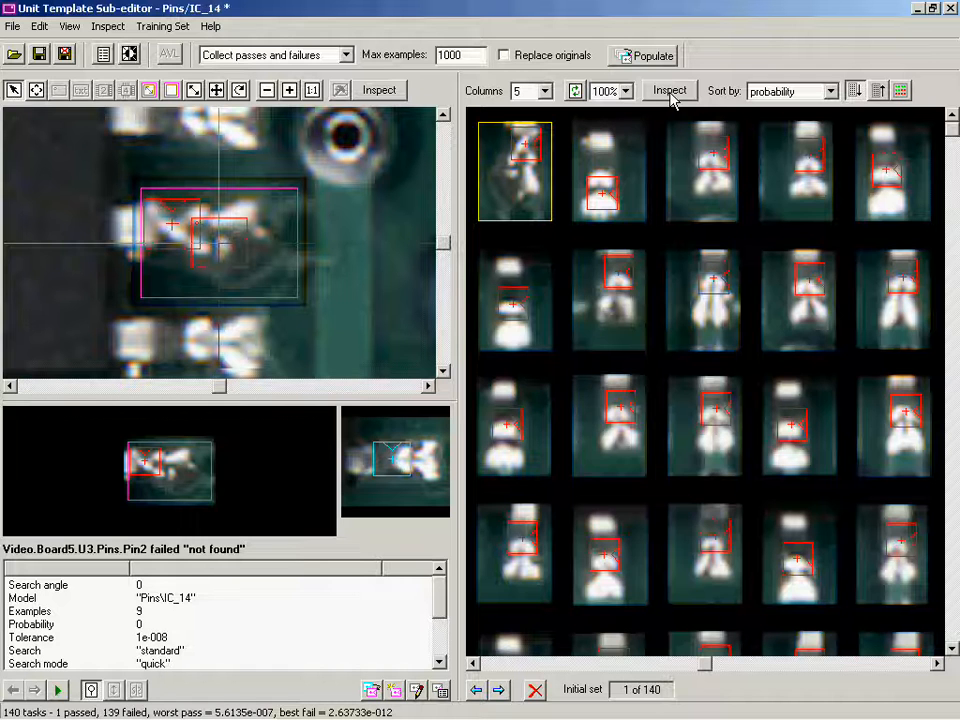
Enlarge the magenta search area around the Board5 U3 Pin2 example slightly on all sides and re-inspect the training set.
left_click(194, 90)
left_click_drag(298, 189, 315, 180)
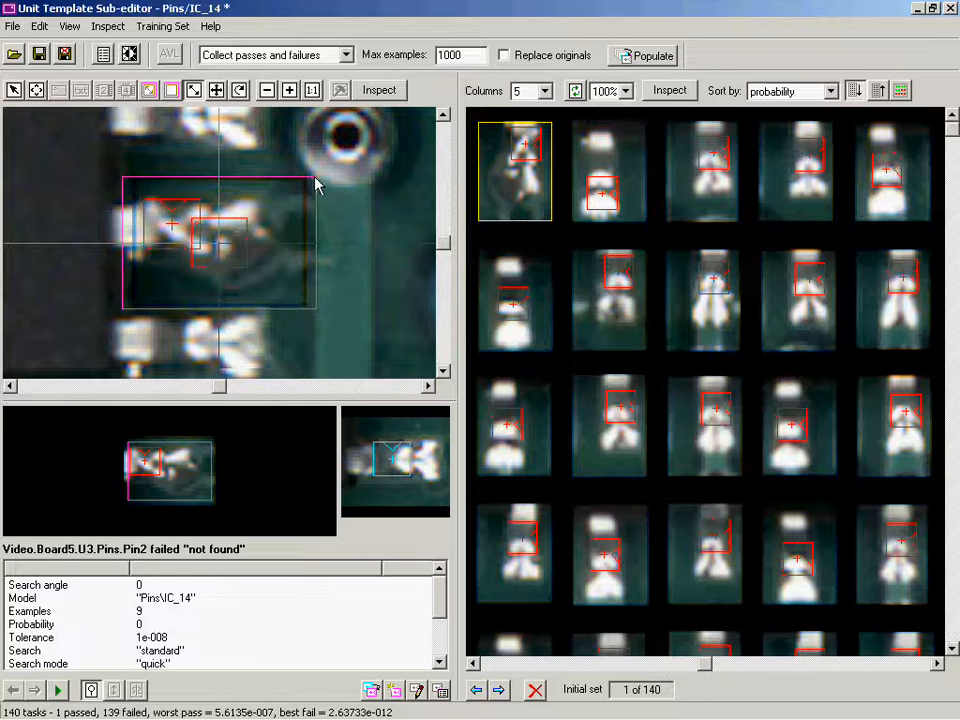
left_click(680, 93)
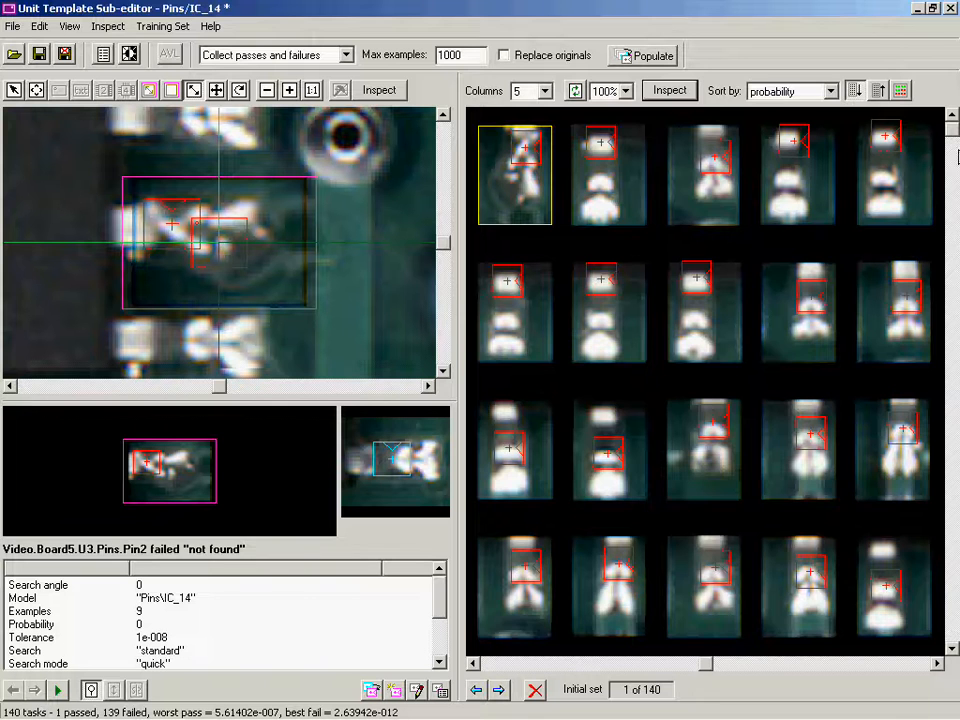
Add the last twenty examples of the probability-sorted set to the IC_14 pin model and re-inspect the set.
left_click_drag(951, 131, 955, 688)
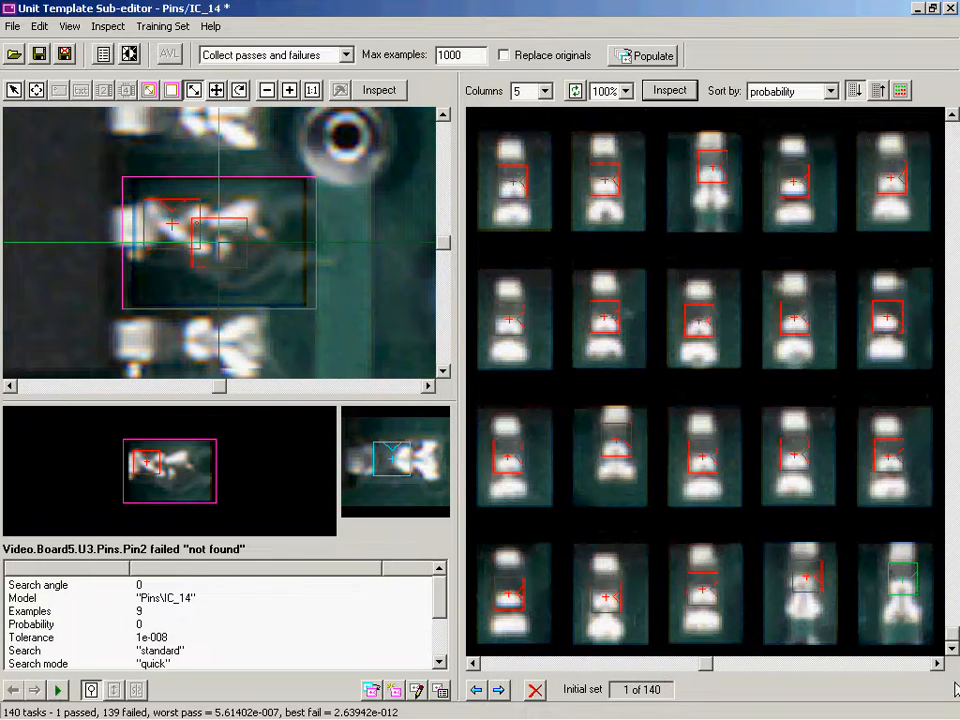
left_click_drag(476, 125, 915, 578)
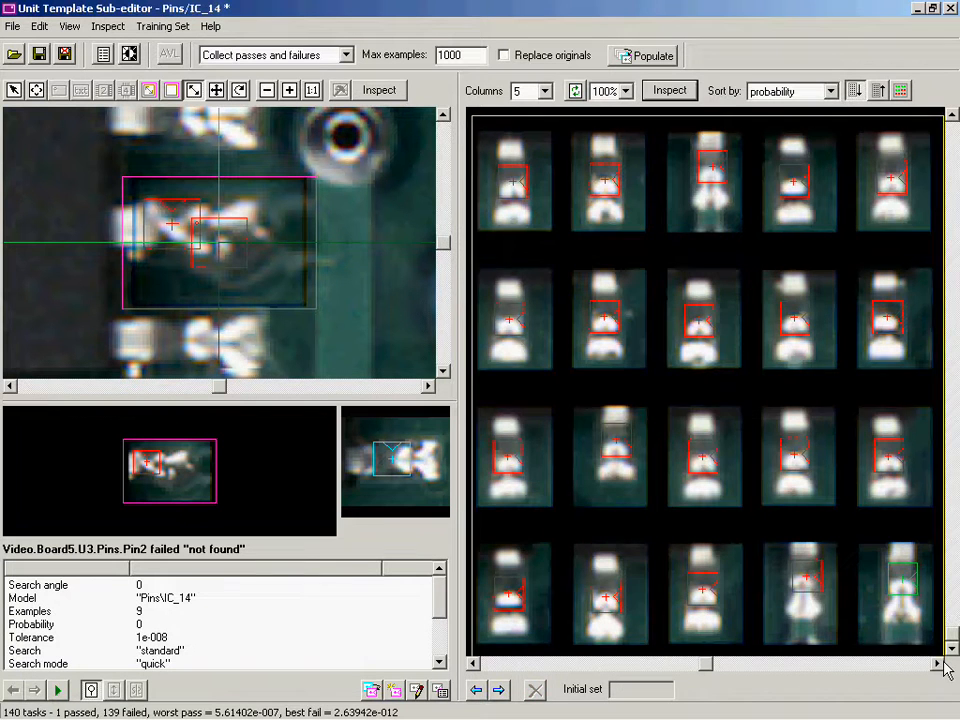
right_click(766, 526)
left_click(846, 638)
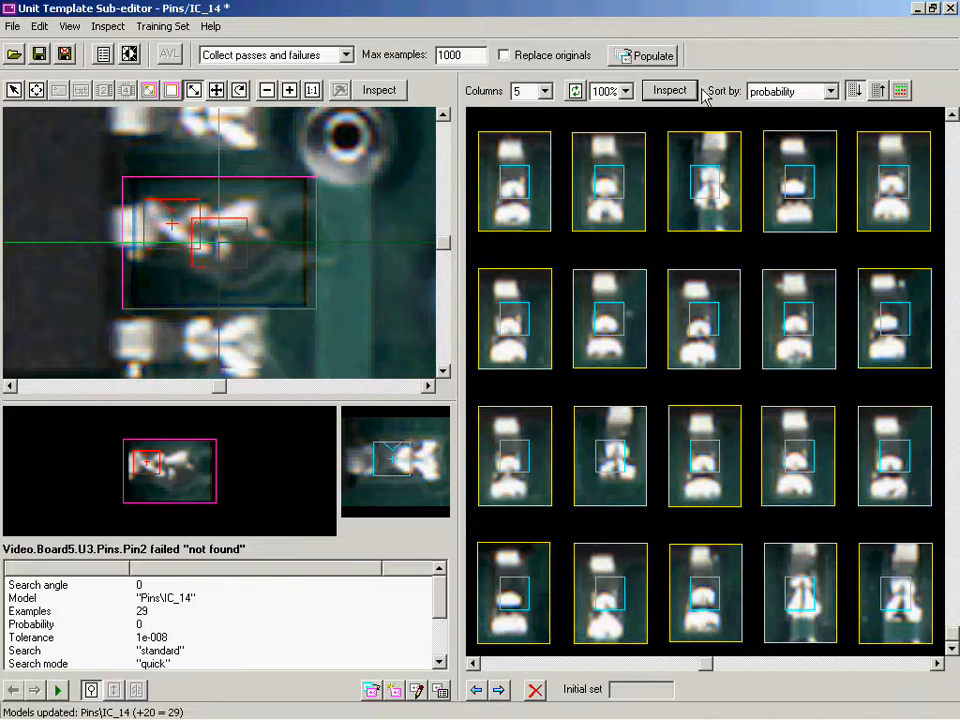
left_click(665, 93)
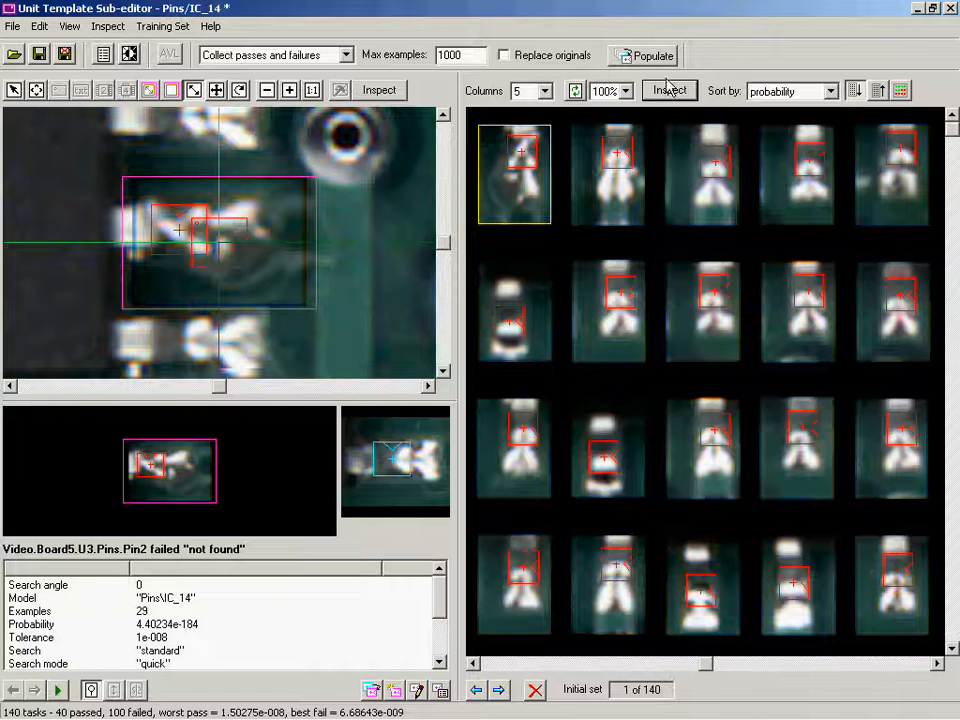
Add three rows of failed examples from further down the sorted set to the IC_14 pin model and re-inspect.
left_click_drag(948, 130, 952, 278)
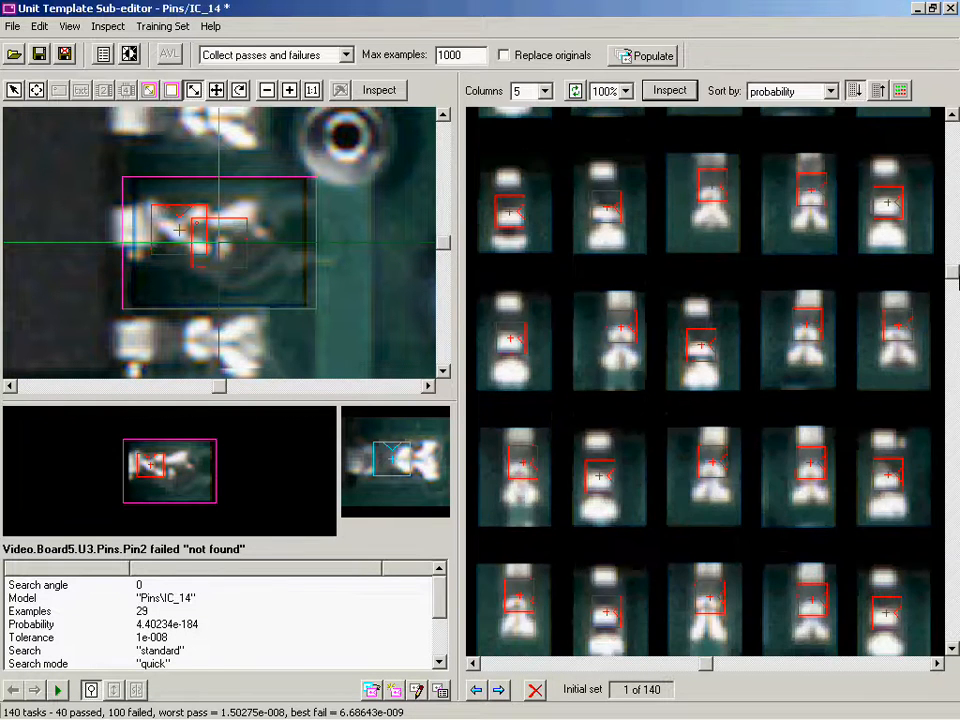
left_click_drag(478, 143, 948, 560)
right_click(758, 452)
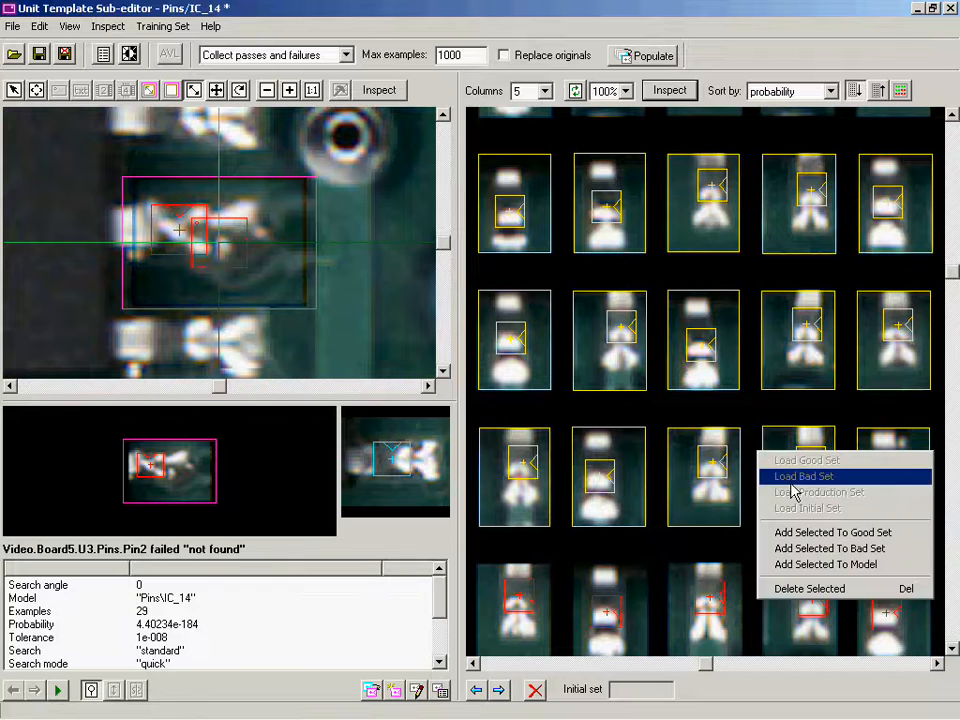
left_click(820, 566)
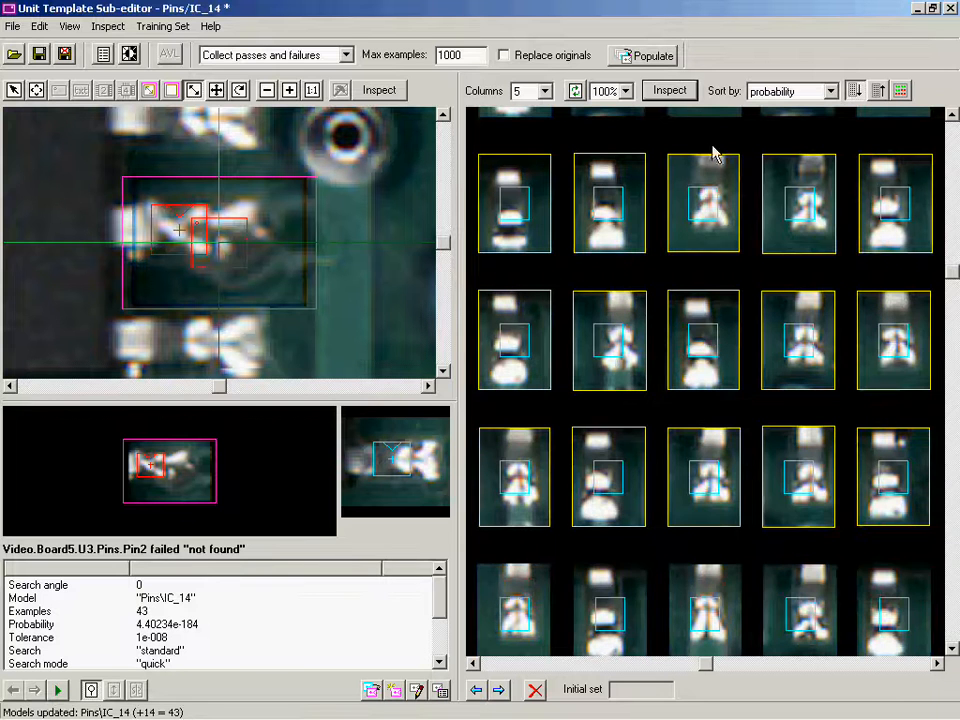
left_click(669, 91)
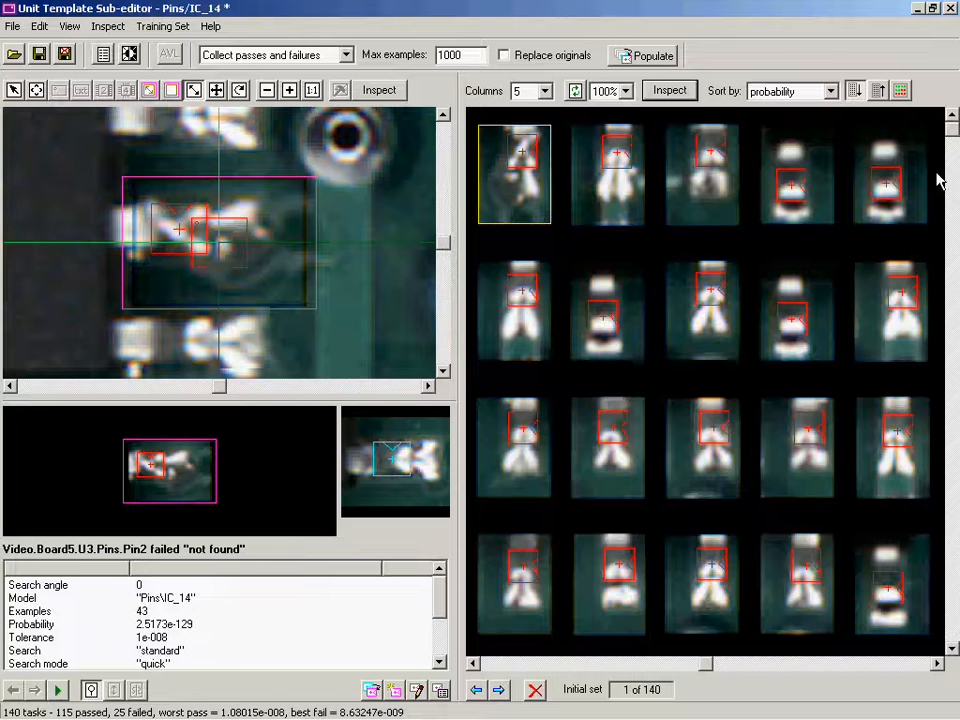
Add the last three rows of failed examples, just before the passing ones, to the pin model and re-inspect.
left_click_drag(953, 130, 954, 166)
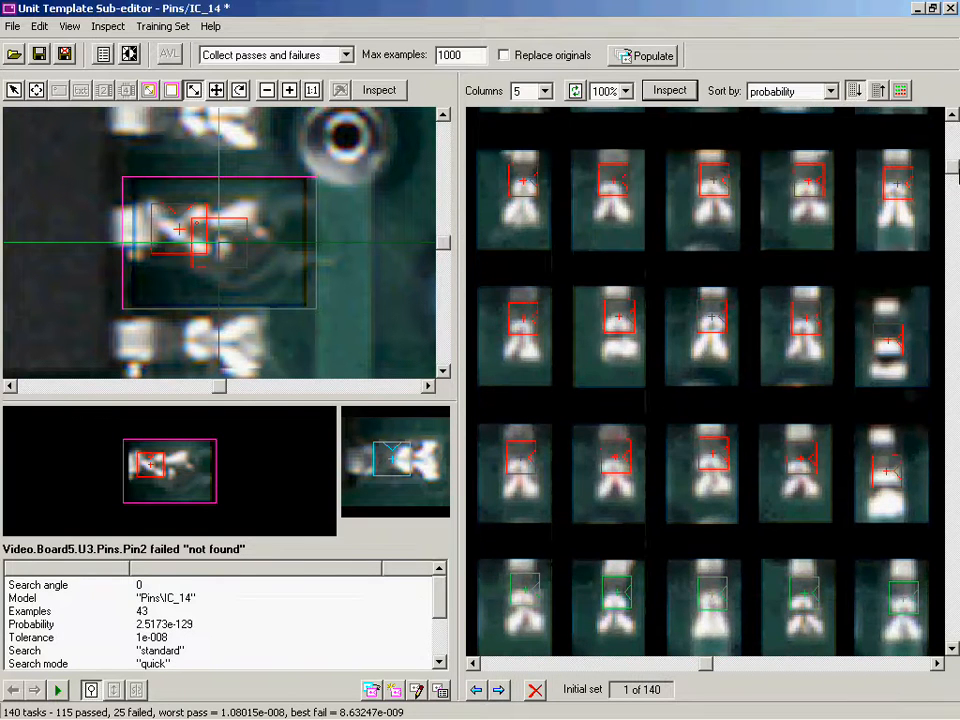
left_click_drag(470, 128, 953, 567)
right_click(777, 453)
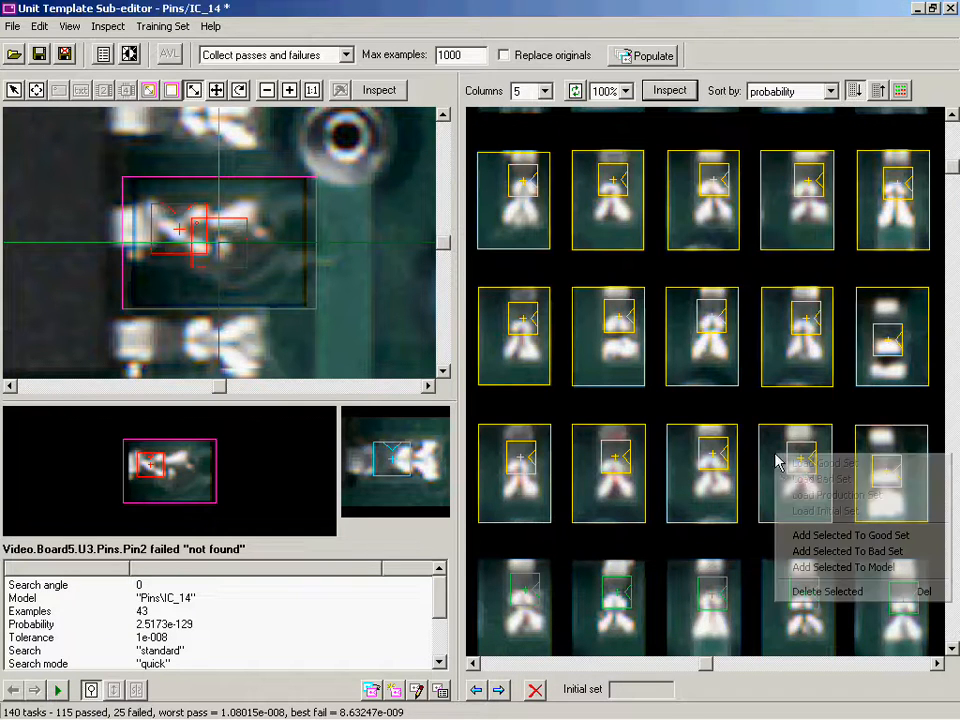
left_click(839, 570)
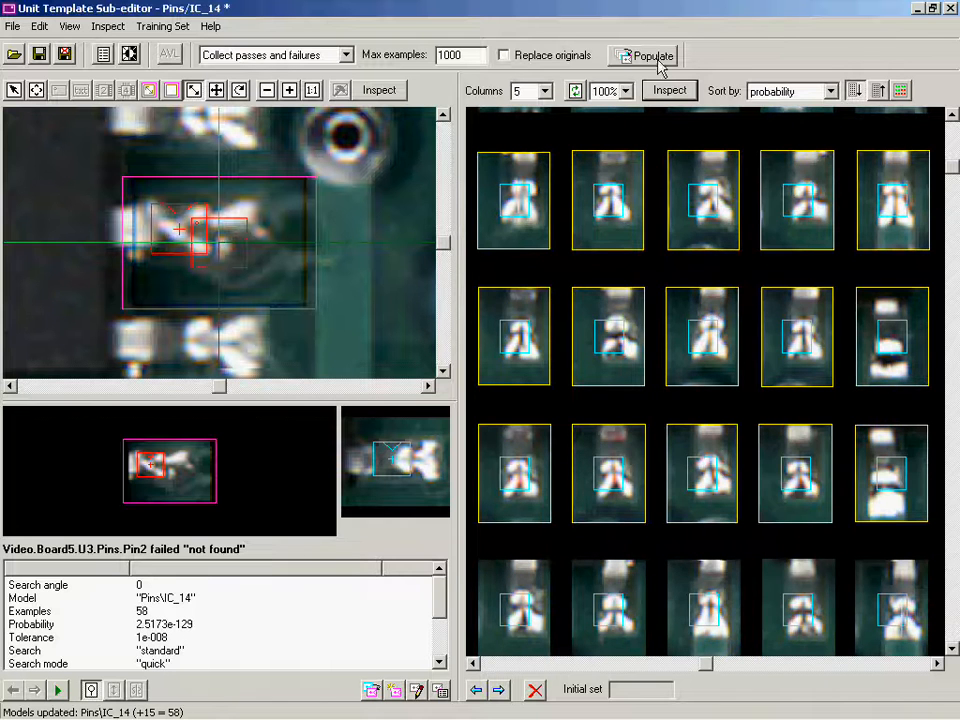
left_click(670, 100)
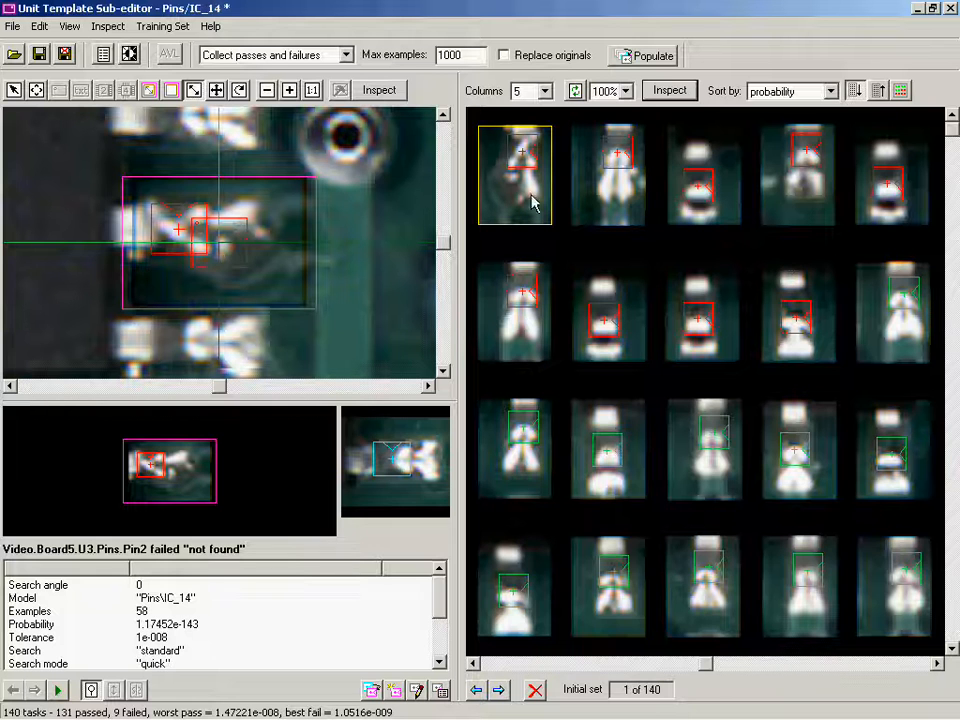
Check the remaining failed pins, add the four failed examples in the second row to the pin model, and re-inspect.
left_click(606, 182)
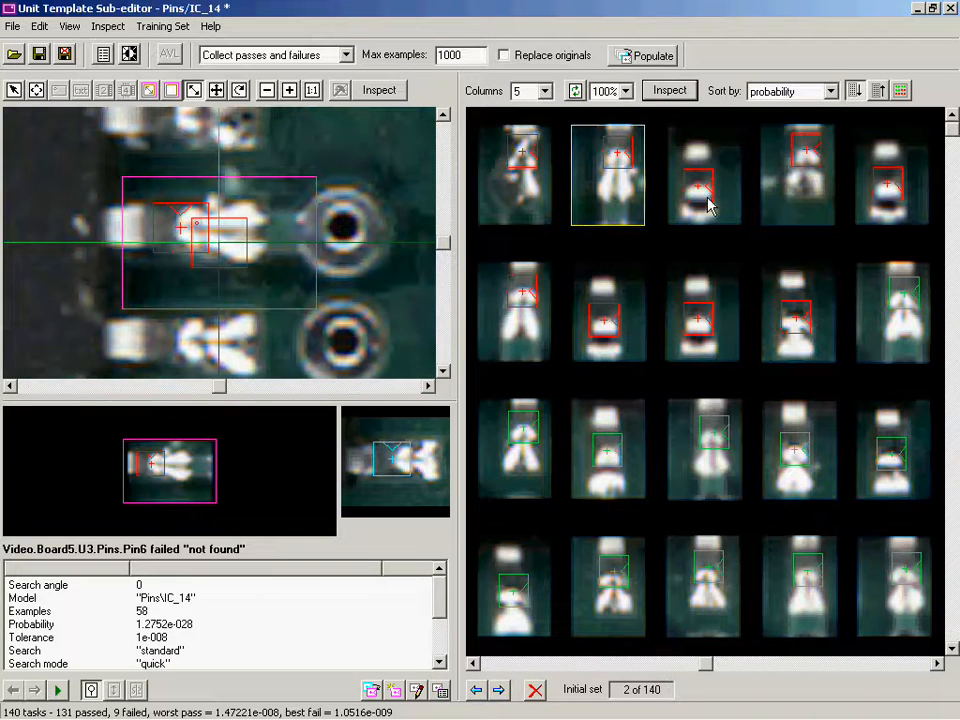
left_click(720, 206)
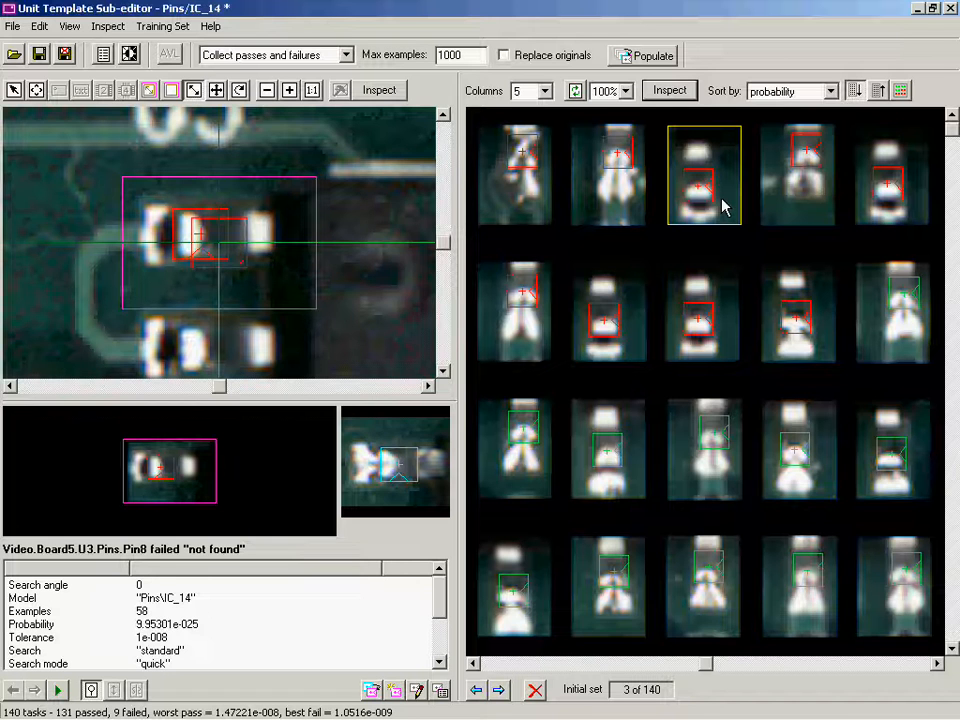
left_click(806, 206)
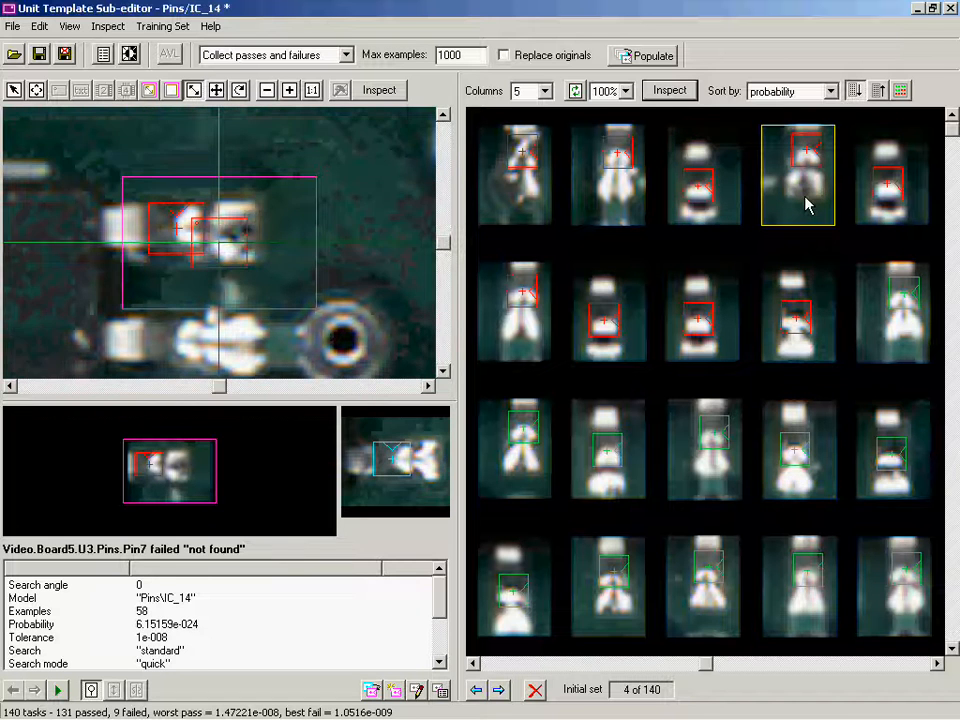
left_click(787, 330)
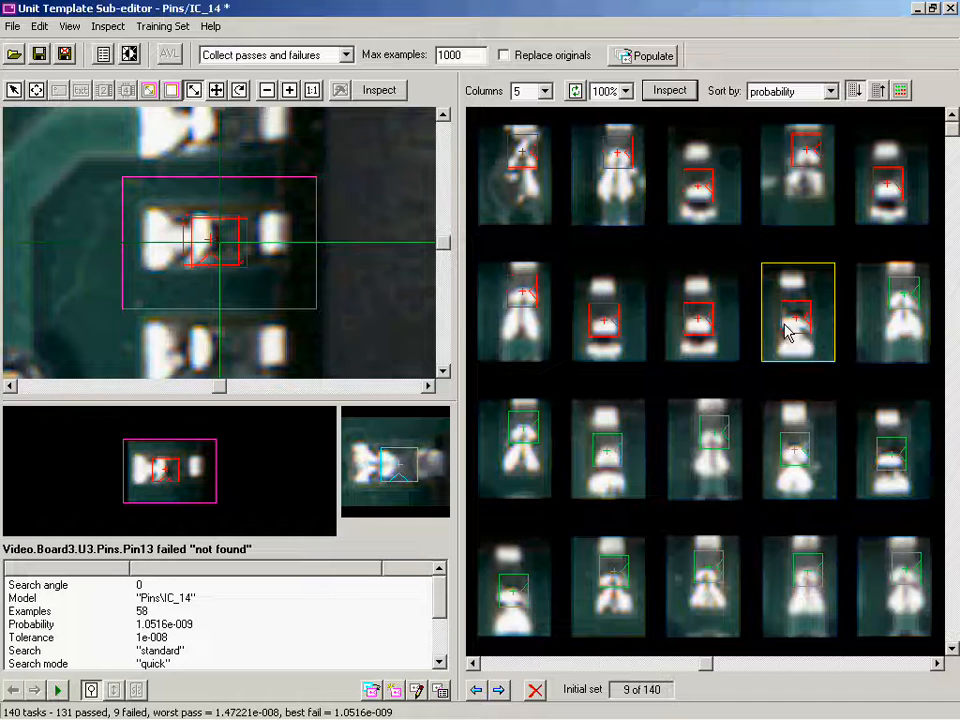
left_click(668, 316)
left_click(628, 318)
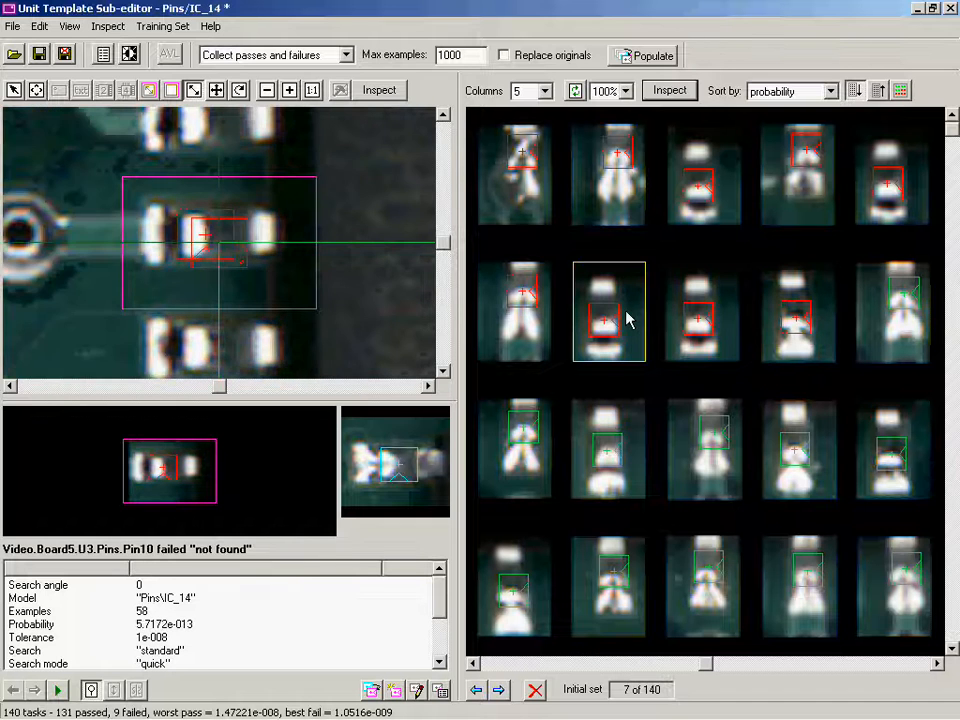
left_click(550, 307)
left_click_drag(471, 240, 845, 390)
right_click(748, 317)
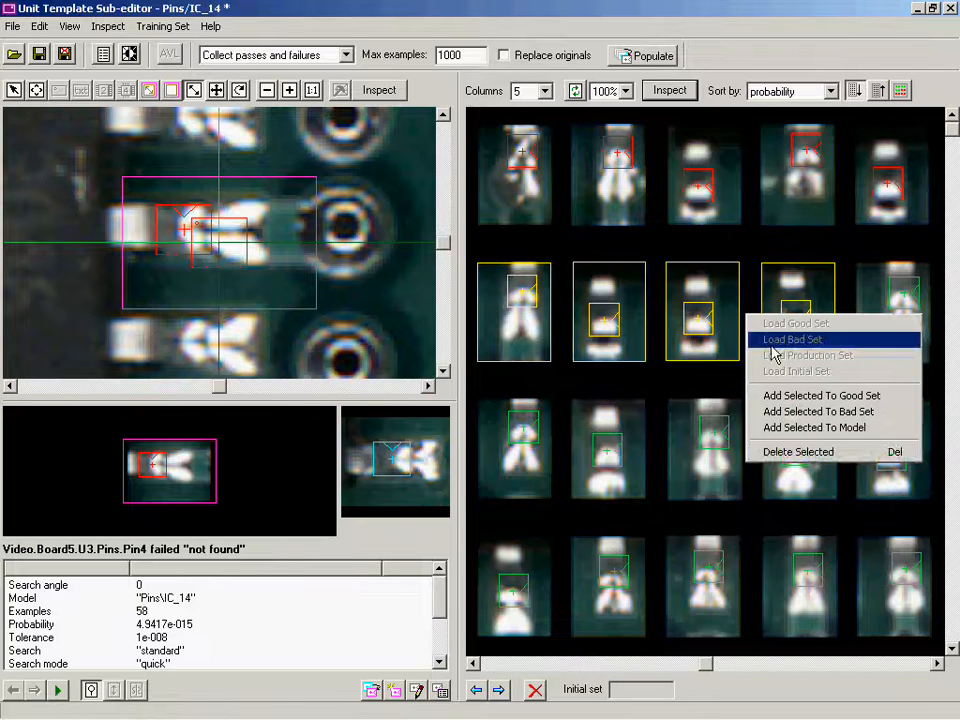
left_click(815, 428)
left_click(668, 92)
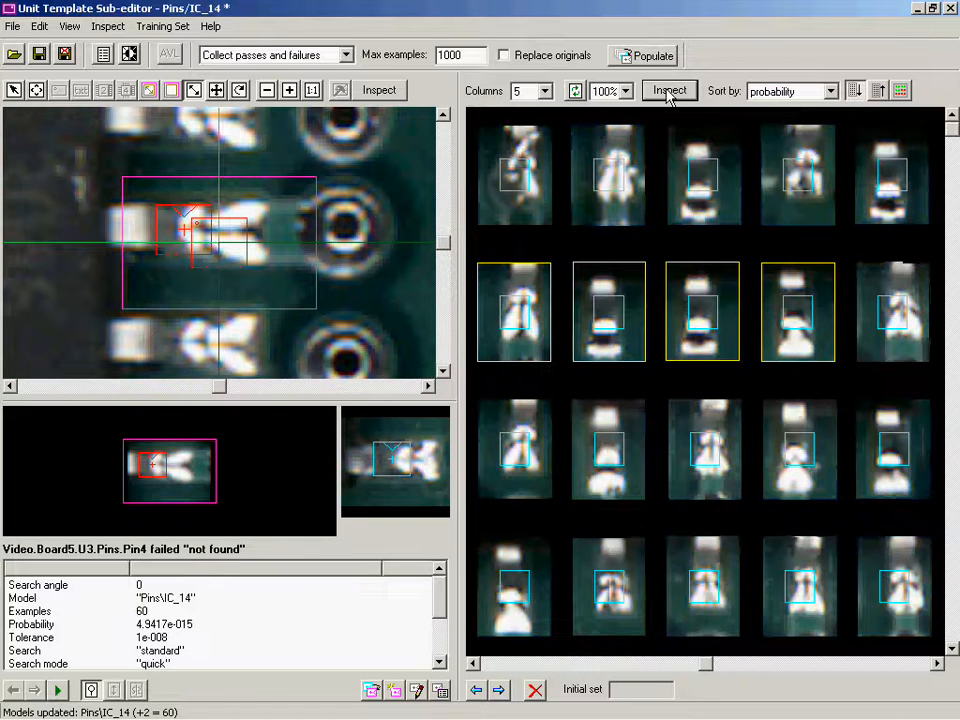
left_click(669, 91)
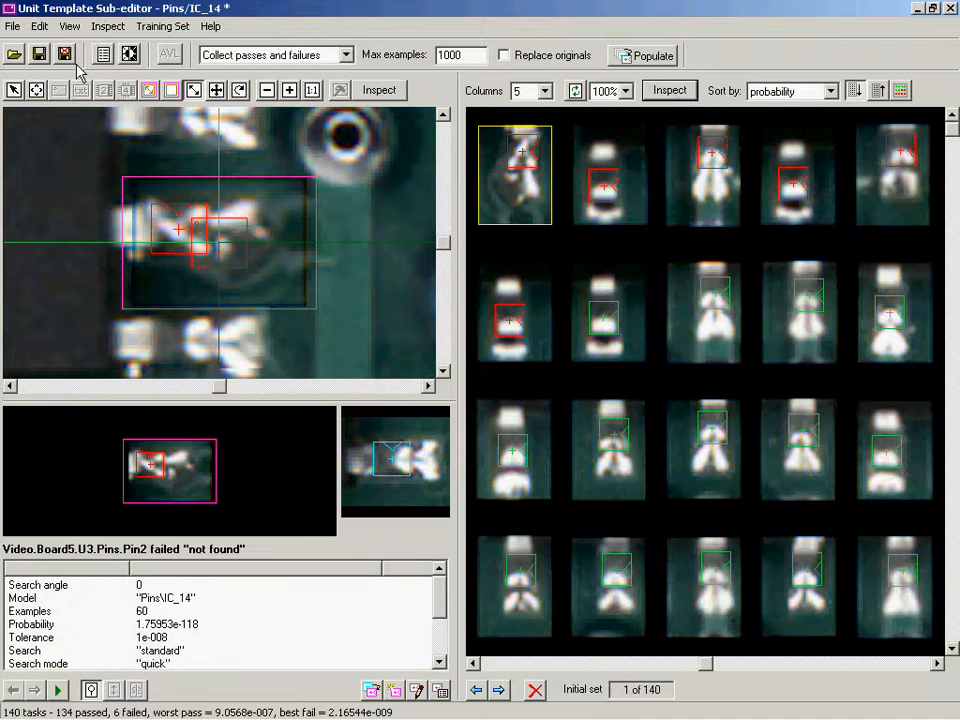
Save and close the IC_14 pin model, inspect the IC_14 pin layout's training set, and save and close the layout.
left_click(13, 25)
left_click(13, 26)
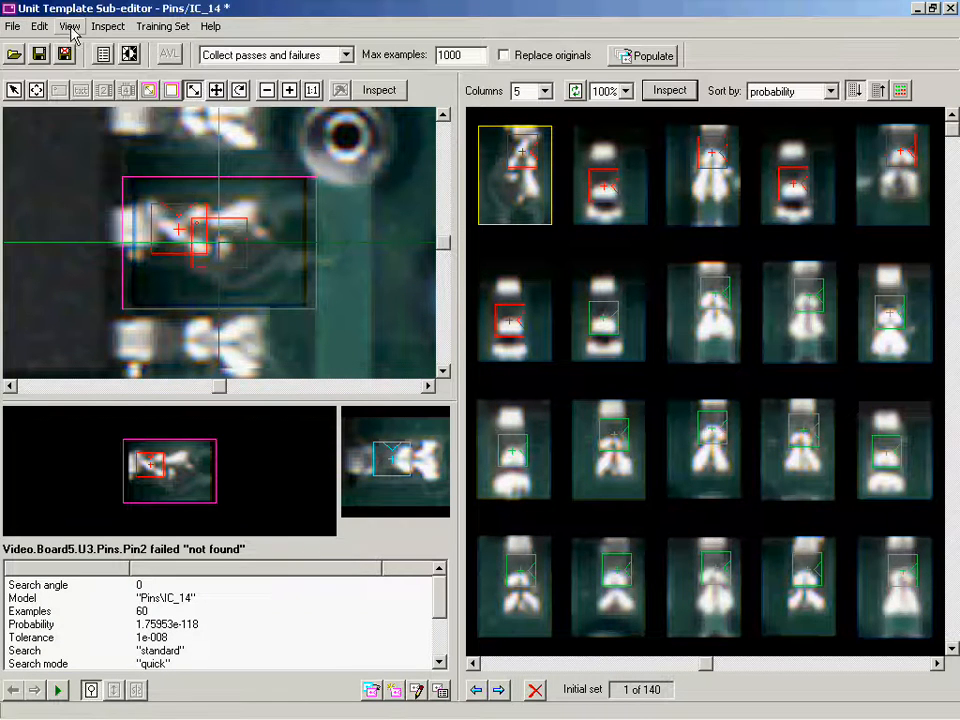
left_click(64, 54)
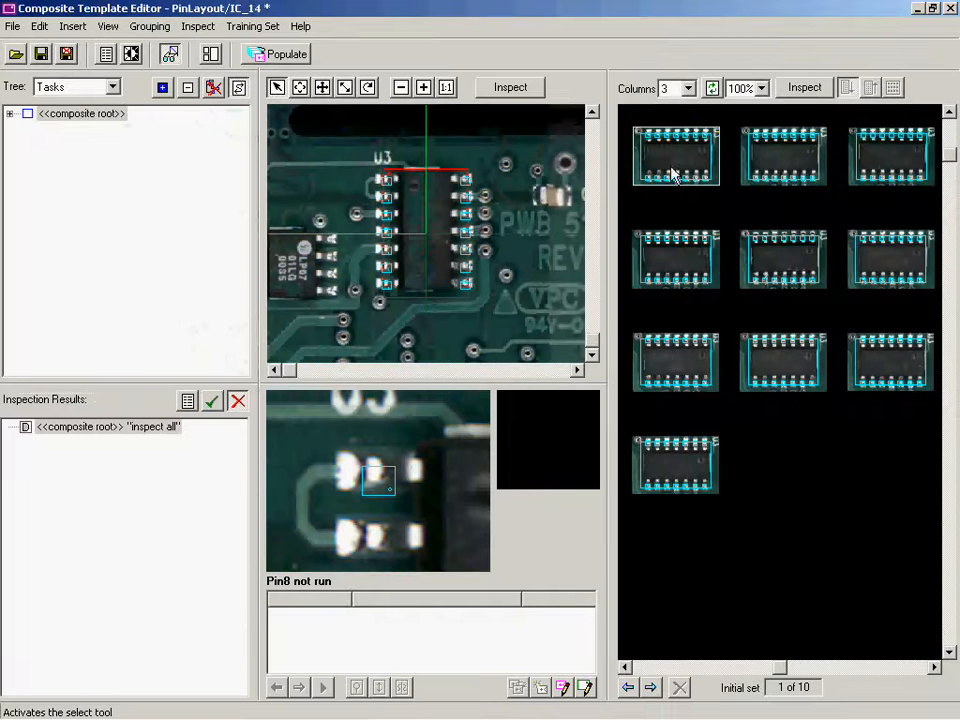
left_click(805, 88)
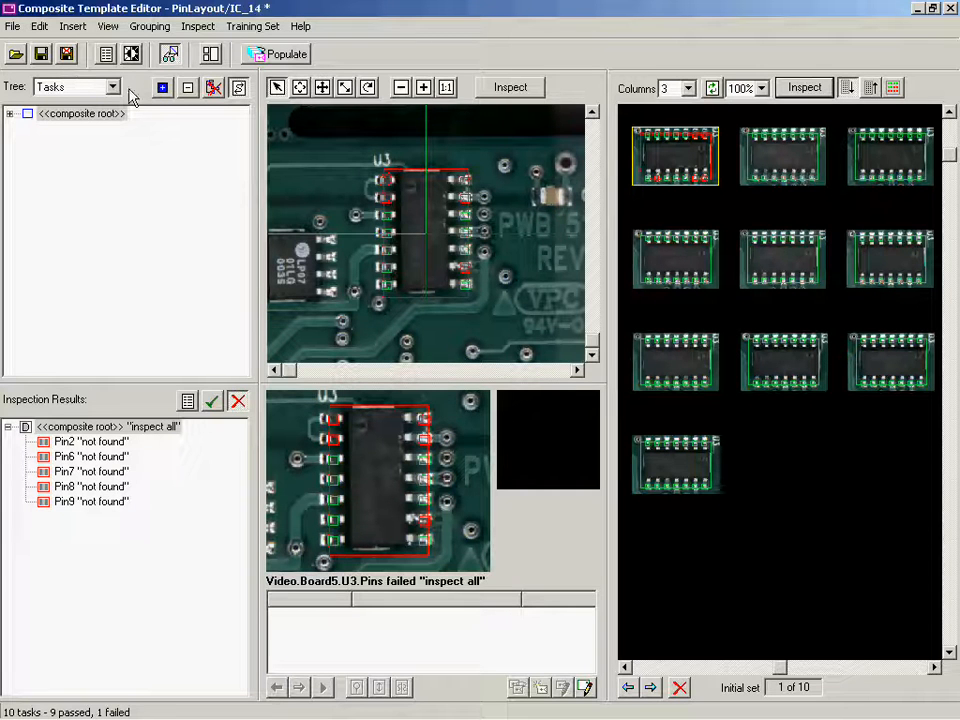
left_click(65, 54)
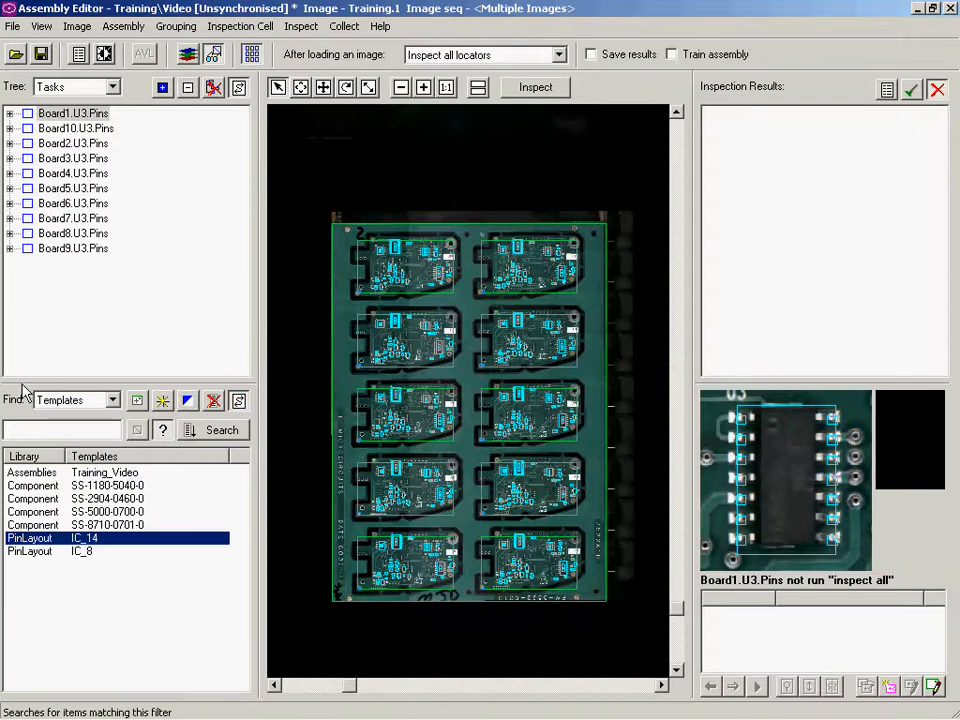
Mark the PinLayout IC_14 template as defined in its template properties.
right_click(109, 540)
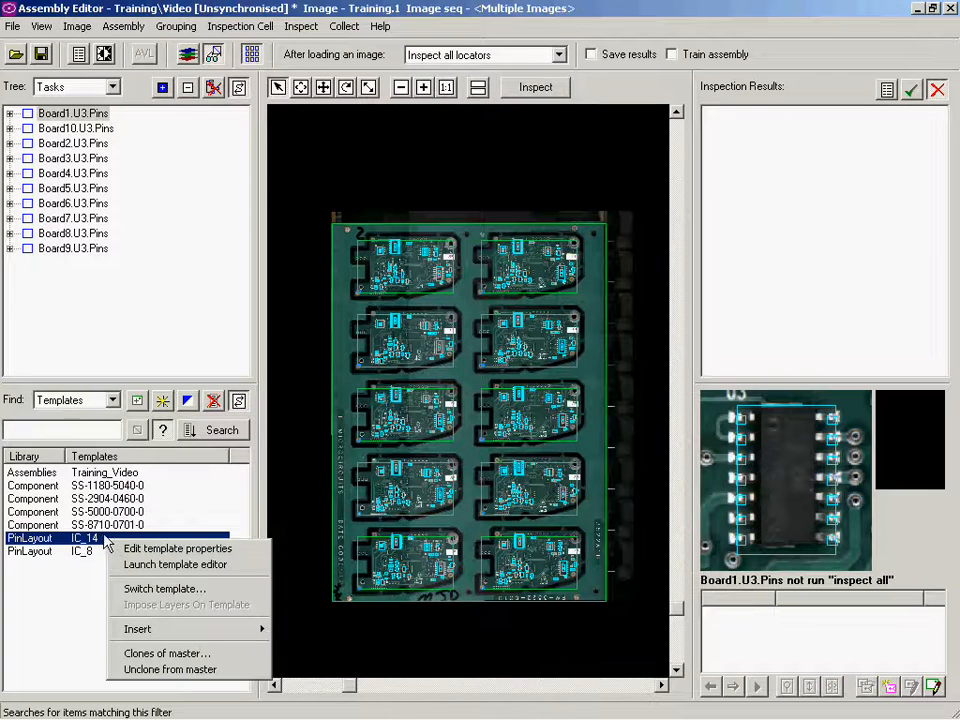
left_click(149, 549)
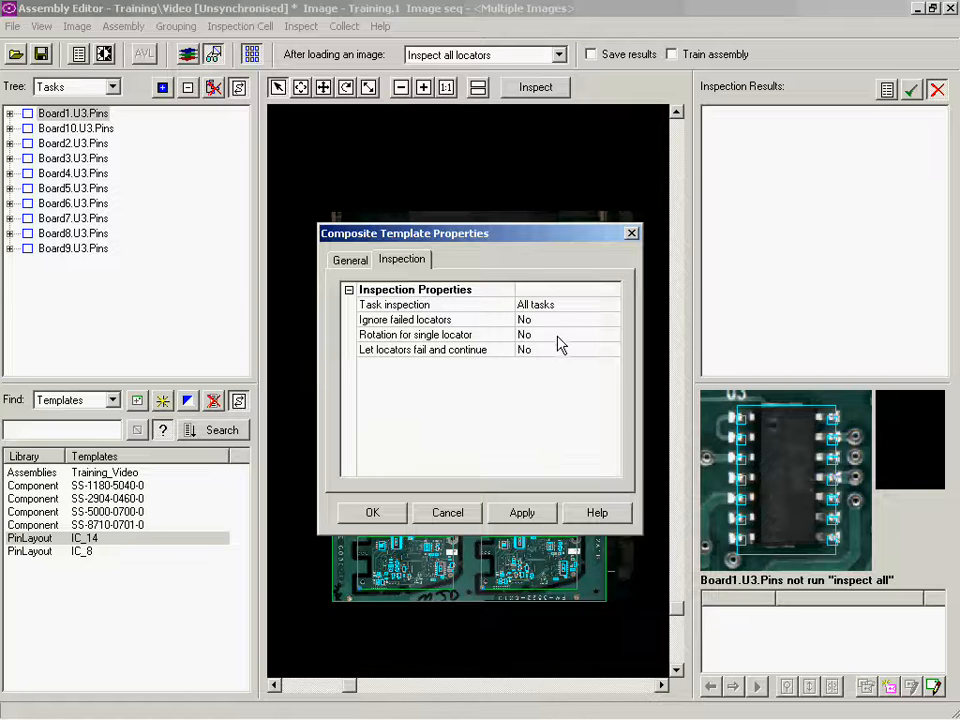
left_click(340, 264)
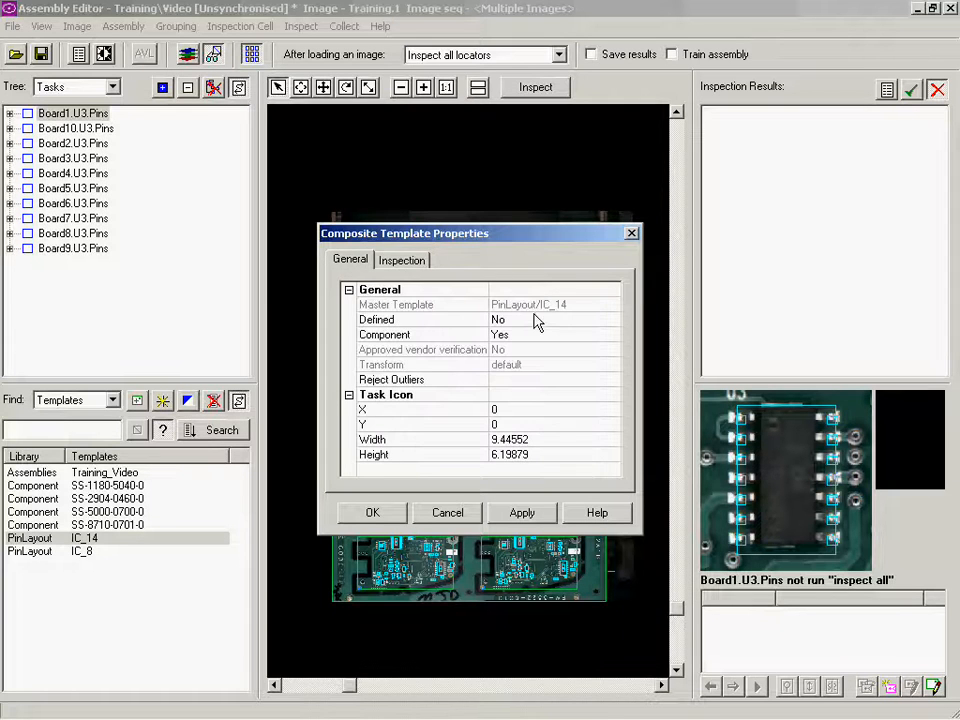
left_click(561, 320)
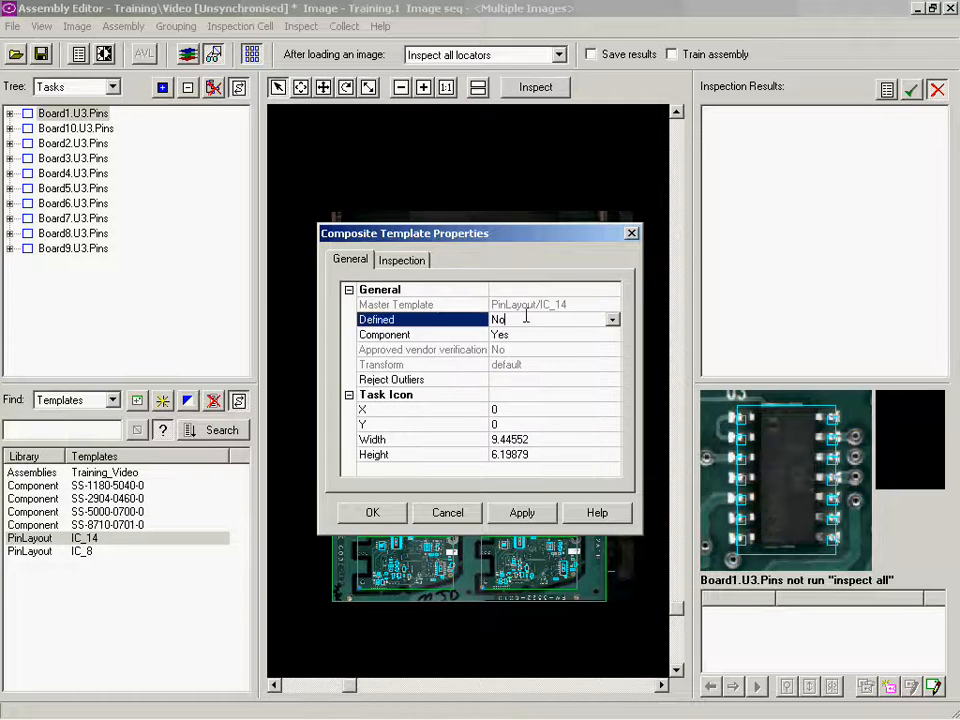
left_click(612, 320)
left_click(522, 336)
left_click(370, 512)
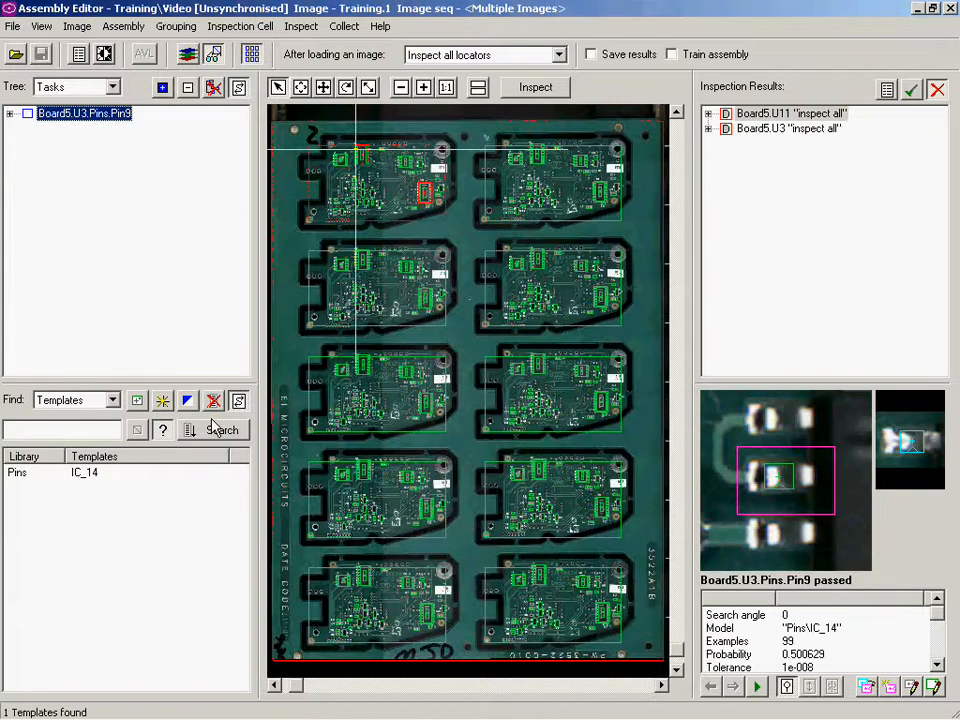
Find the SS-1180-5040-0 component template, open it for editing, and enlarge its outline to enclose all of U11's leads.
left_click(215, 430)
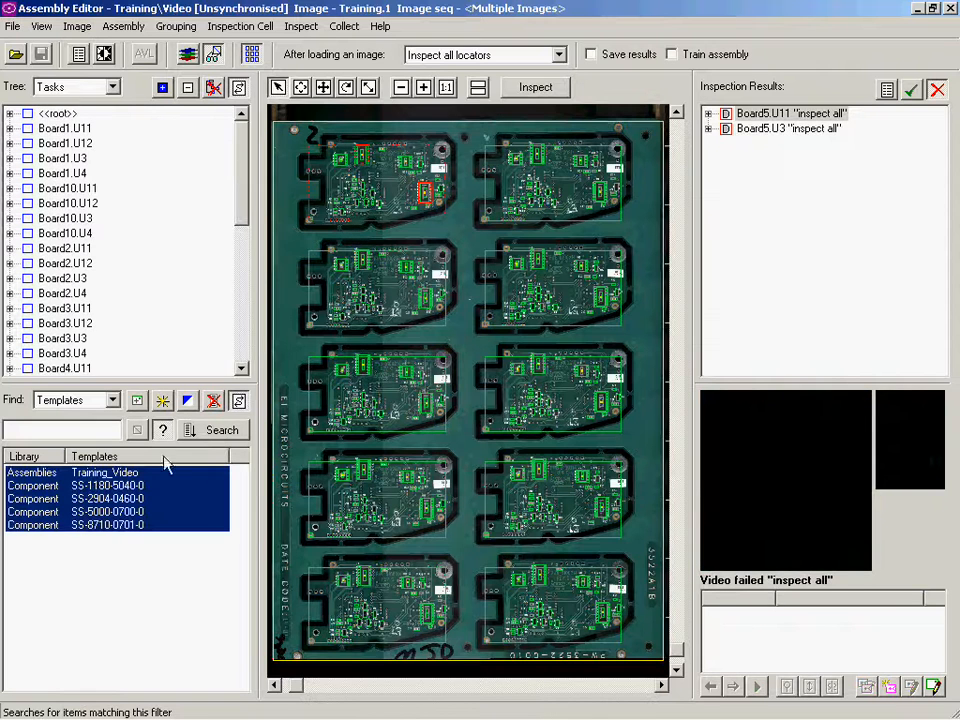
left_click(49, 489)
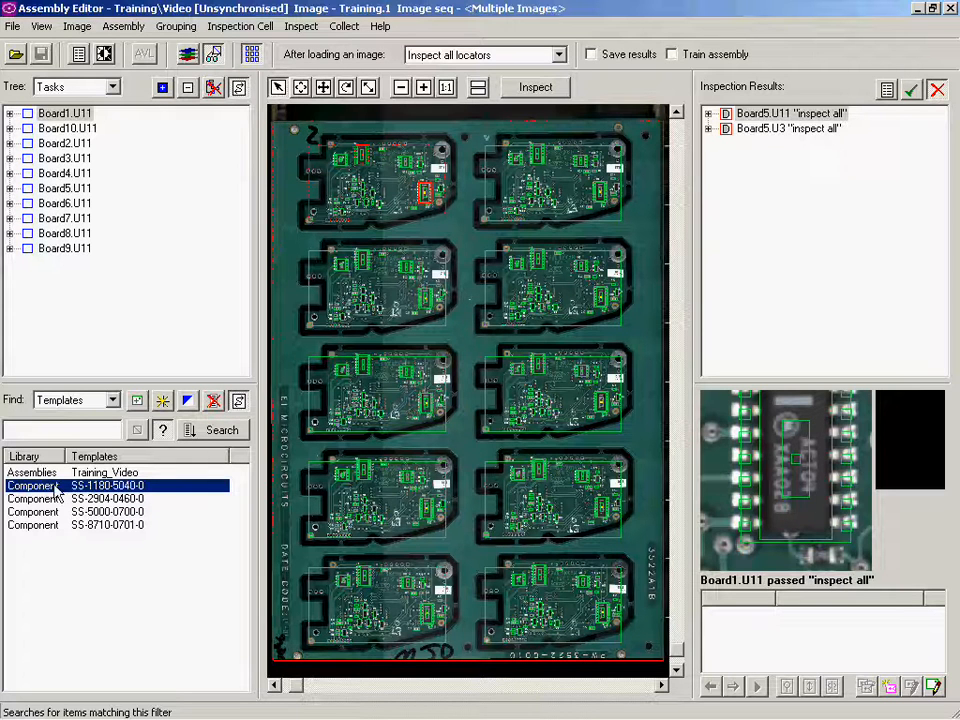
double_click(52, 487)
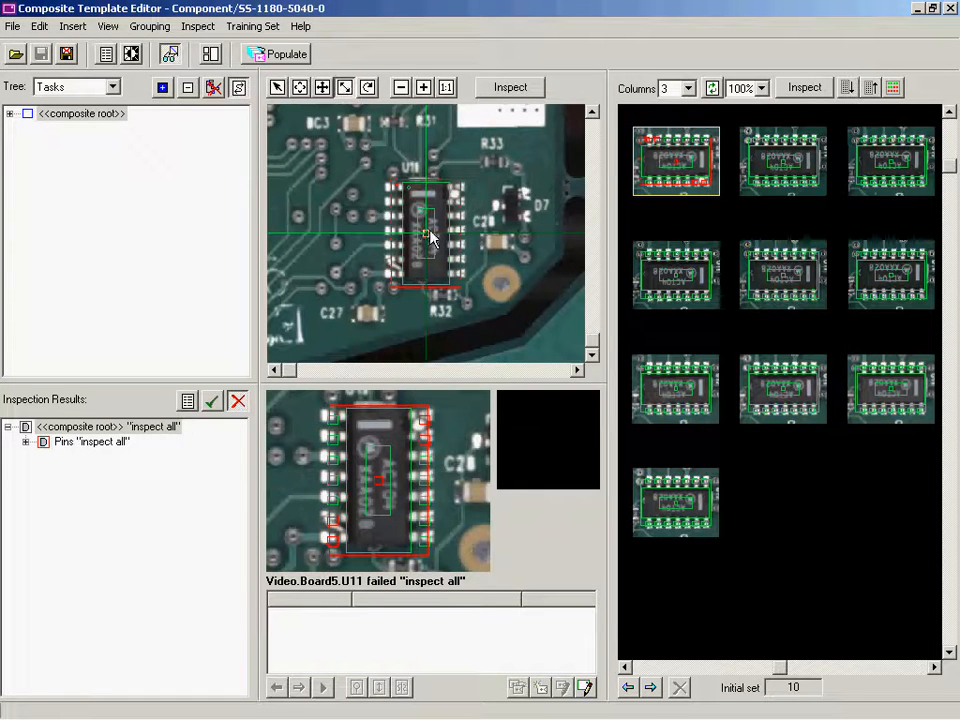
left_click_drag(383, 293, 470, 178)
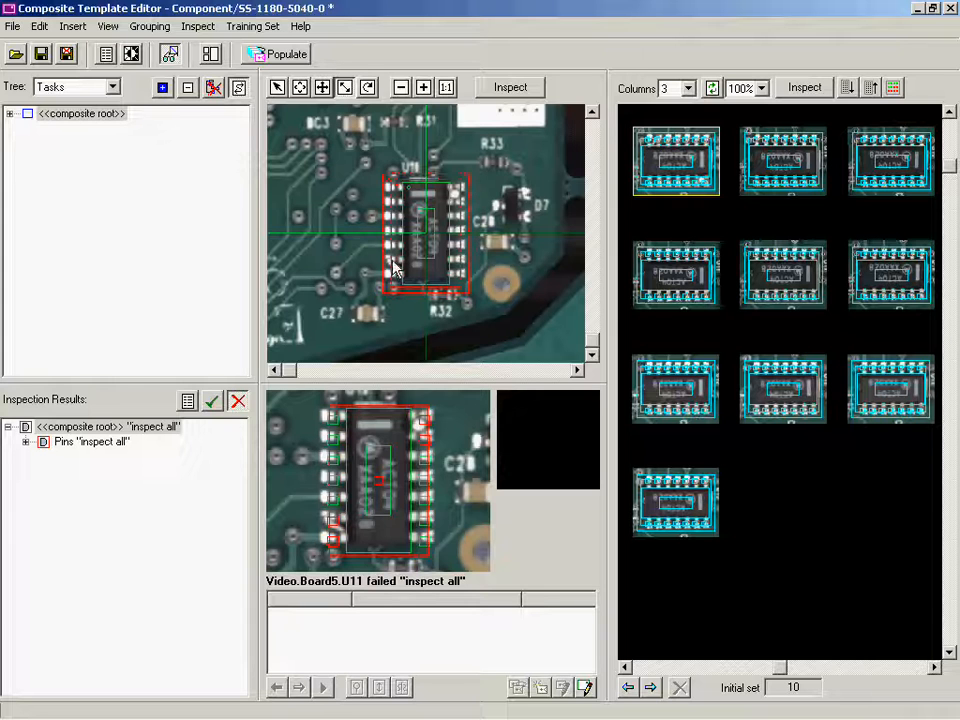
Mark the SS-1180-5040-0 component template as defined in its template properties, and save and close it.
left_click(66, 52)
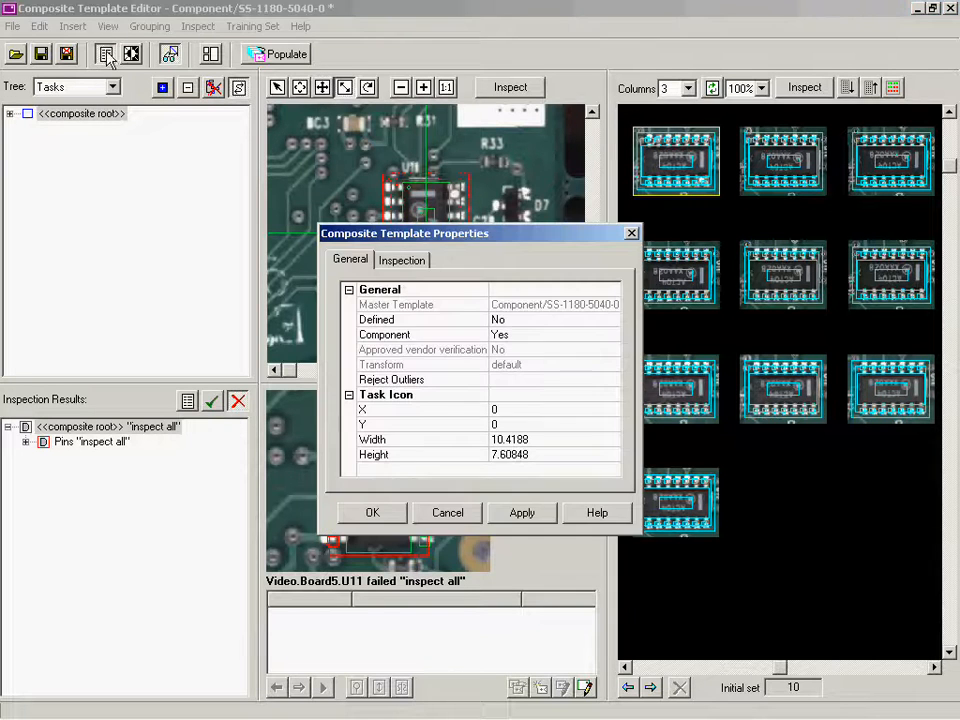
left_click(547, 321)
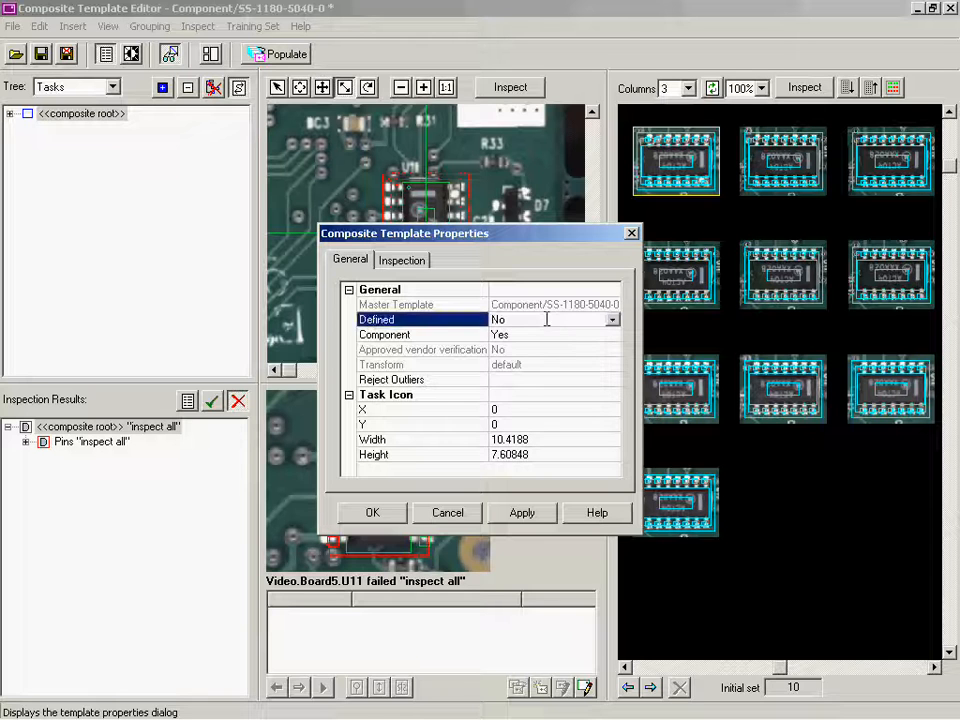
left_click(611, 320)
left_click(527, 335)
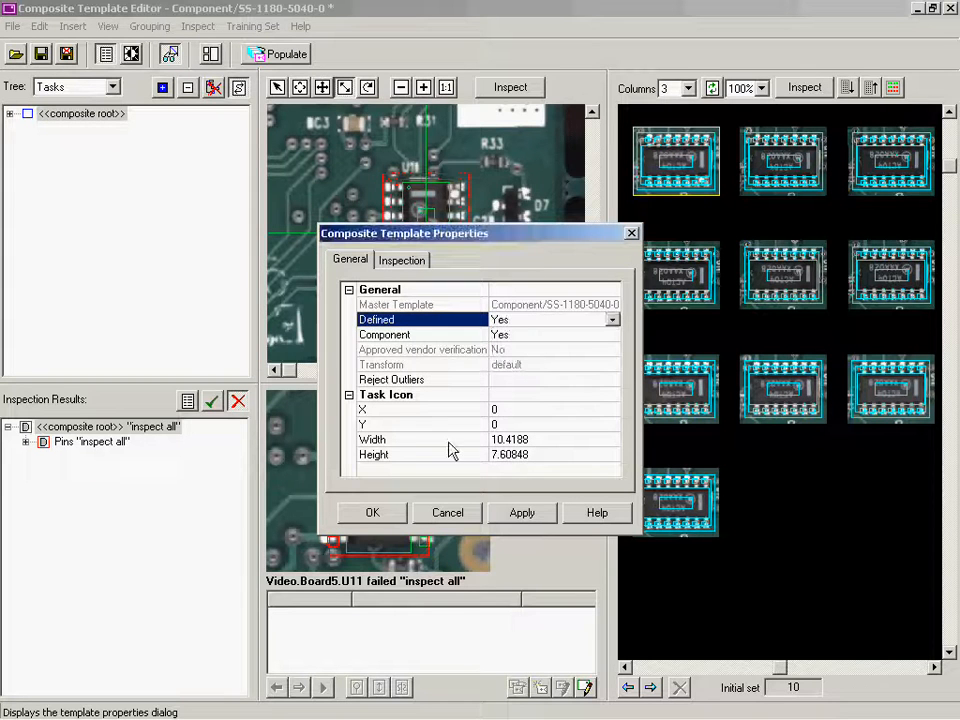
left_click(376, 512)
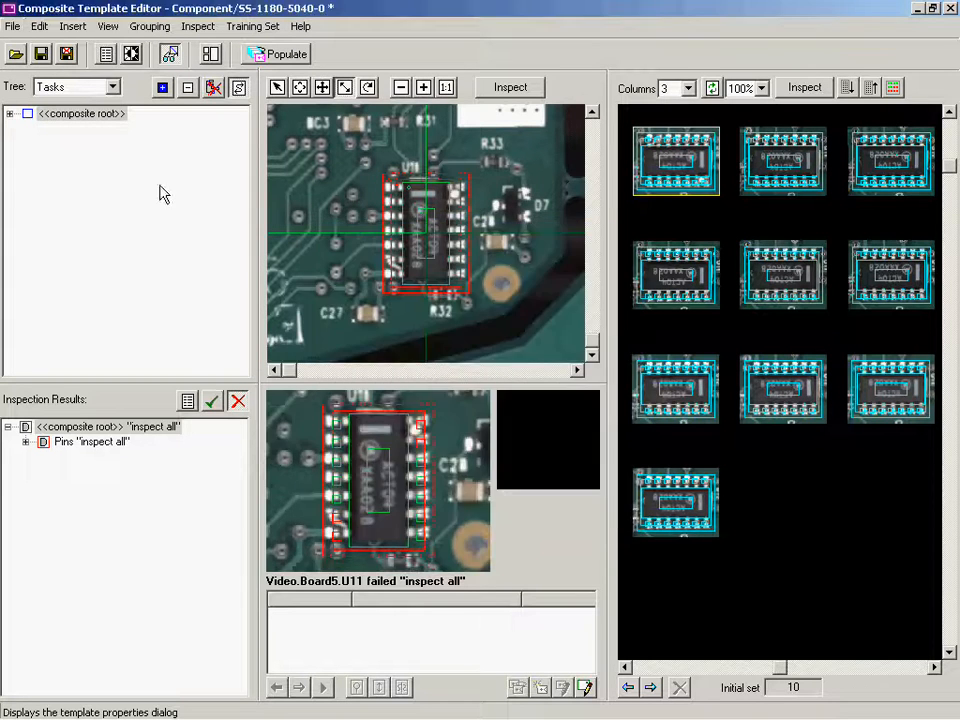
left_click(67, 54)
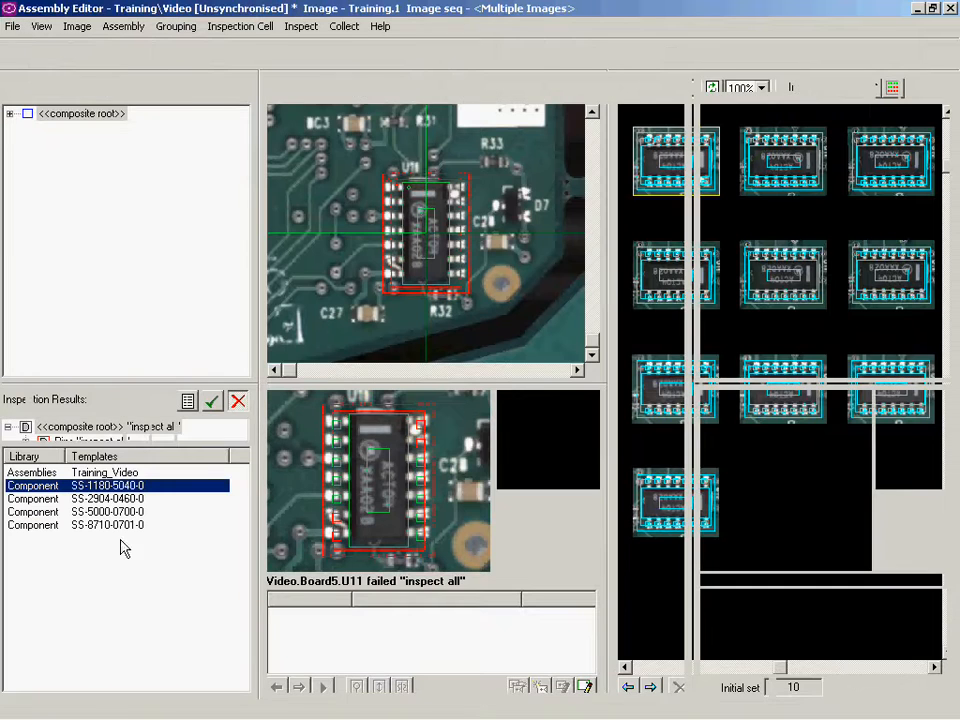
Open the SS-2904-0460-0 component template for editing and enlarge its outline to enclose all of U3's leads.
left_click(125, 500)
double_click(125, 500)
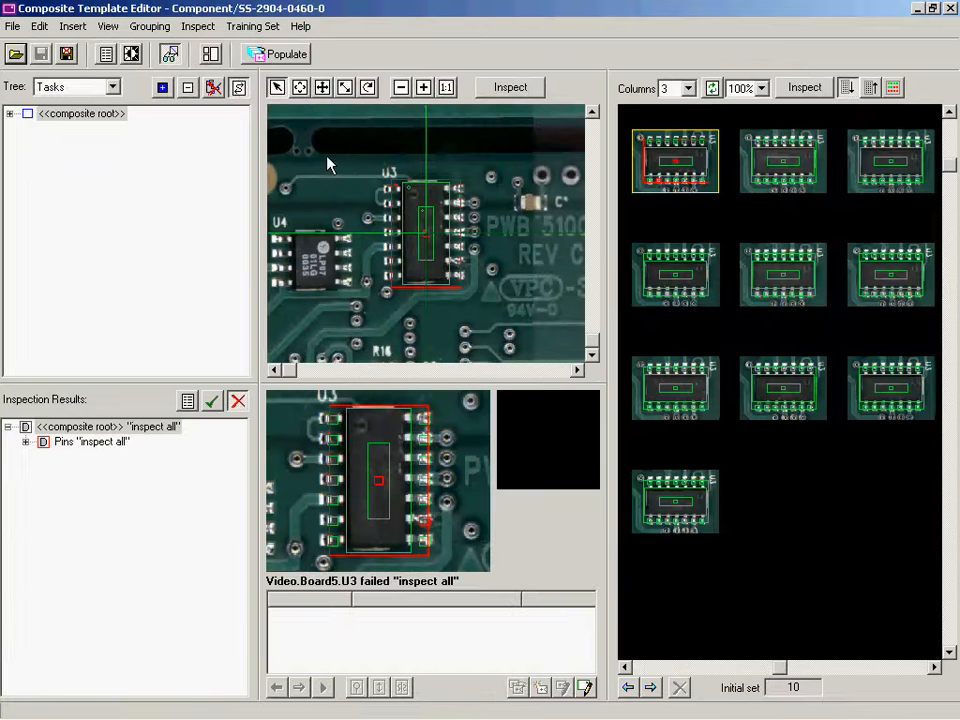
left_click(343, 88)
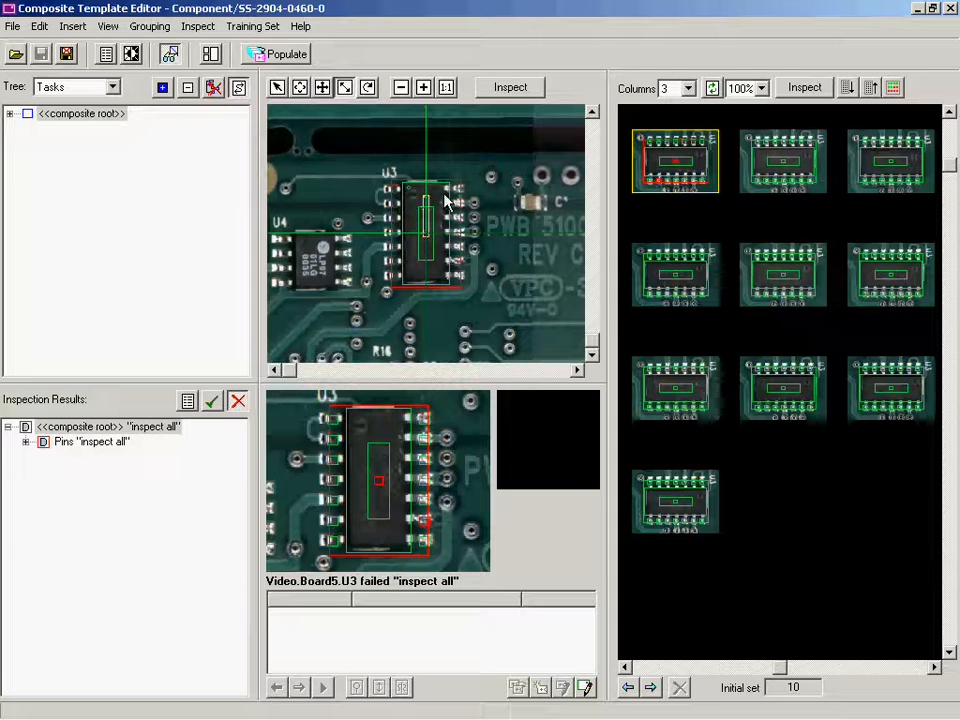
left_click(432, 232)
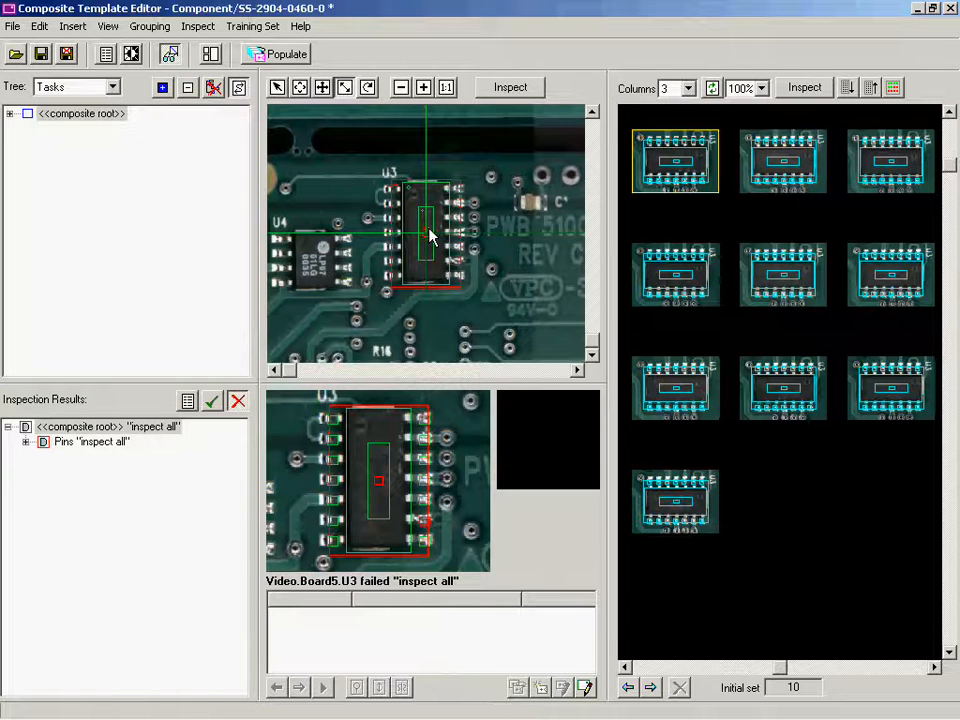
left_click_drag(432, 232, 471, 186)
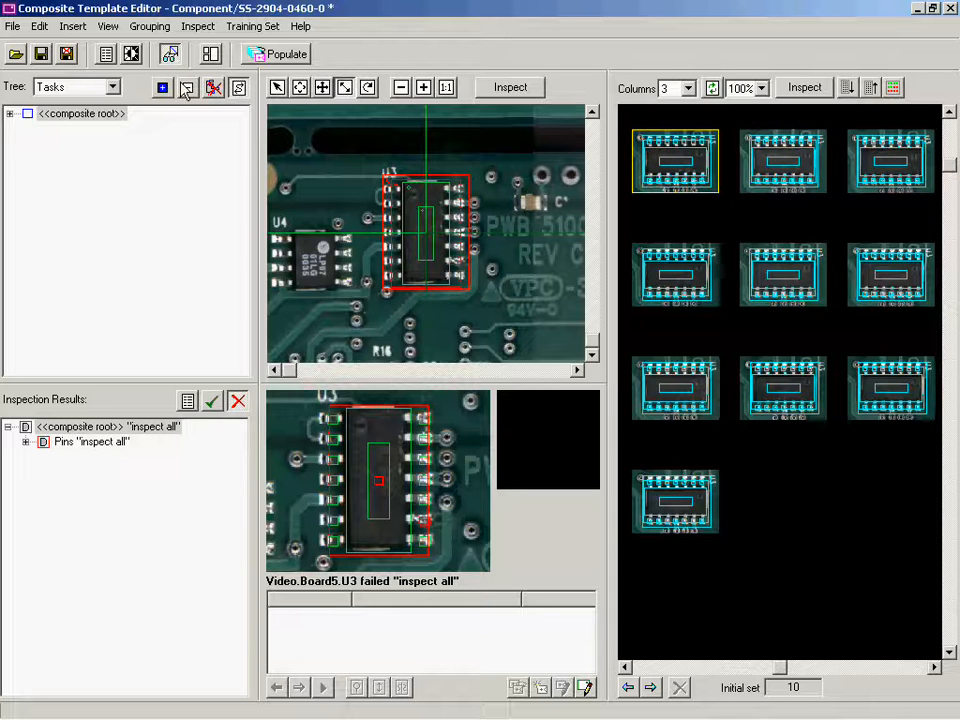
Mark the SS-2904-0460-0 template as defined with its task icon X at 0, and save and close it.
left_click(105, 54)
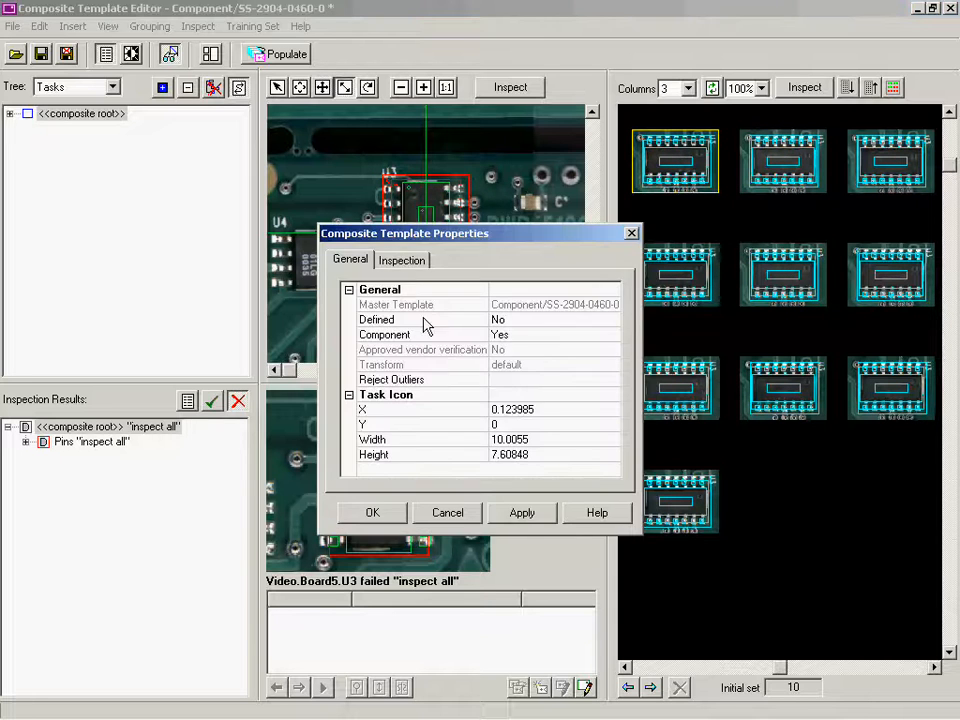
left_click(512, 321)
left_click(611, 319)
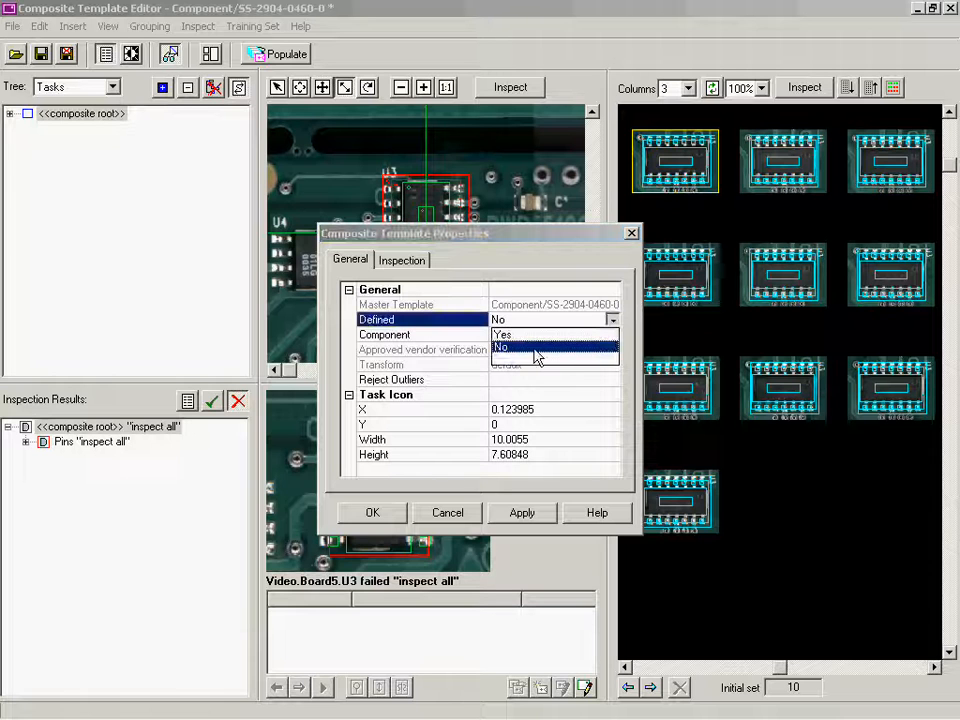
left_click(510, 335)
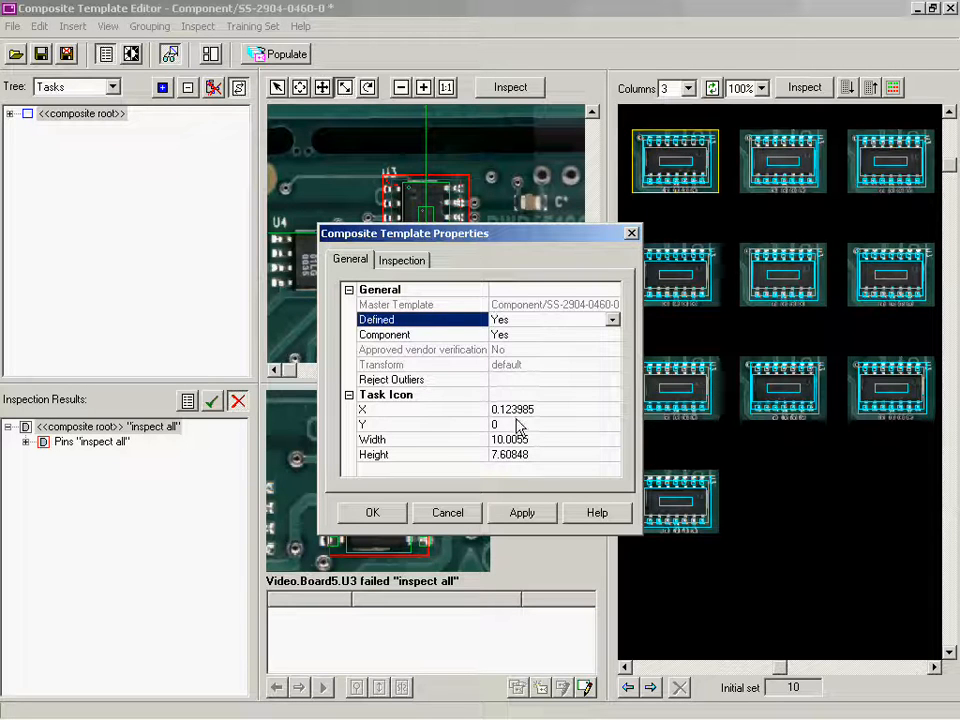
left_click_drag(539, 409, 428, 403)
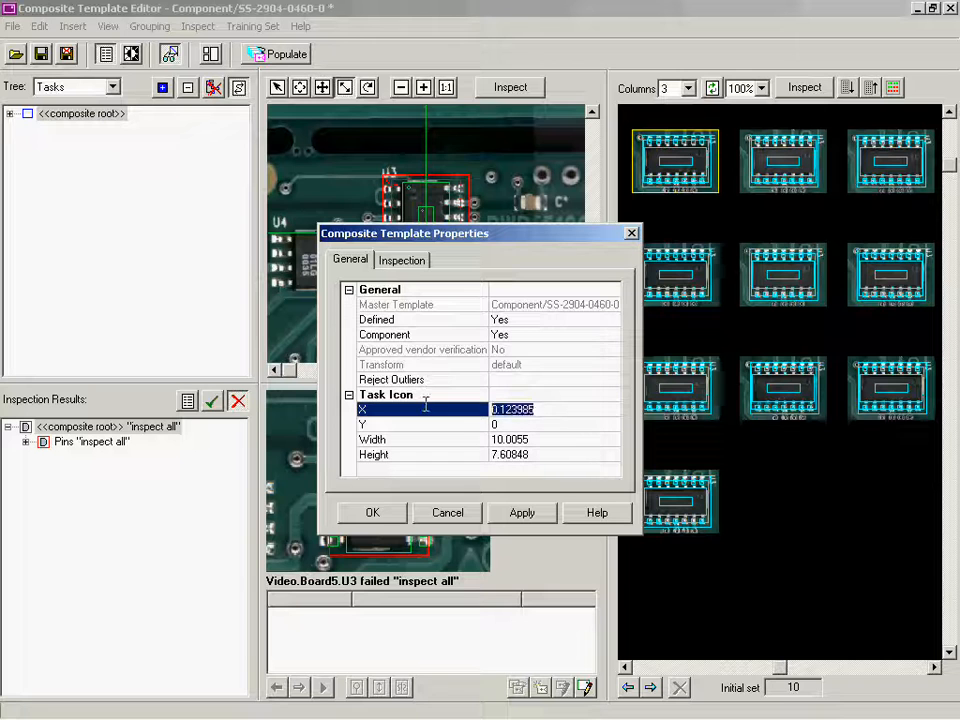
type("0")
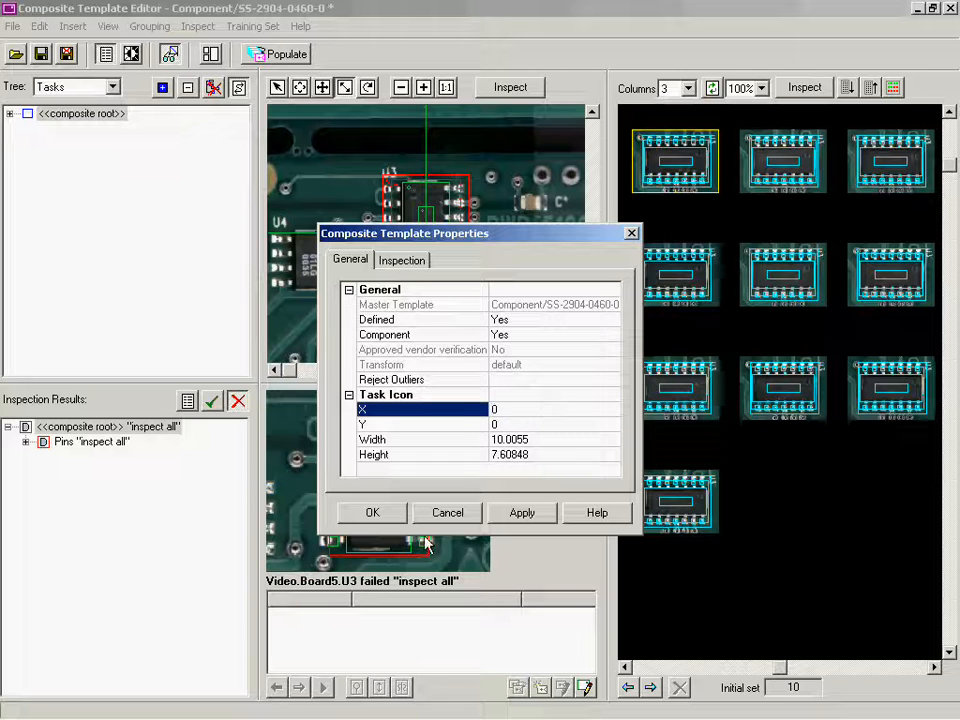
left_click(374, 513)
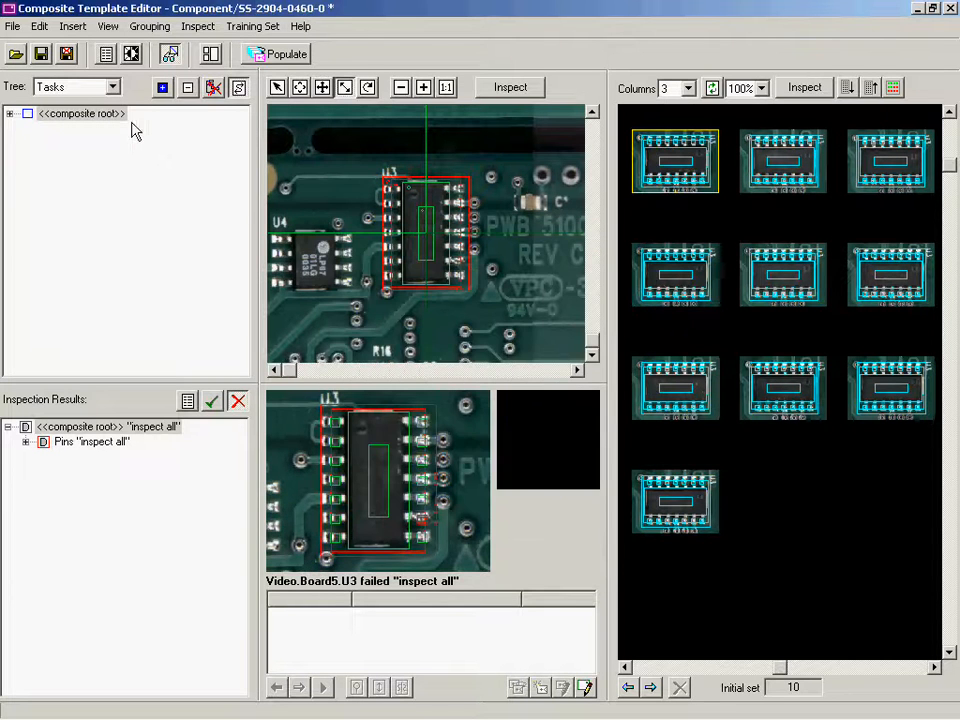
left_click(66, 54)
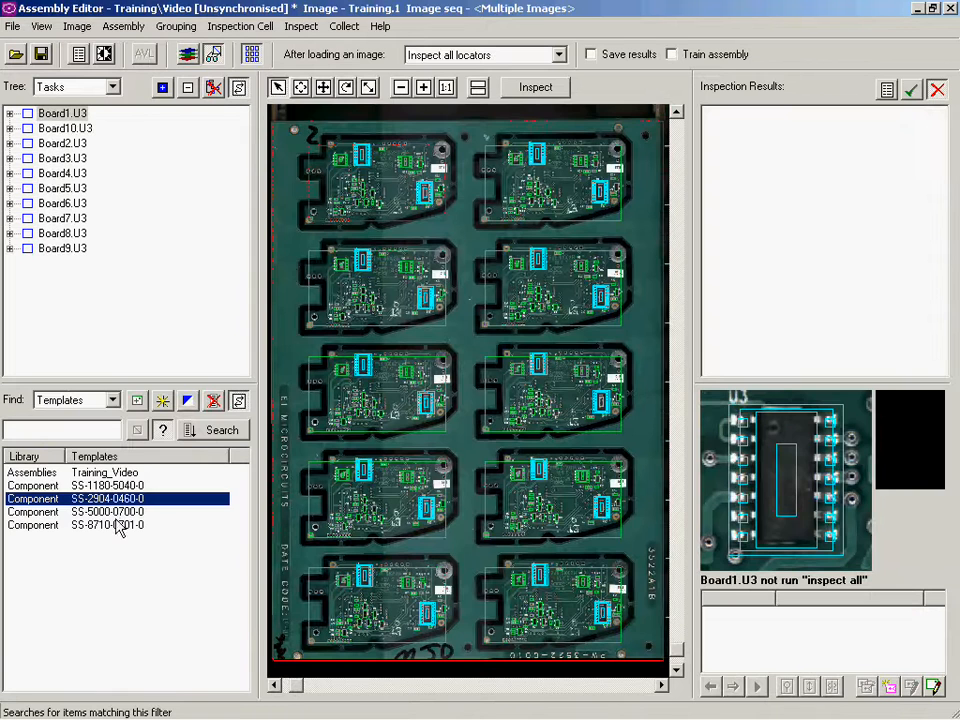
Open the SS-5000-0700-0 component template for editing and enlarge its outline to enclose all of U12's leads.
left_click(115, 512)
double_click(116, 518)
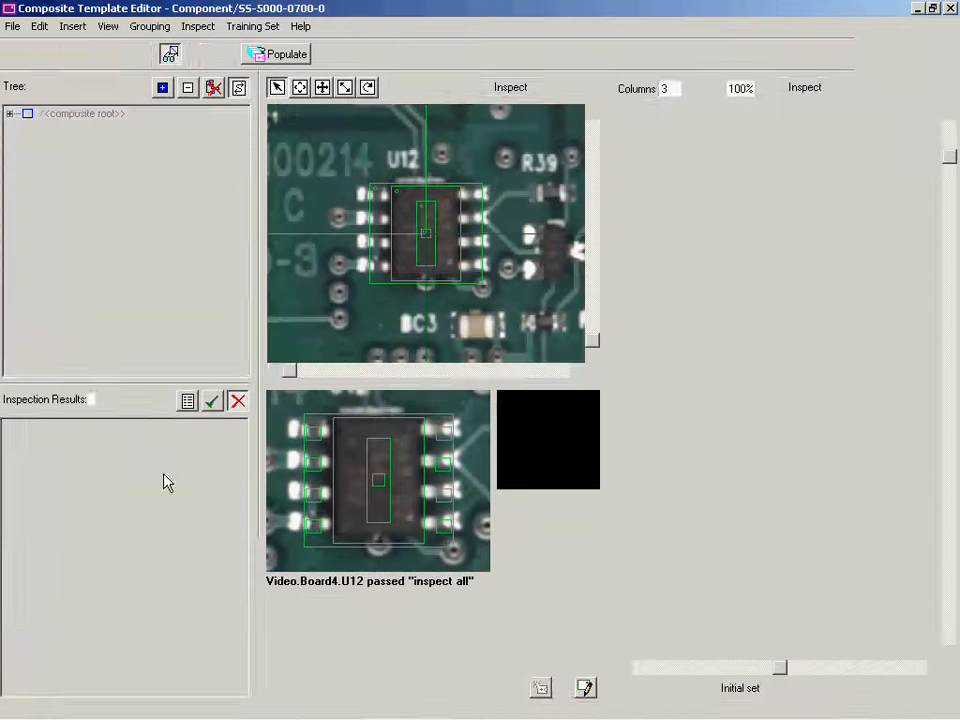
left_click(344, 88)
left_click_drag(431, 229, 490, 179)
Mark the SS-5000-0700-0 template as defined in its template properties, and save and close it.
left_click(104, 56)
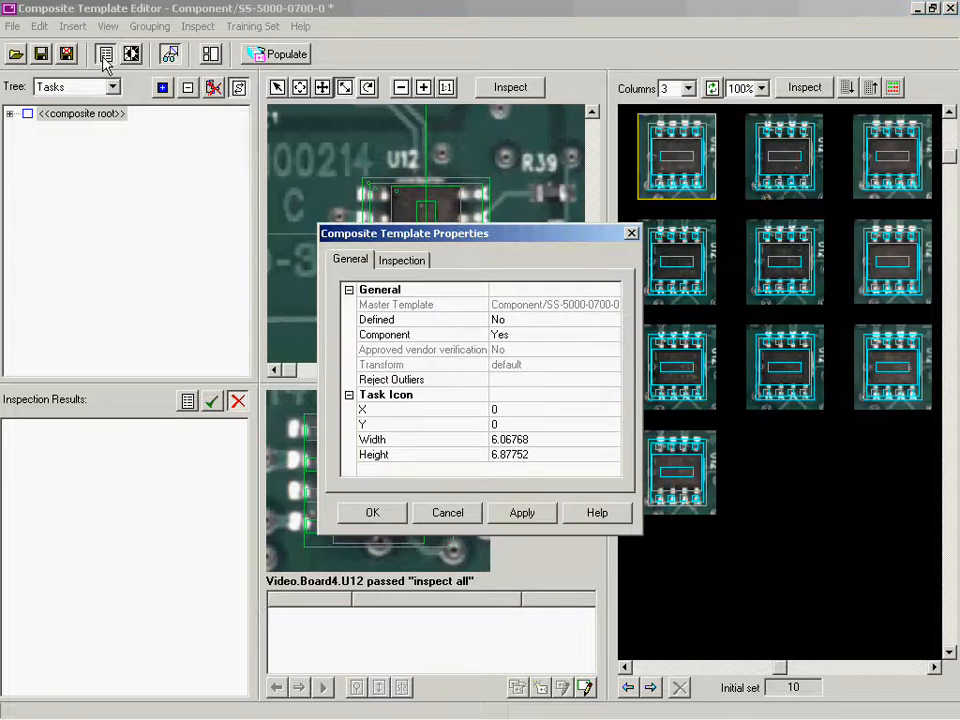
left_click(527, 319)
left_click(612, 319)
left_click(541, 335)
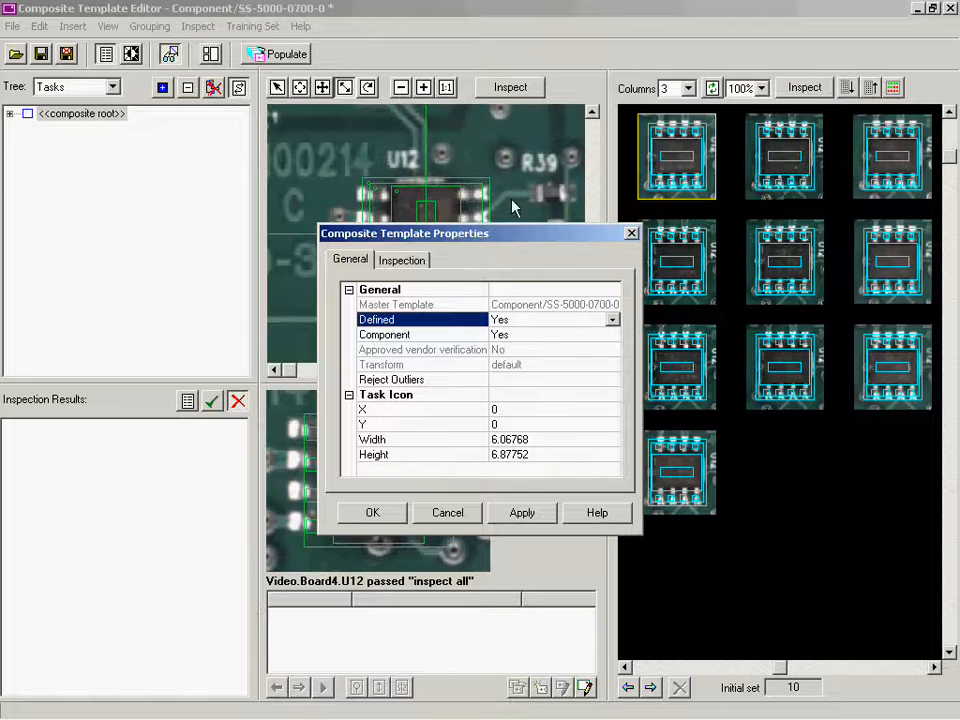
left_click_drag(514, 238, 750, 198)
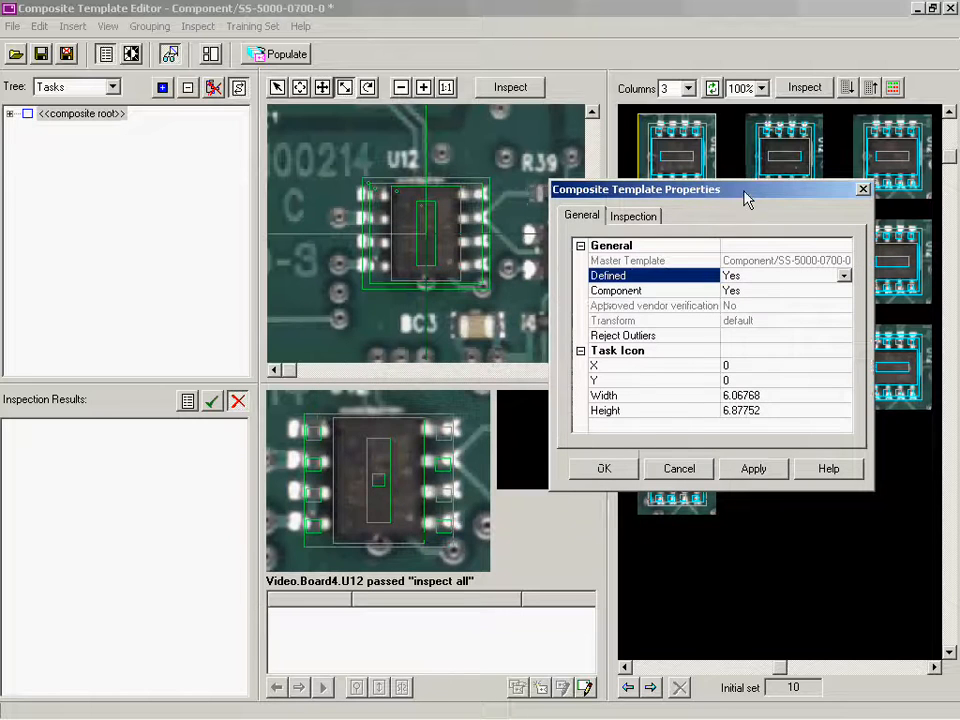
left_click(752, 467)
left_click(74, 54)
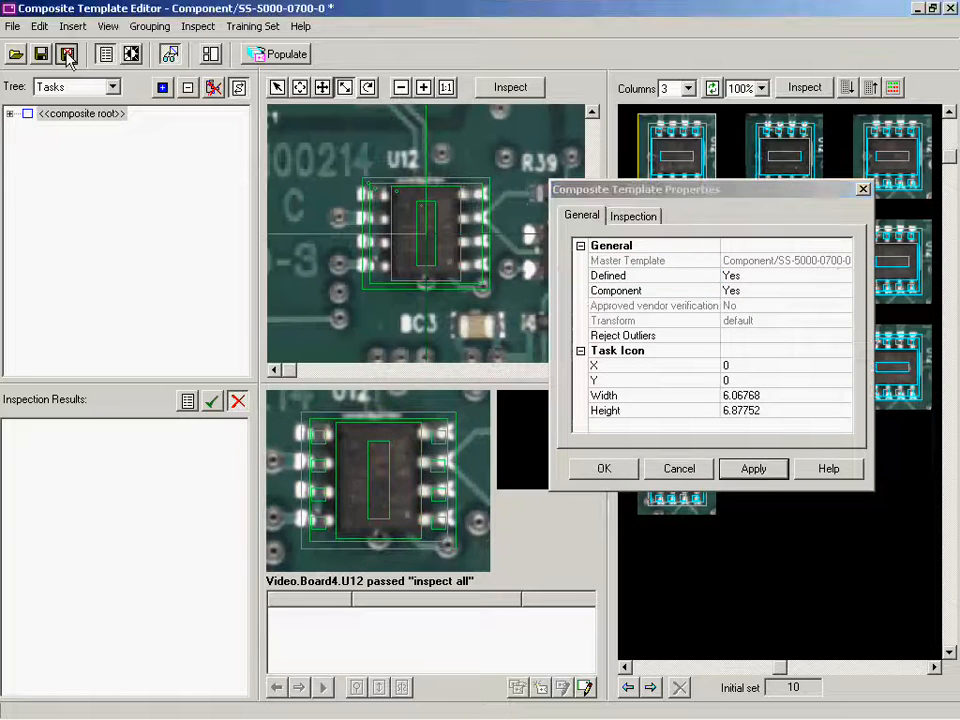
Enlarge the SS-8710-0701-0 component template's outline to enclose all of U4's leads, and save it as a defined template.
double_click(78, 524)
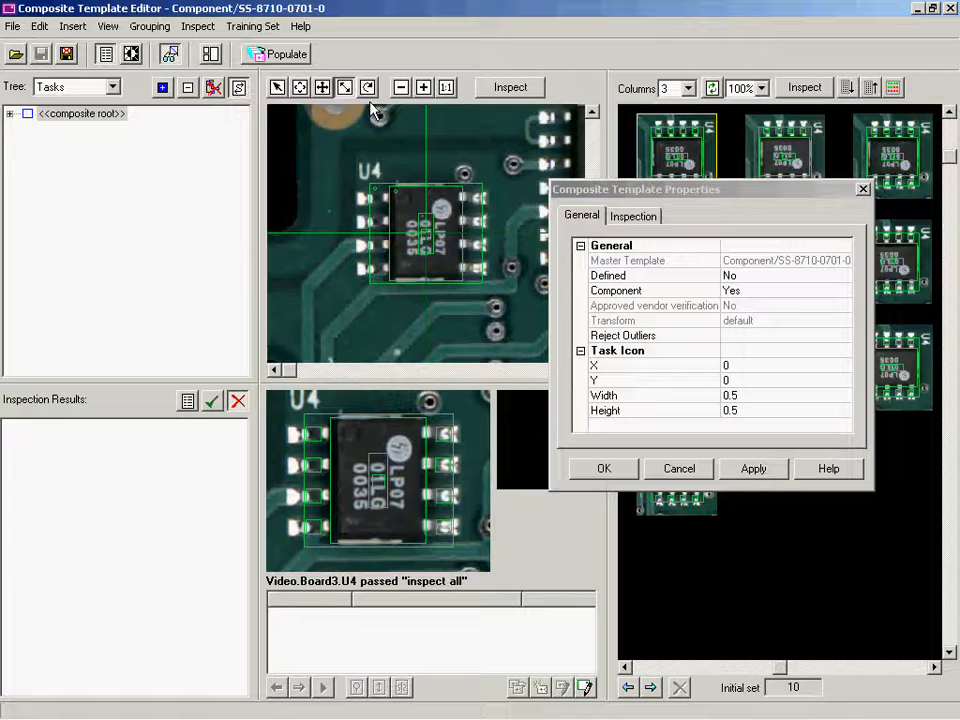
left_click_drag(428, 227, 490, 178)
left_click(800, 275)
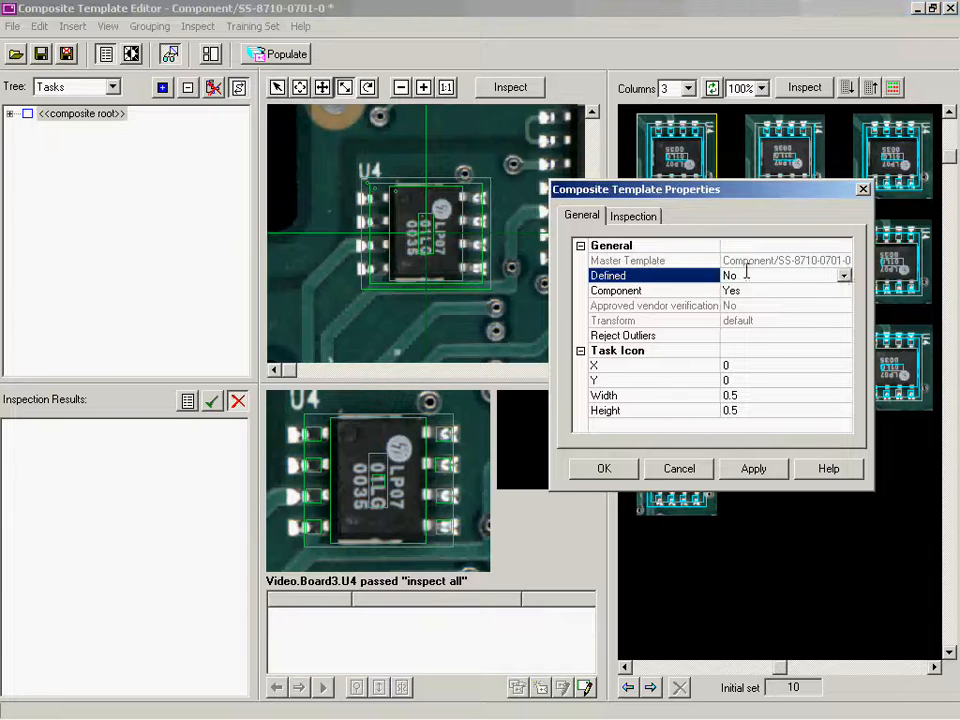
left_click(844, 275)
left_click(734, 290)
left_click(605, 469)
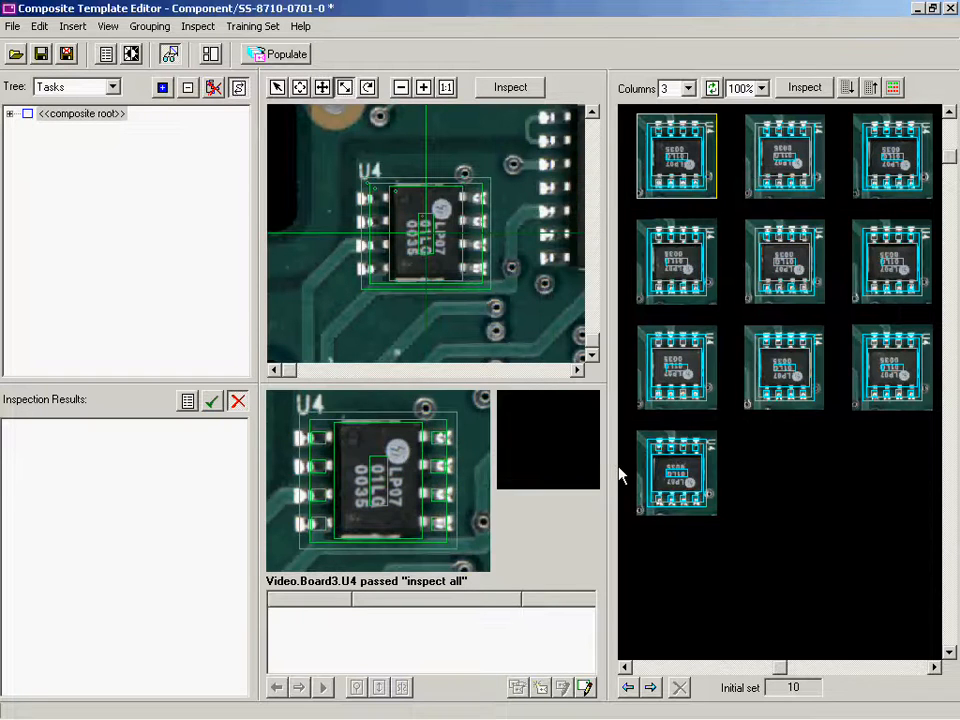
left_click(66, 53)
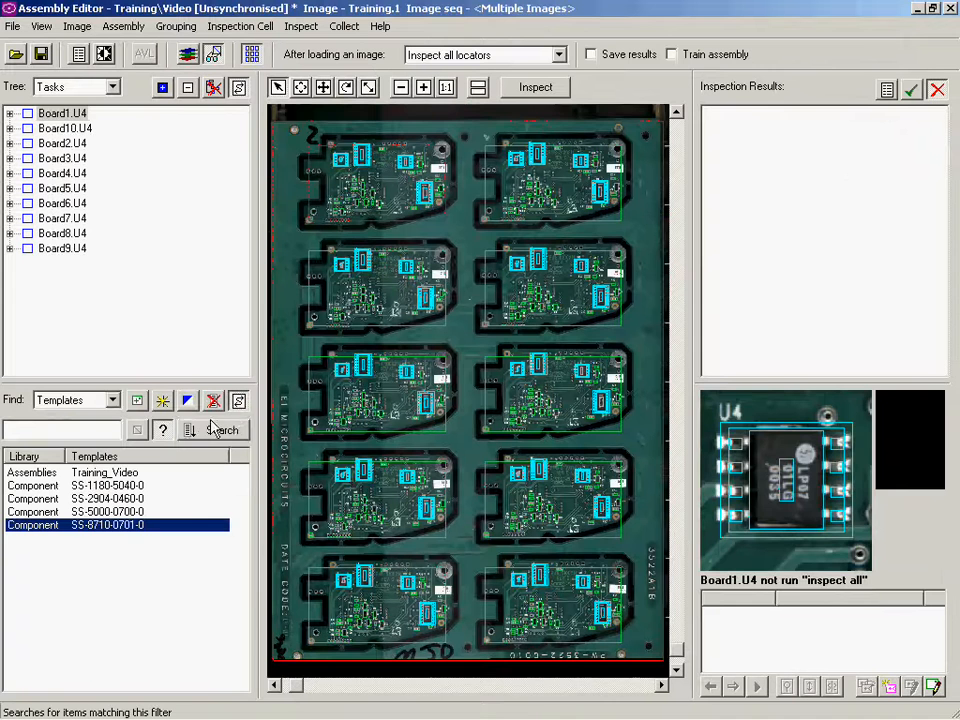
Search again for the remaining templates and mark the Training_Video assembly template as defined in its properties.
left_click(214, 429)
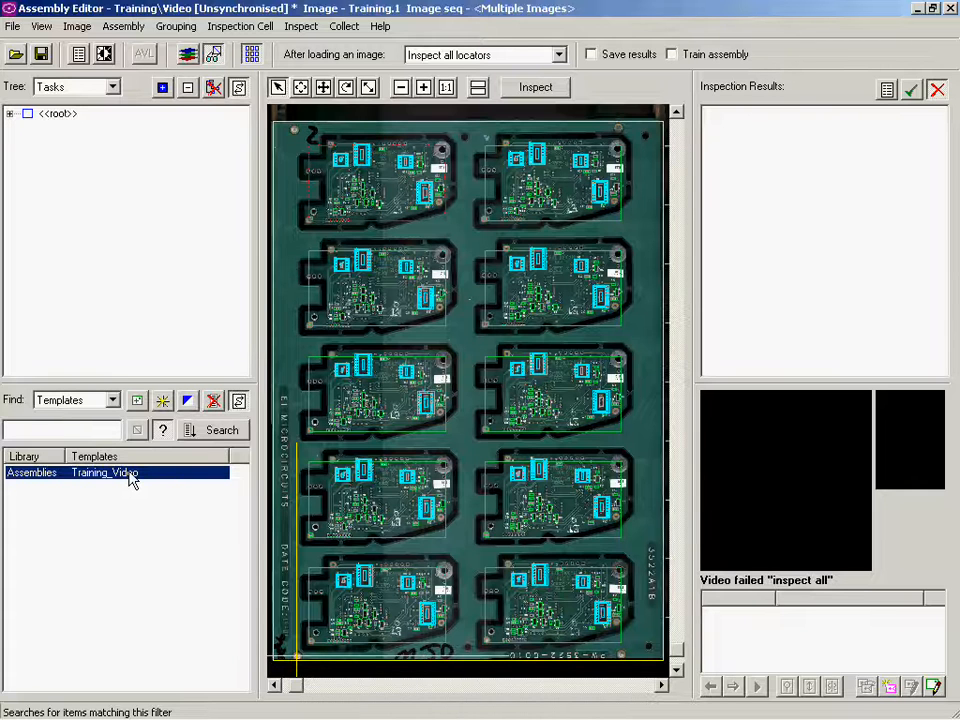
right_click(130, 480)
left_click(190, 480)
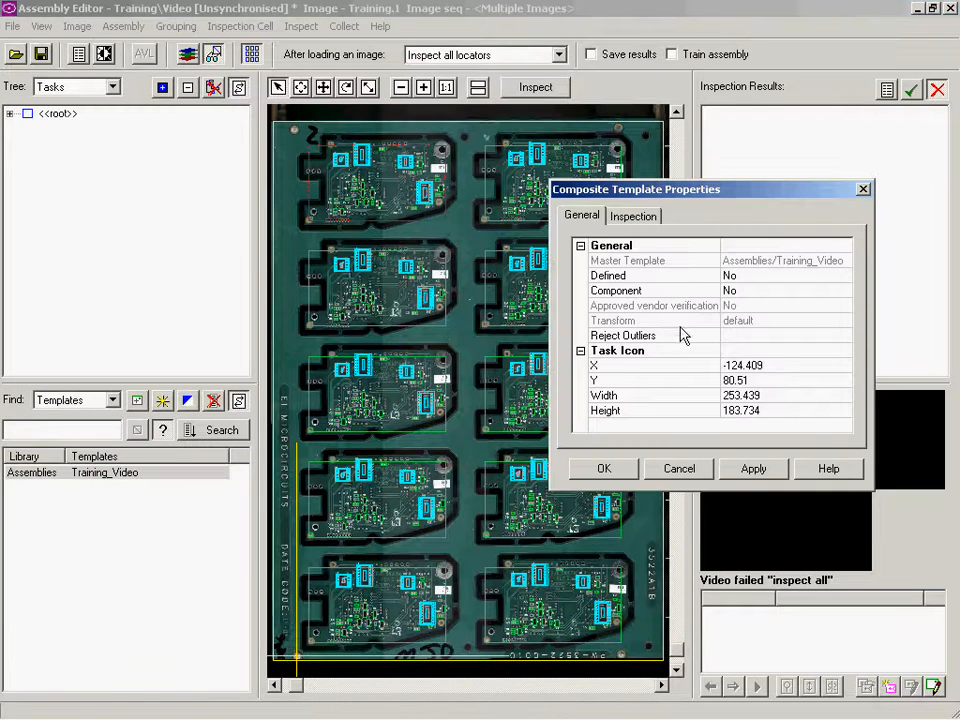
left_click(752, 275)
left_click(845, 276)
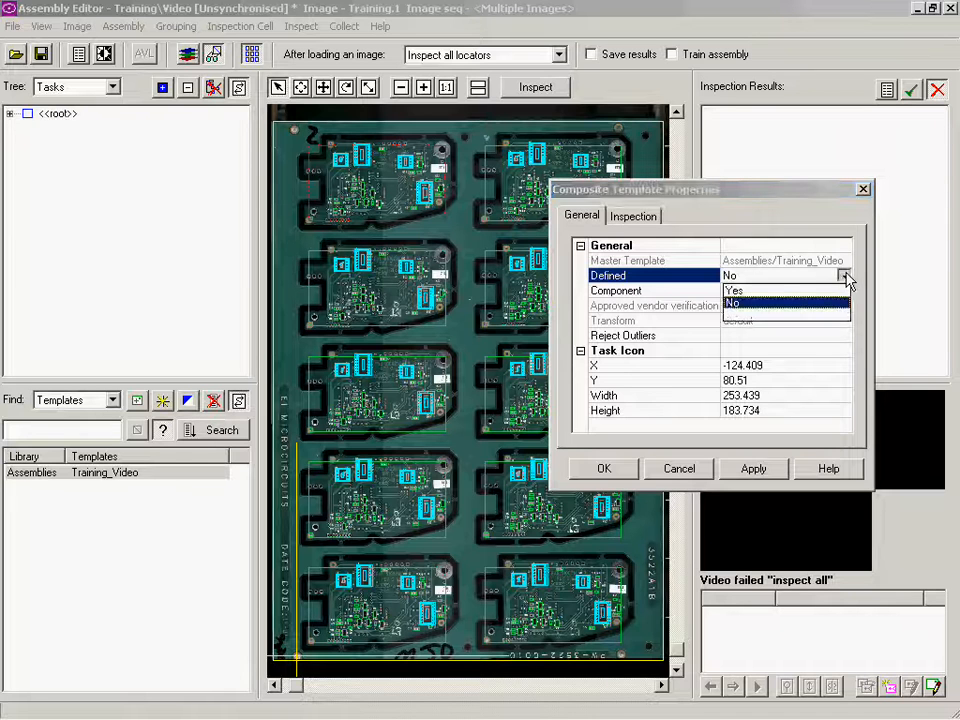
left_click(752, 290)
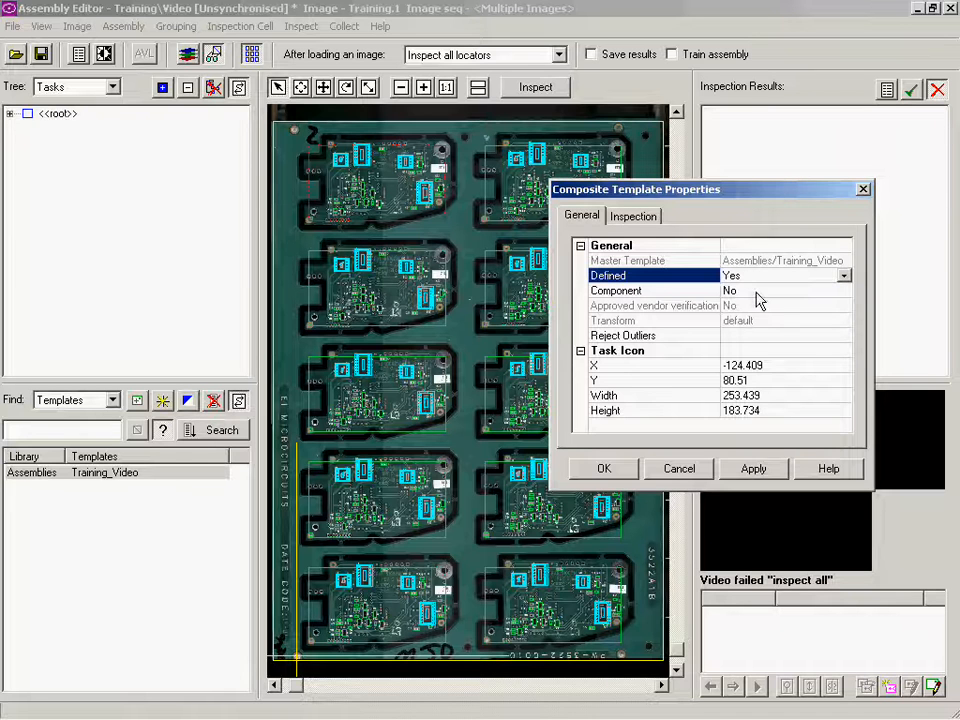
left_click(605, 474)
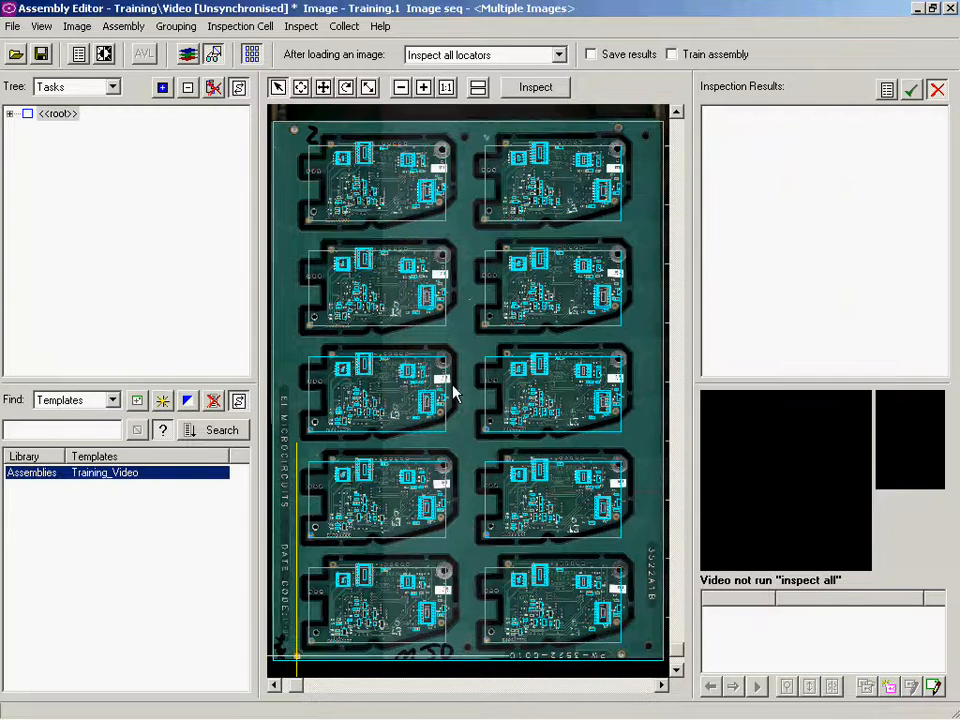
Review the assembly properties and the assembly's training options, keeping their current settings.
left_click(80, 57)
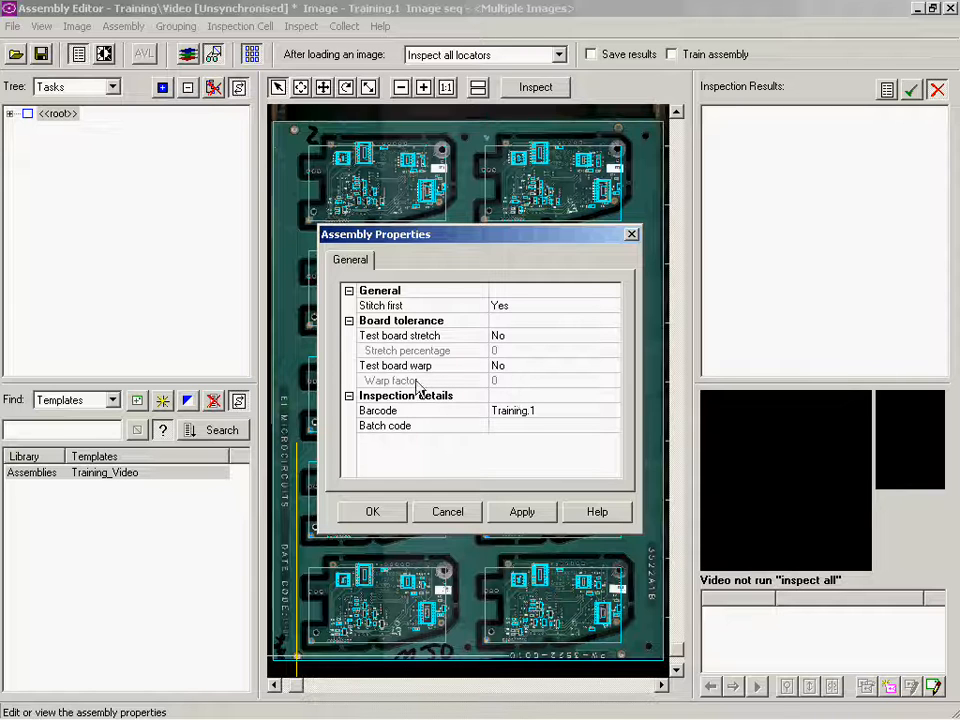
left_click(374, 522)
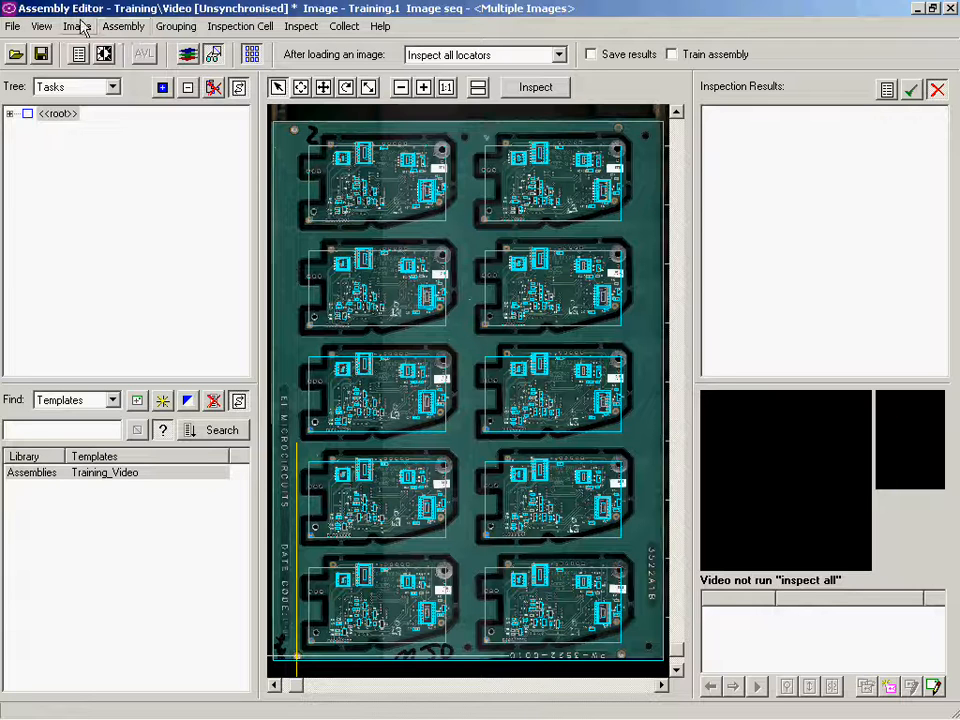
left_click(133, 29)
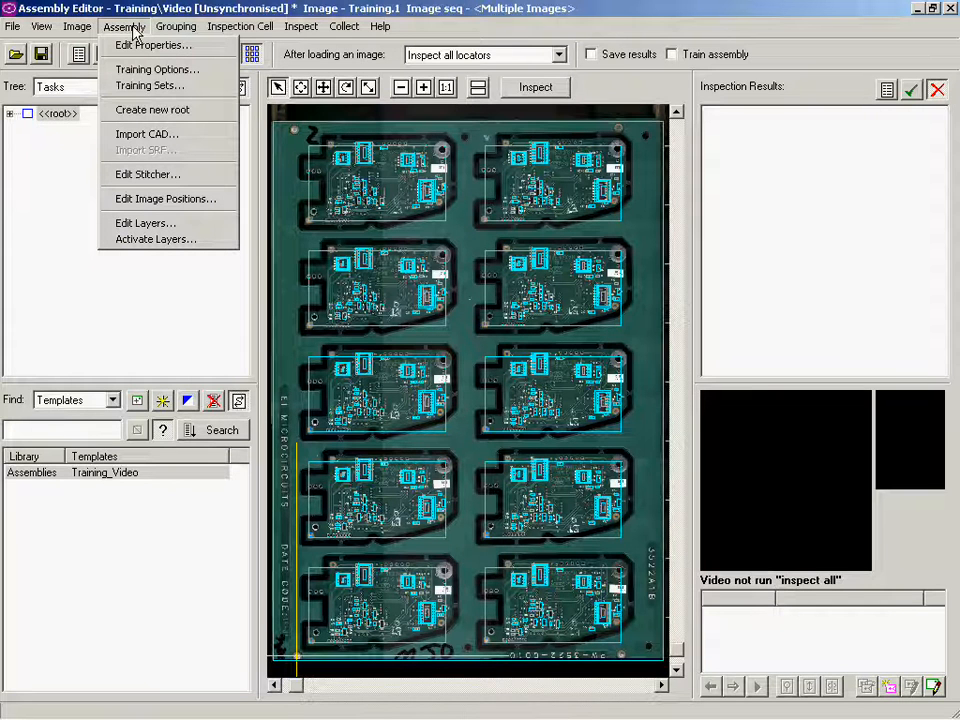
left_click(145, 76)
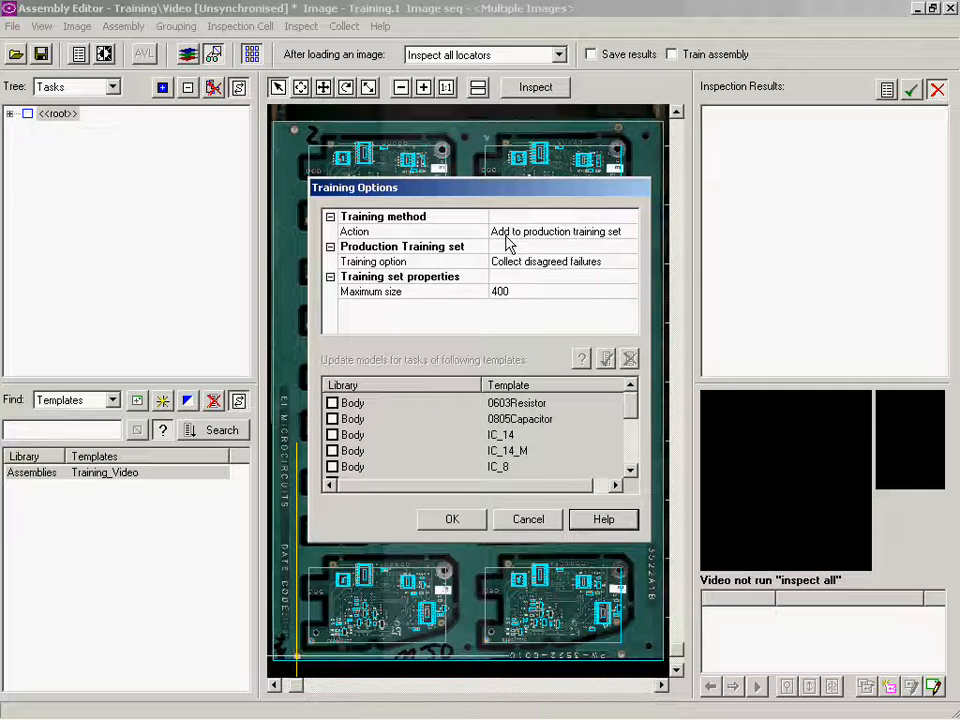
left_click(451, 521)
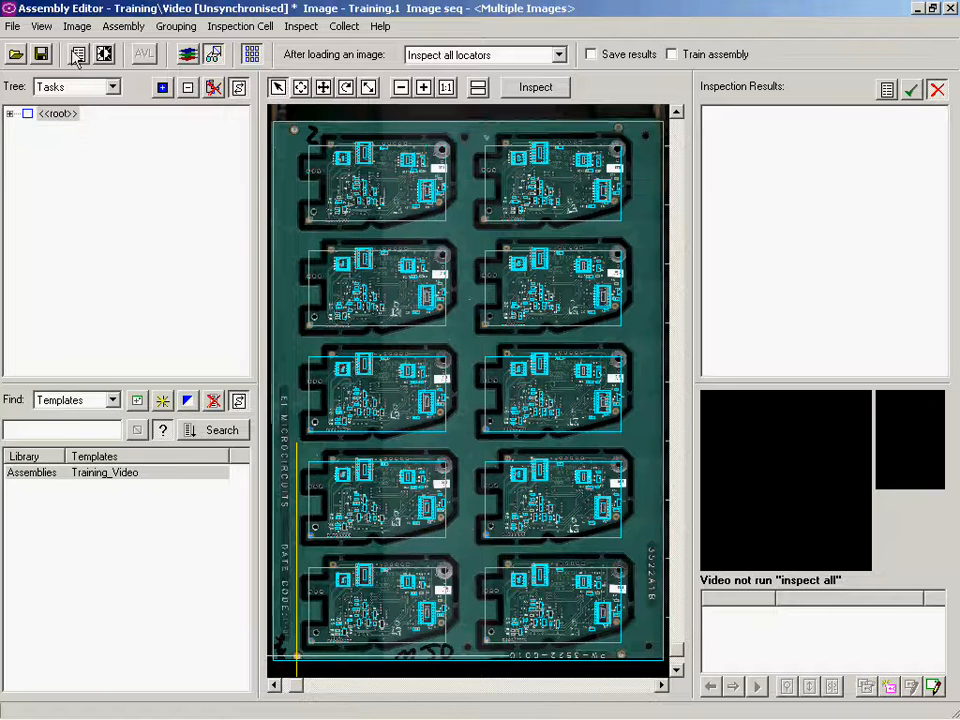
Delete all of the assembly's local production training sets and close the training set list.
left_click(123, 26)
left_click(140, 82)
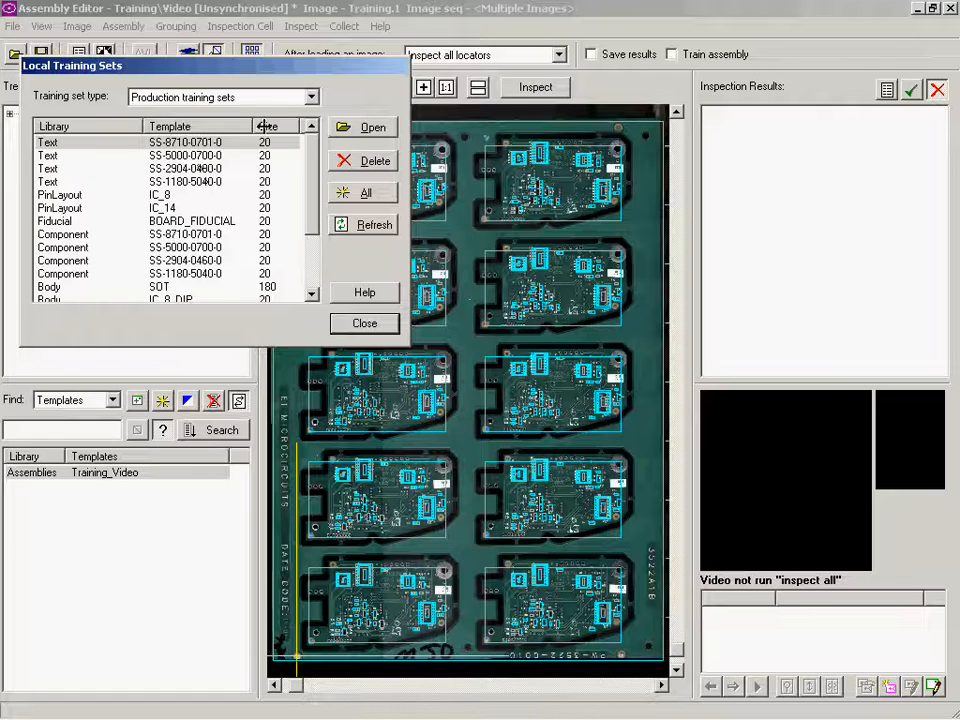
left_click(348, 193)
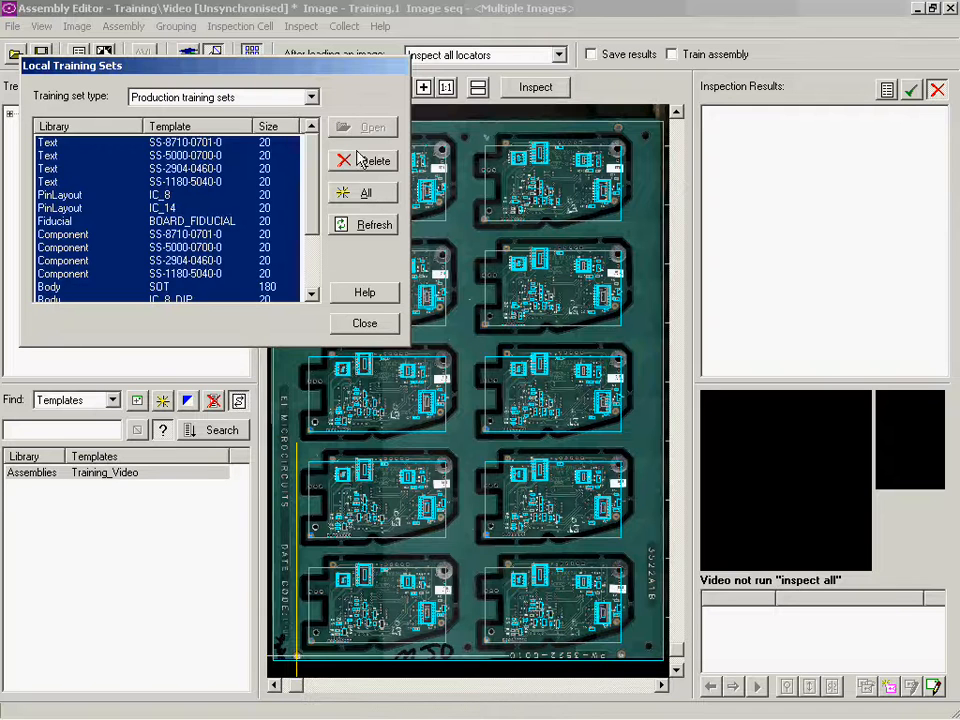
left_click(360, 160)
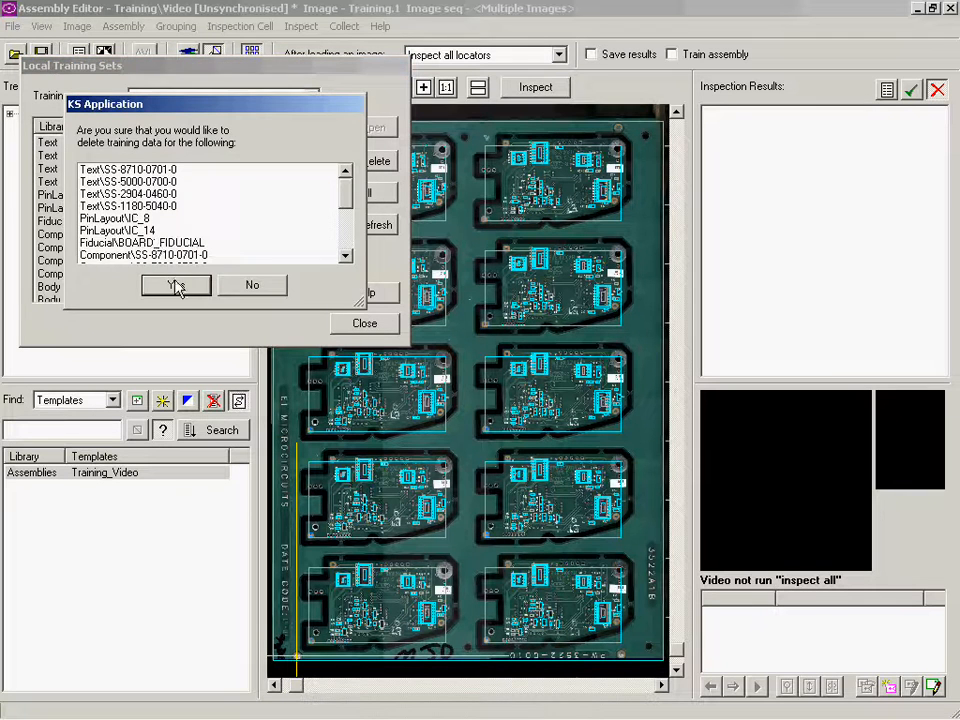
left_click(175, 287)
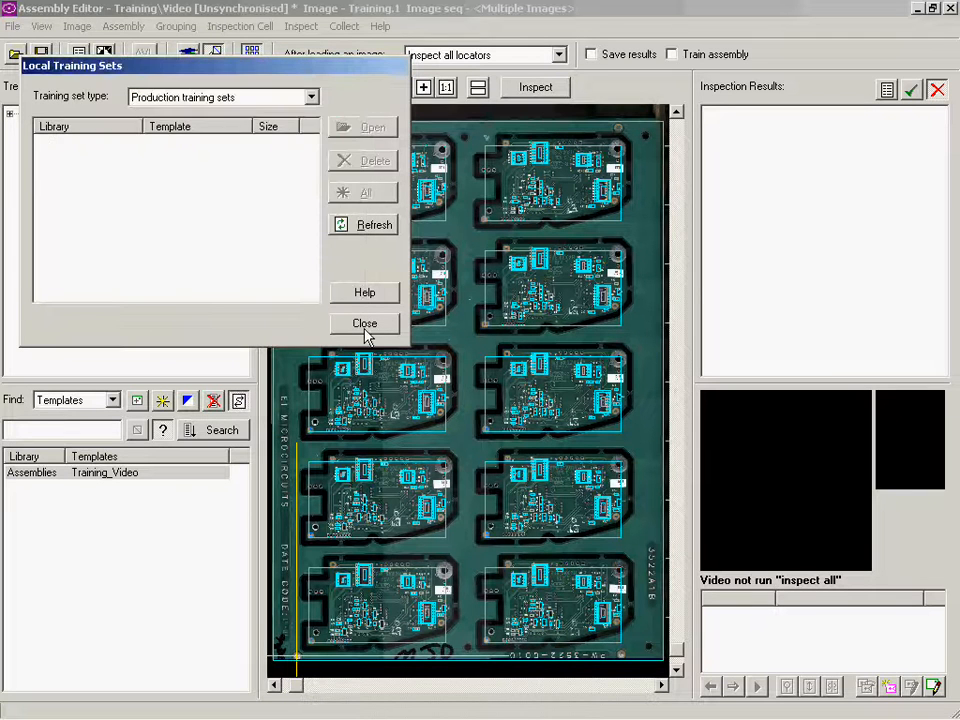
left_click(365, 328)
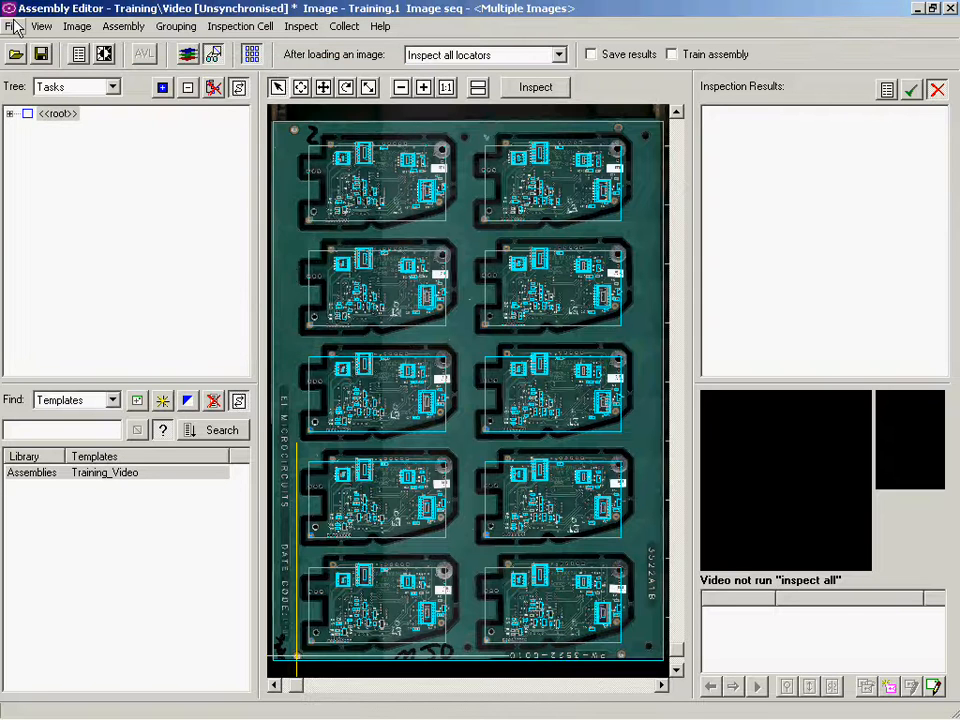
Save the assembly and synchronise its templates and models with the system database.
left_click(42, 56)
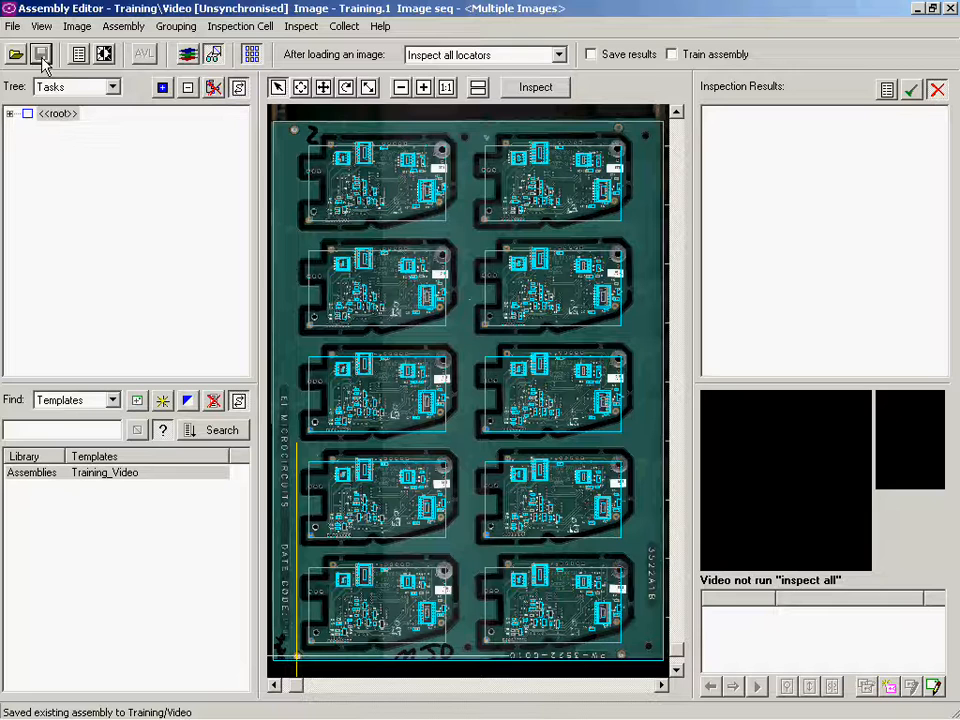
left_click(13, 26)
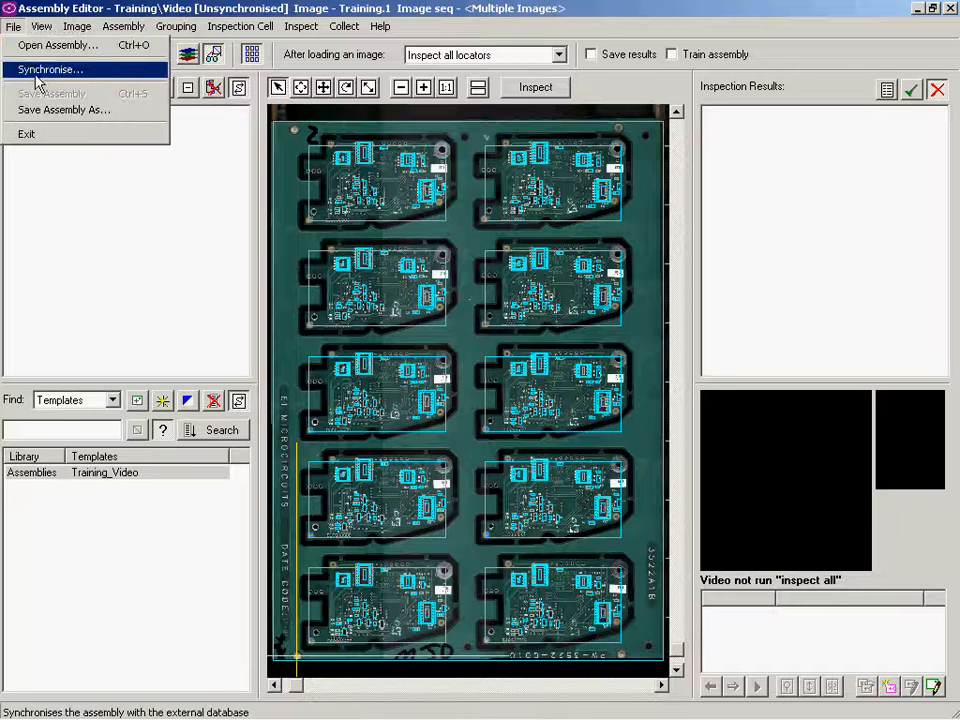
left_click(36, 74)
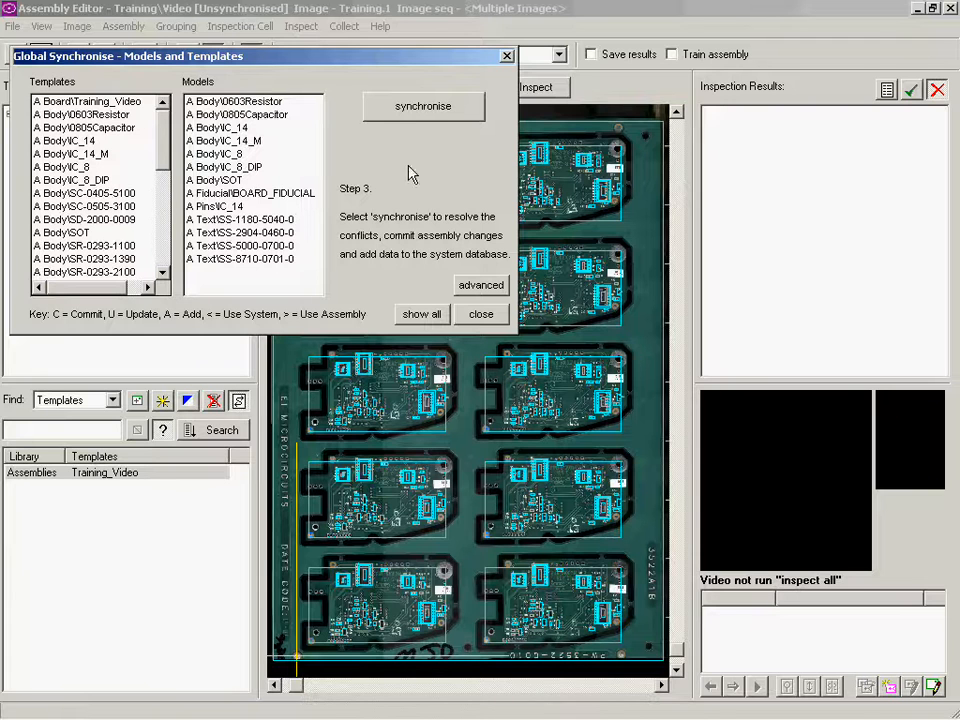
left_click(416, 110)
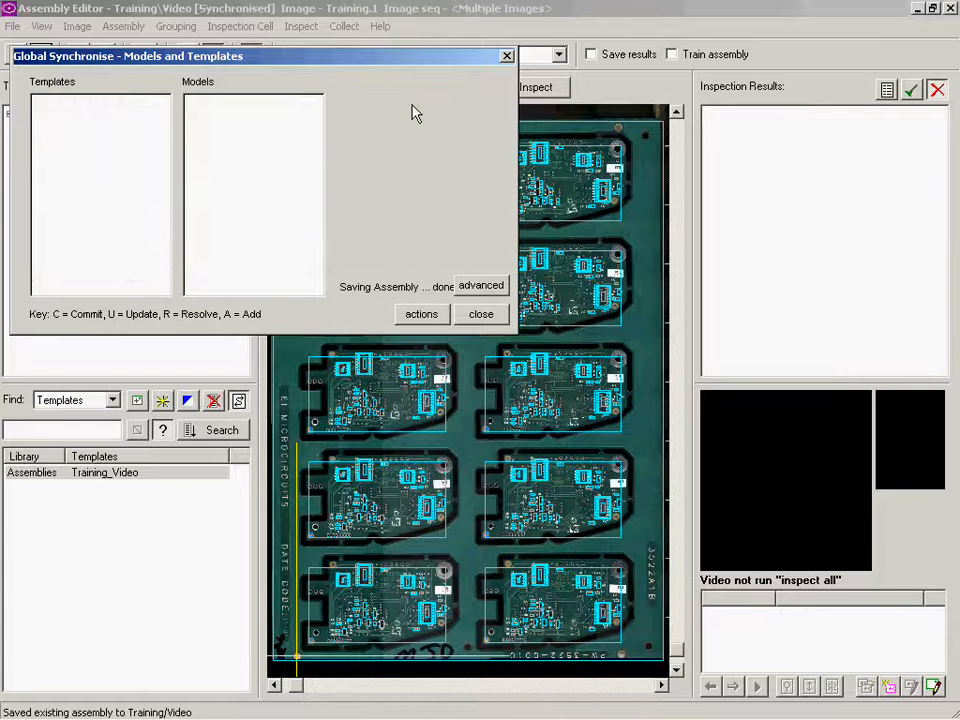
left_click(477, 317)
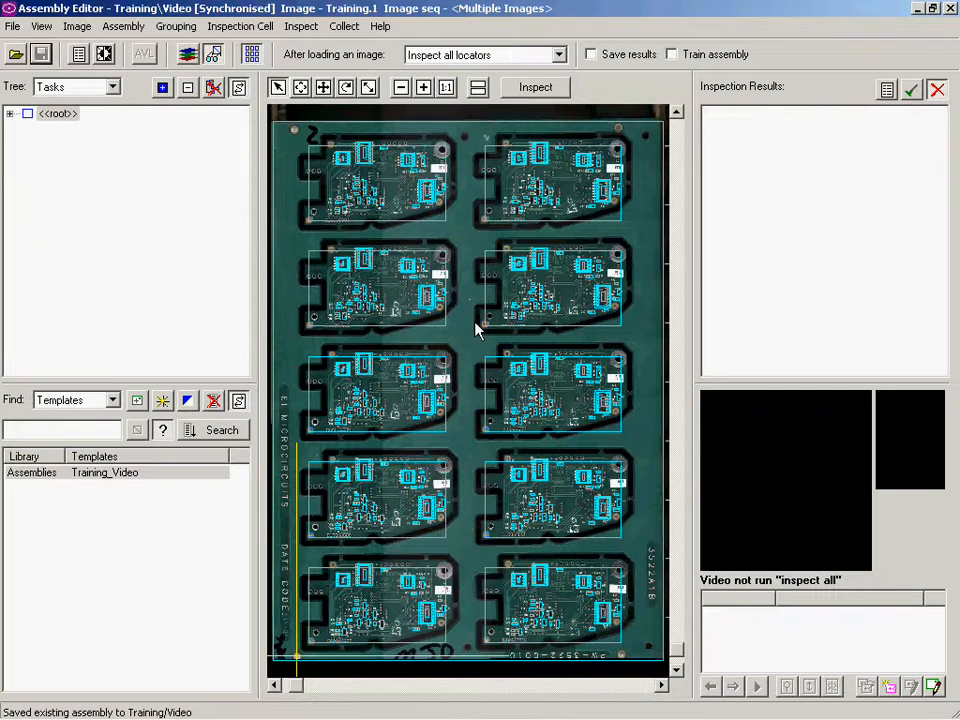